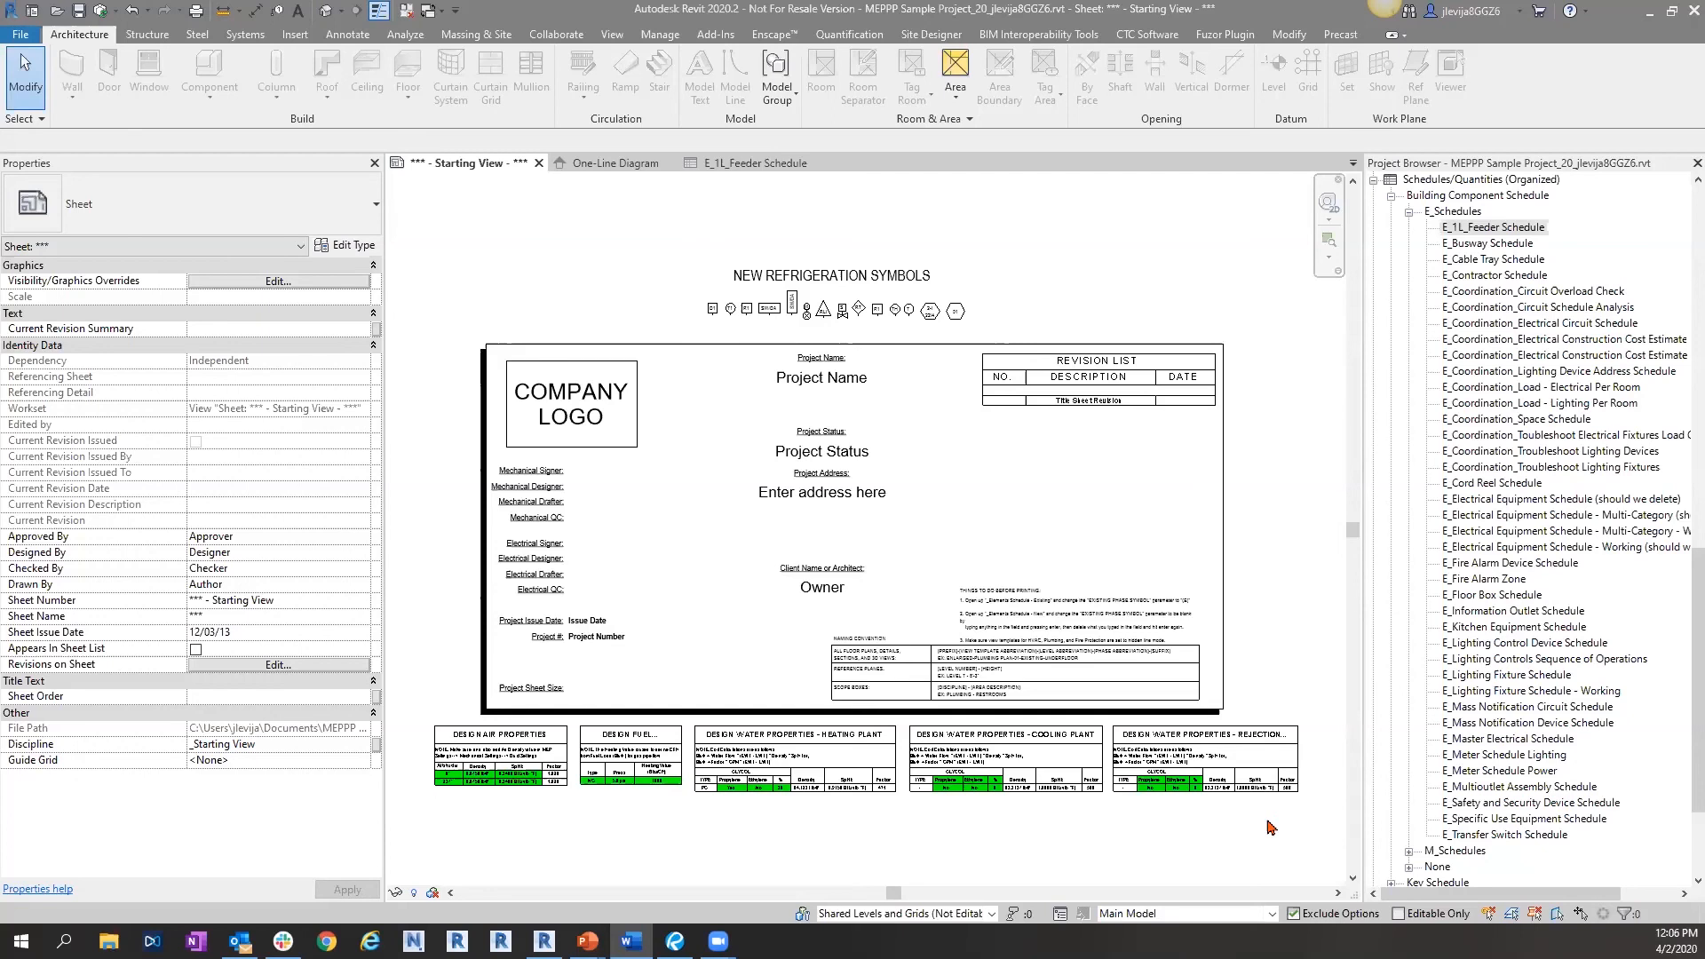
- Collapse the Analysis, Project Setup and Working groups in the project's view tree
scroll(1553, 645, "up", 10)
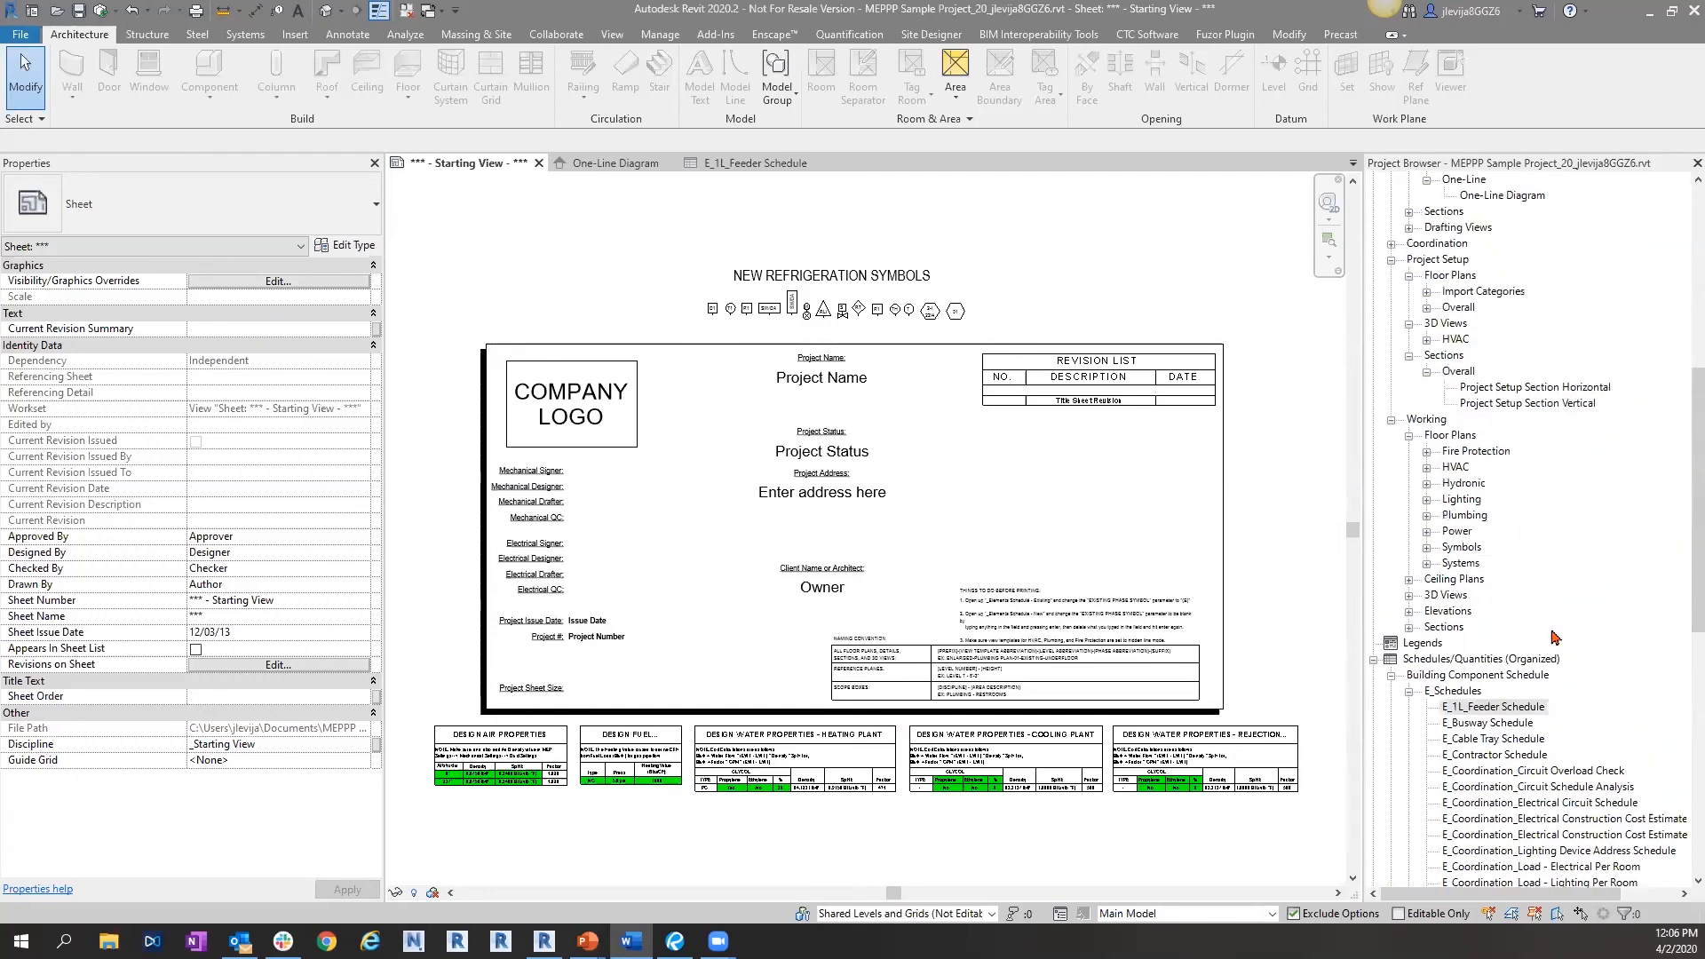
scroll(1555, 636, "up", 10)
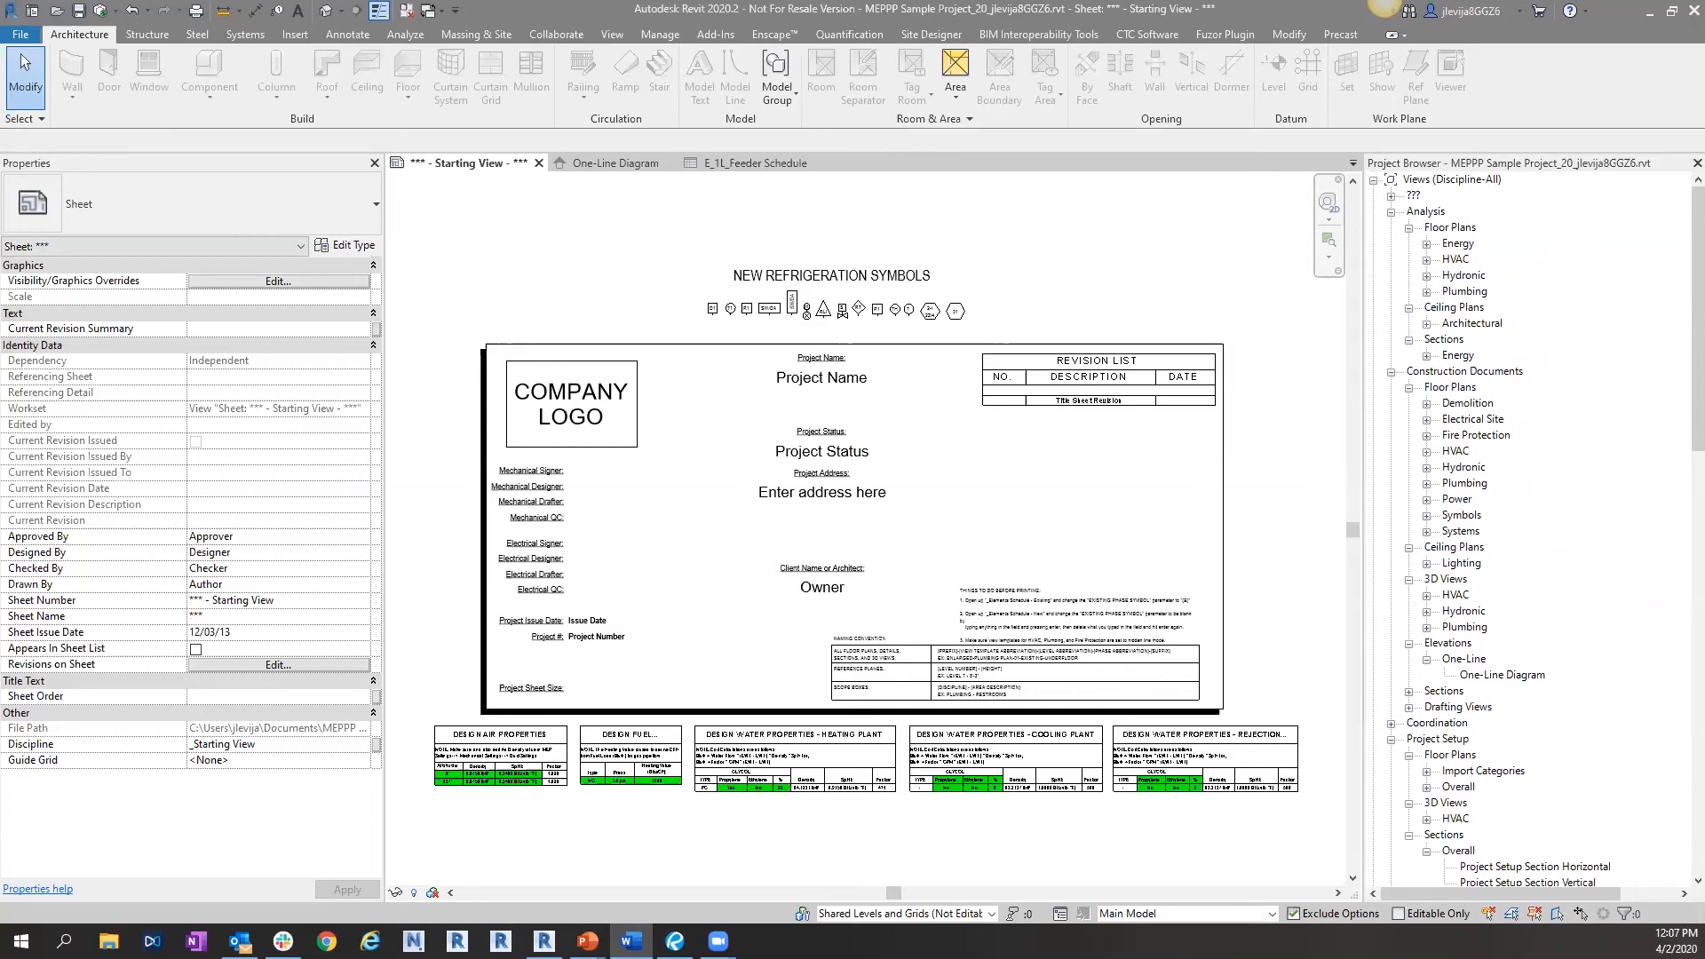
left_click(1392, 213)
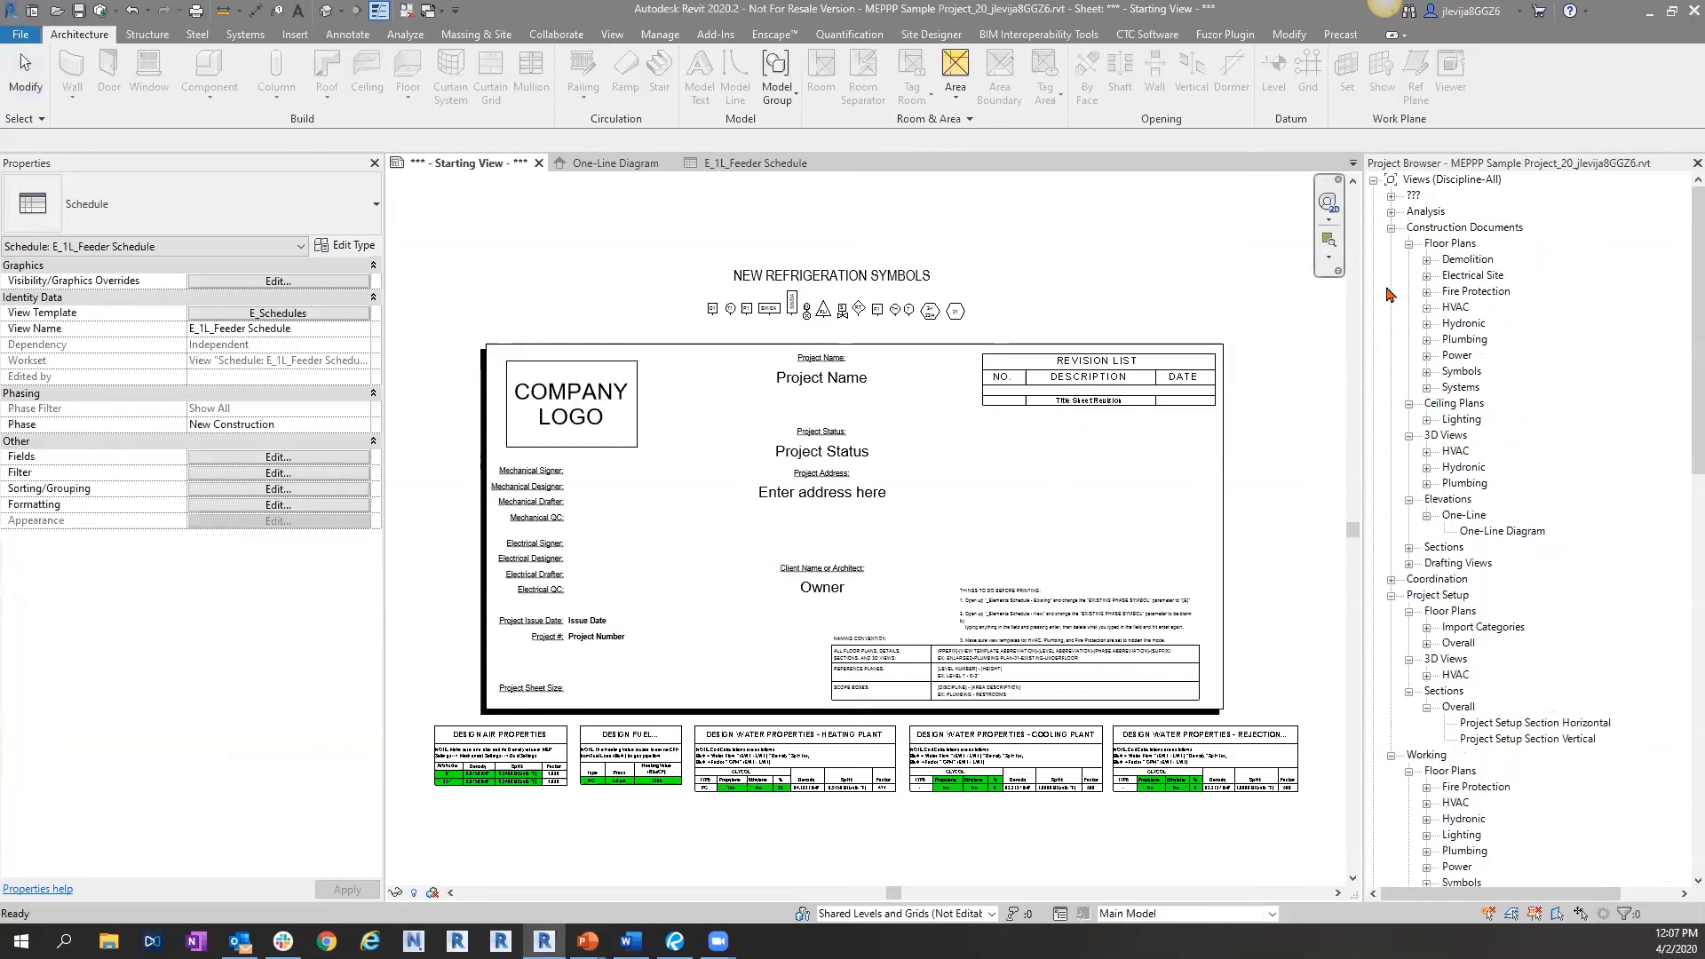
left_click(1393, 596)
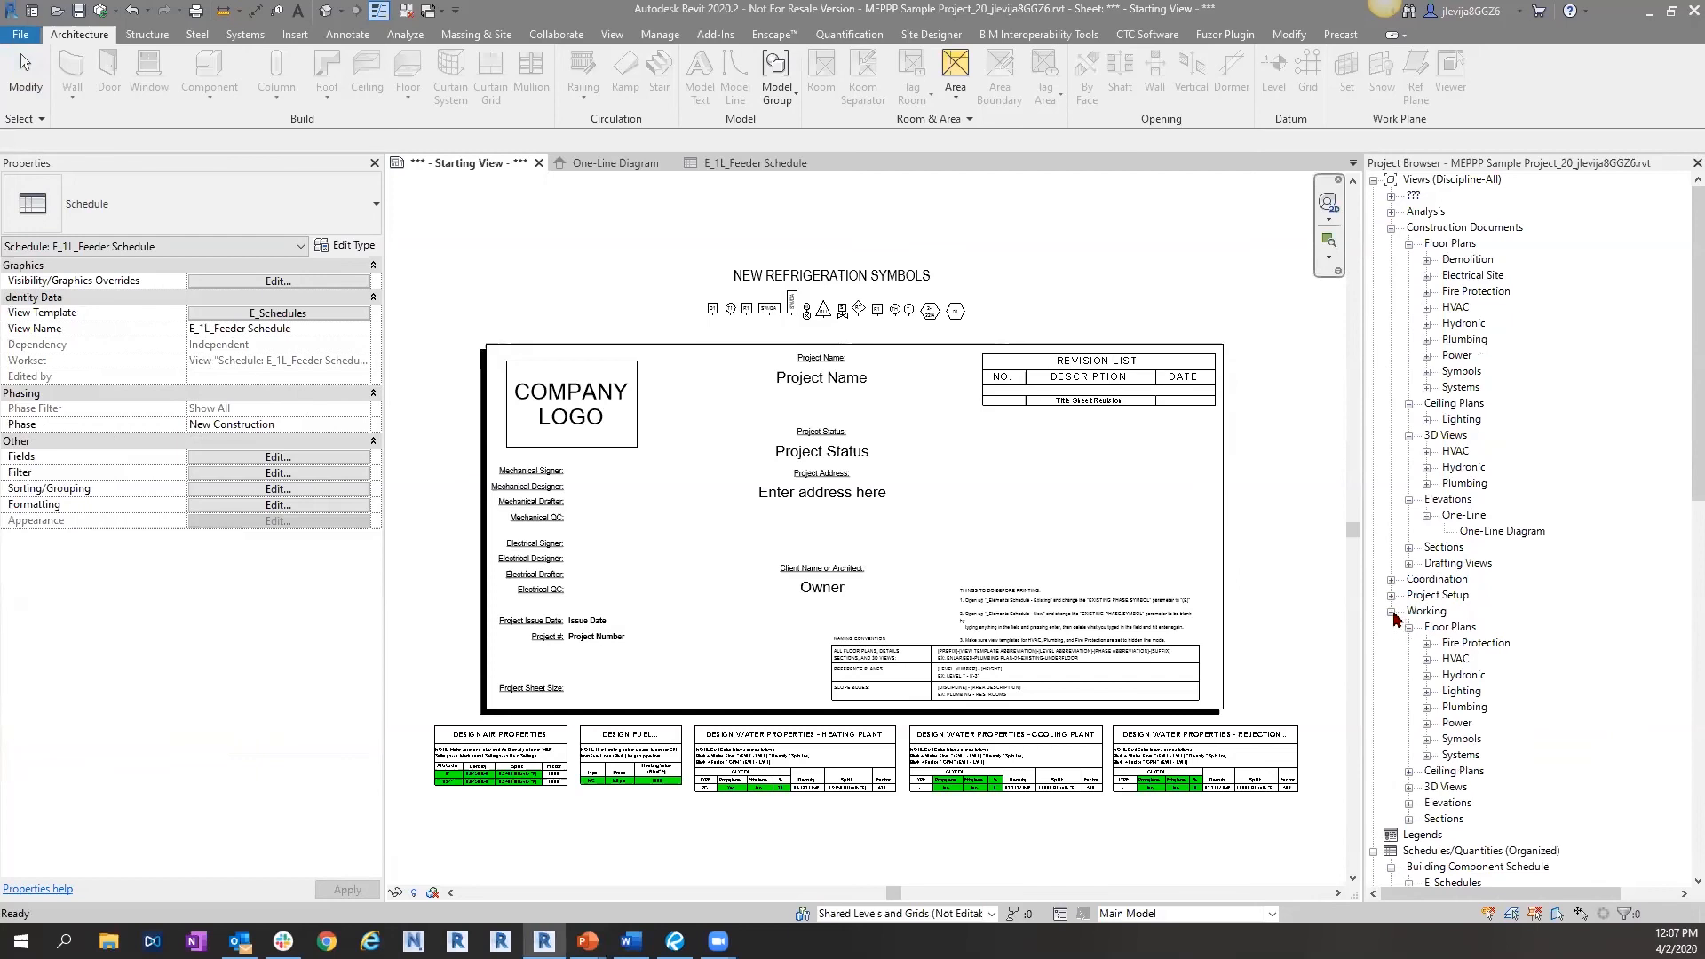
left_click(1392, 612)
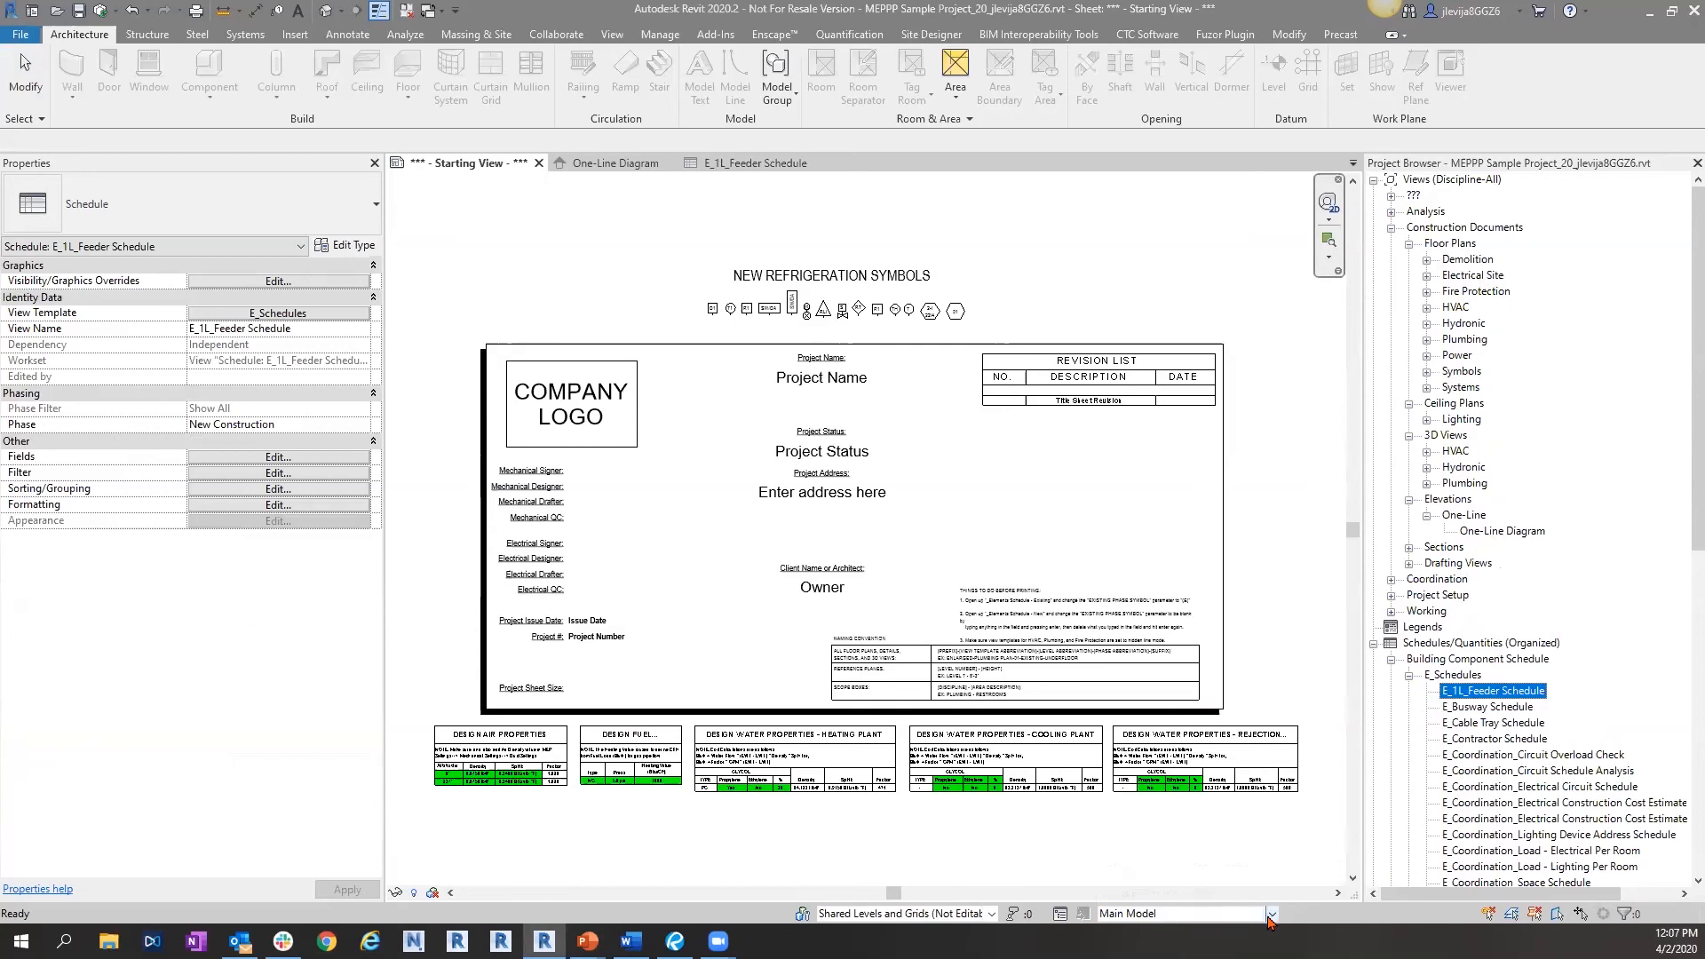
- Check the available design options and review the properties of the E_One-Line Section view template without changing them
left_click(1272, 914)
left_click(1272, 914)
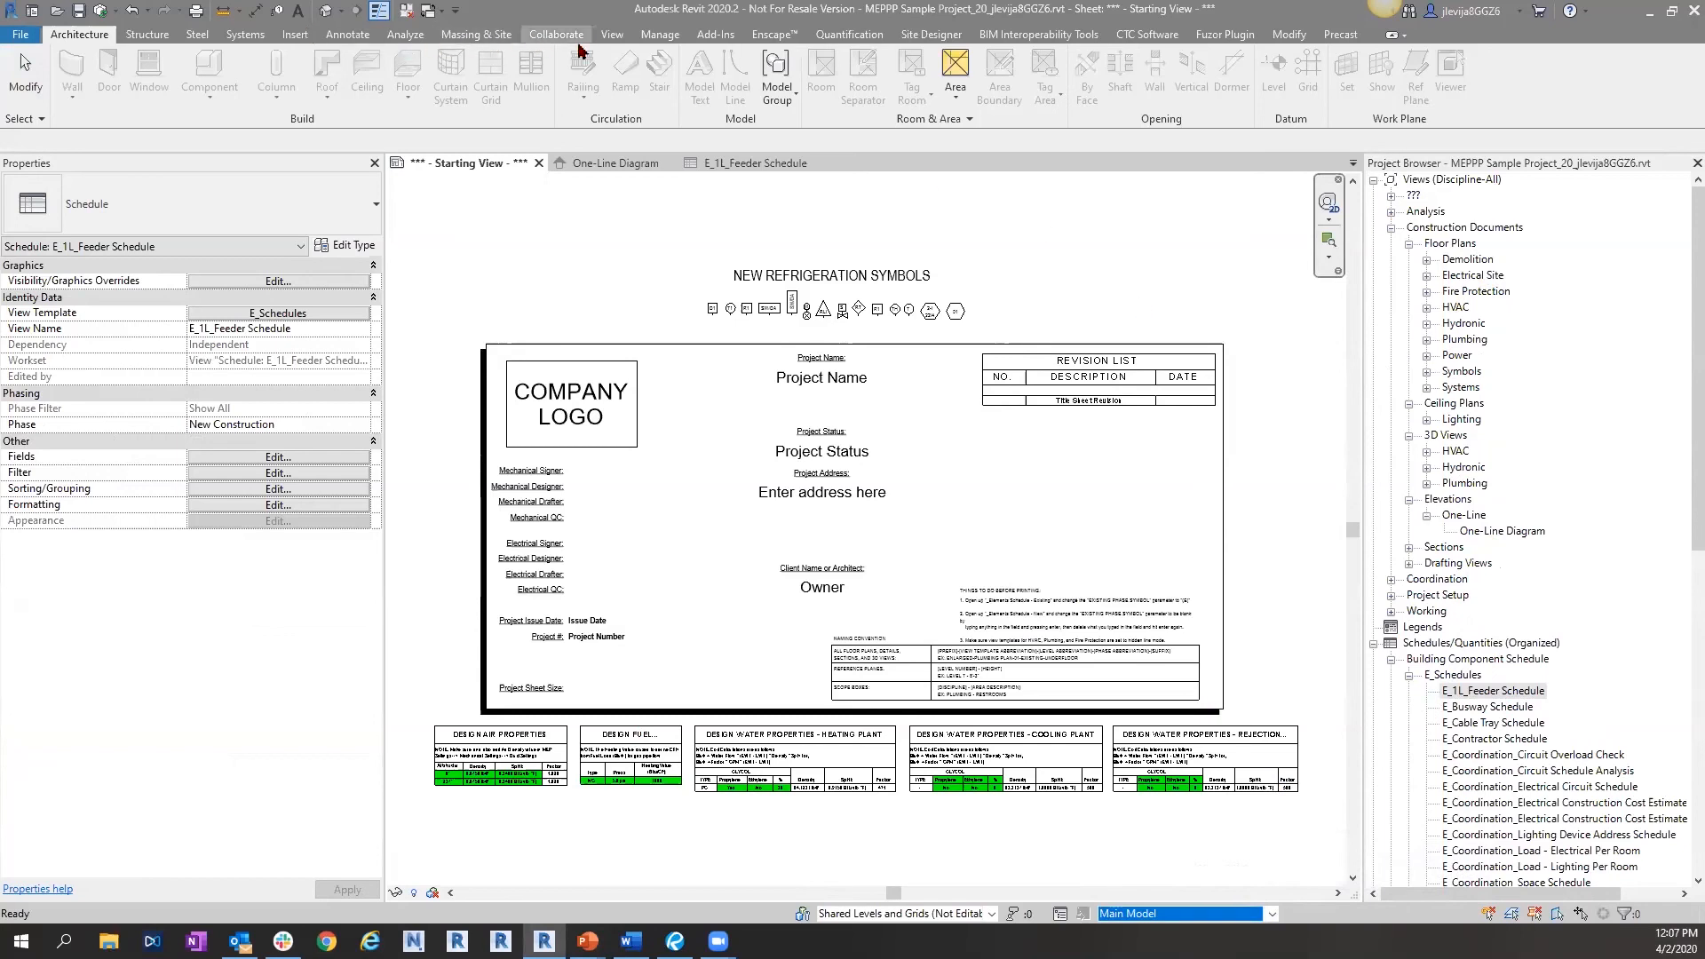
left_click(612, 34)
left_click(85, 78)
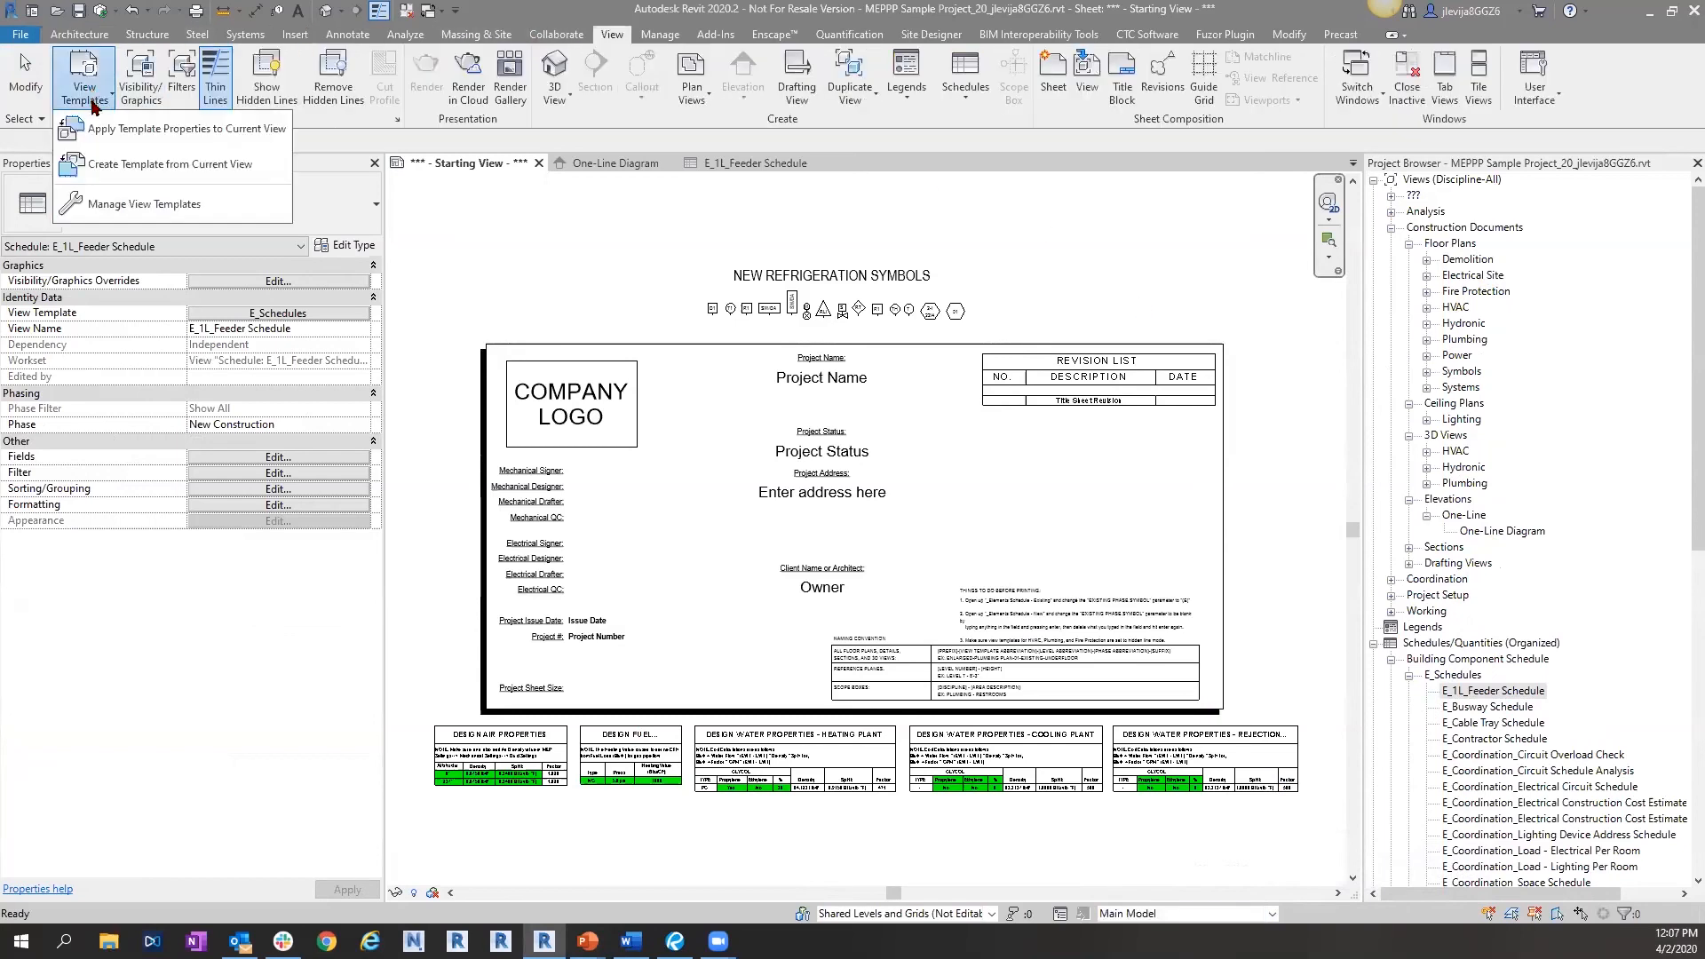
left_click(134, 203)
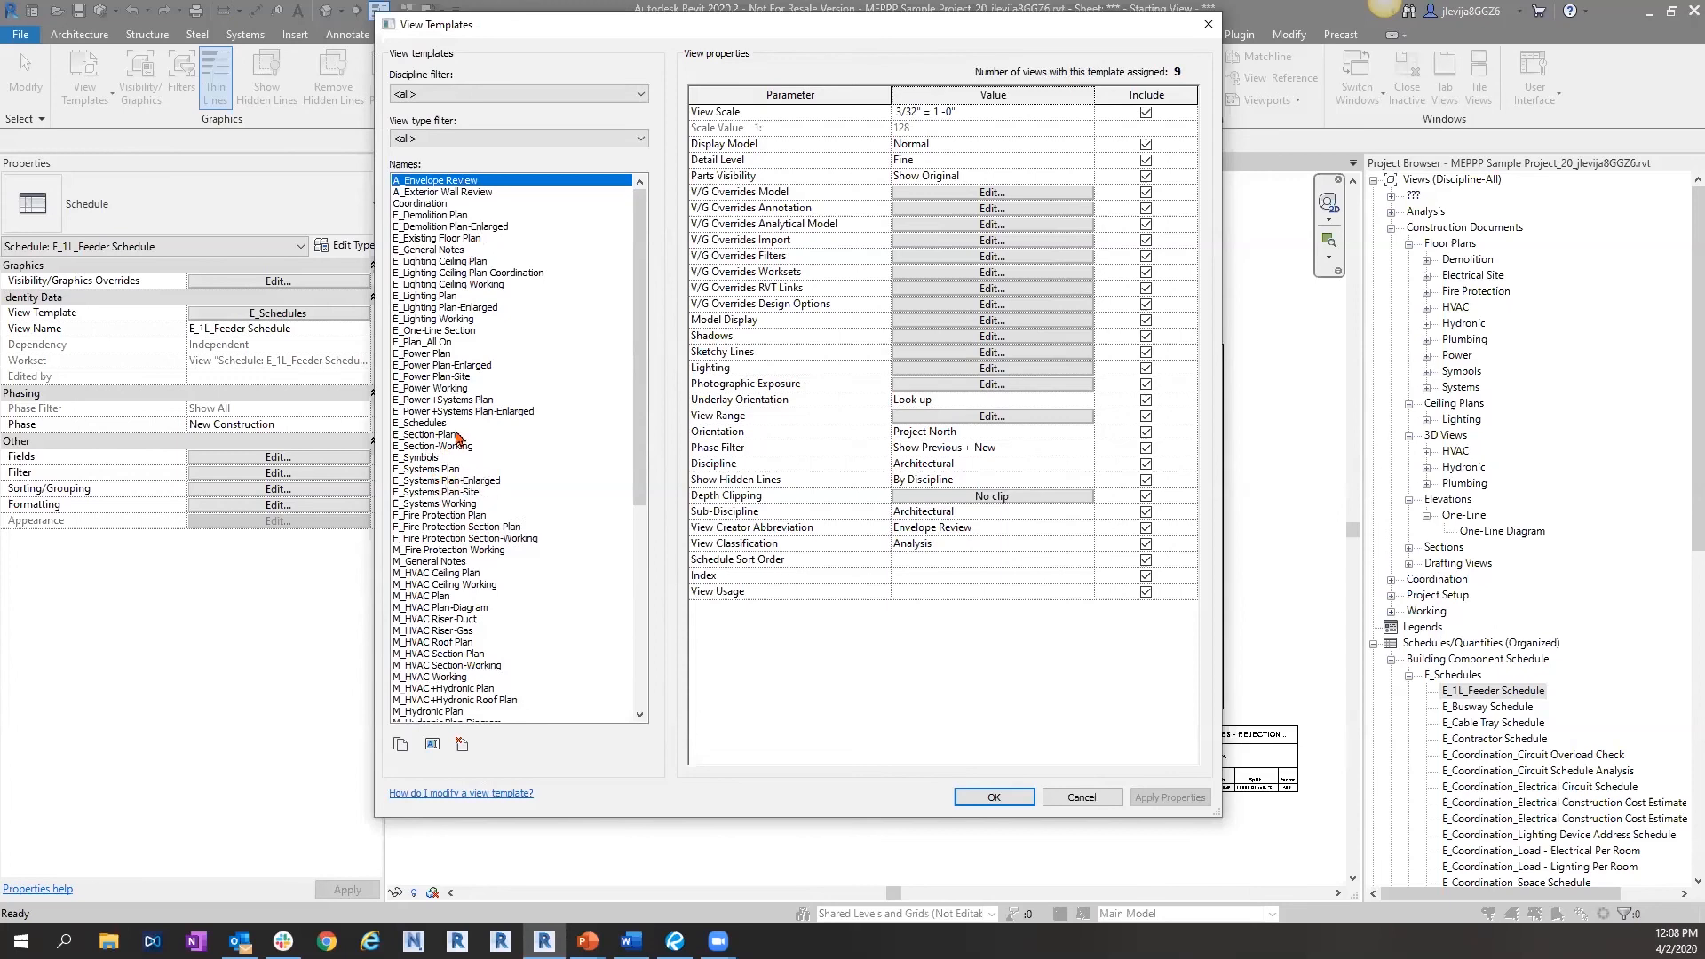
left_click(439, 332)
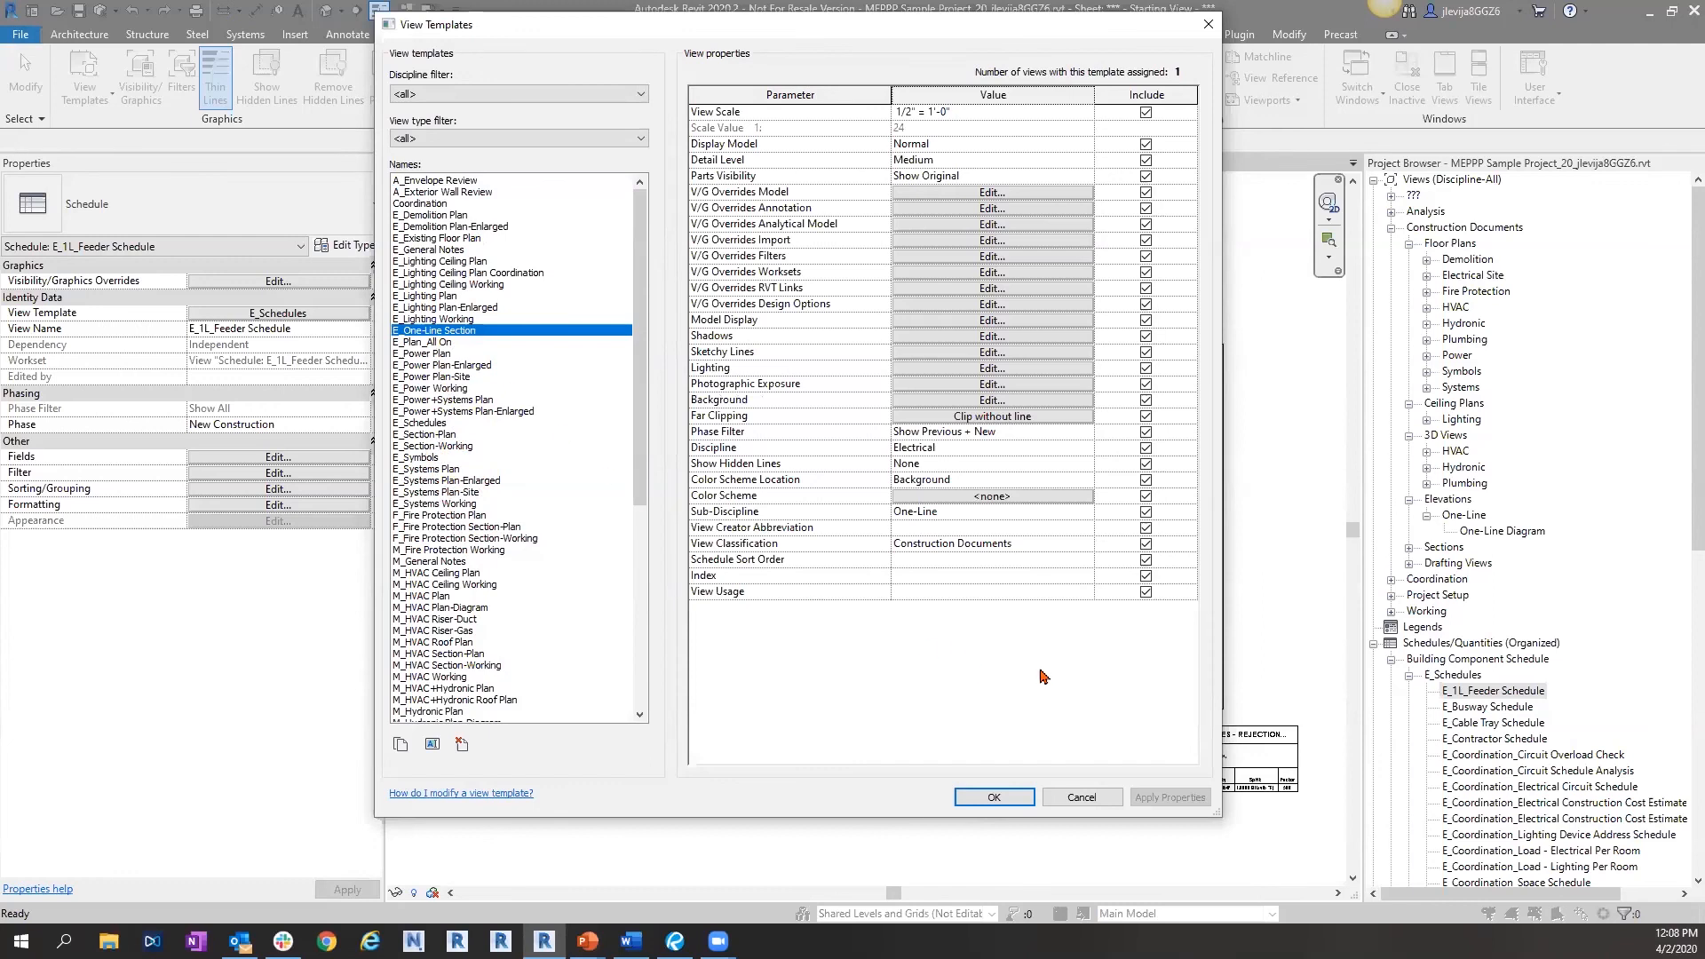
left_click(1091, 802)
- View the One-Line Diagram elevation and the E_1L_Feeder Schedule, and return to the Starting View sheet
left_click(1509, 532)
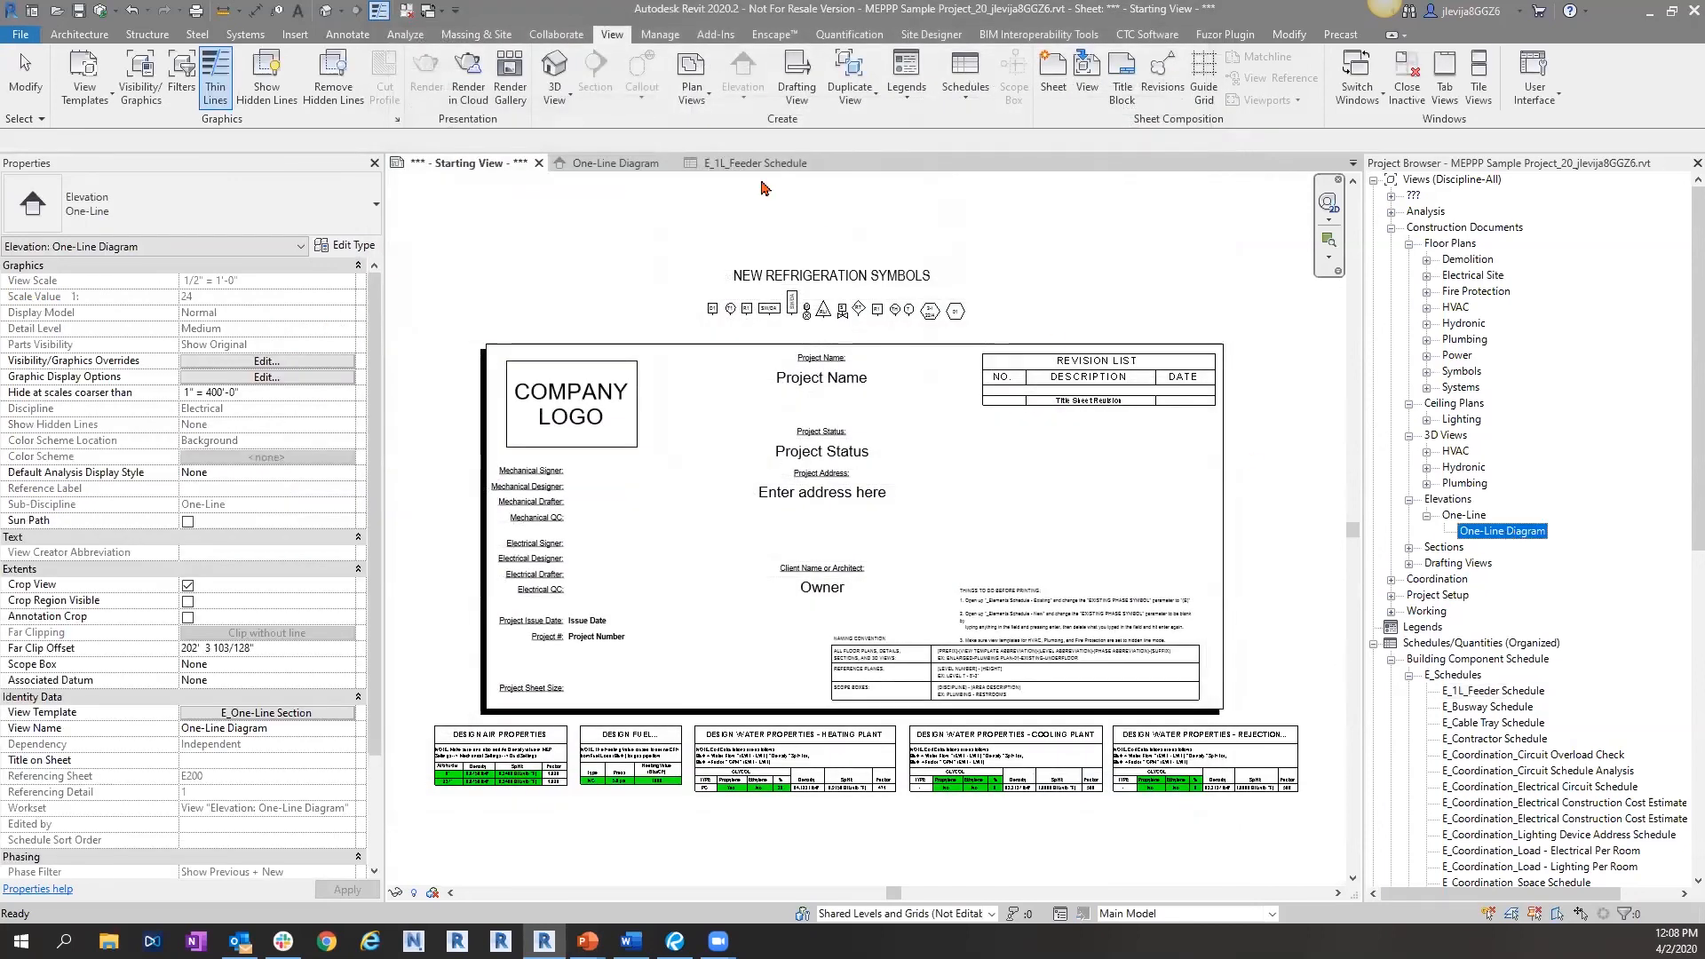
left_click(578, 163)
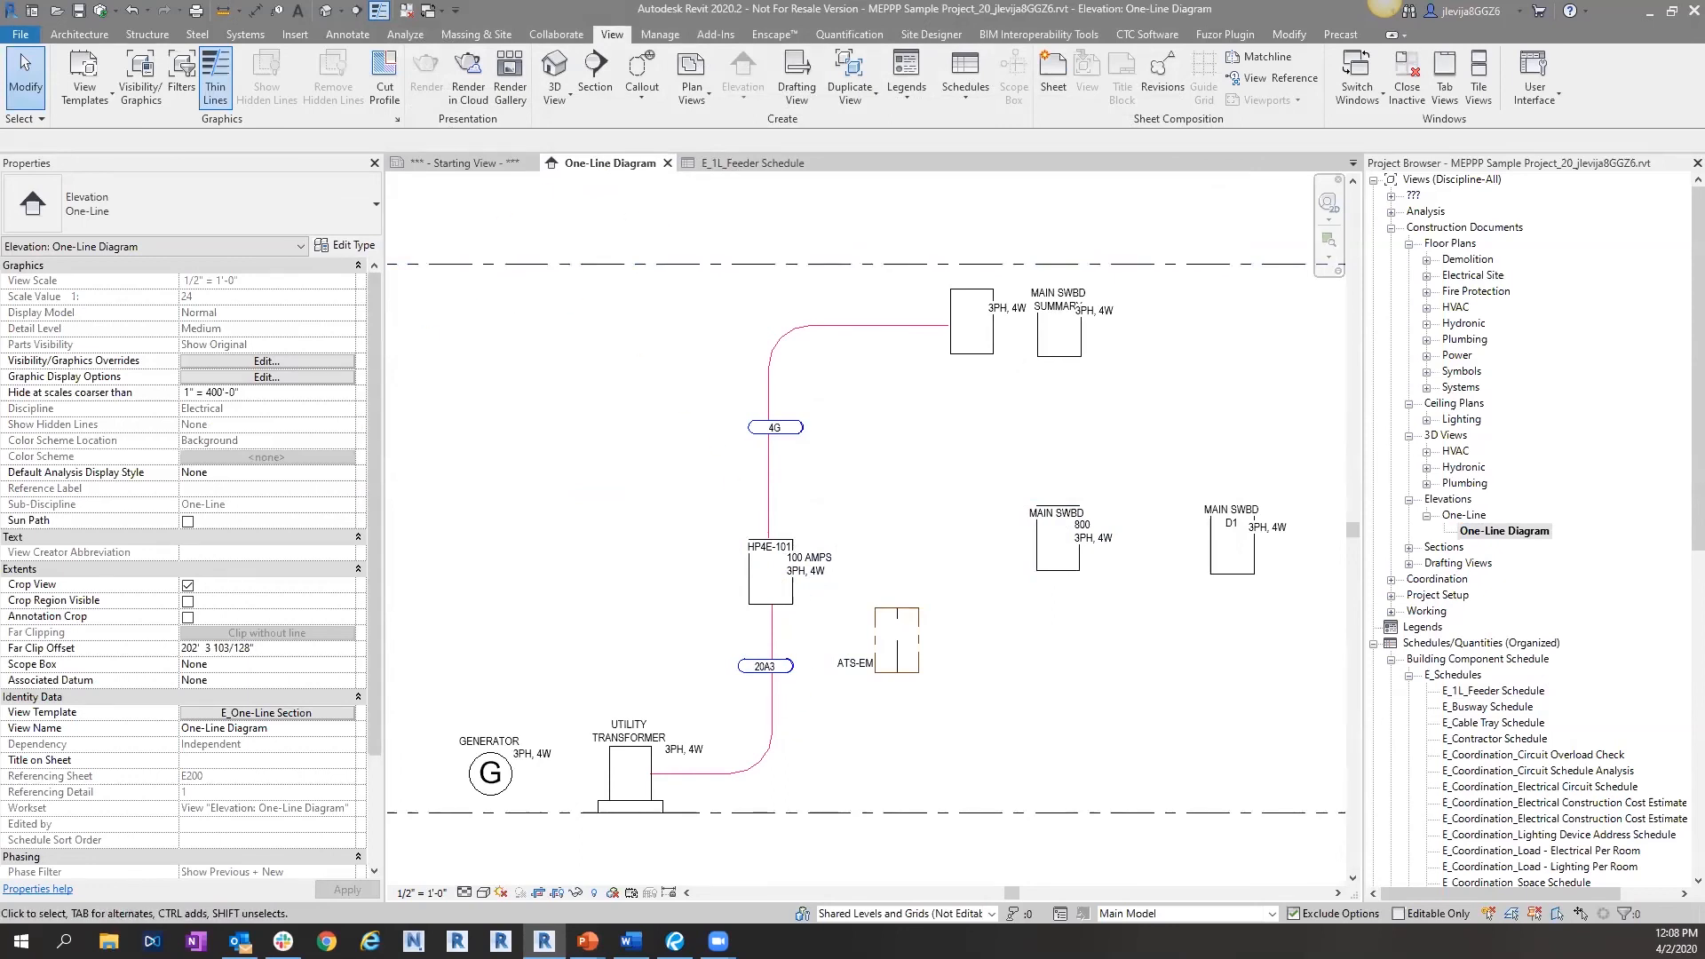
left_click(754, 162)
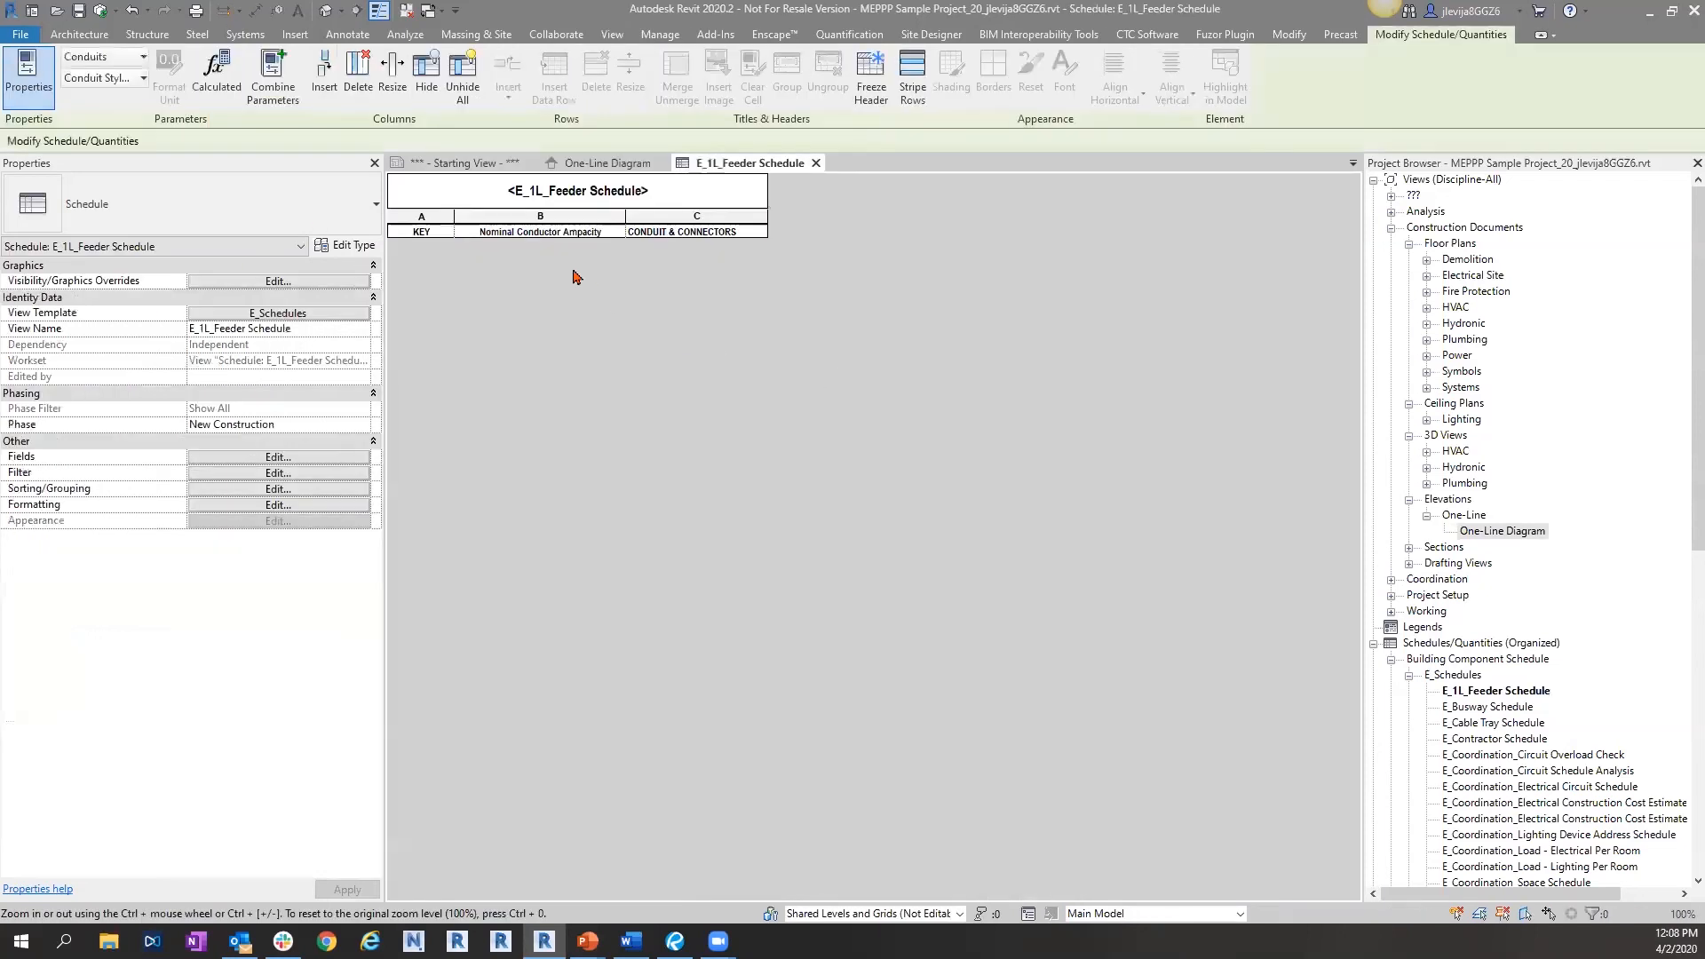
left_click(444, 164)
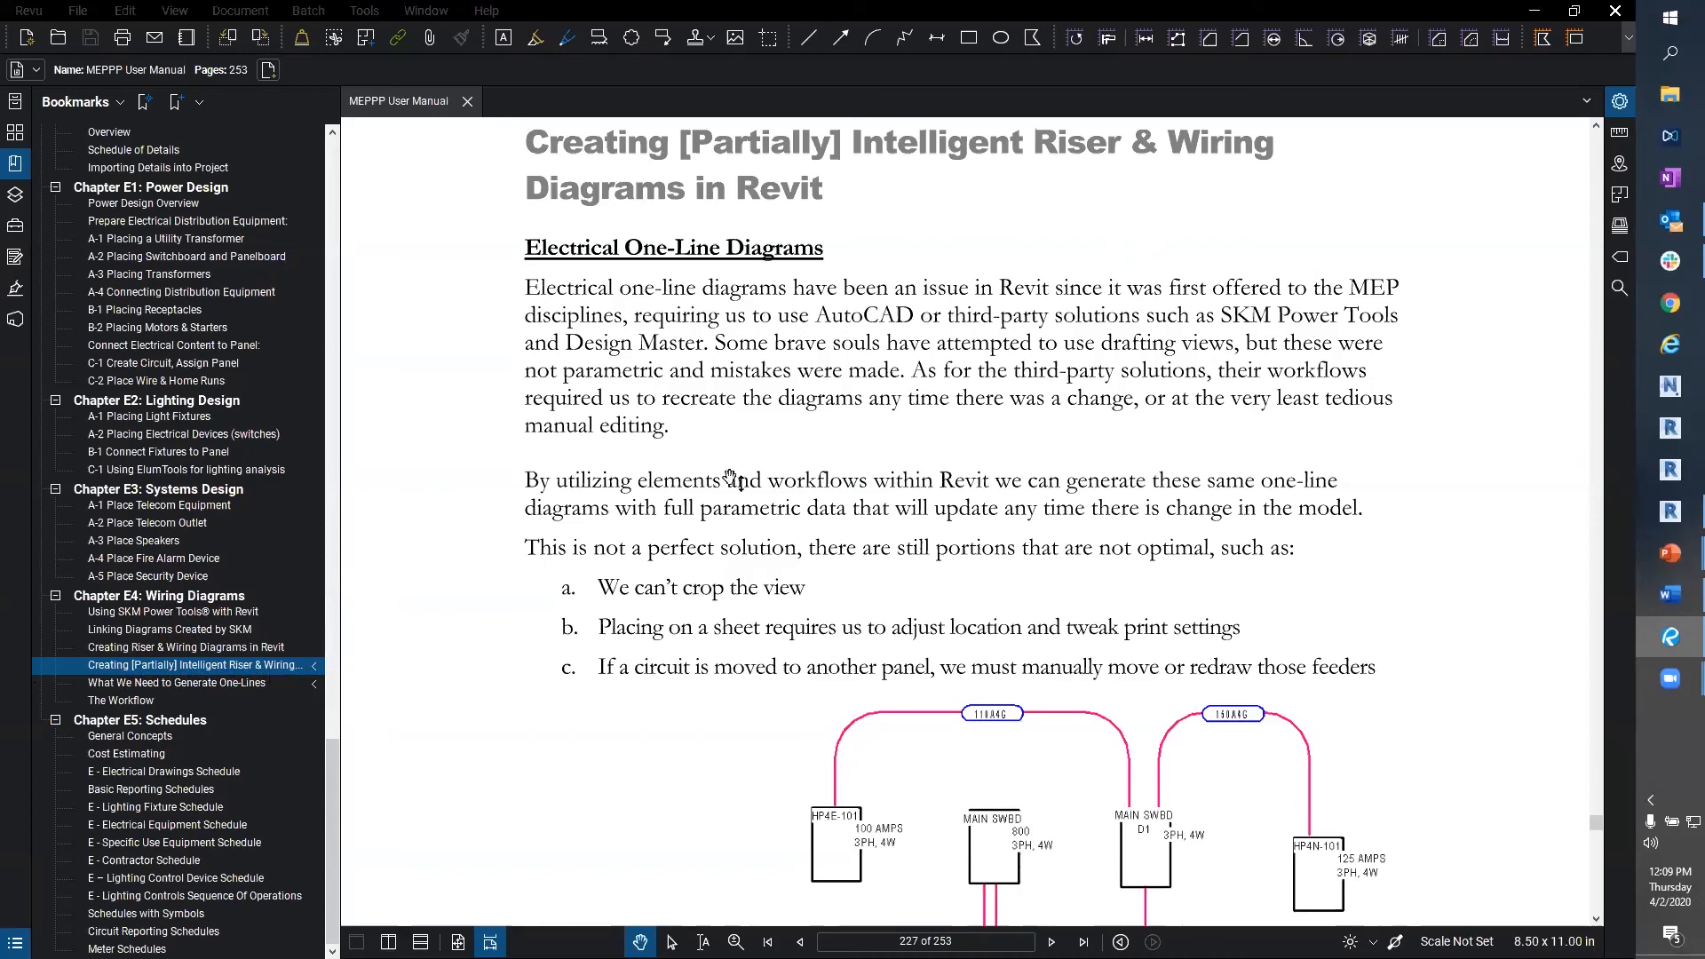
- Switch to Revu and read the Electrical One-Line Diagrams section of the MEPP User Manual, including its demonstration figure
scroll(1013, 307, "down", 3)
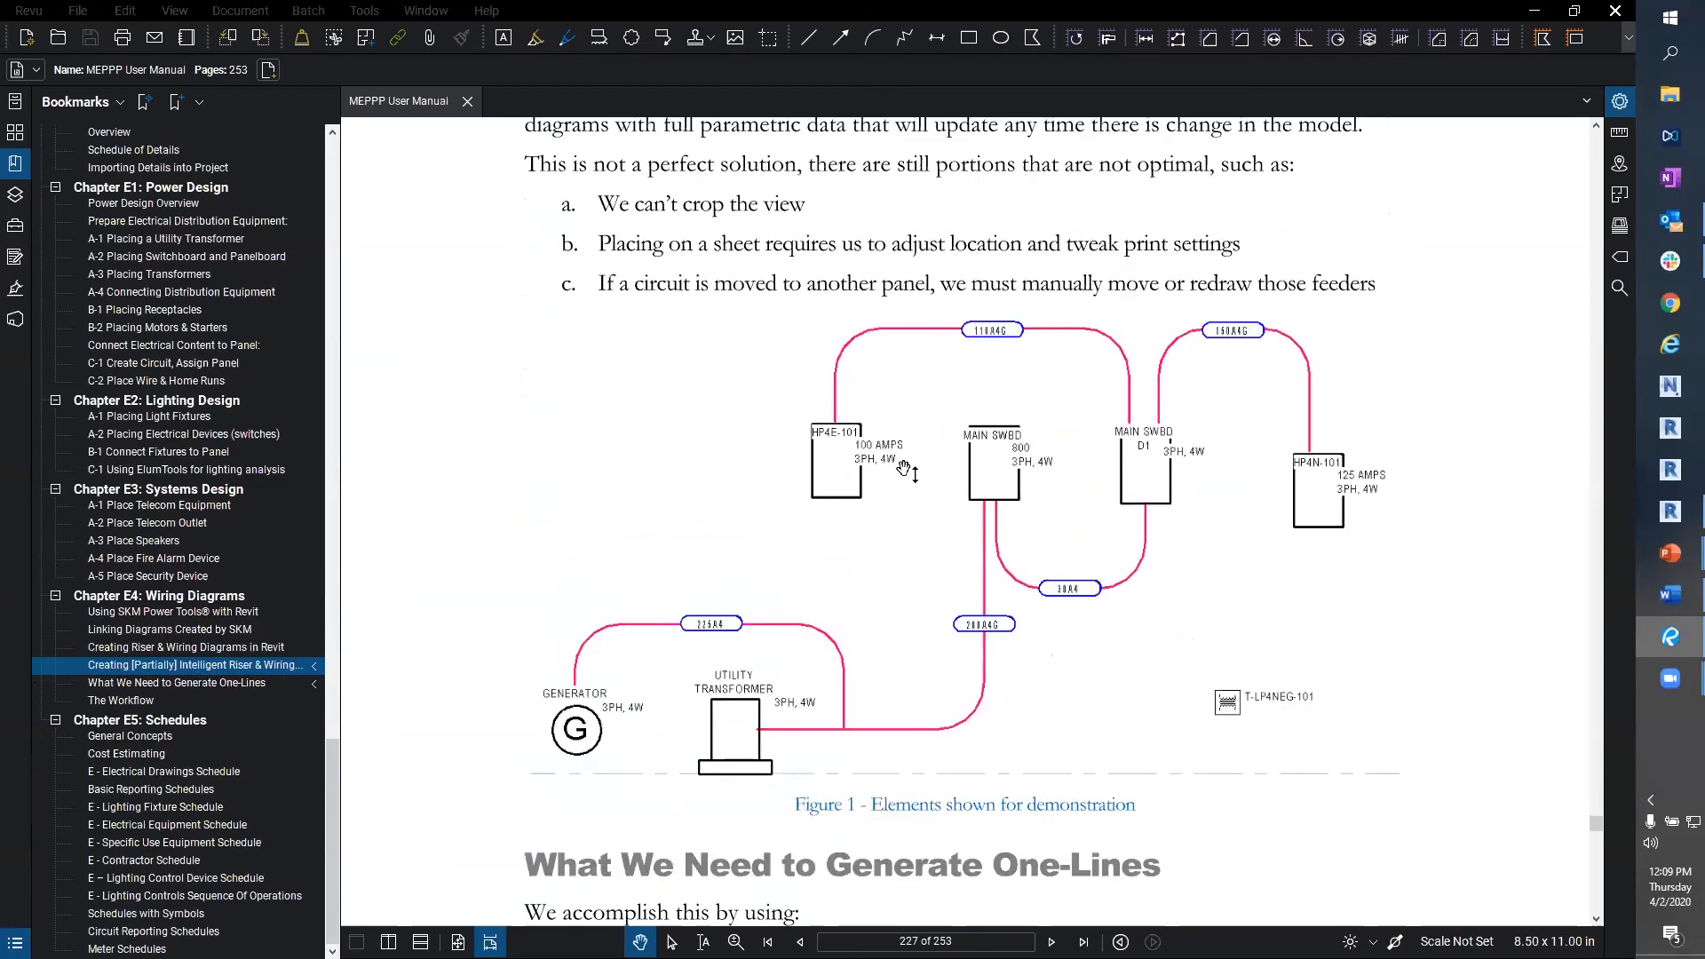
scroll(906, 489, "up", 2)
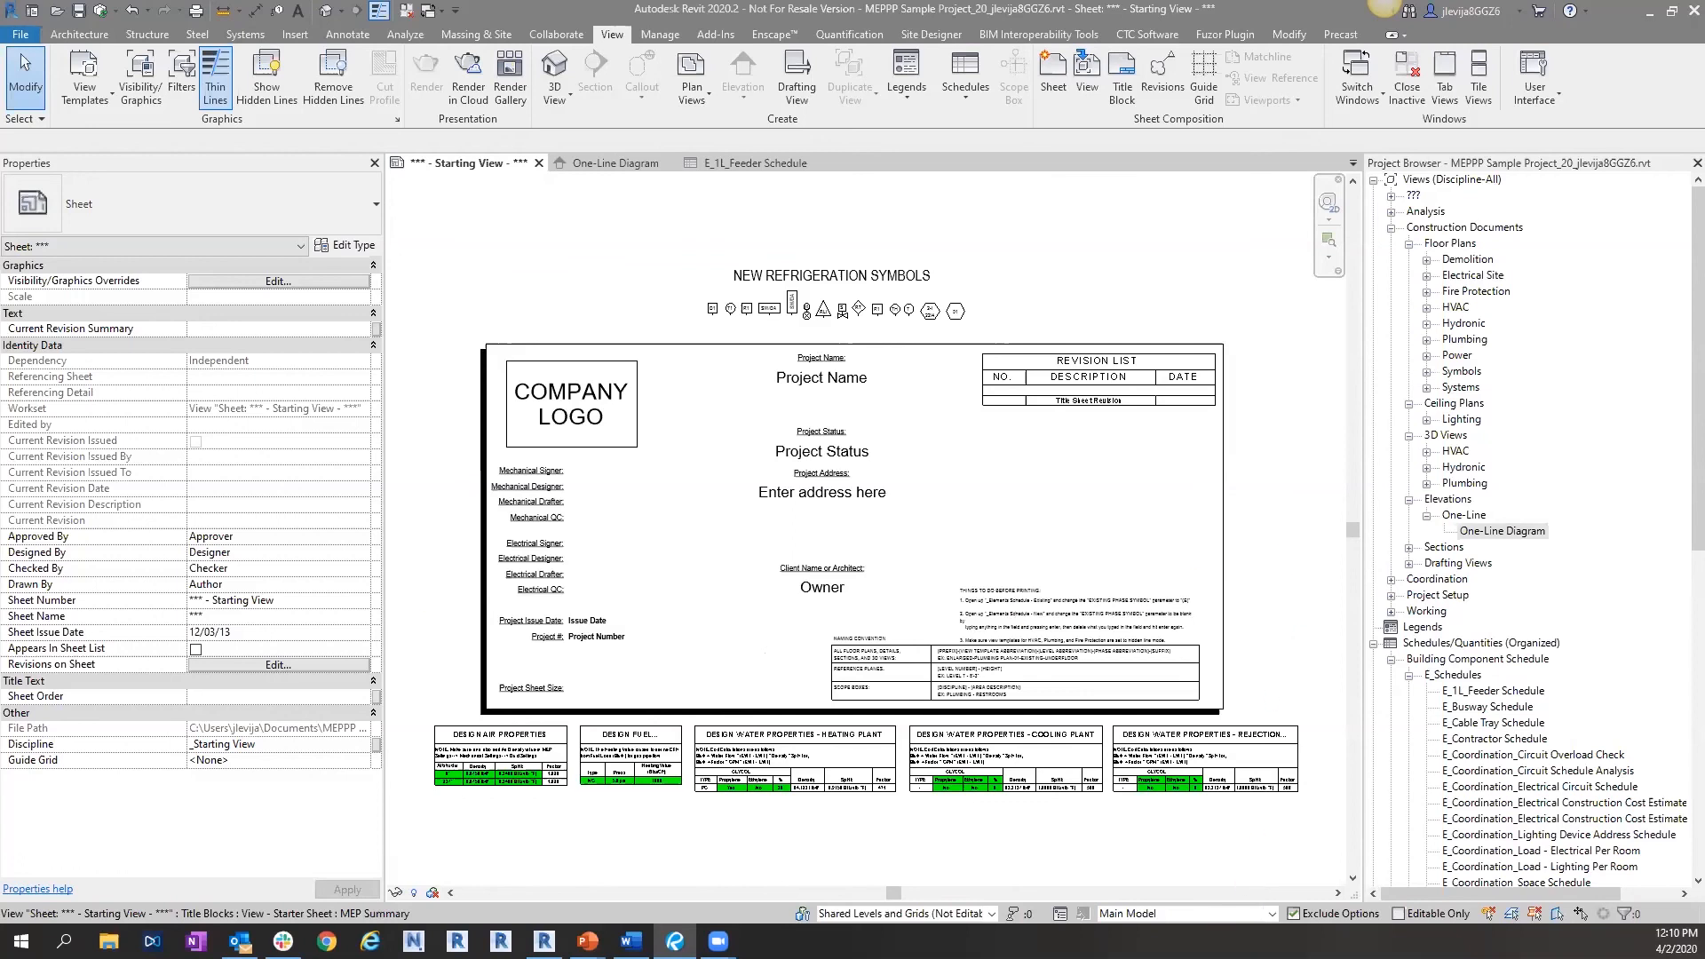
- Back in Revit, add a new design option to the One-Line set and create another new option set
left_click(1272, 914)
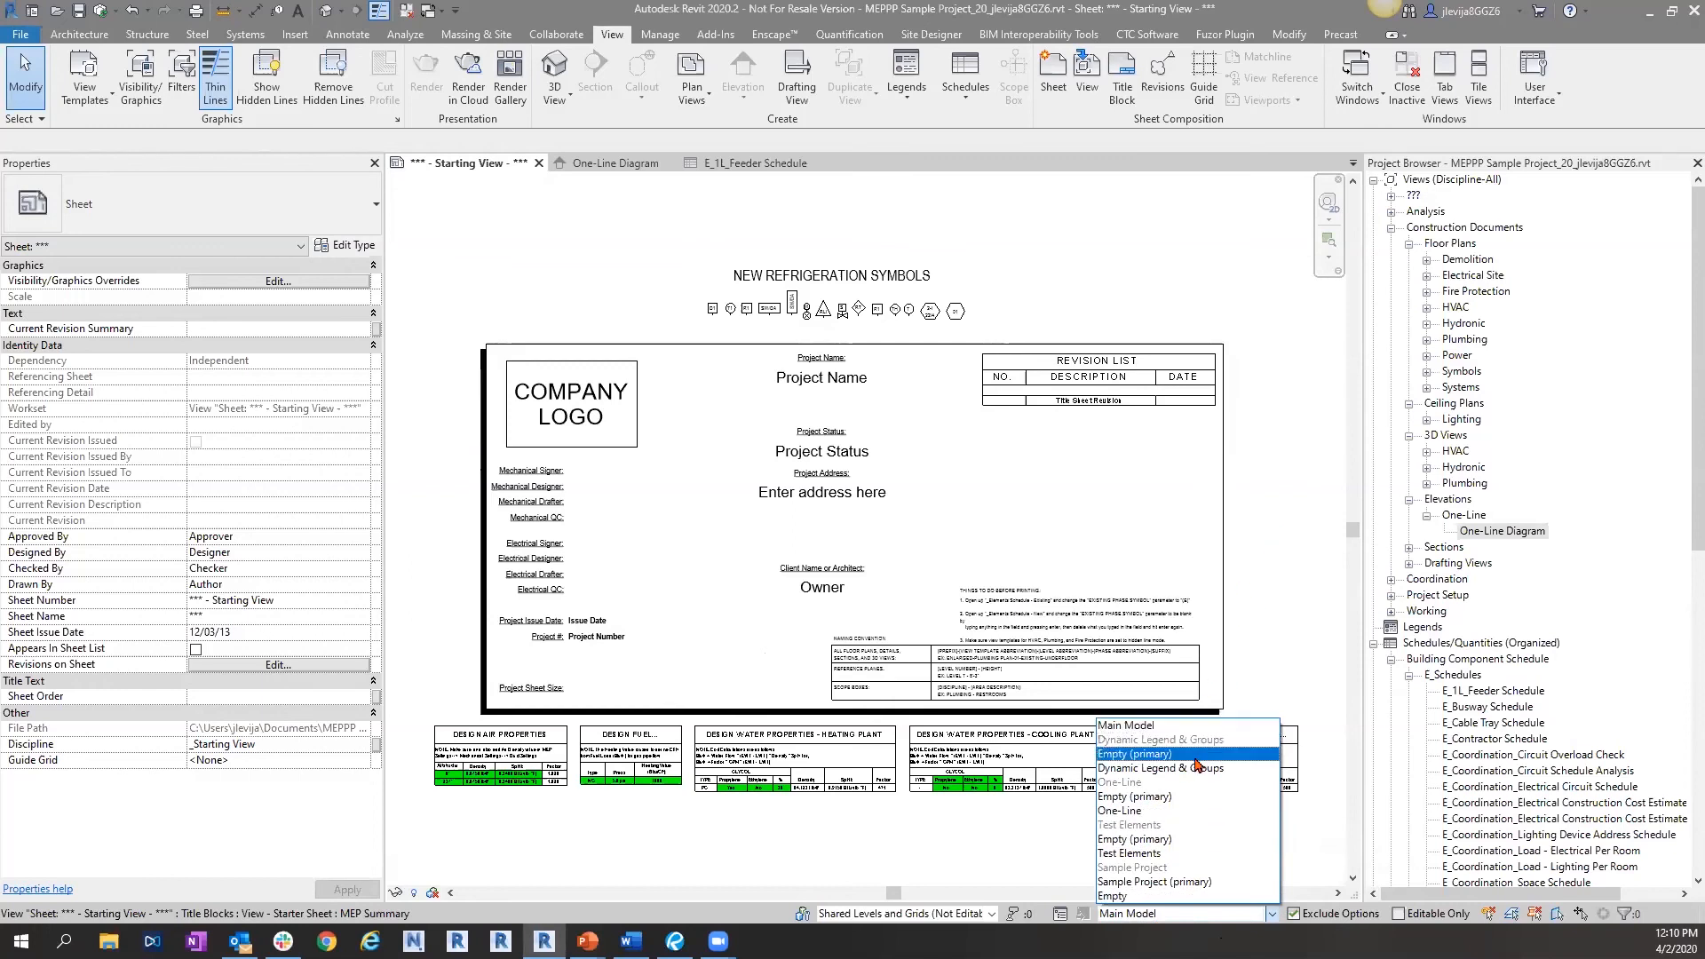
left_click(695, 225)
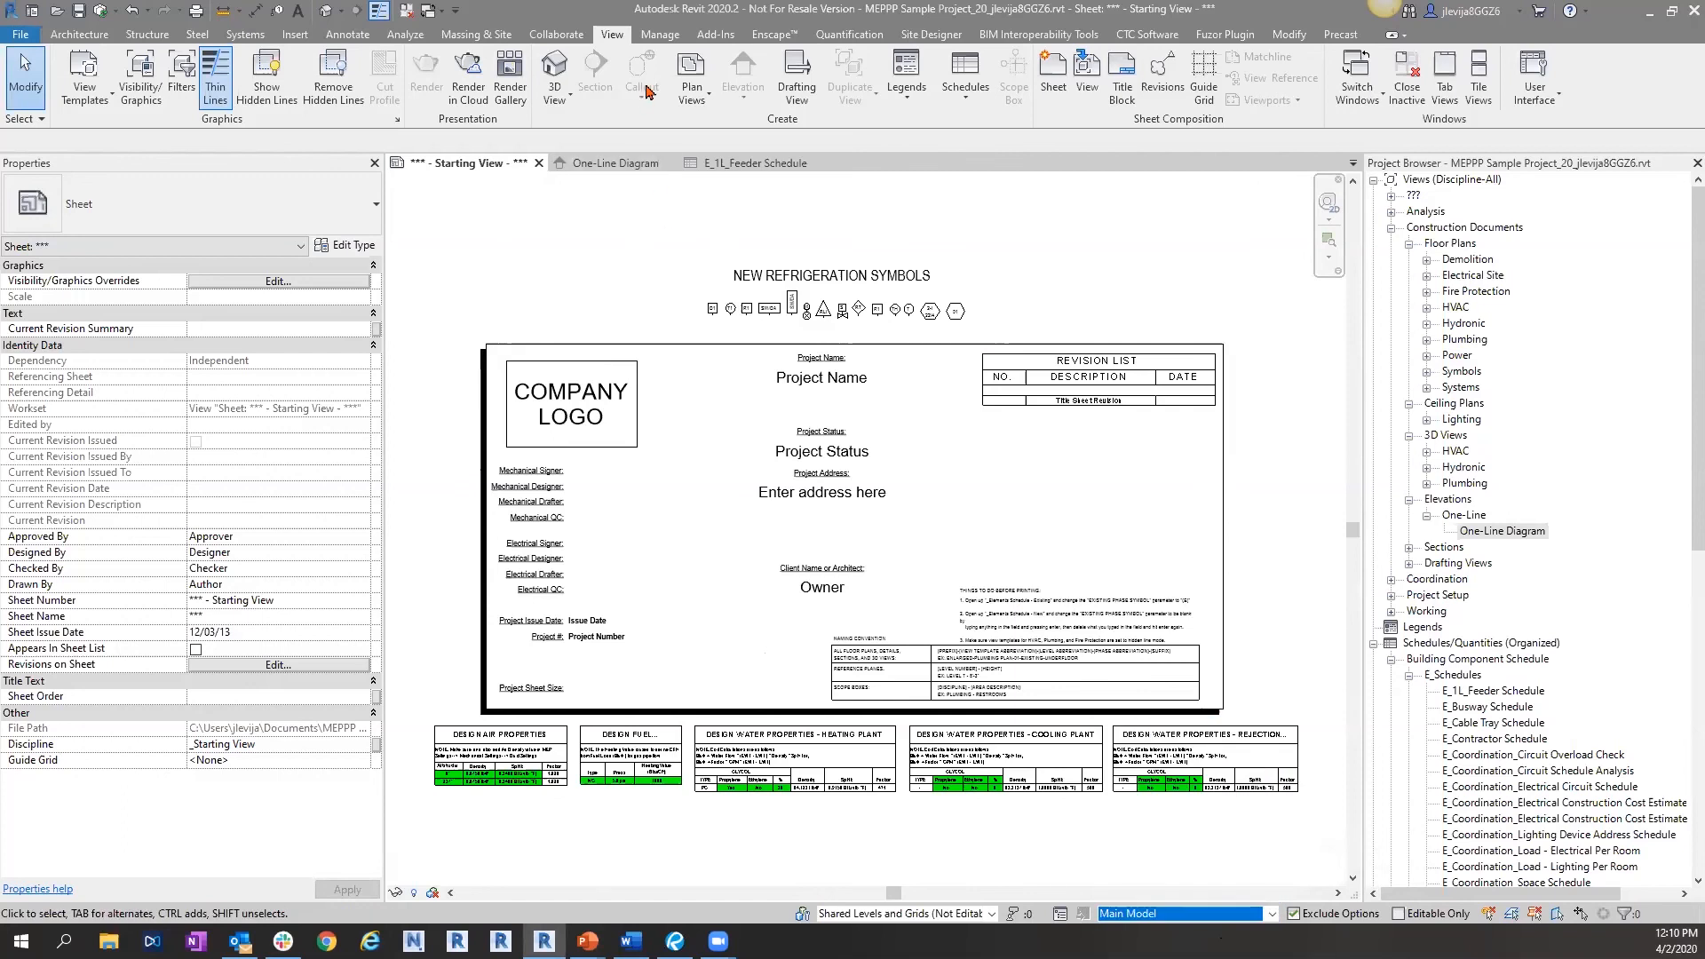
left_click(677, 40)
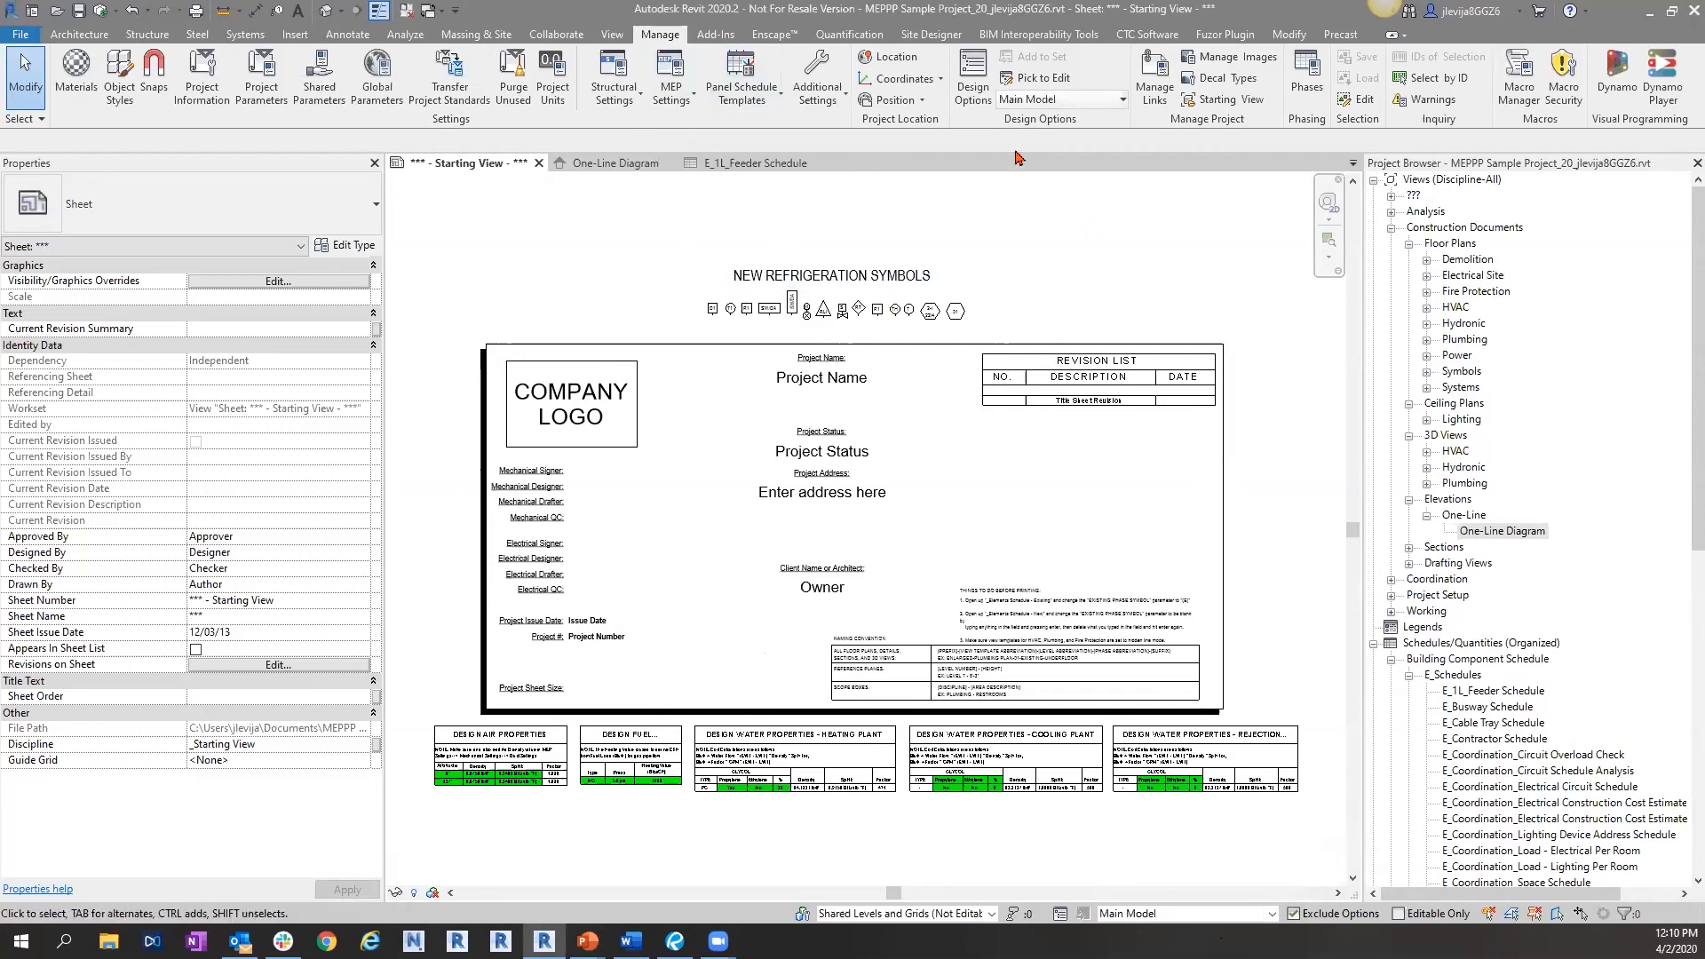
left_click(980, 99)
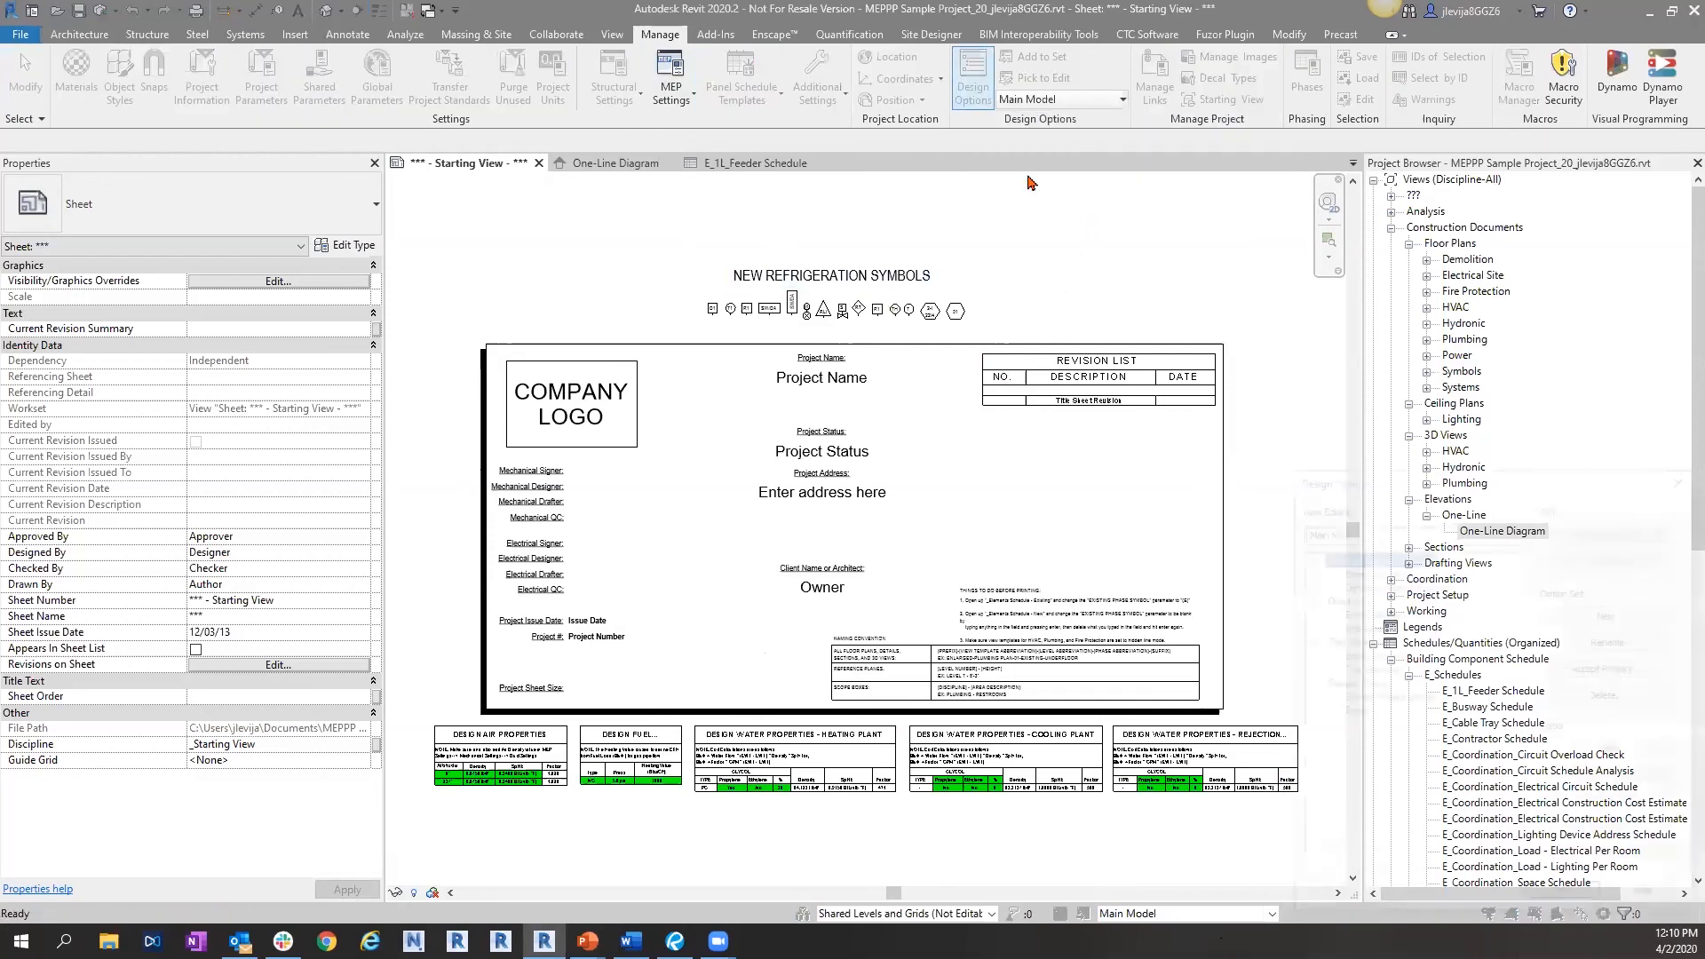
left_click_drag(1366, 477, 1126, 192)
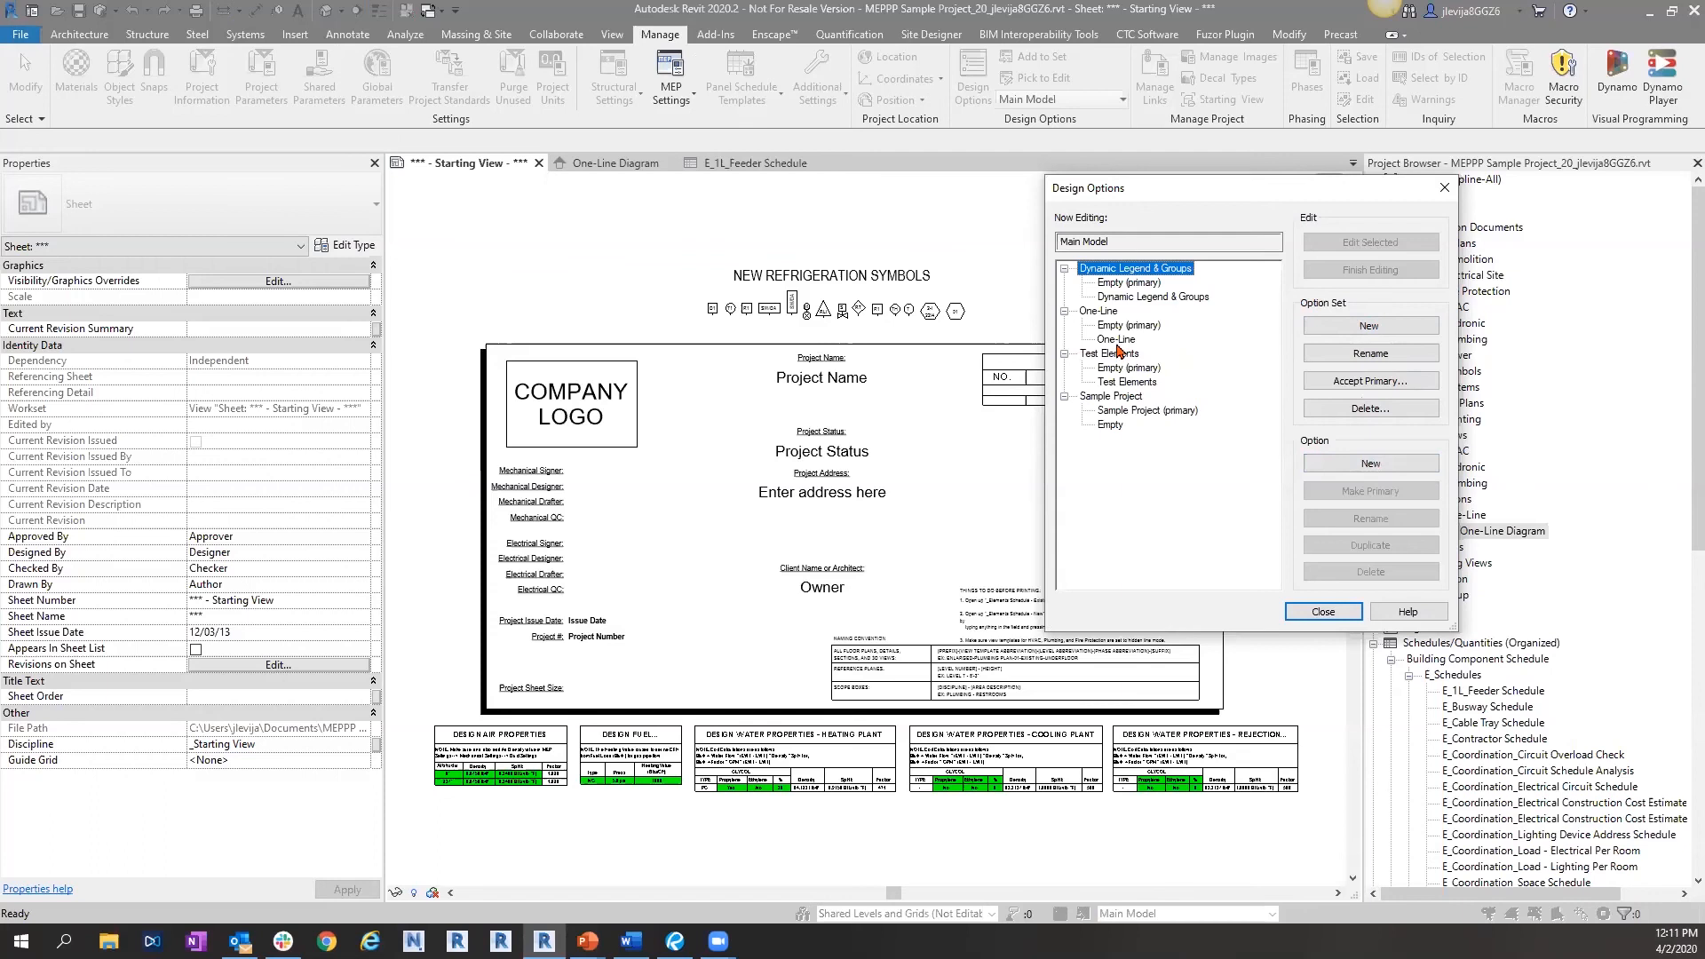
left_click(1098, 311)
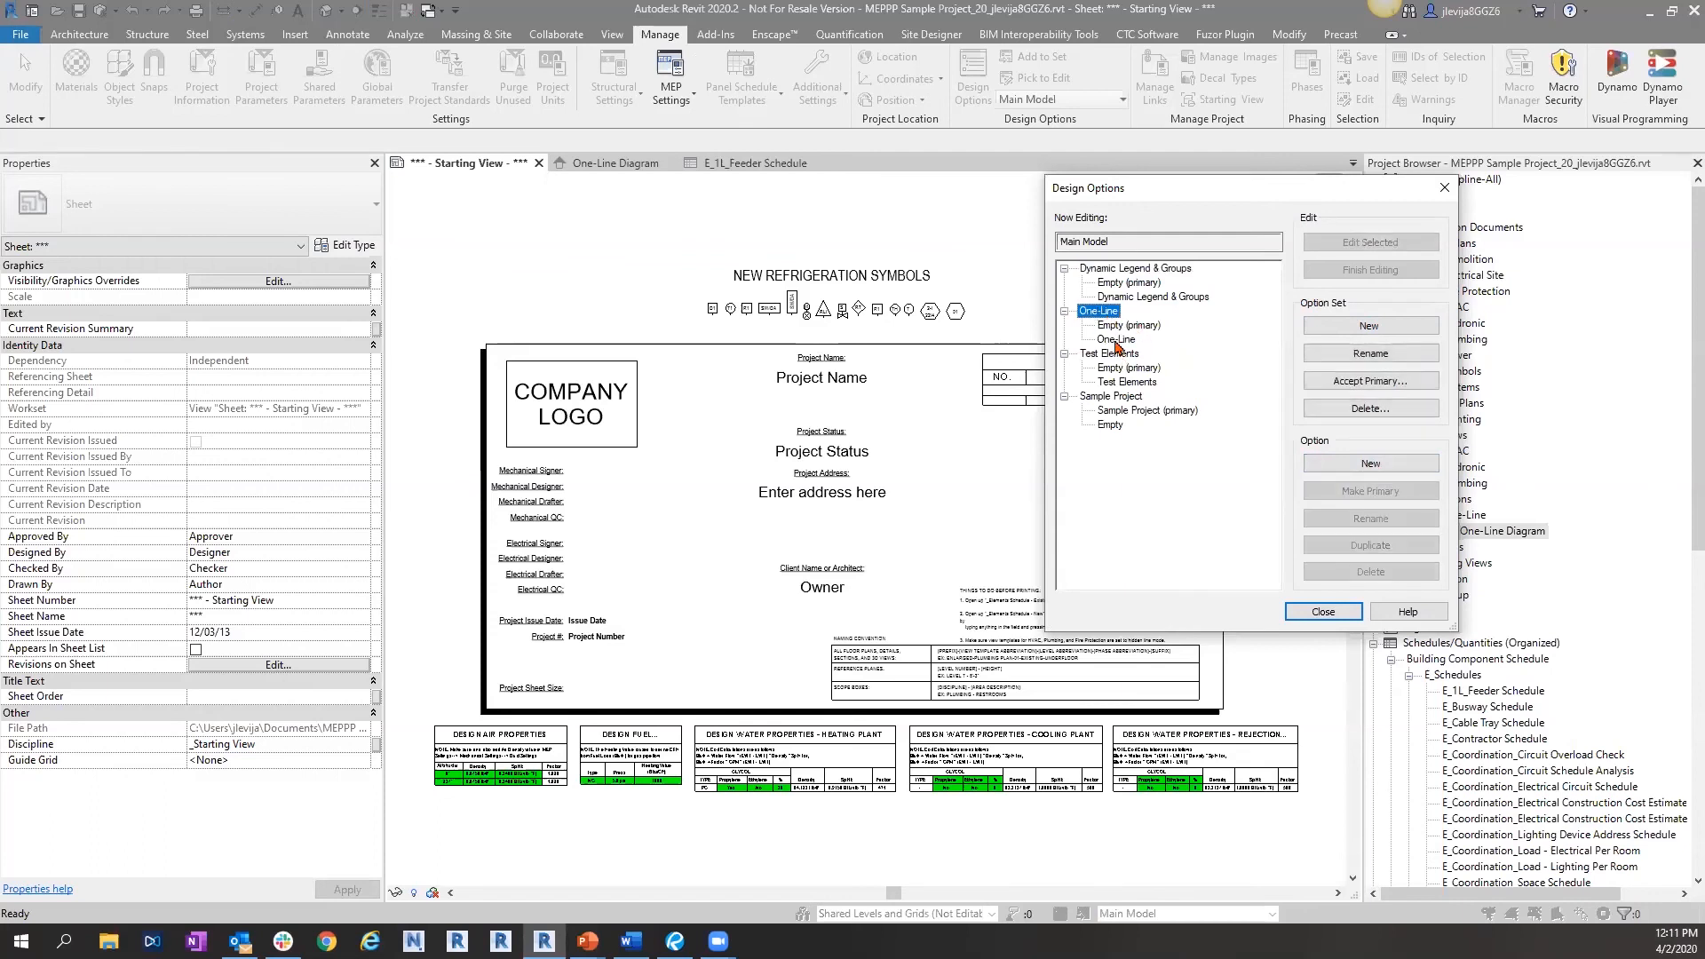
left_click(1118, 342)
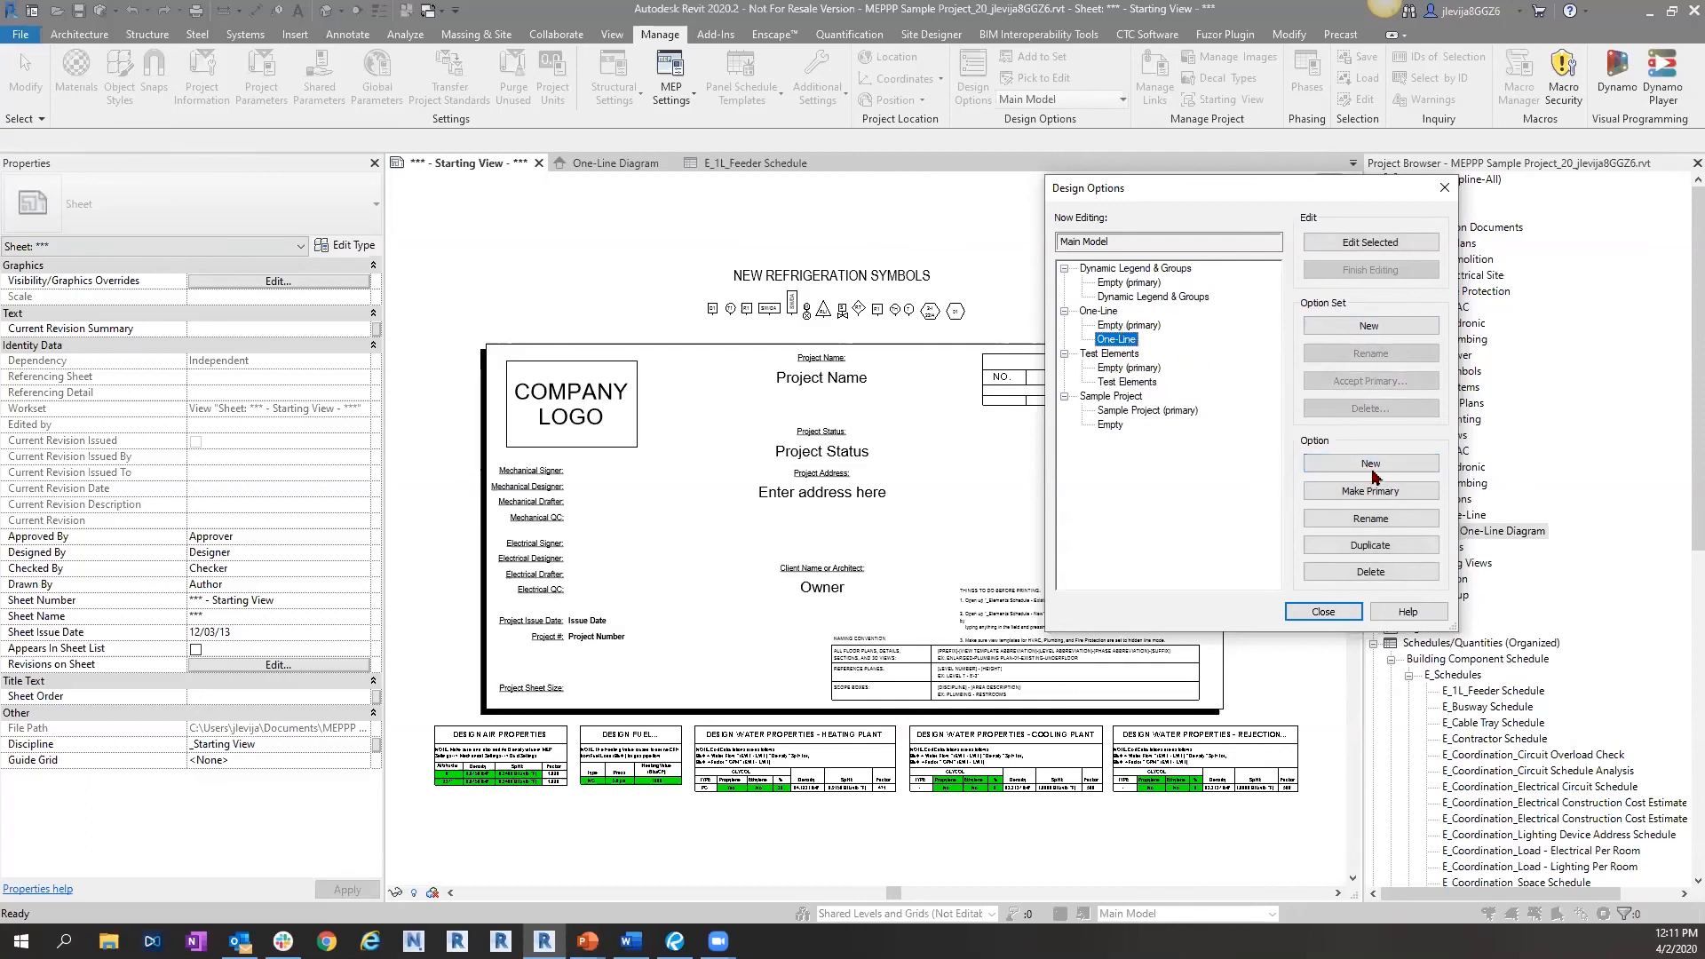
left_click(1372, 465)
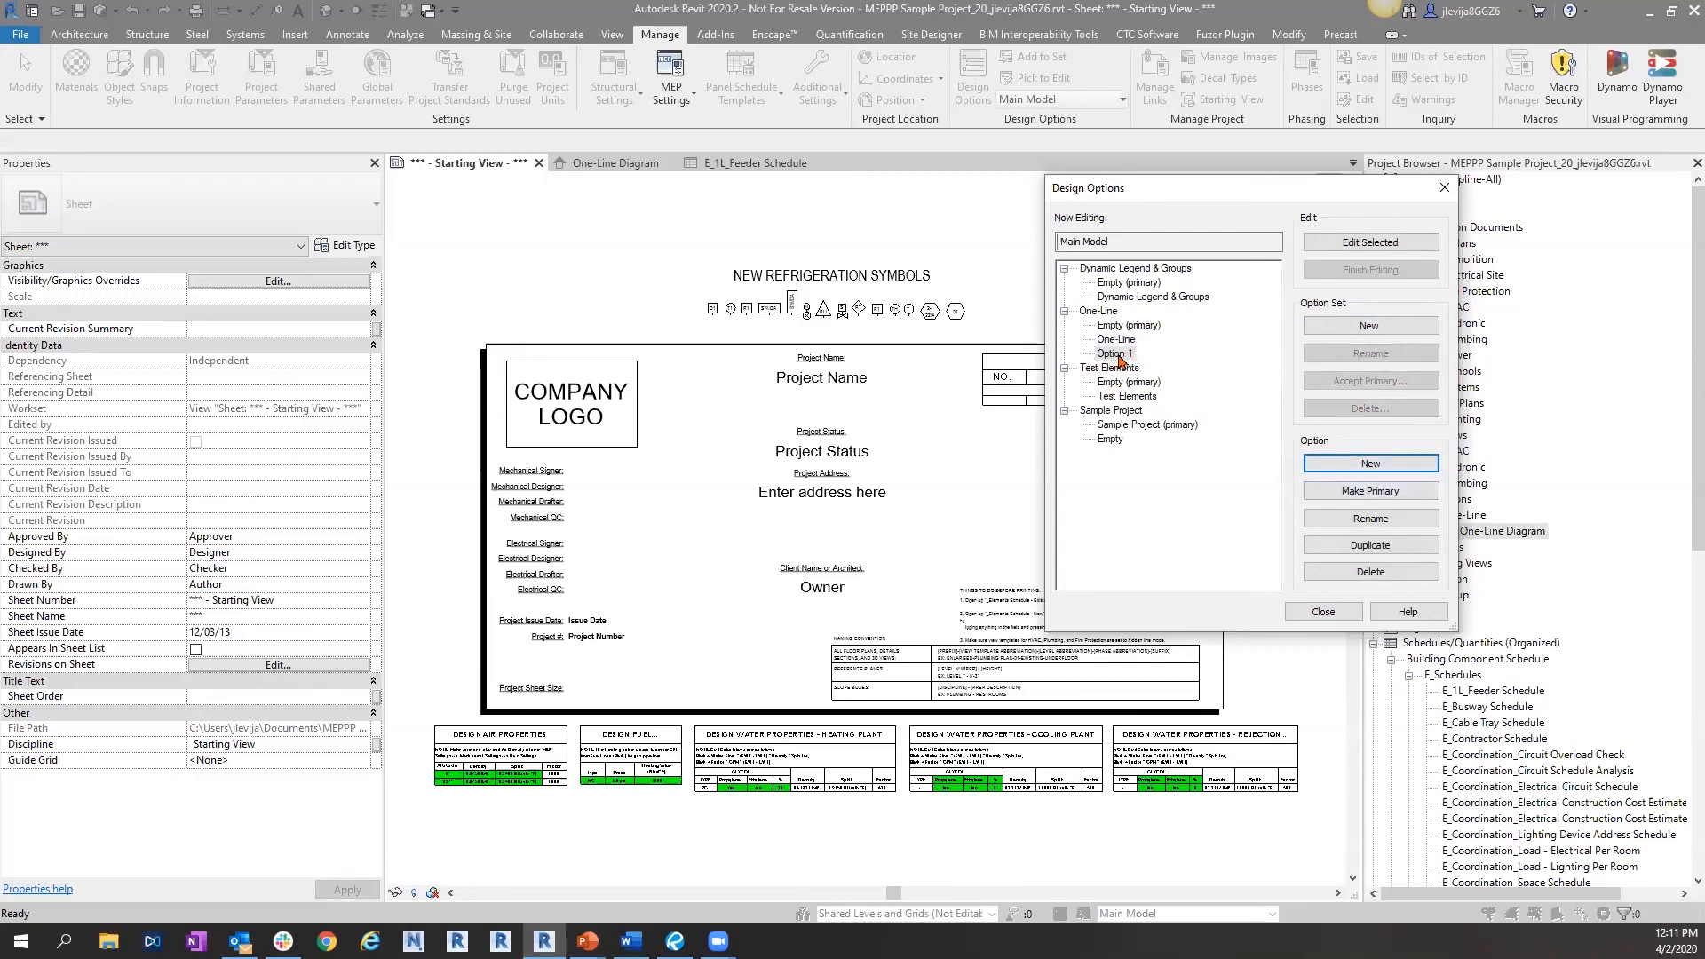
left_click(1113, 455)
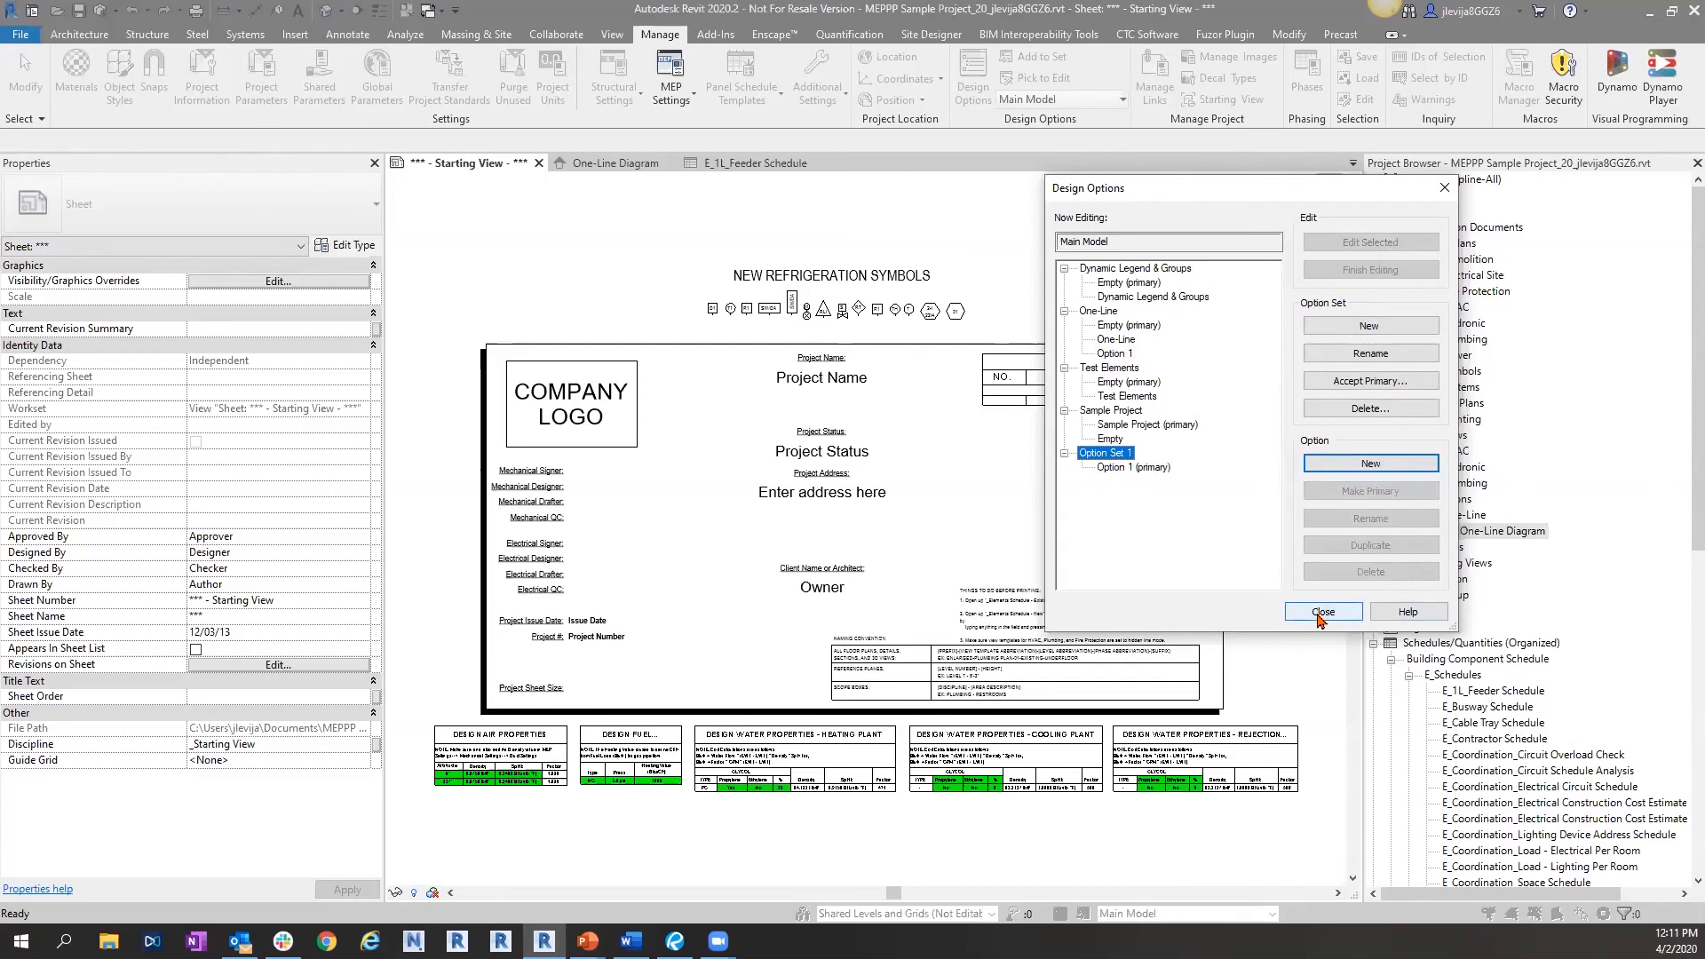
left_click(1323, 612)
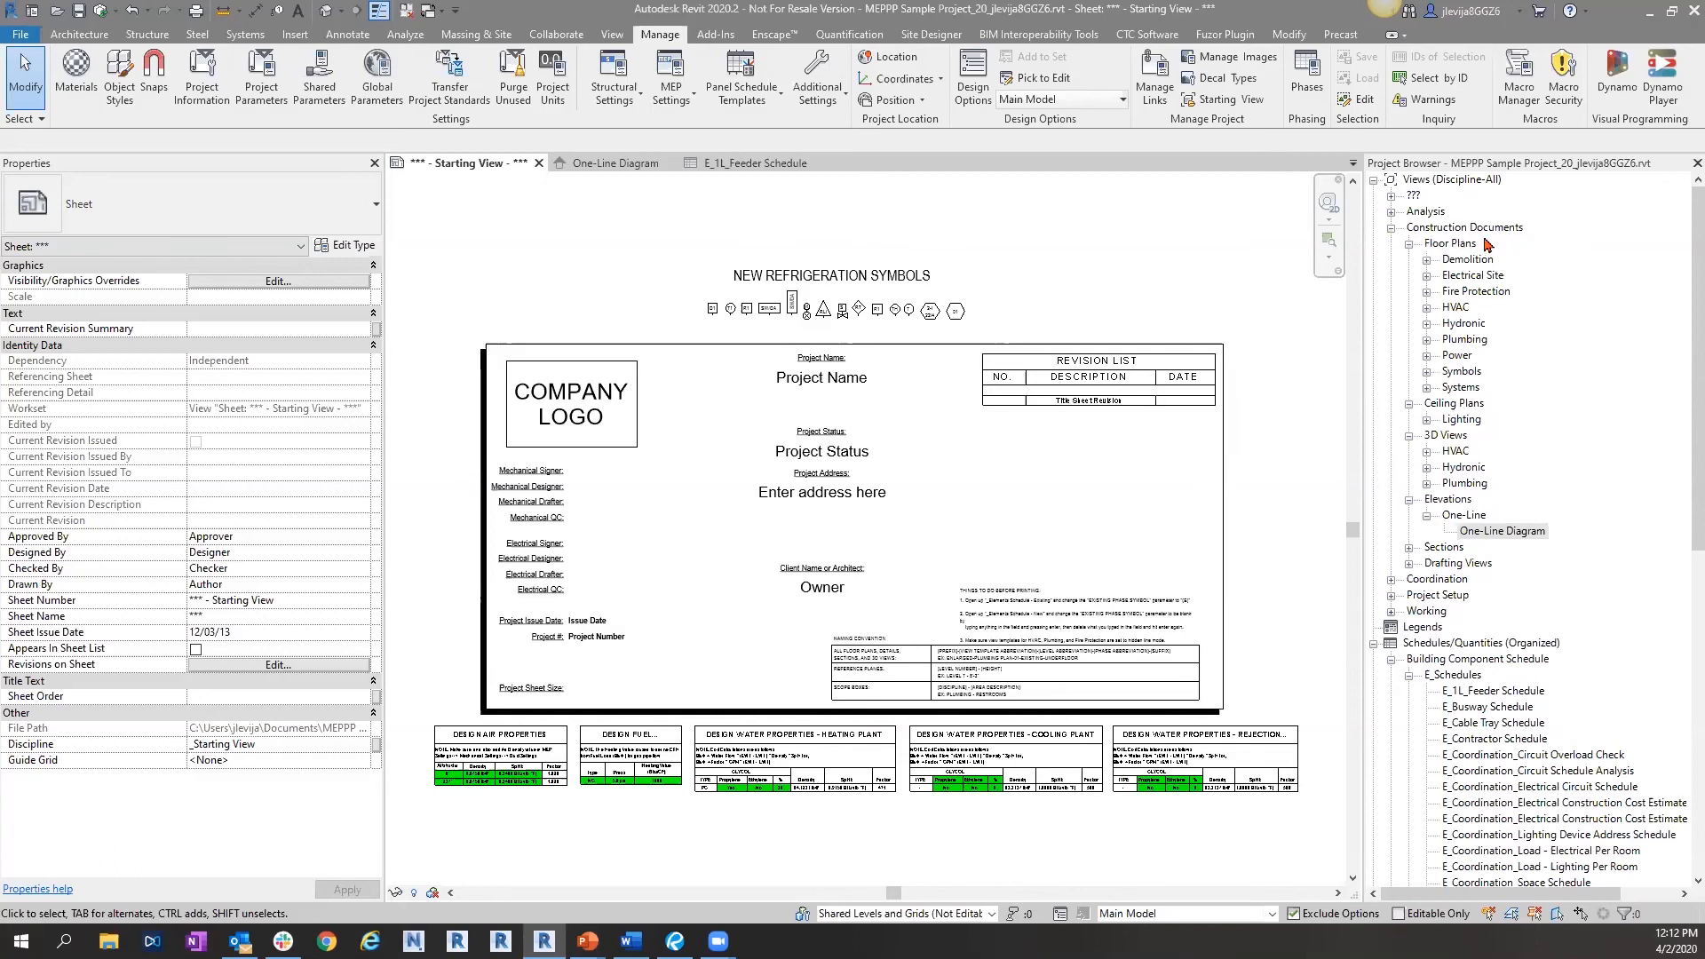
- Review the Discipline-All browser organization scheme applied to the project views without changing it
left_click(1454, 184)
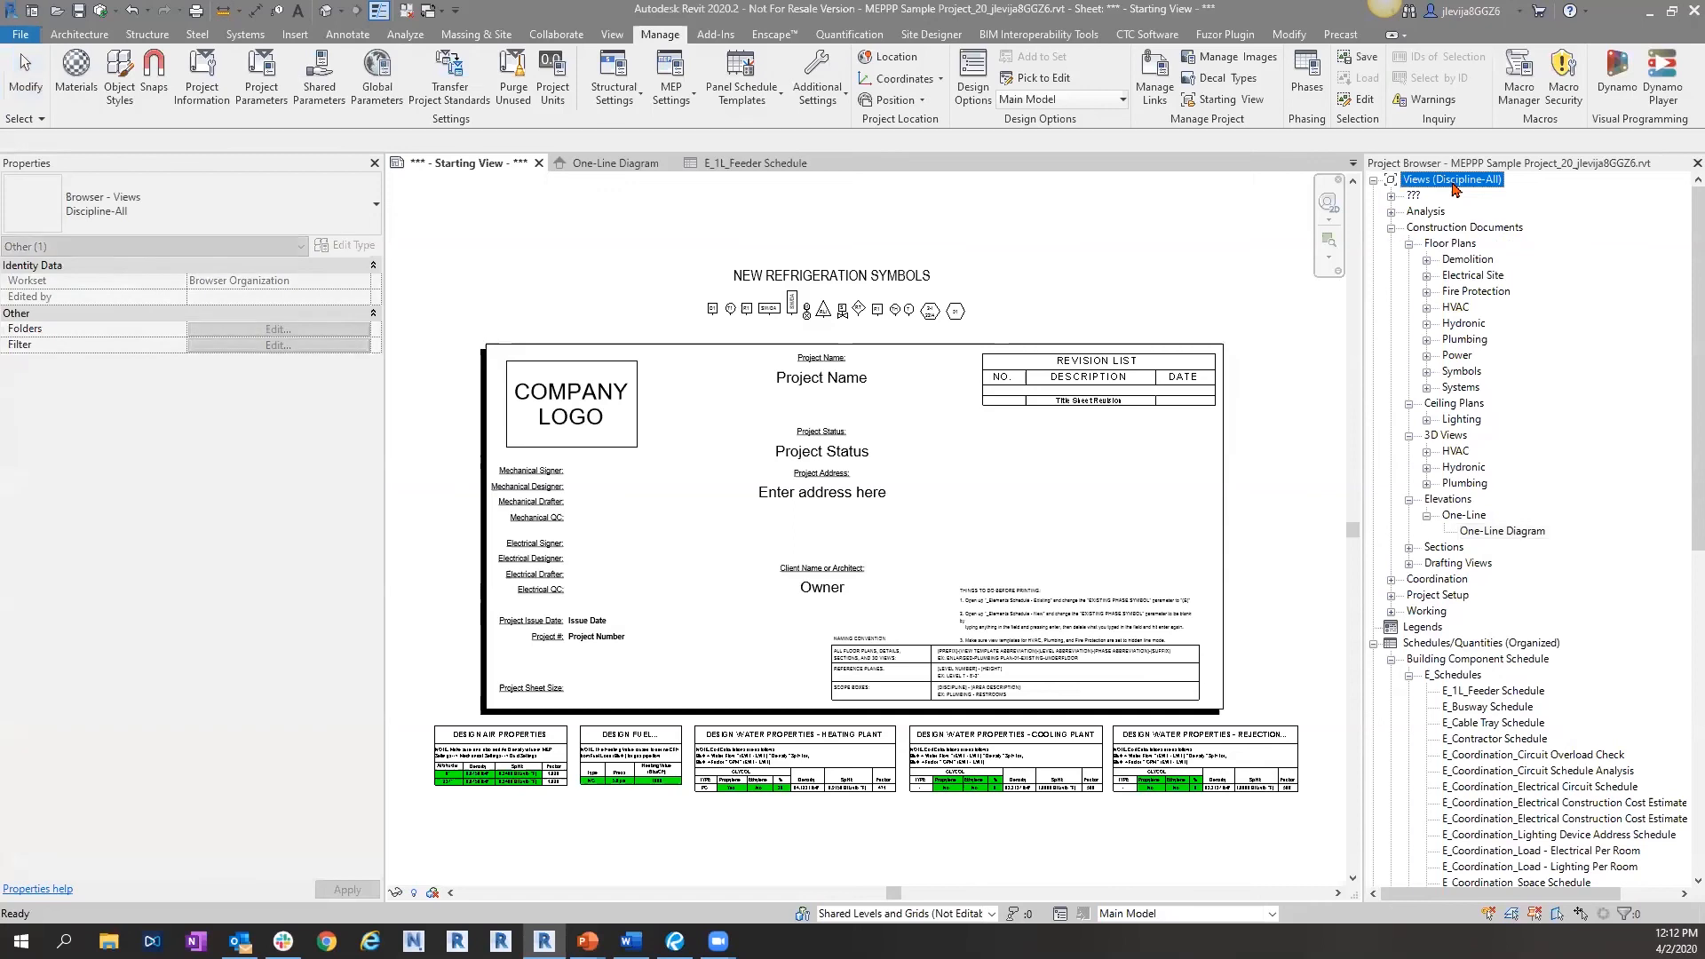
right_click(1455, 183)
left_click(1479, 197)
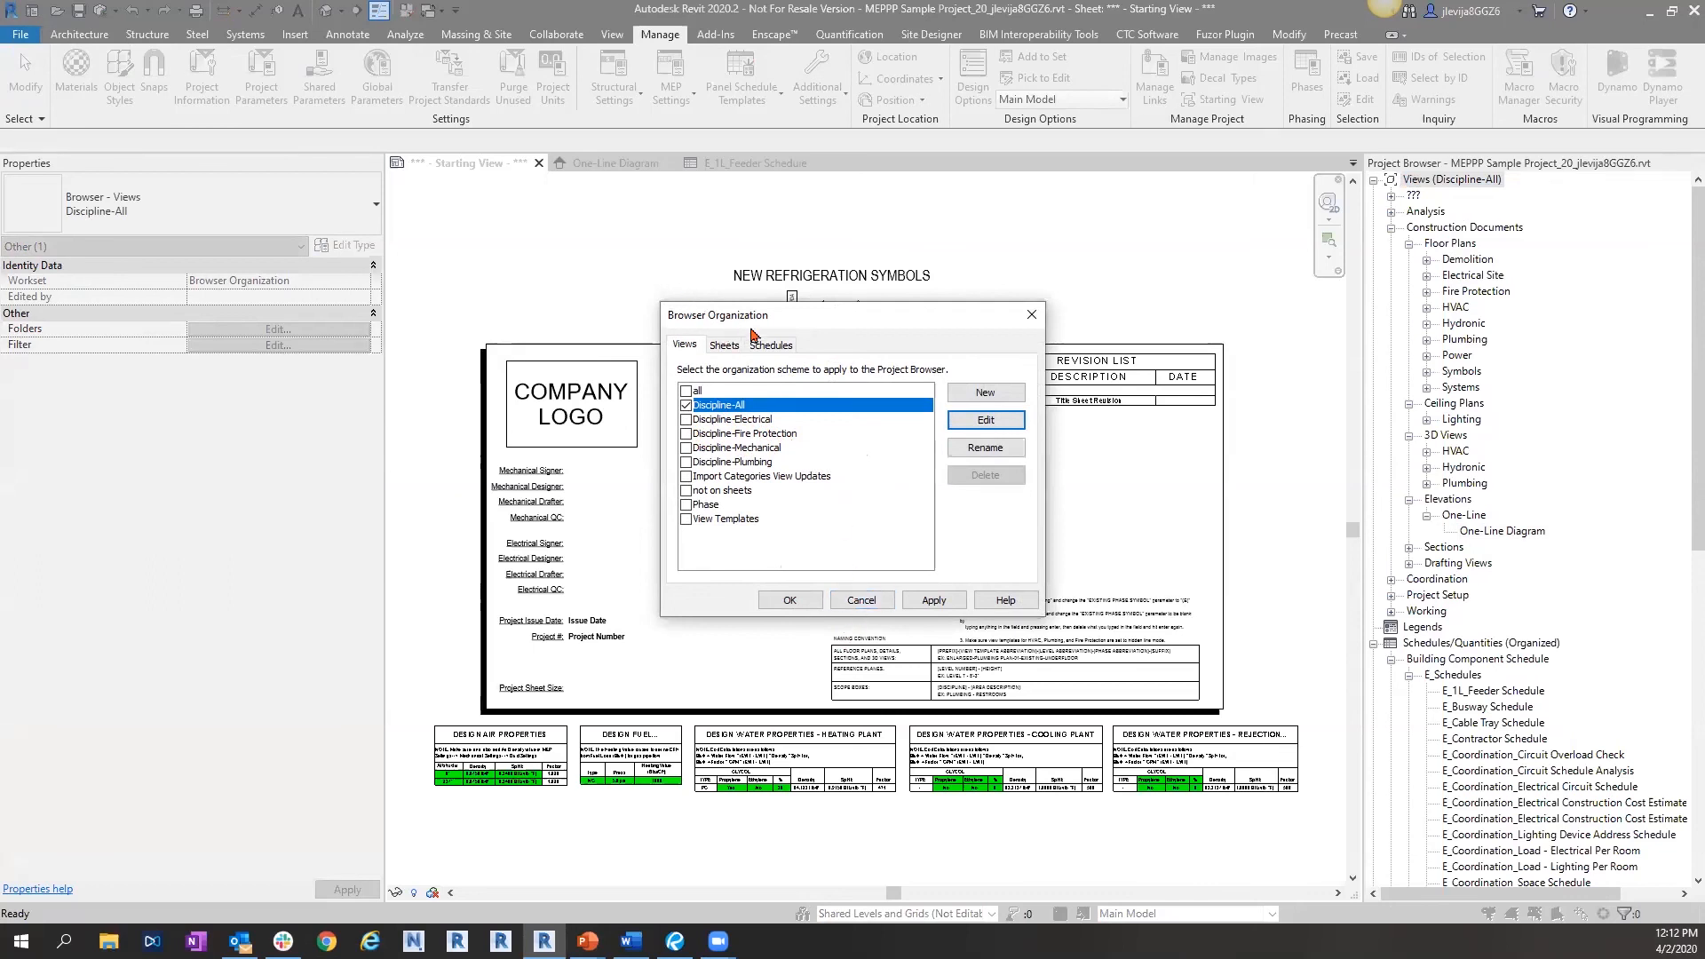
left_click(861, 601)
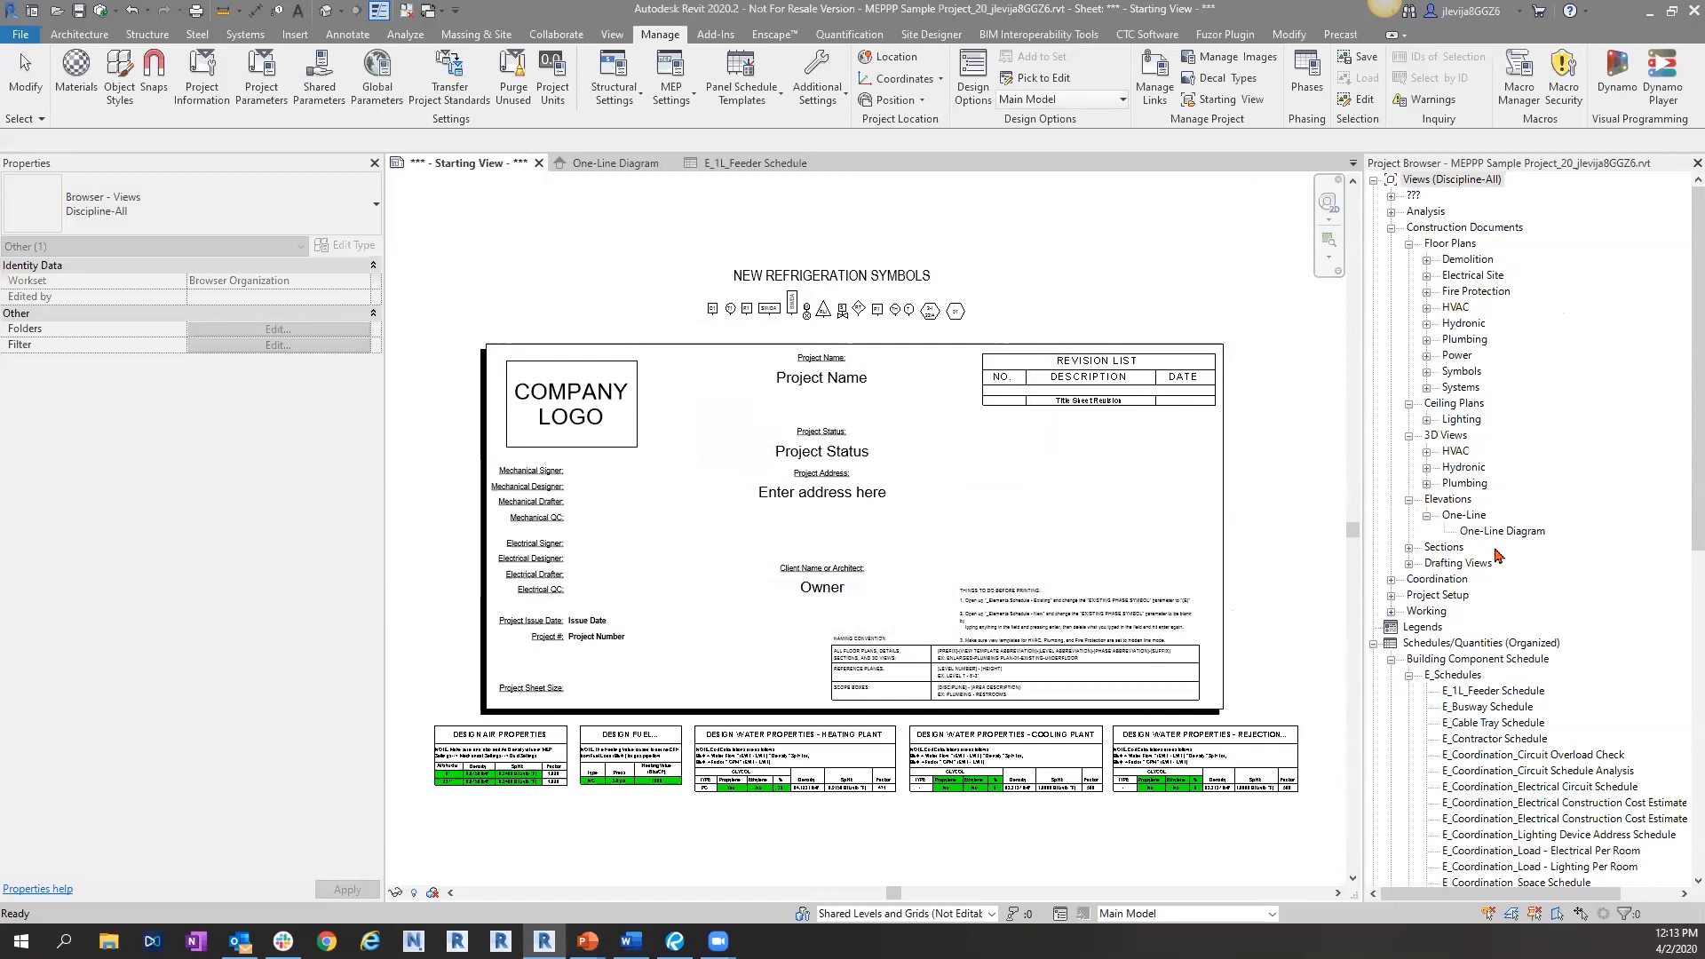
- Open the One-Line Diagram elevation and examine its levels, electrical equipment, feeders and tags
left_click(1499, 533)
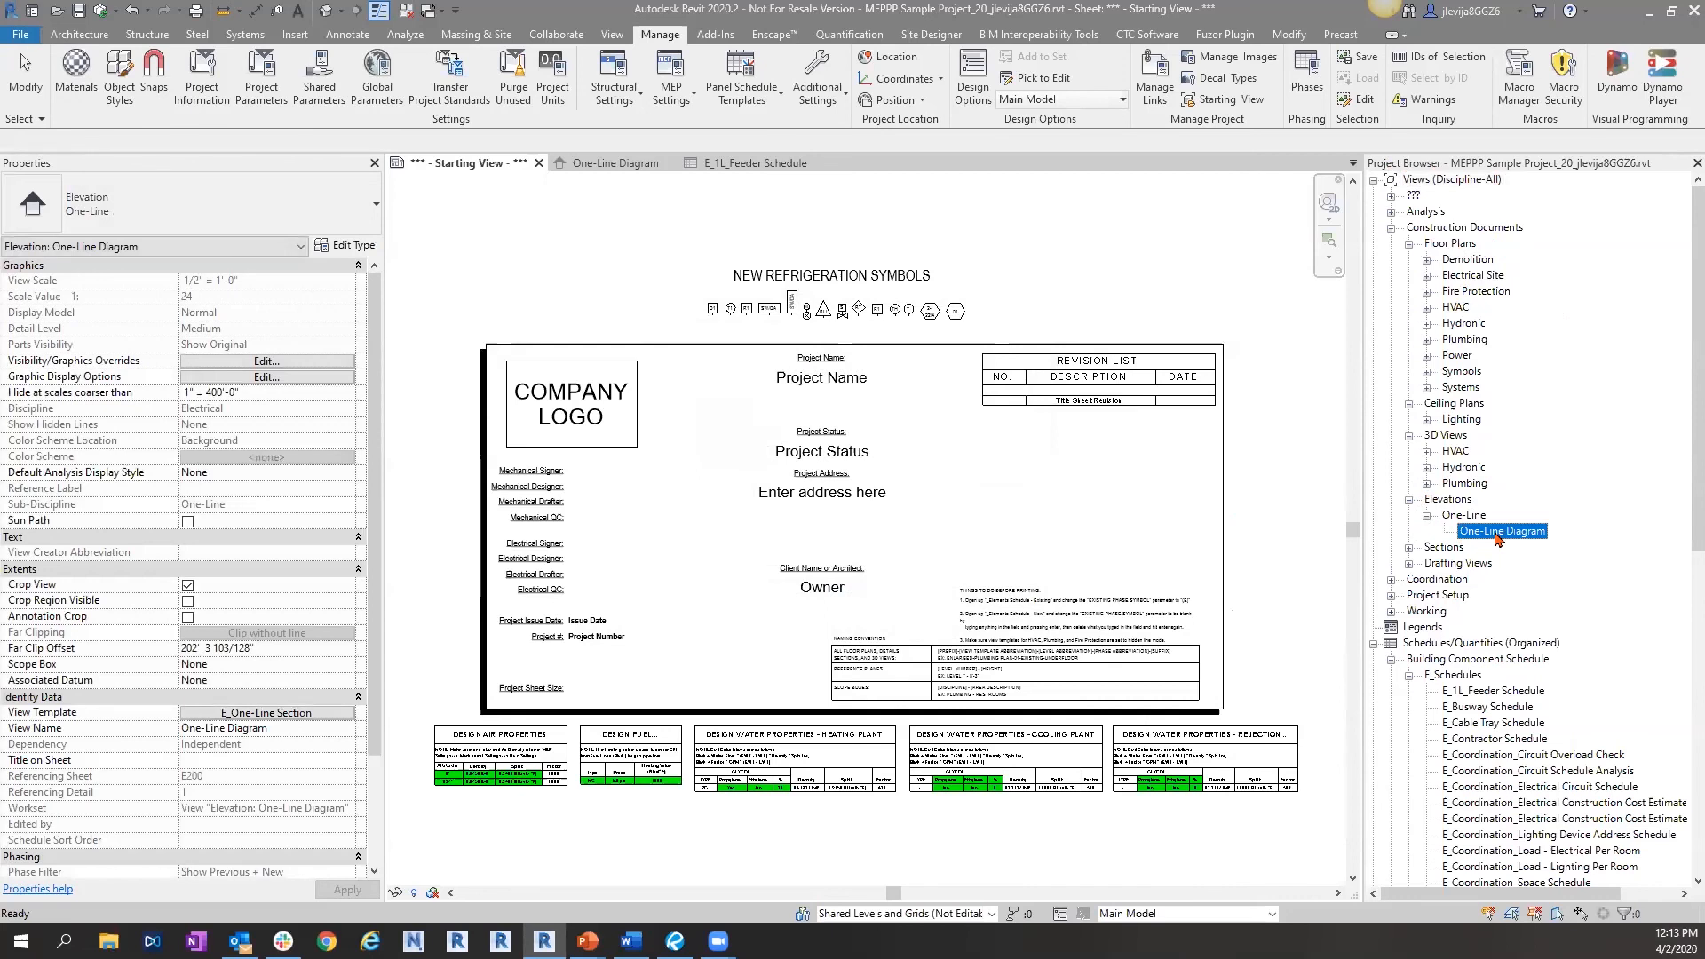
double_click(1499, 531)
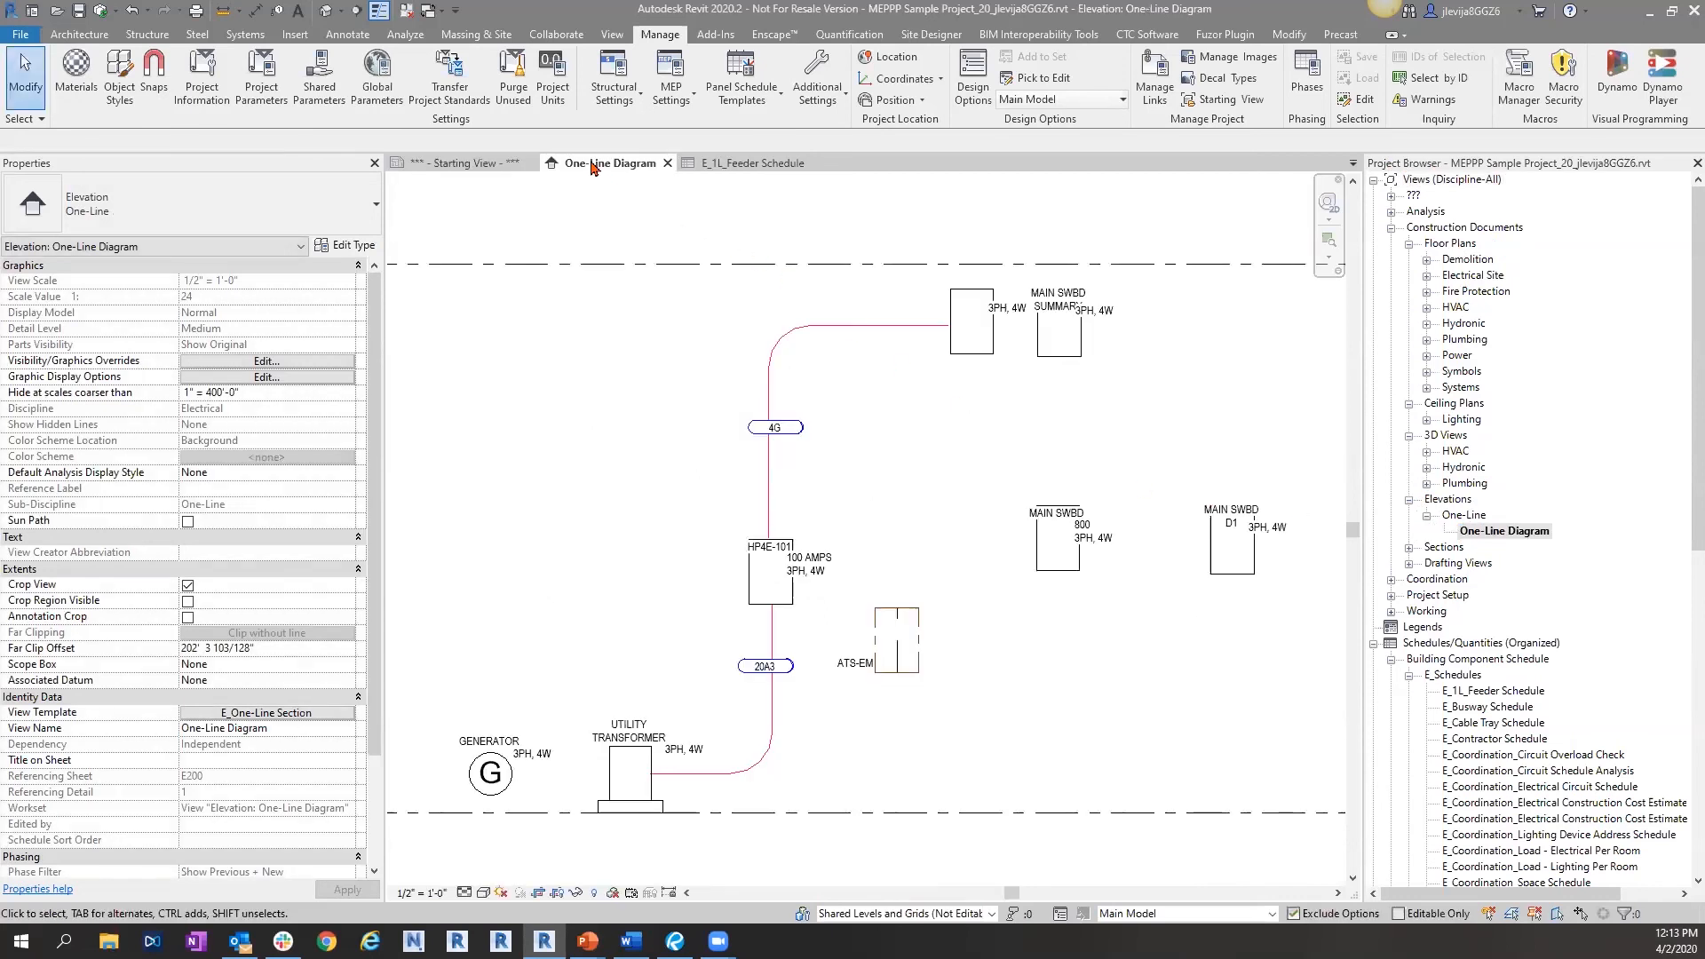
scroll(897, 526, "down", 4)
scroll(916, 526, "down", 2)
middle_click_drag(974, 527, 978, 539)
middle_click_drag(948, 542, 932, 533)
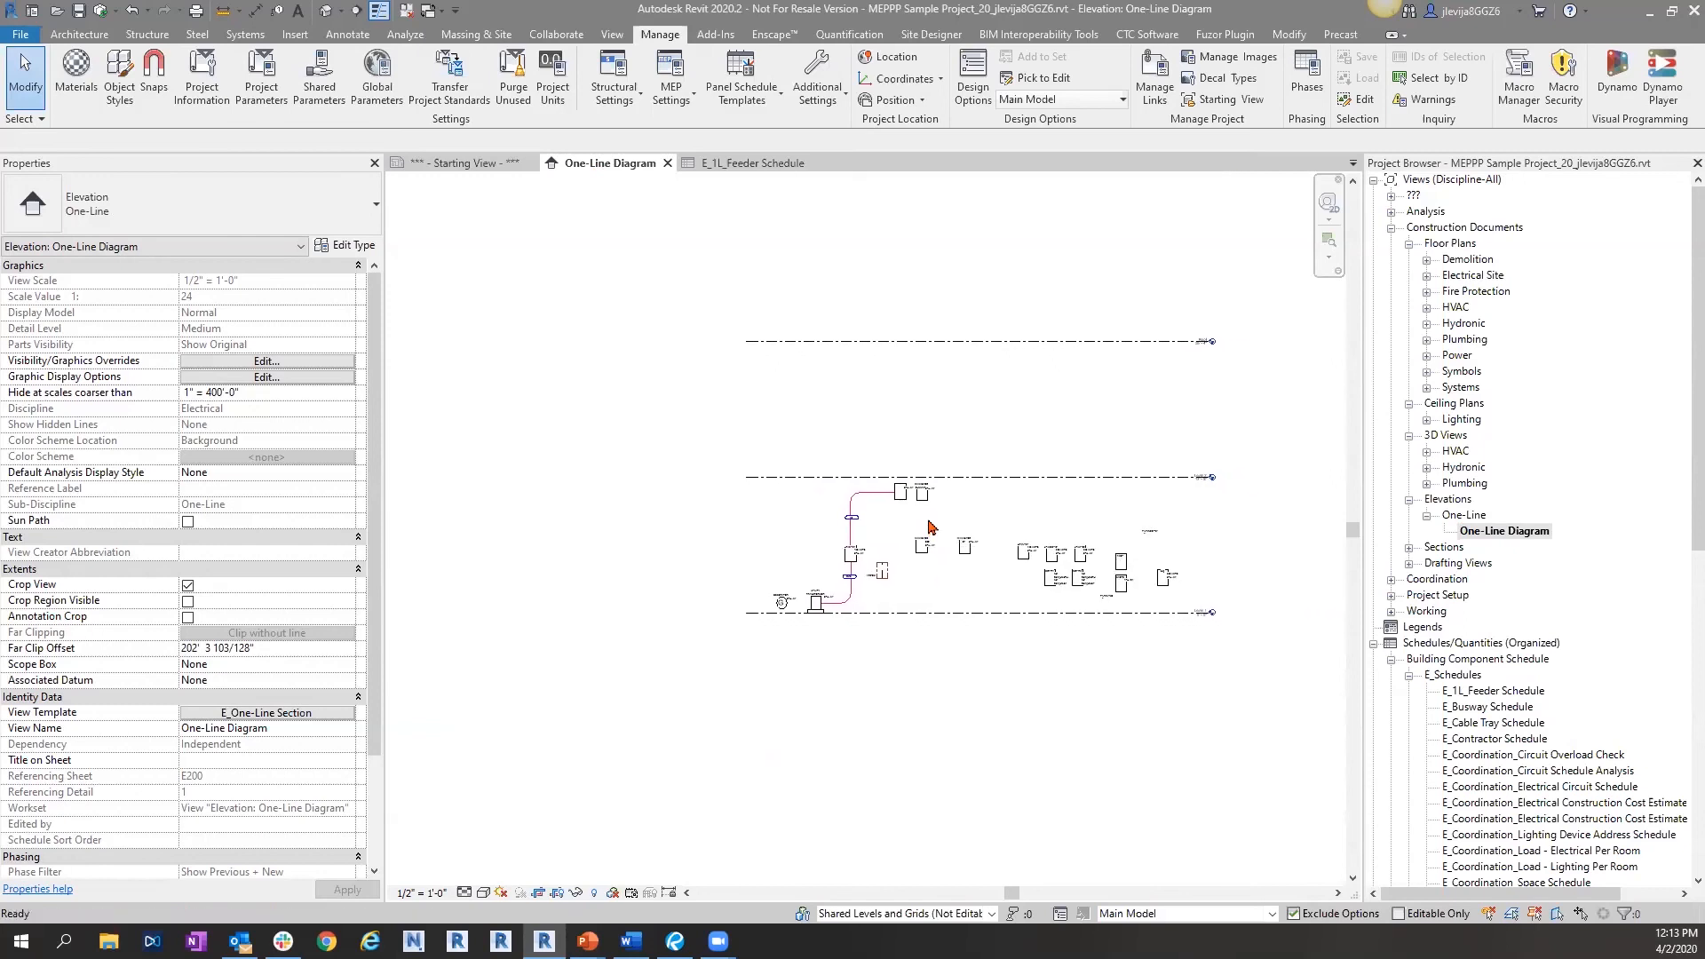
scroll(993, 506, "up", 1)
scroll(1066, 507, "up", 4)
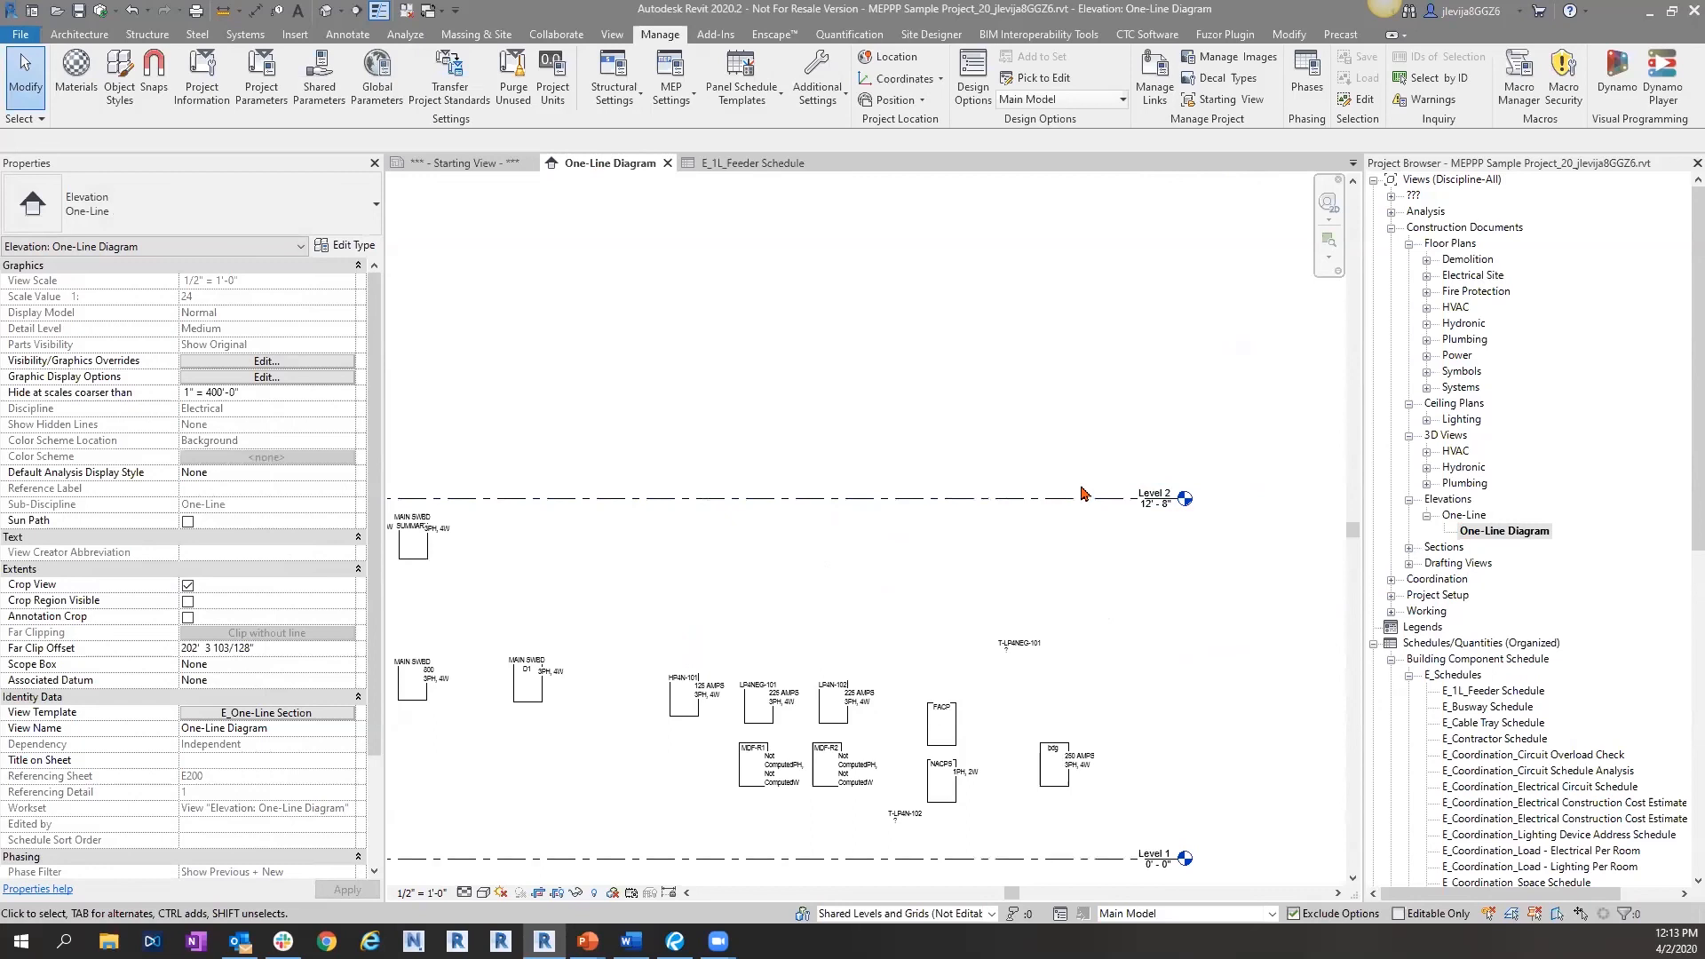
scroll(1101, 800, "down", 5)
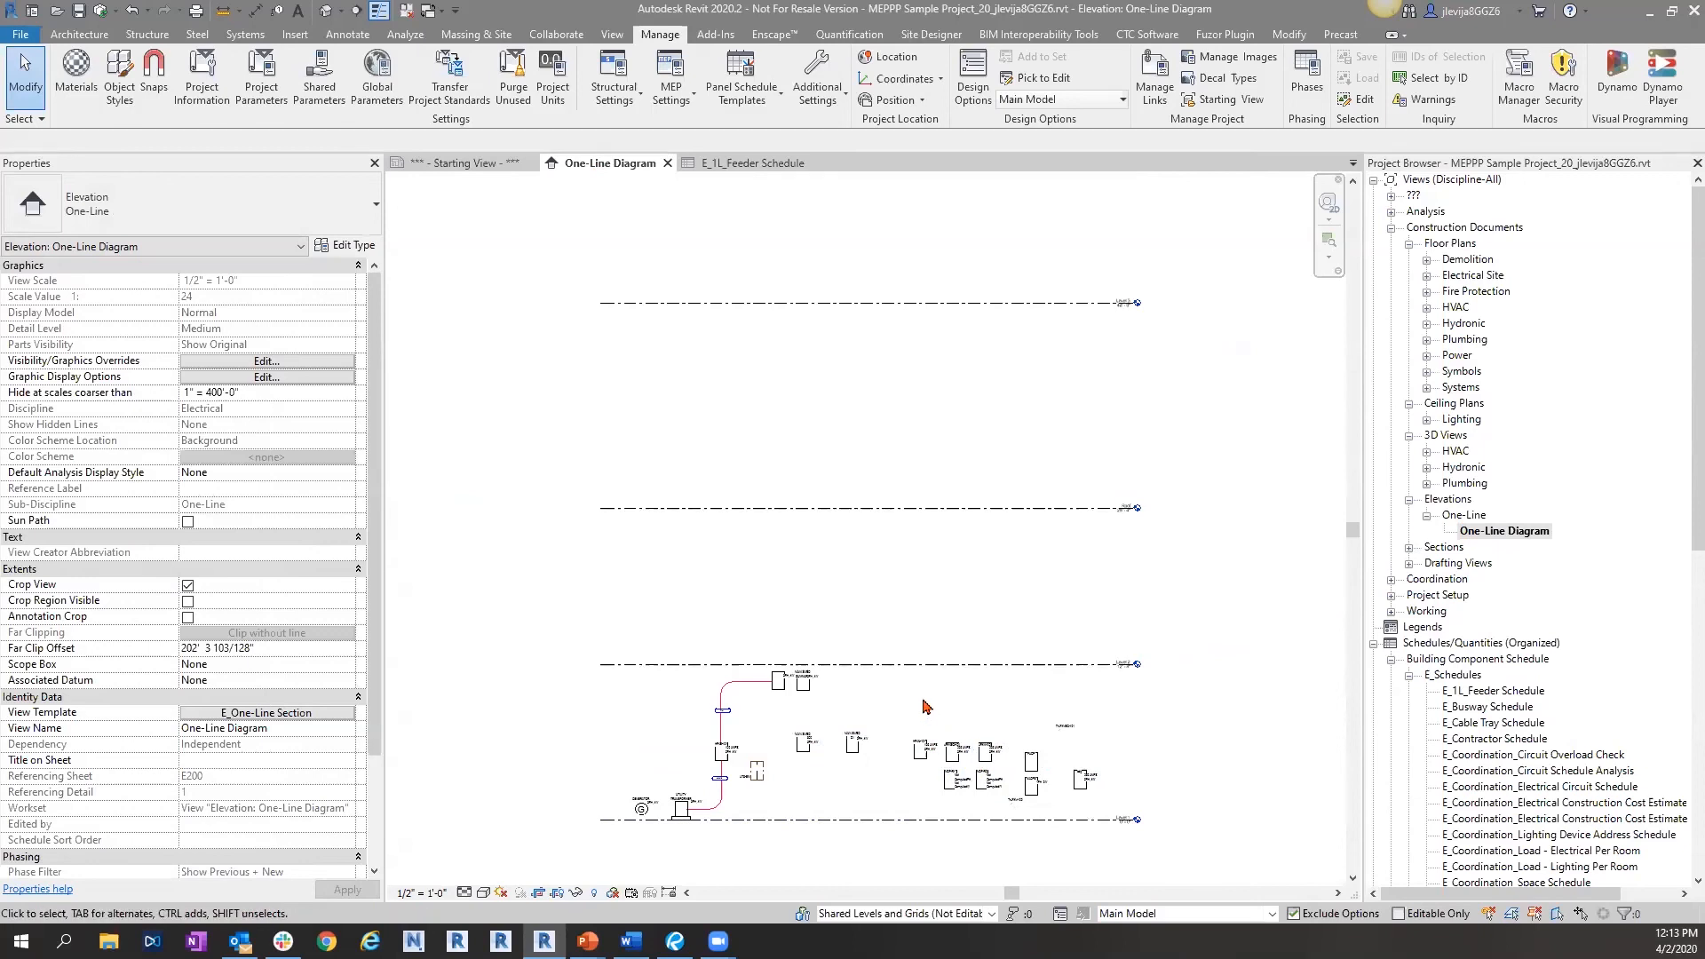
scroll(879, 736, "up", 4)
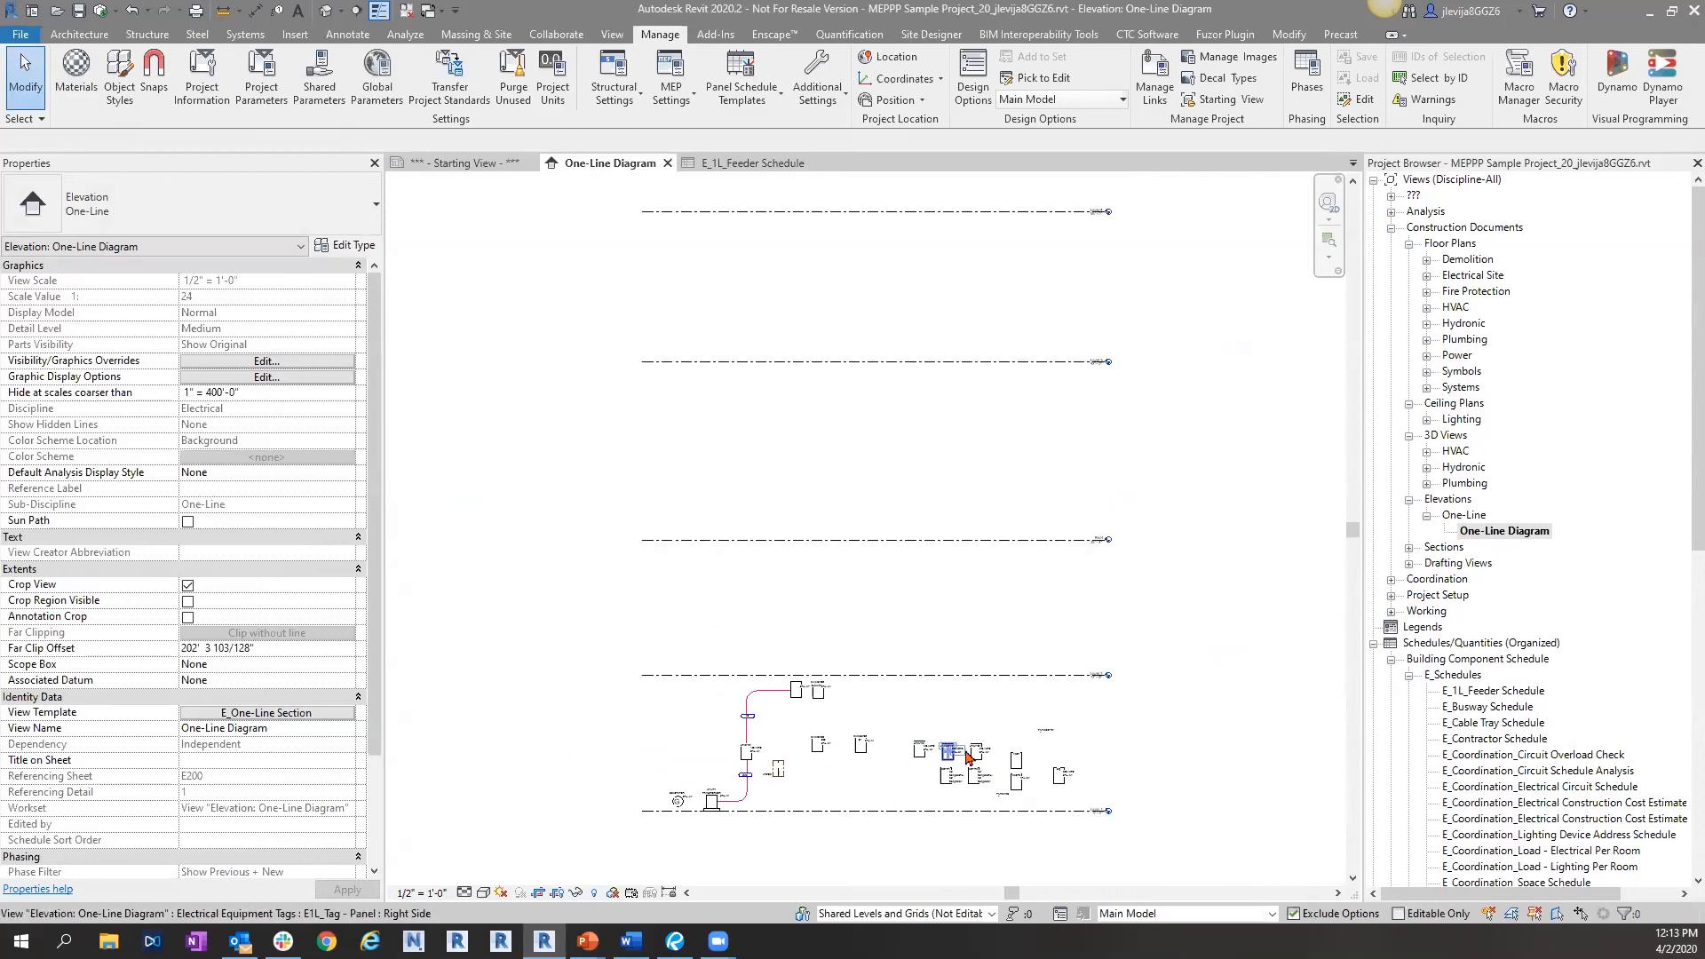
scroll(932, 732, "up", 2)
scroll(917, 707, "down", 1)
scroll(841, 682, "down", 1)
middle_click_drag(840, 677, 938, 569)
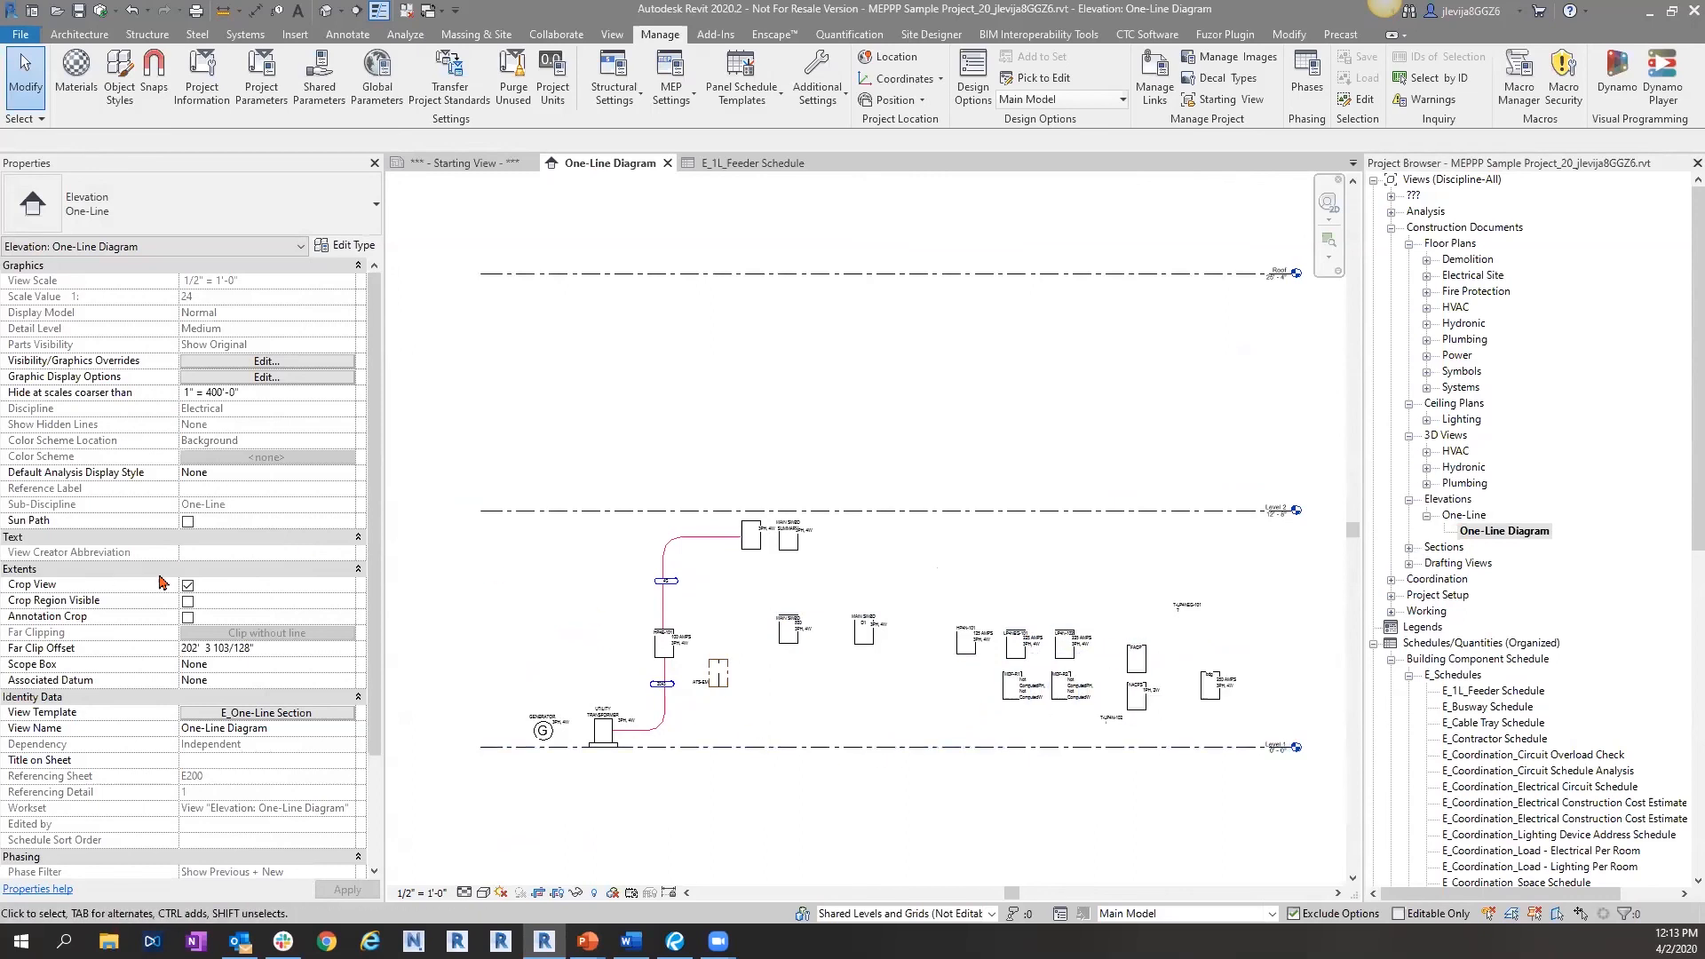
- Examine the feeder run from the utility transformer through panel HP4E-101 and the surrounding equipment in the one-line elevation
scroll(954, 624, "down", 1)
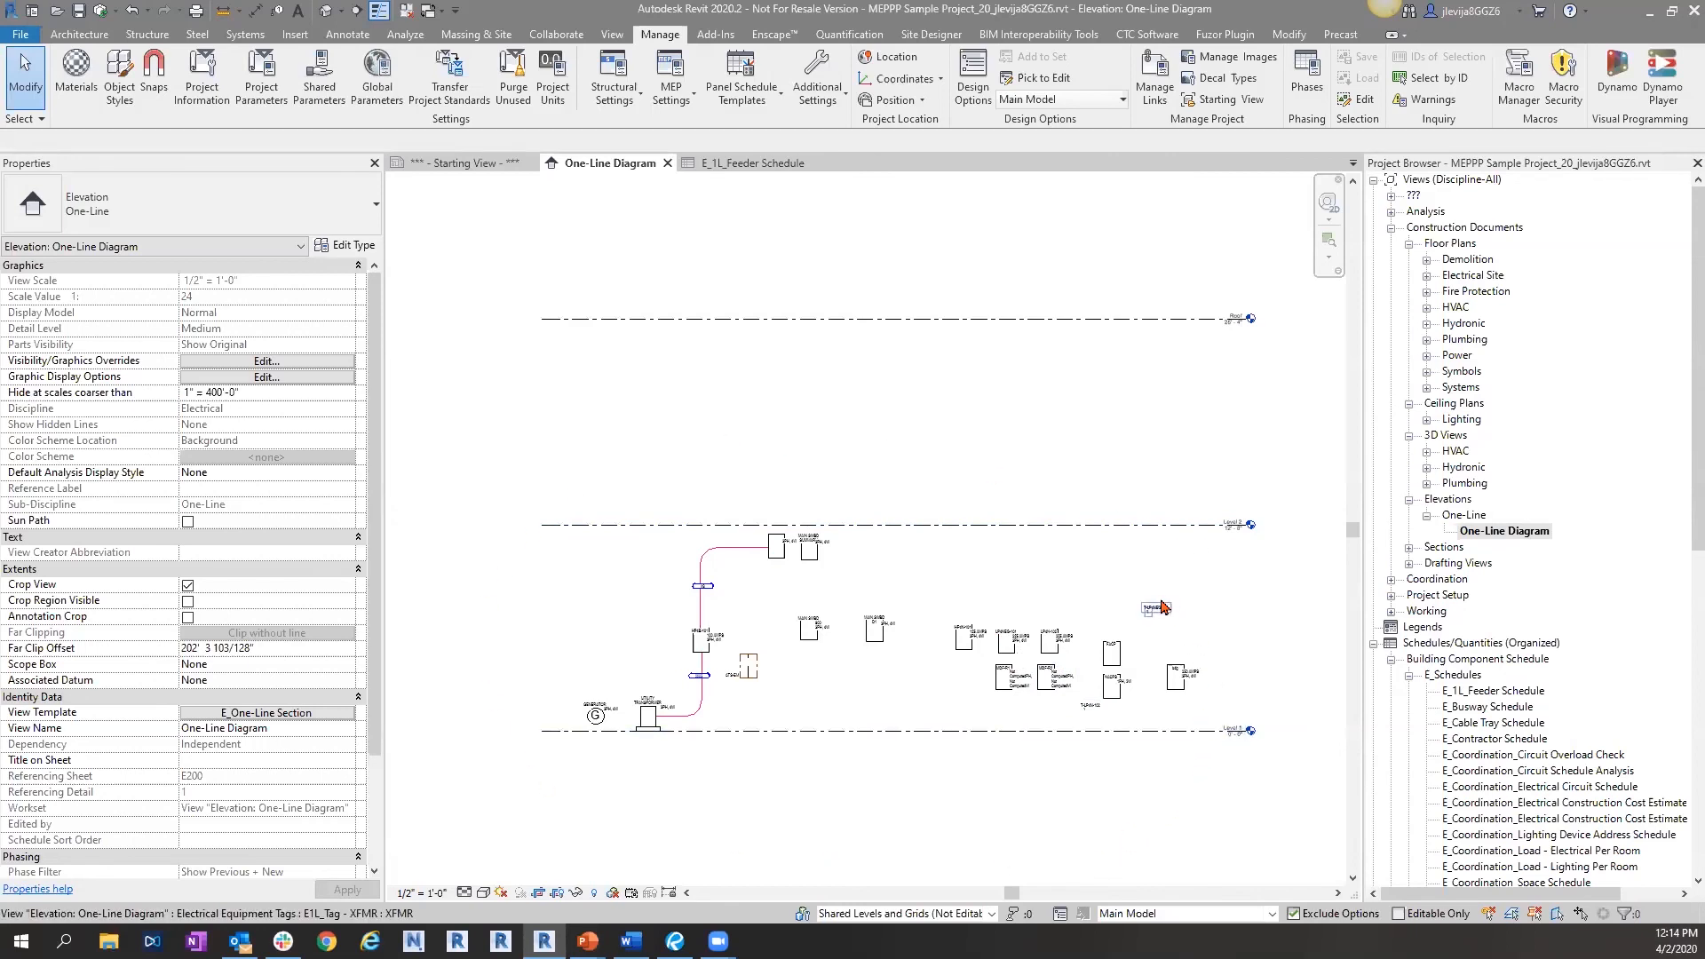
scroll(648, 657, "up", 5)
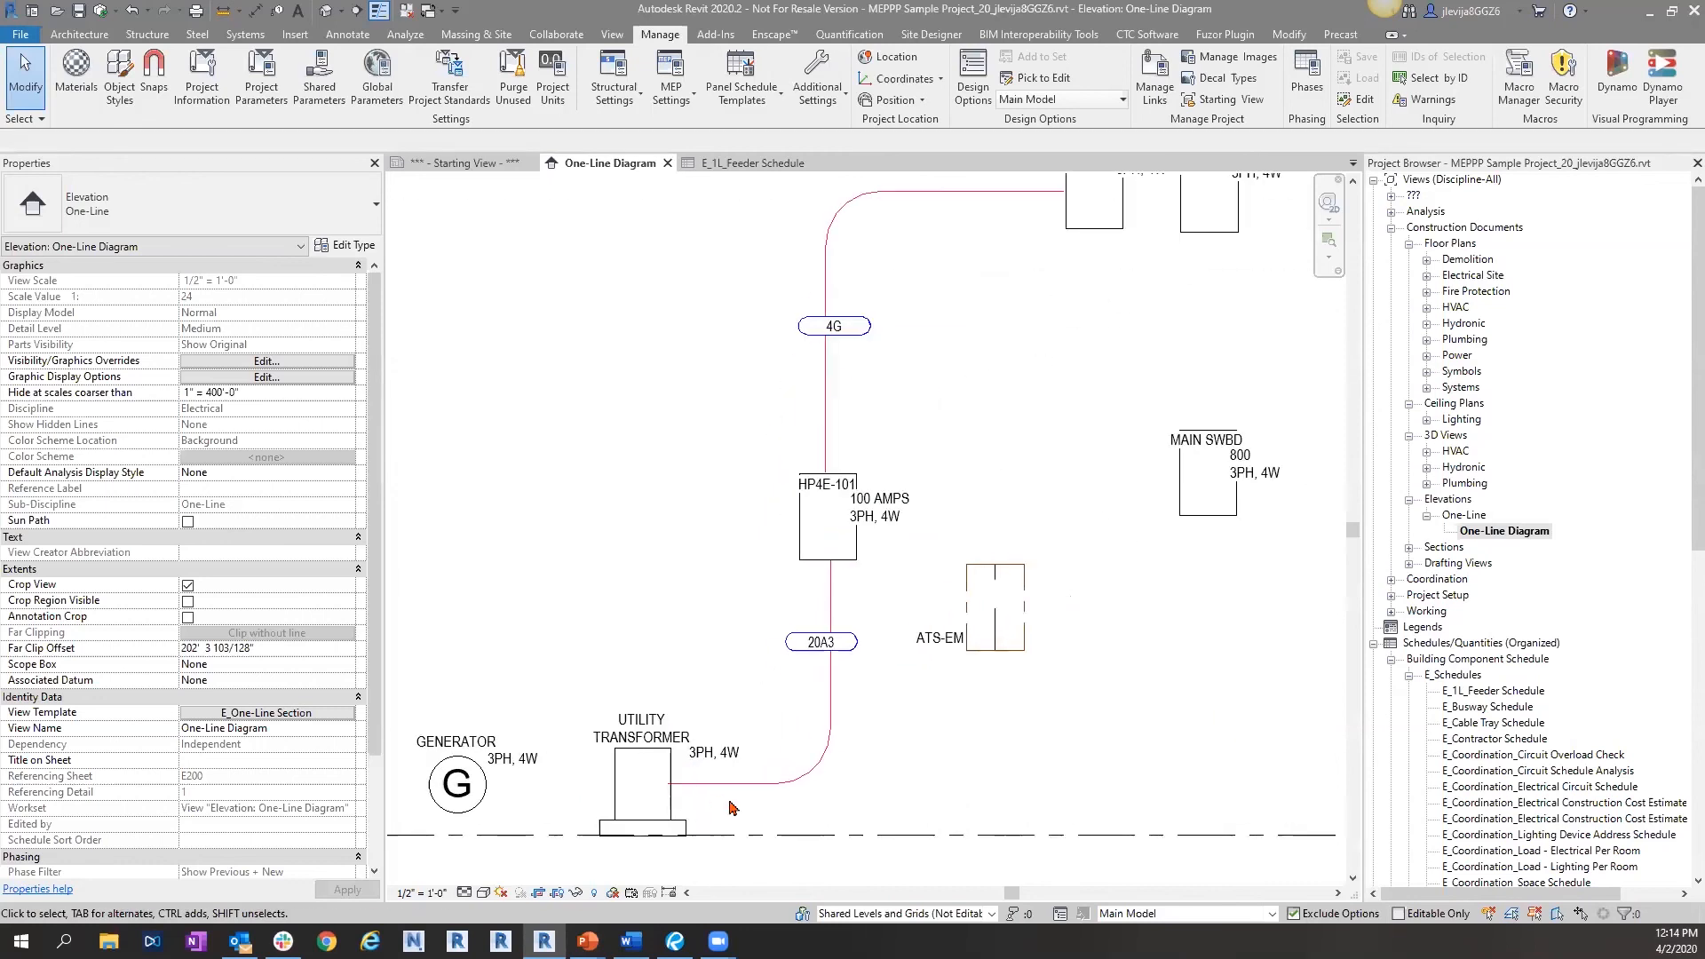
scroll(827, 802, "down", 1)
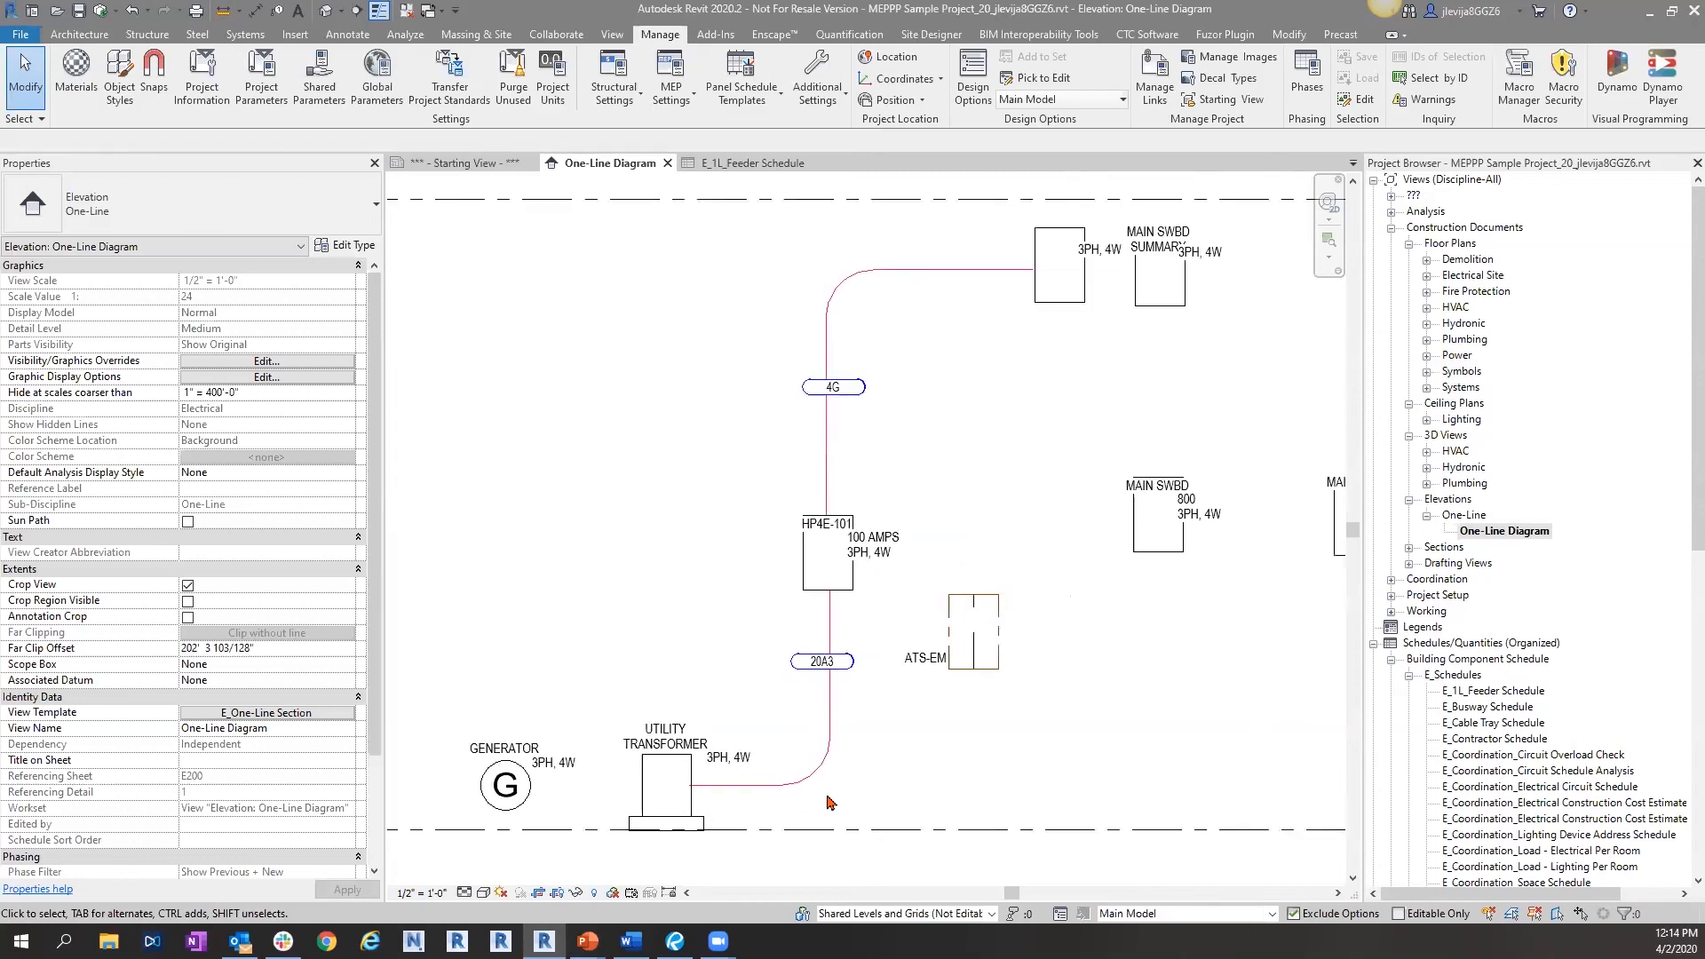
scroll(827, 802, "down", 1)
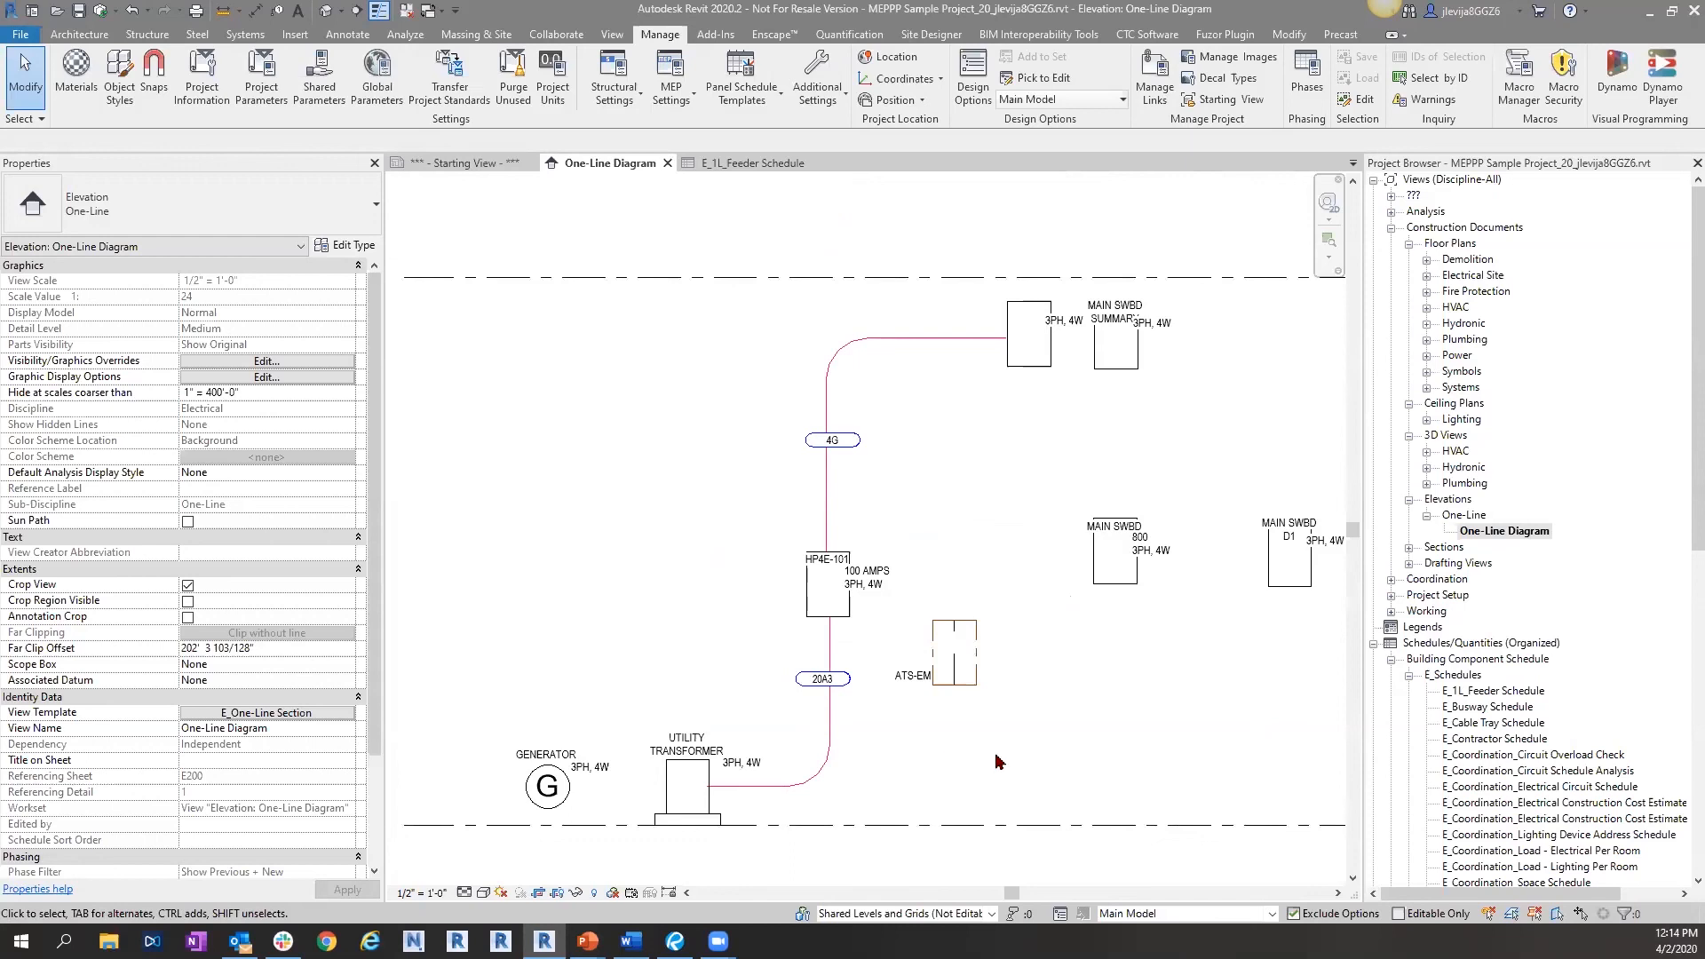
scroll(999, 762, "down", 1)
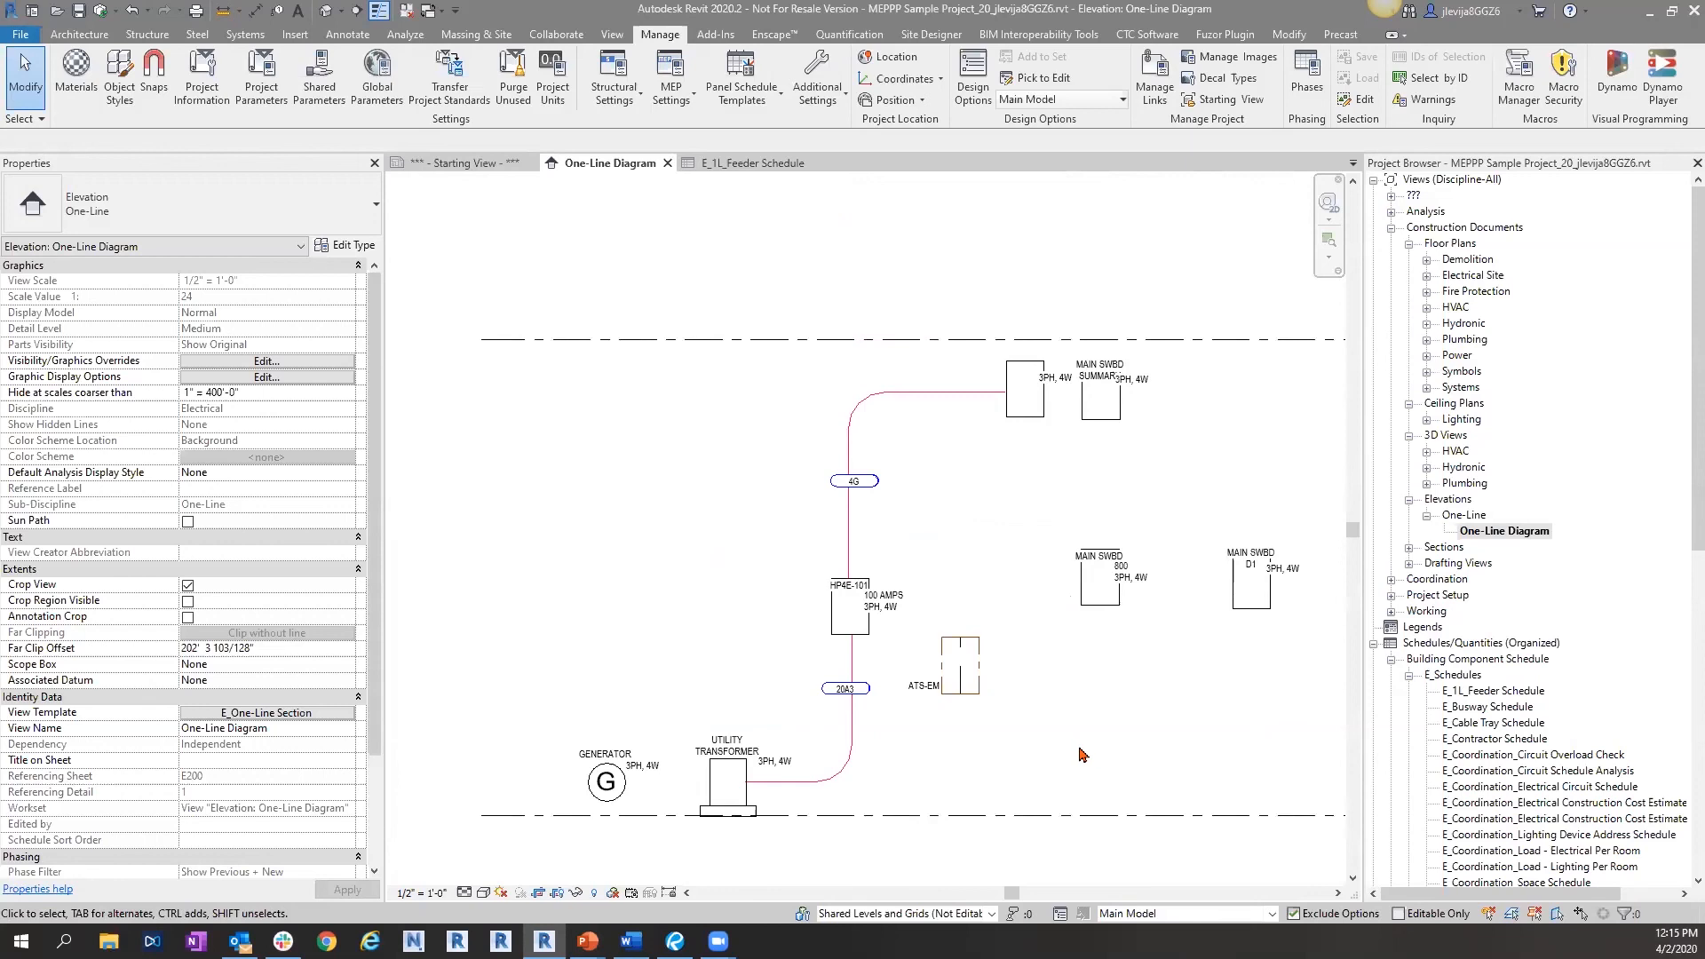
scroll(1083, 752, "down", 1)
middle_click_drag(1111, 742, 989, 698)
scroll(1026, 719, "down", 1)
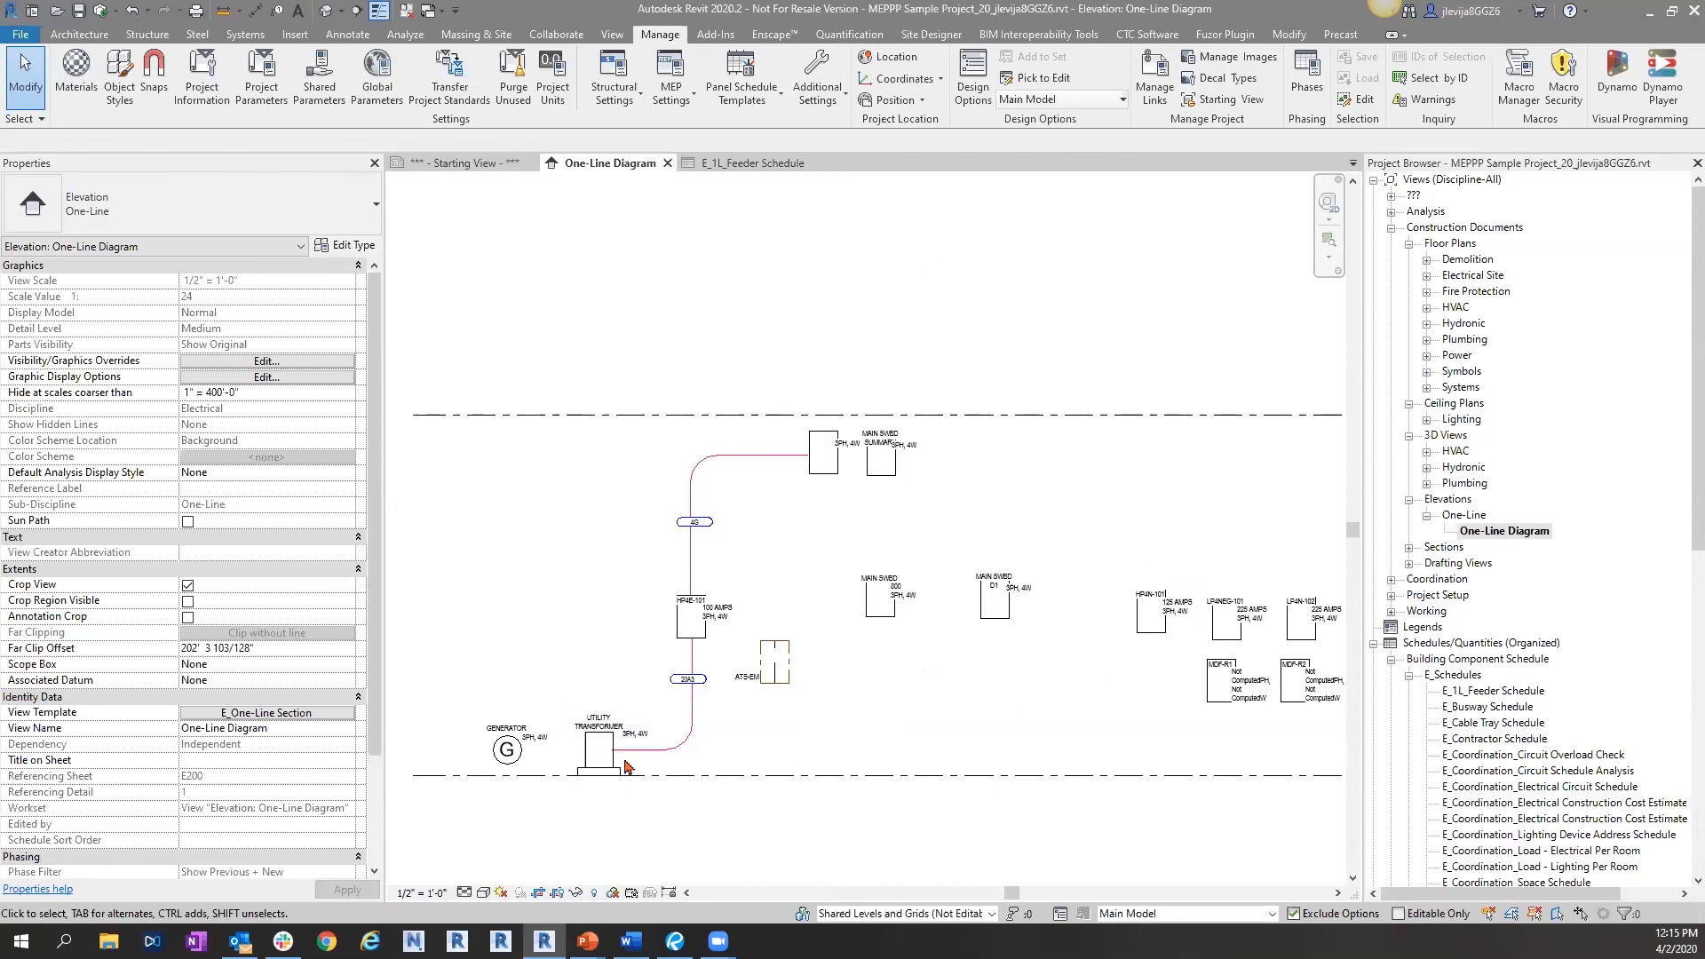
scroll(1021, 519, "down", 1)
scroll(1013, 524, "up", 2)
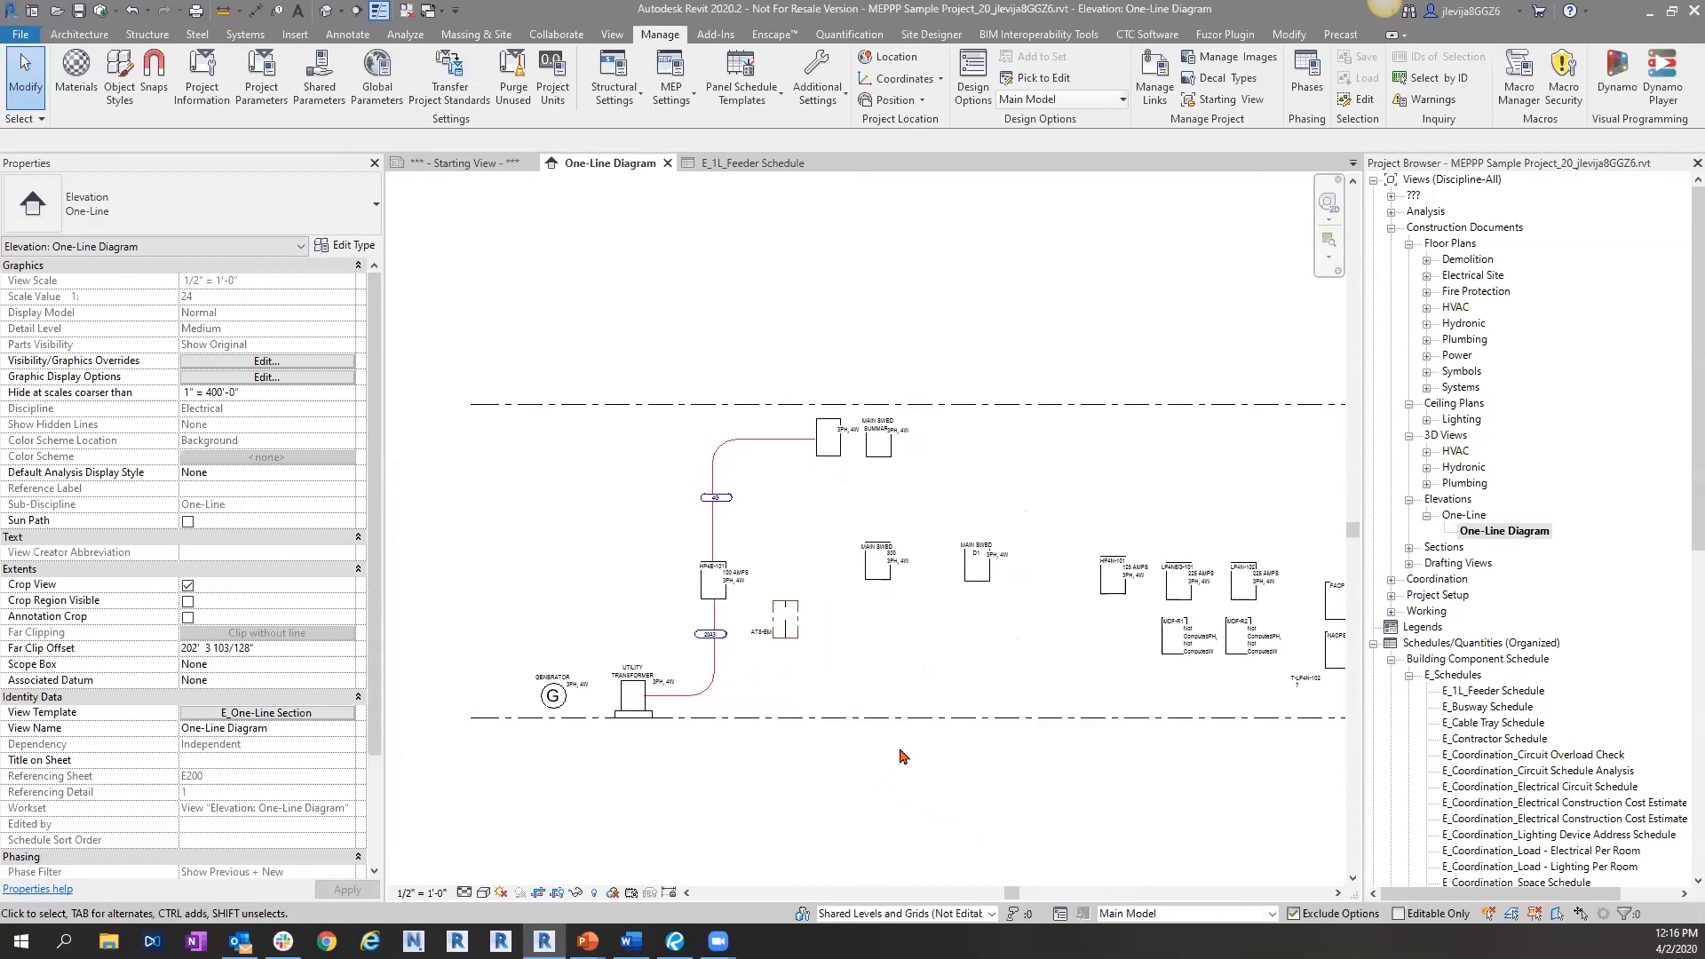
- Open the model visibility overrides of the E_One-Line Section view template and review the conduit and Electrical Equipment categories
left_click(258, 715)
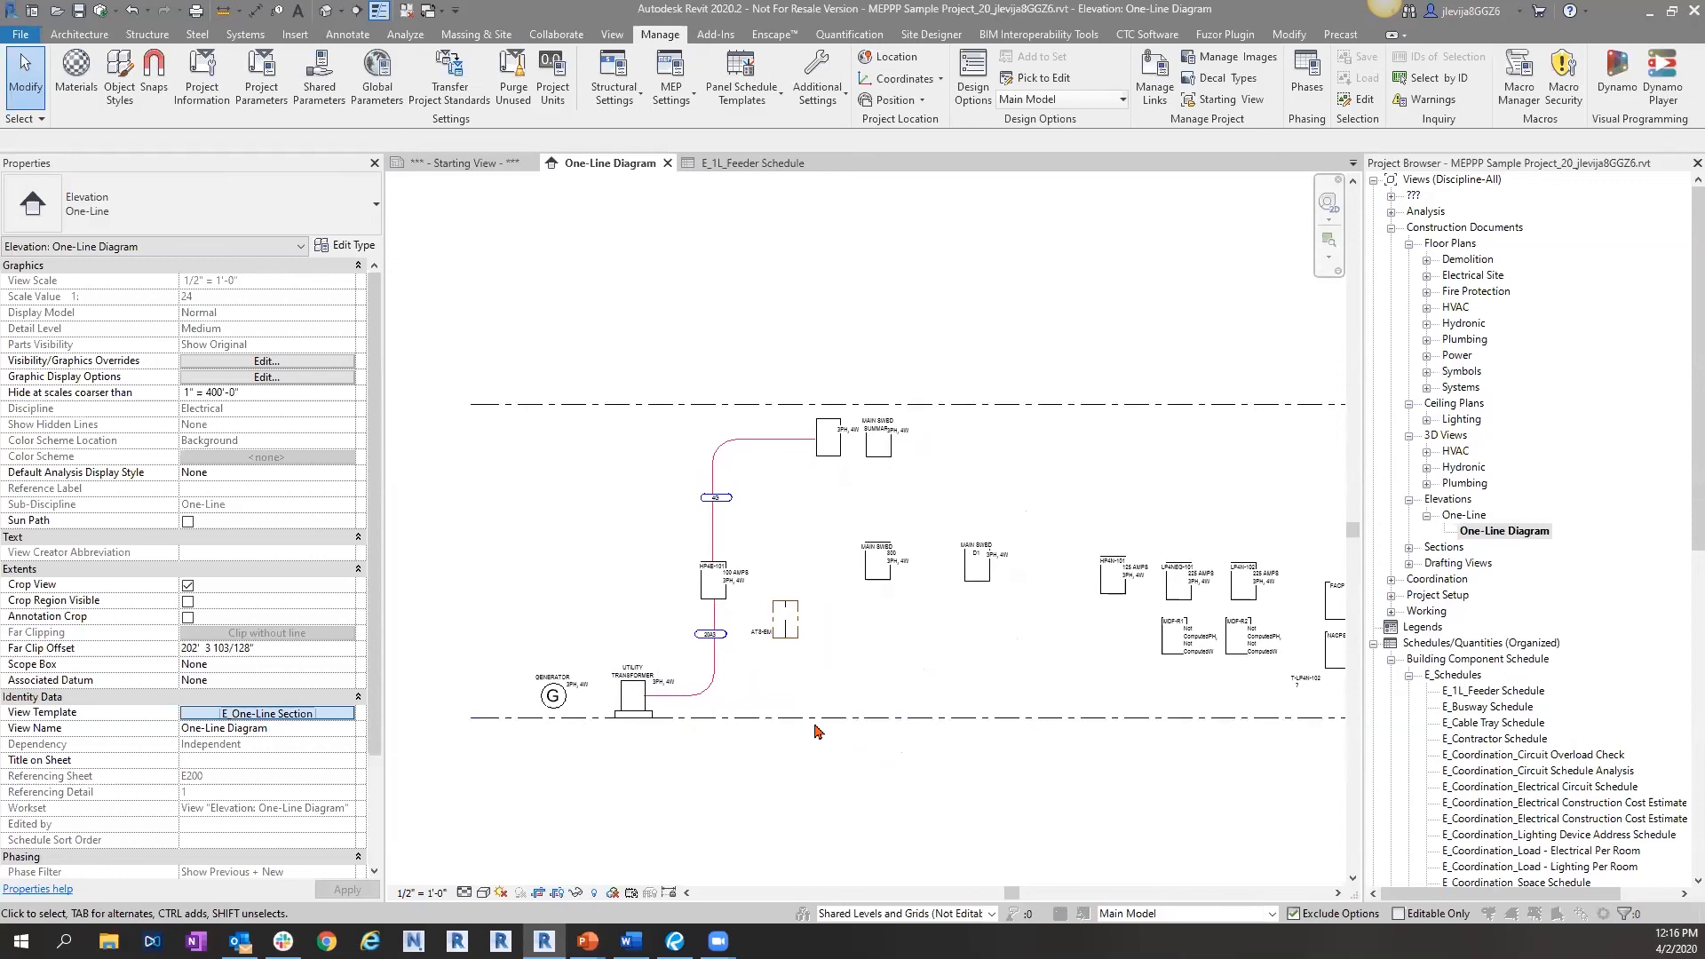
left_click_drag(699, 28, 773, 41)
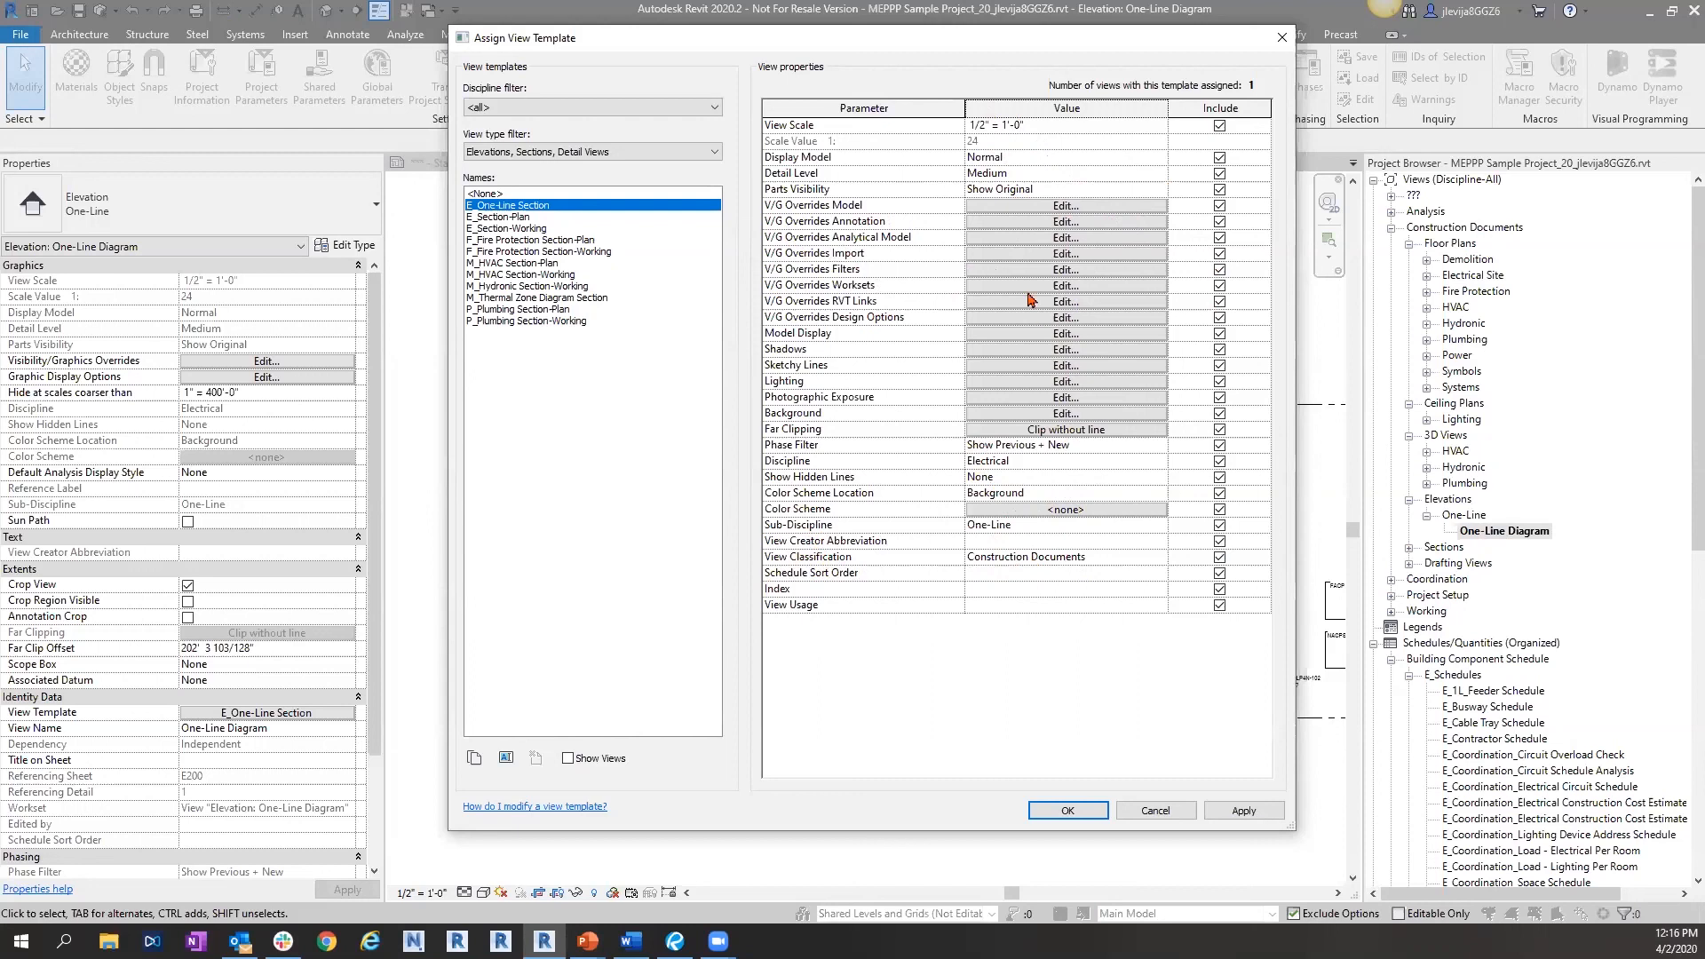
left_click(1013, 213)
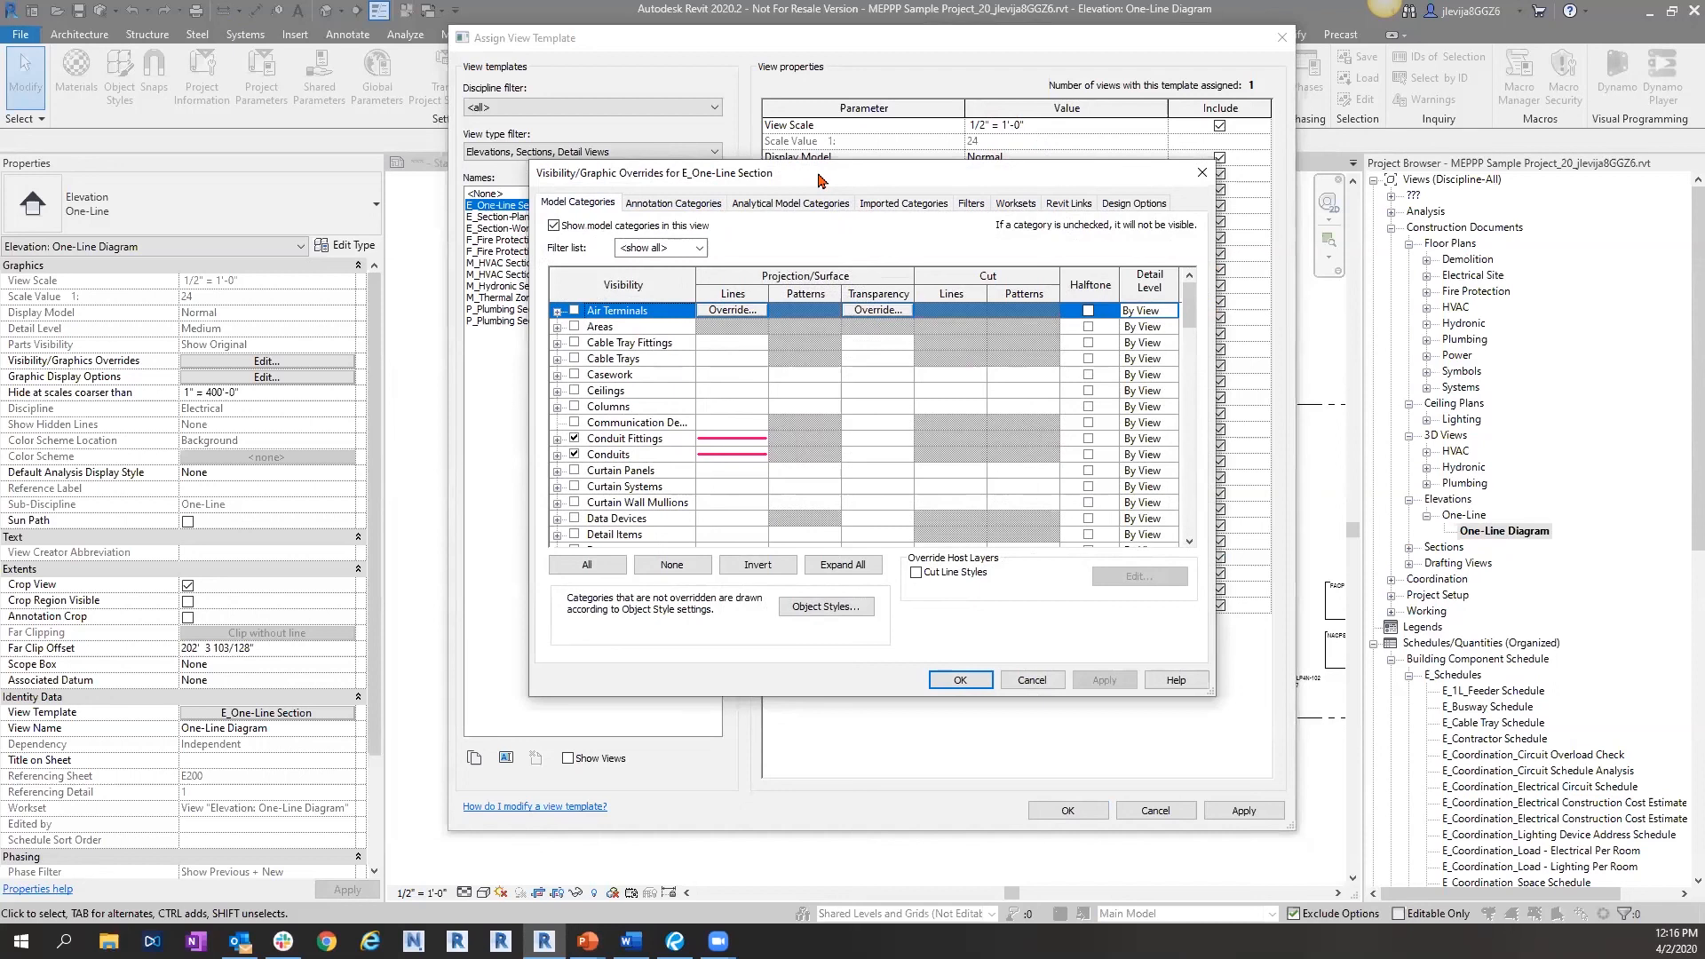
left_click_drag(818, 180, 875, 243)
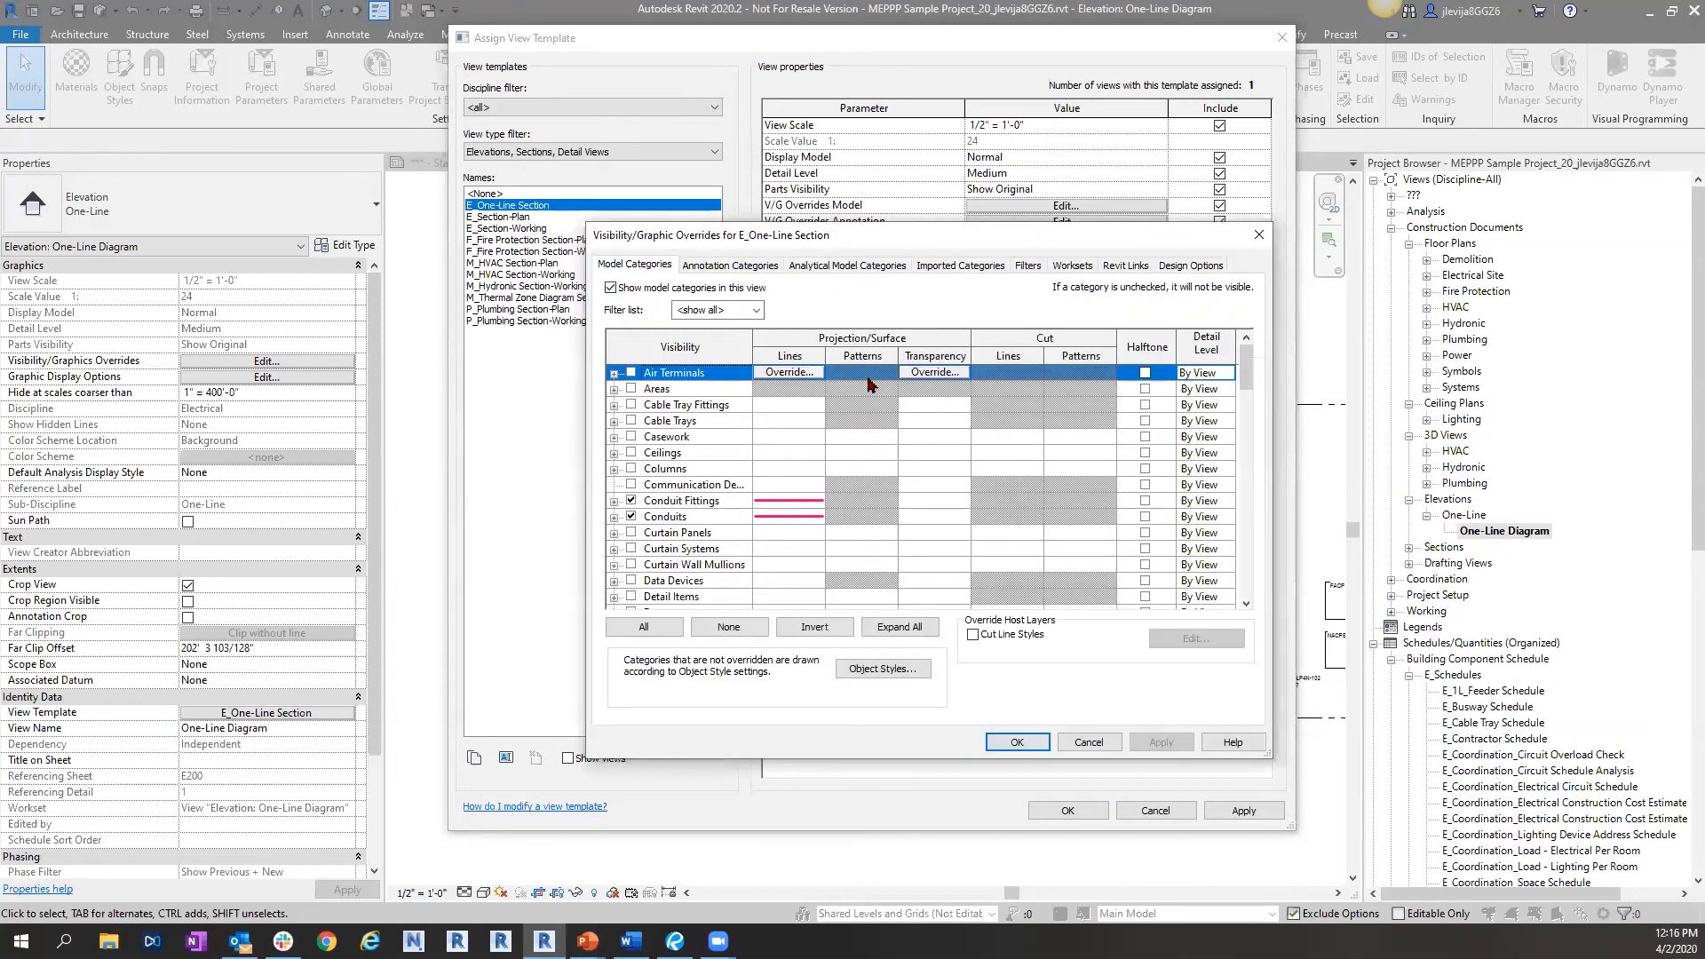
scroll(725, 513, "down", 5)
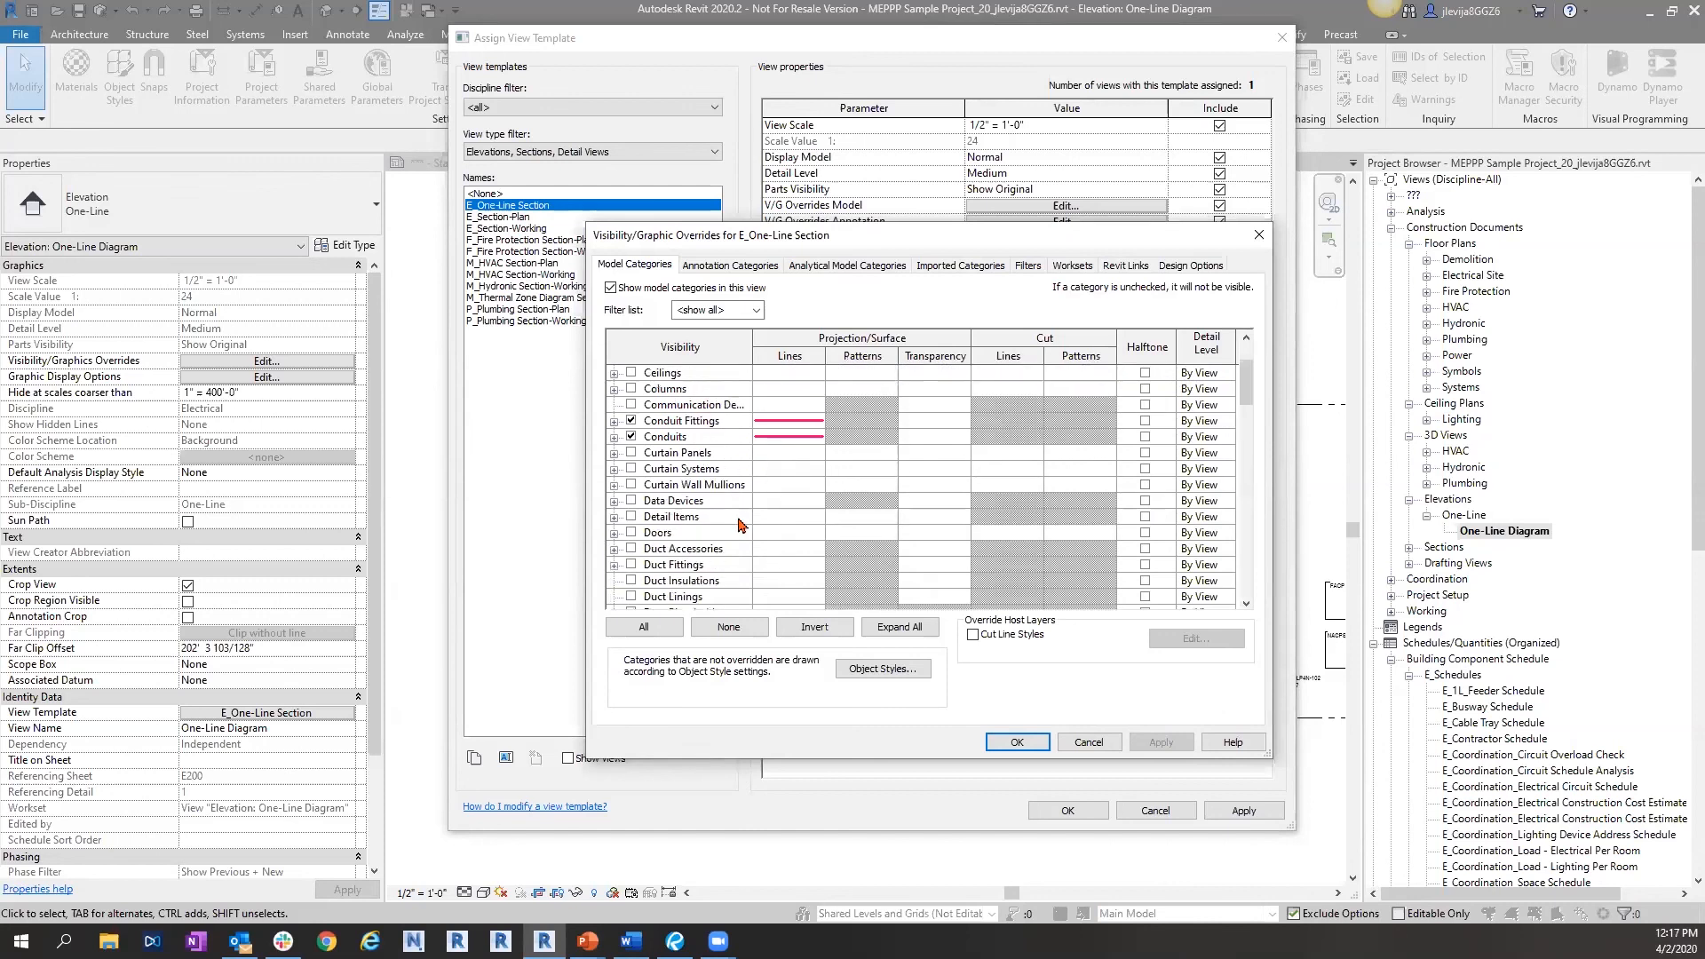
scroll(715, 455, "down", 1)
scroll(707, 457, "up", 1)
scroll(745, 520, "down", 2)
scroll(769, 452, "up", 1)
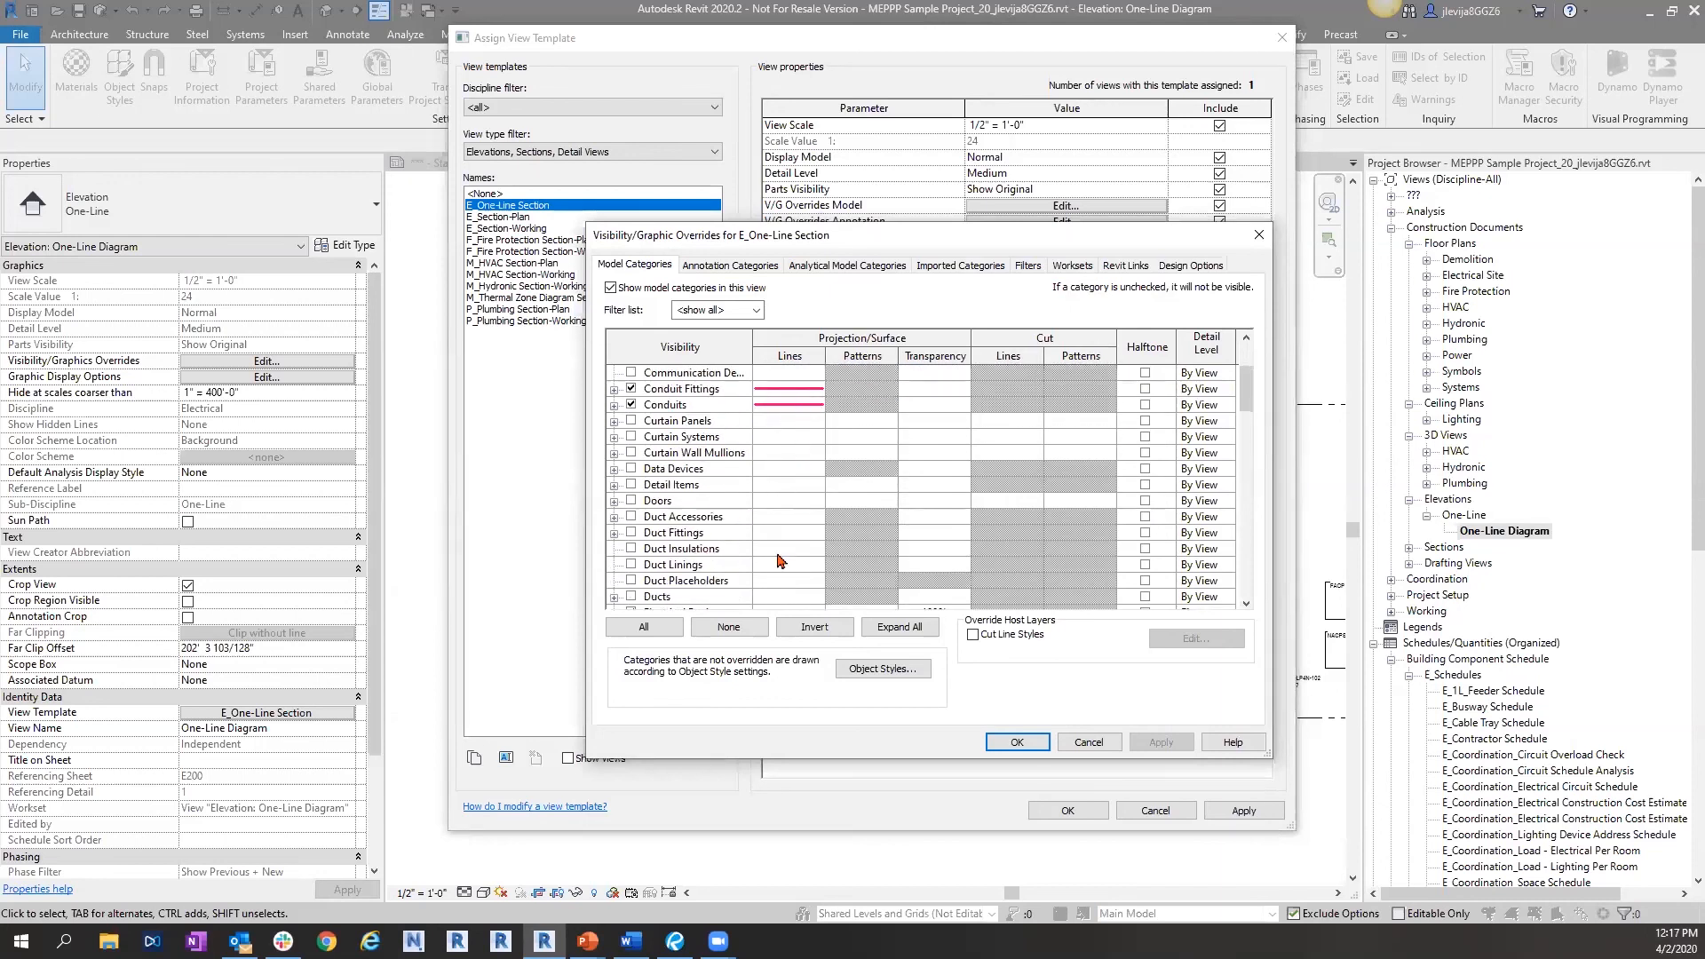
scroll(780, 560, "down", 2)
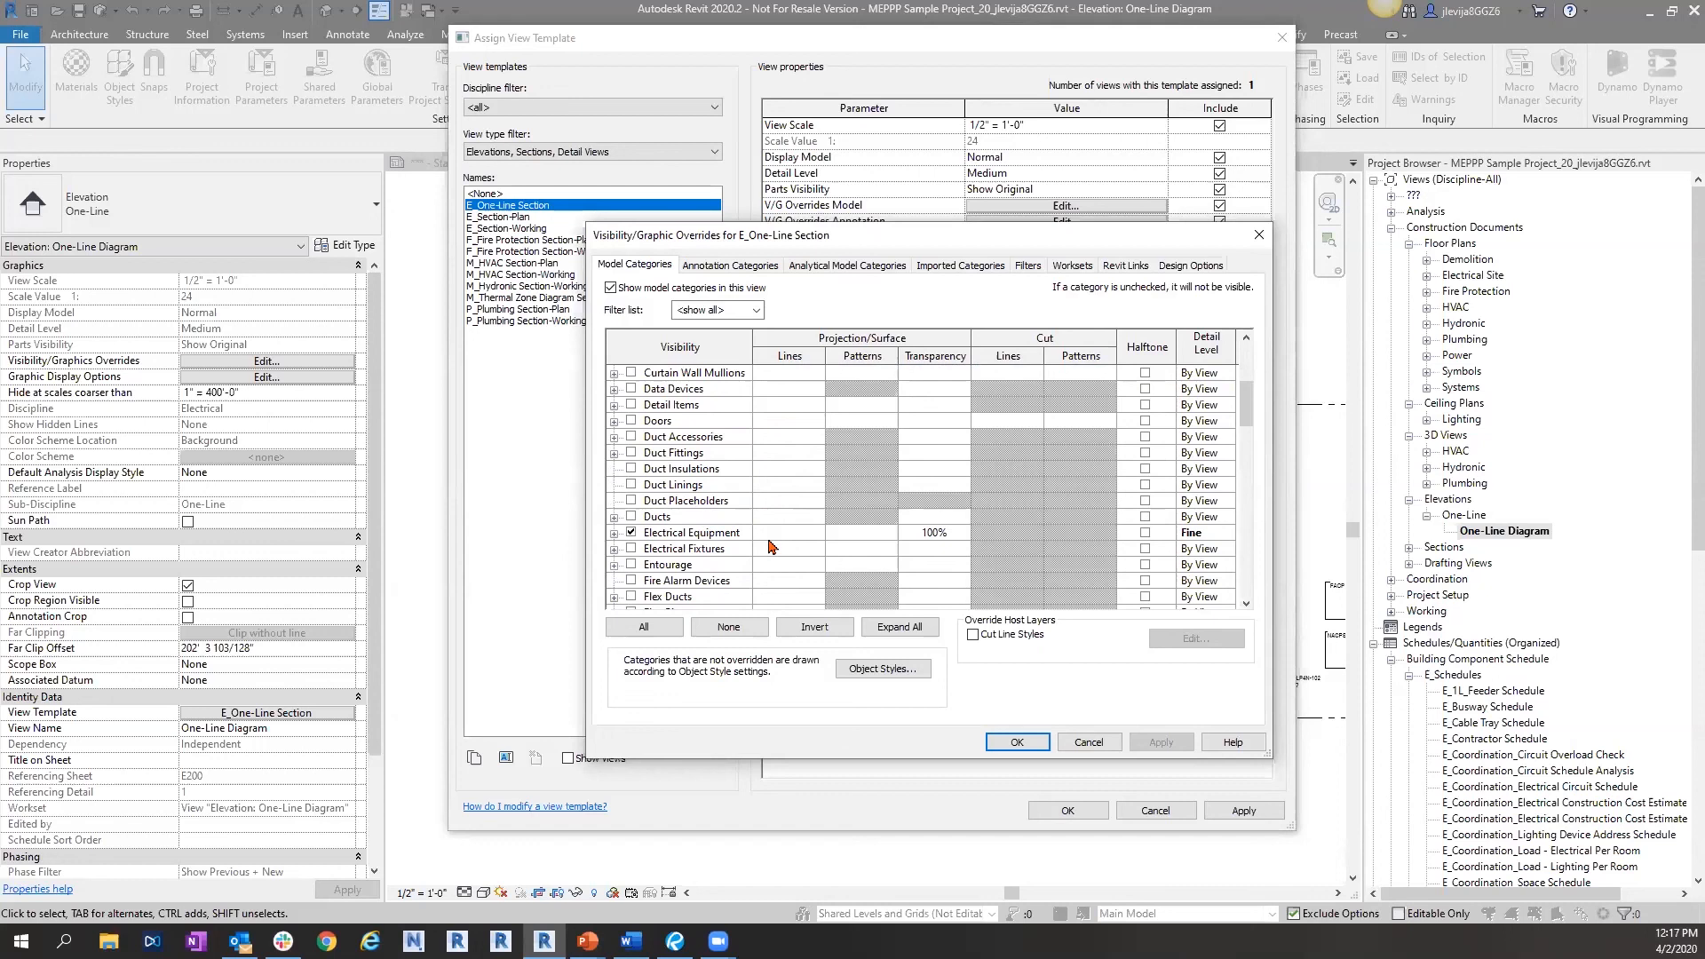
scroll(762, 526, "down", 1)
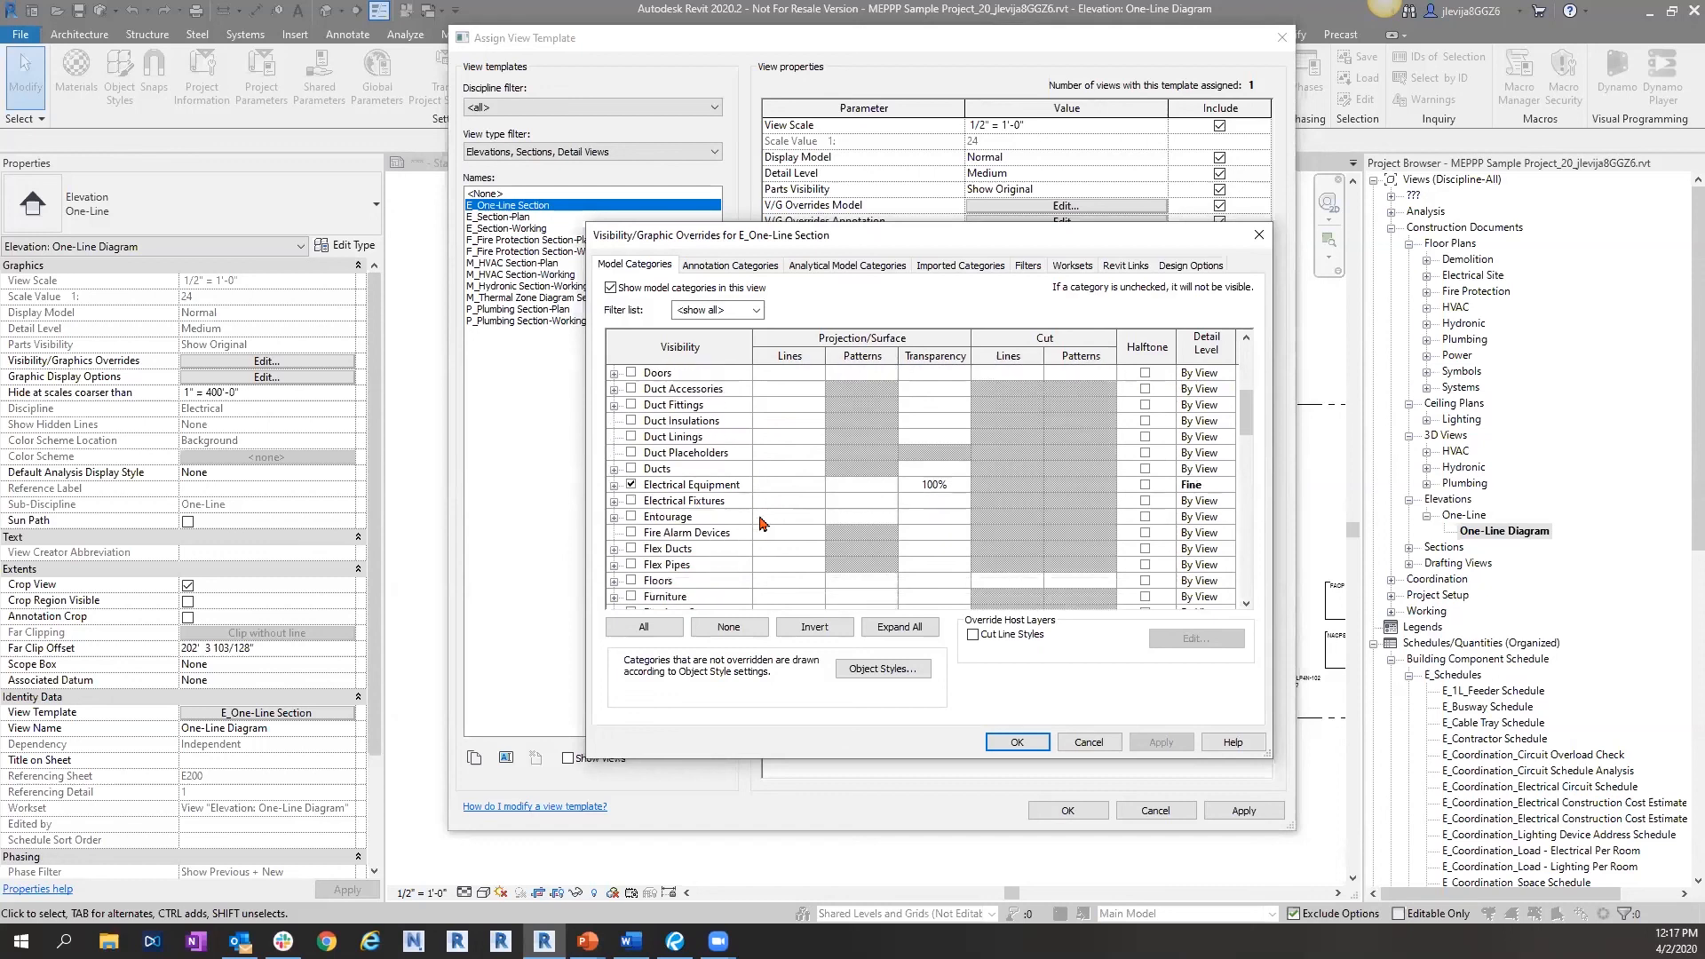
scroll(738, 499, "down", 1)
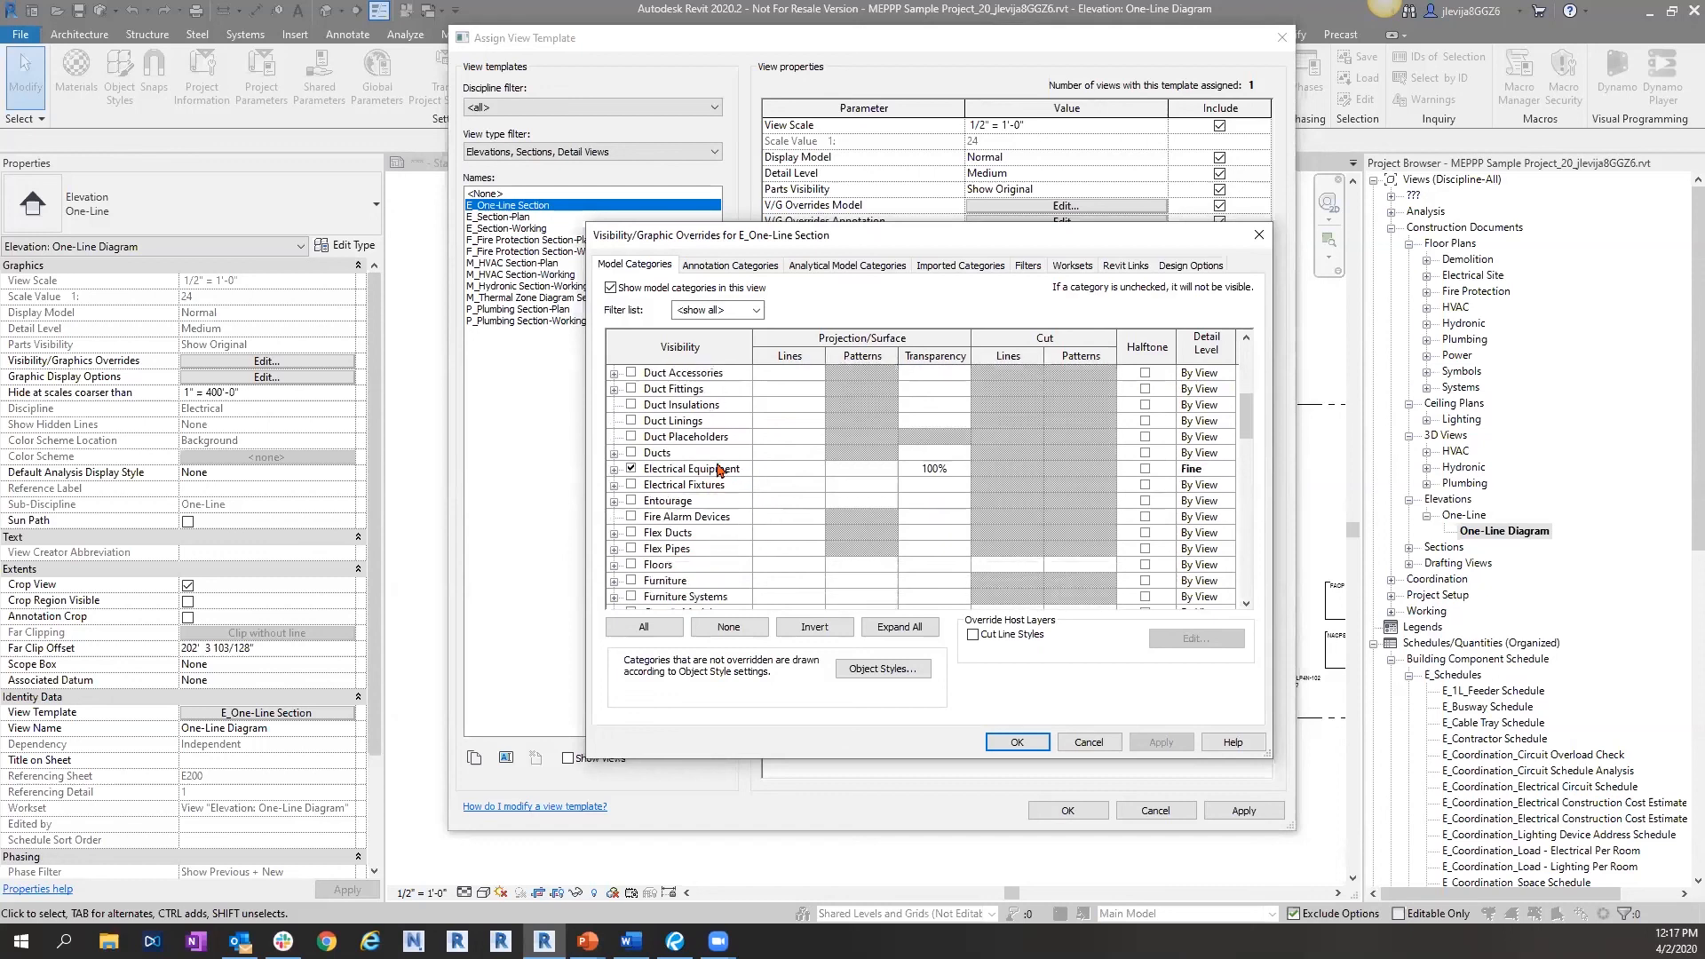
- Inspect the pattern, color and weight of the projection line override for the Electrical Equipment category
left_click(782, 471)
left_click(793, 470)
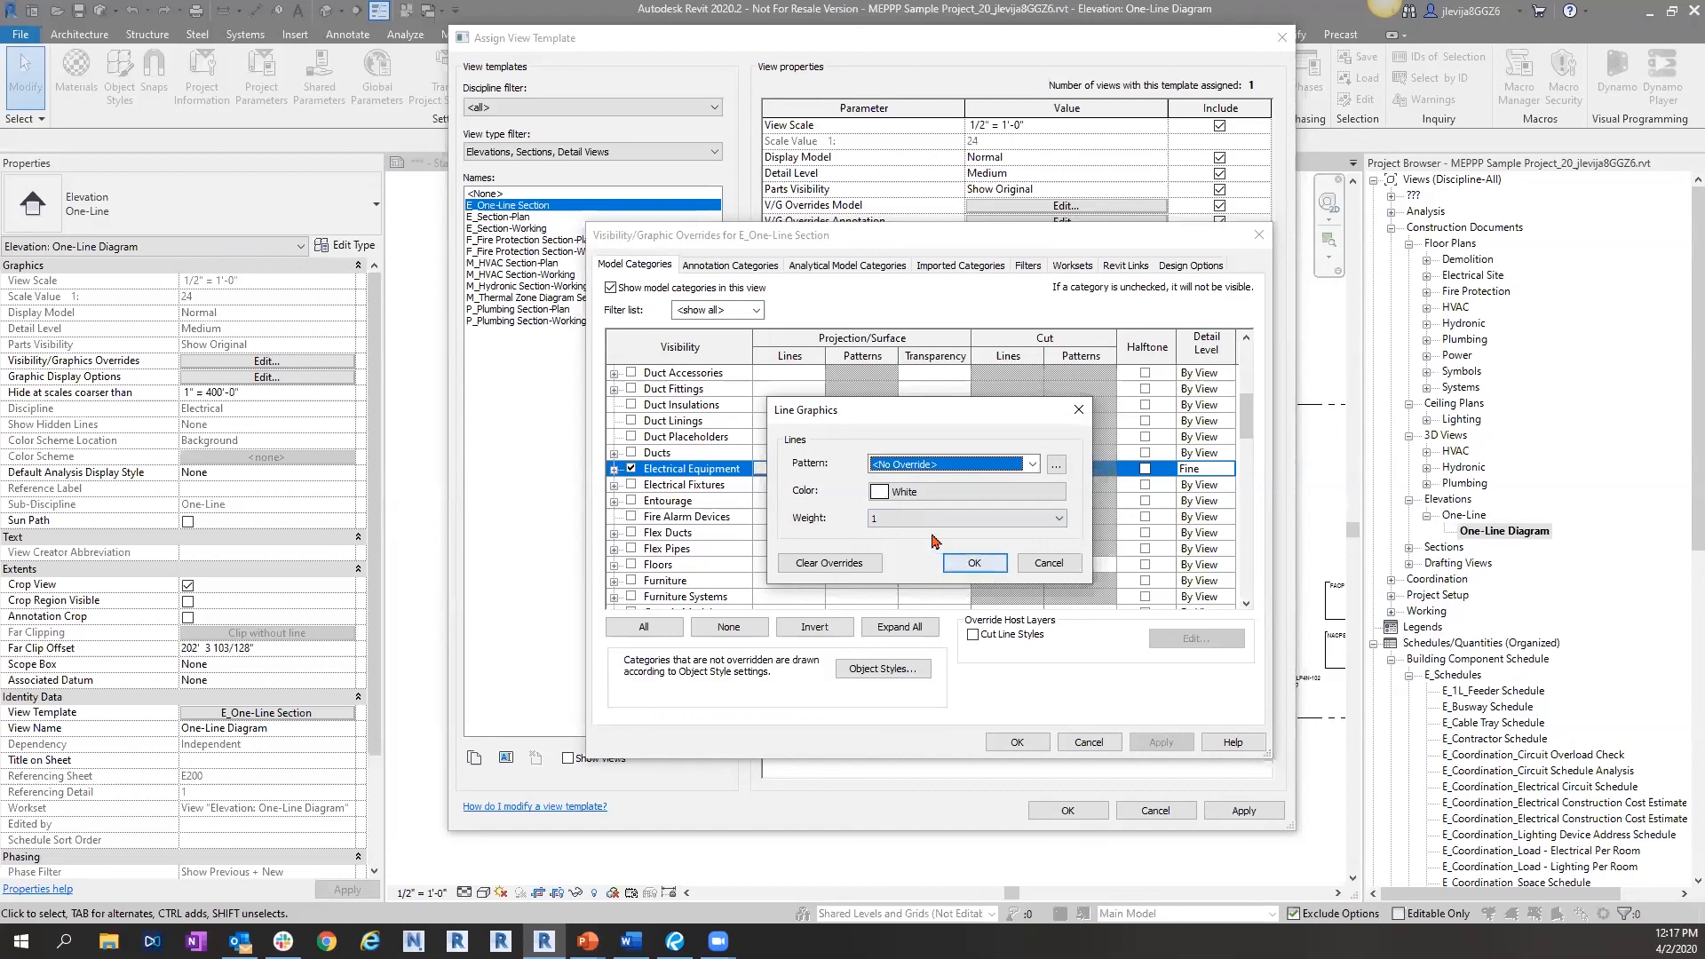
left_click(974, 565)
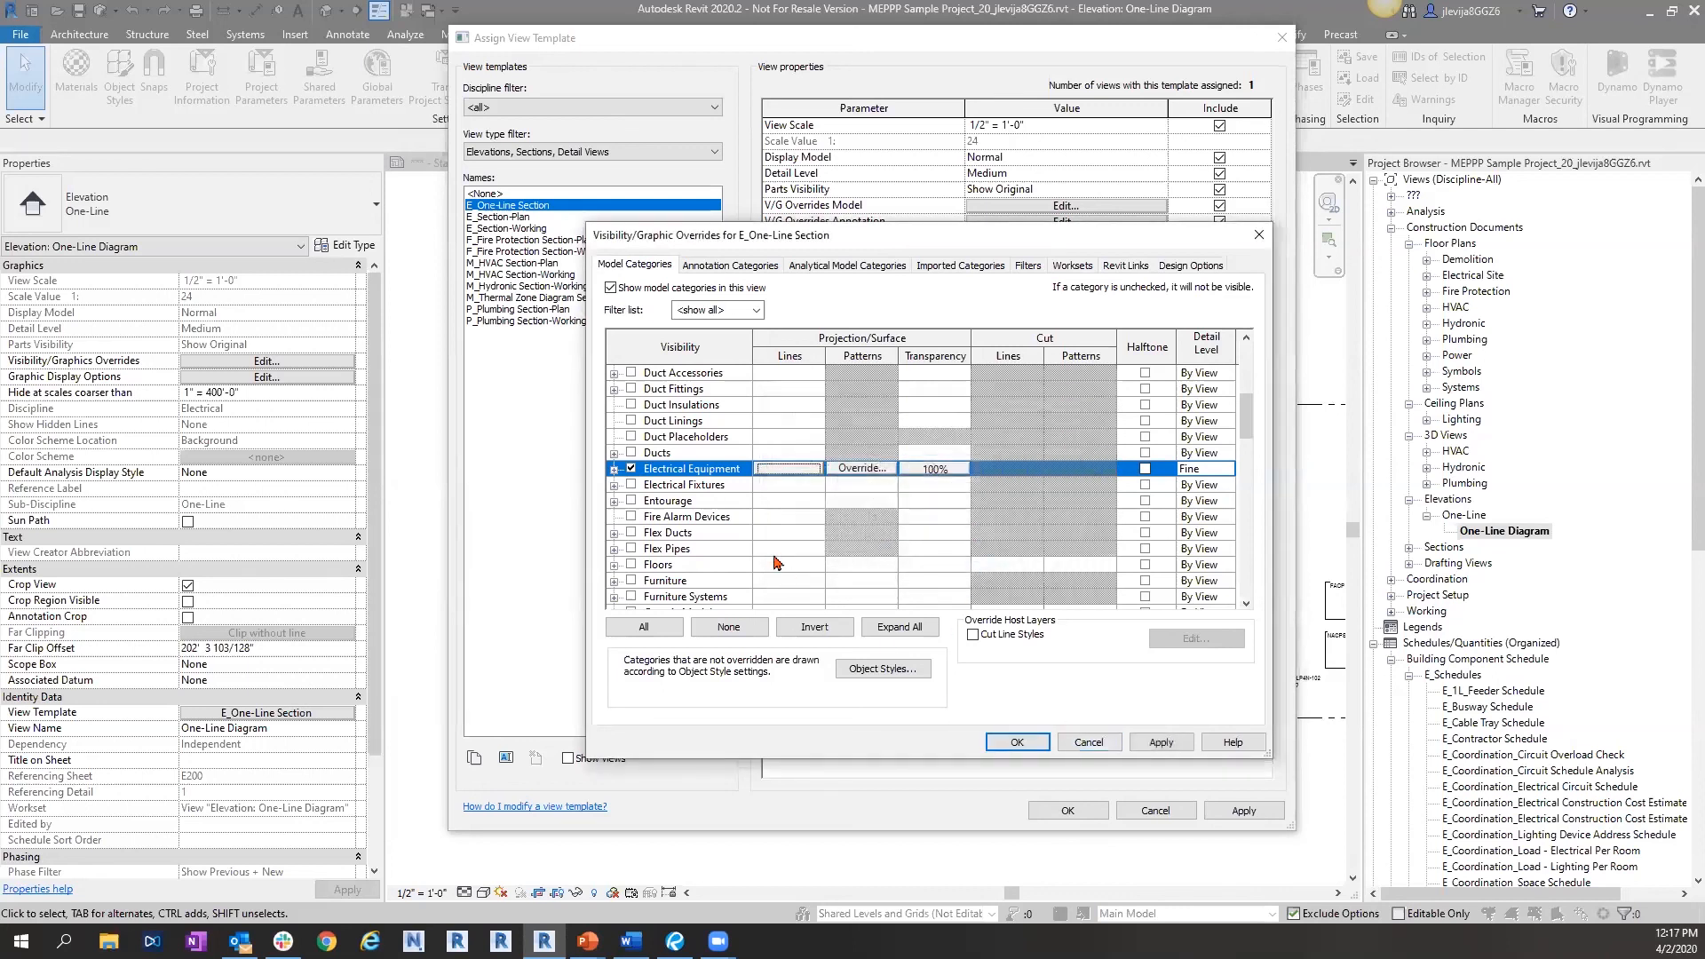
- Review which of the remaining model categories, down to Wires, are shown by the view template
scroll(774, 563, "down", 5)
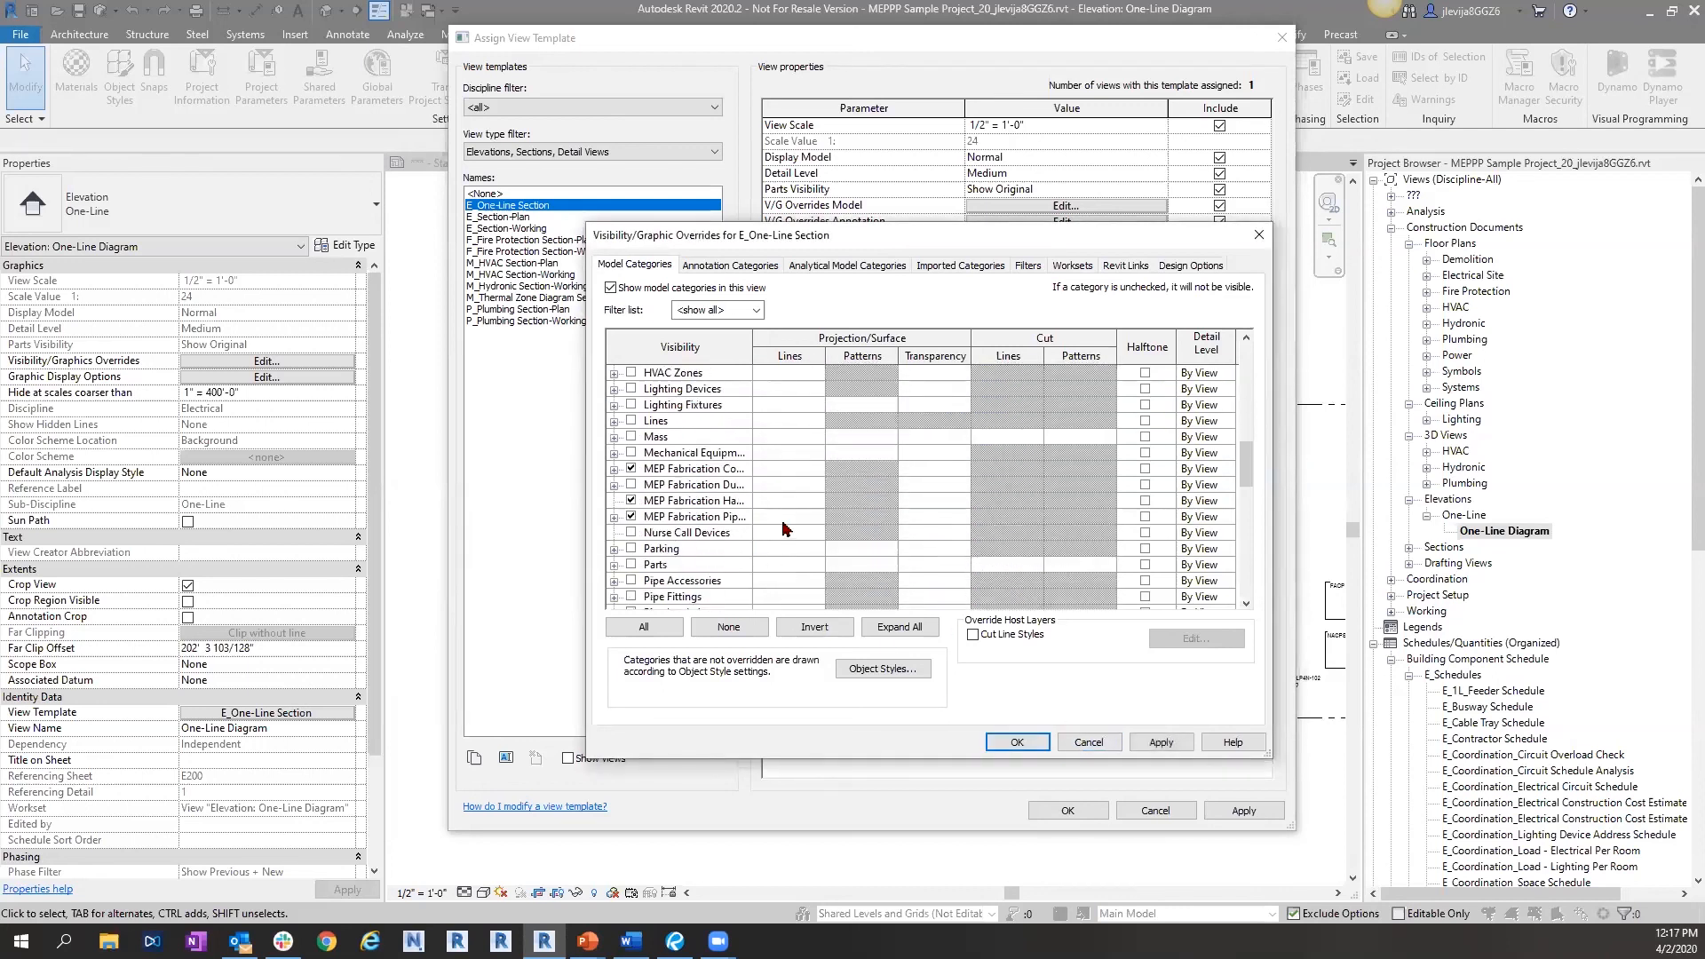
scroll(758, 529, "down", 2)
scroll(757, 529, "down", 8)
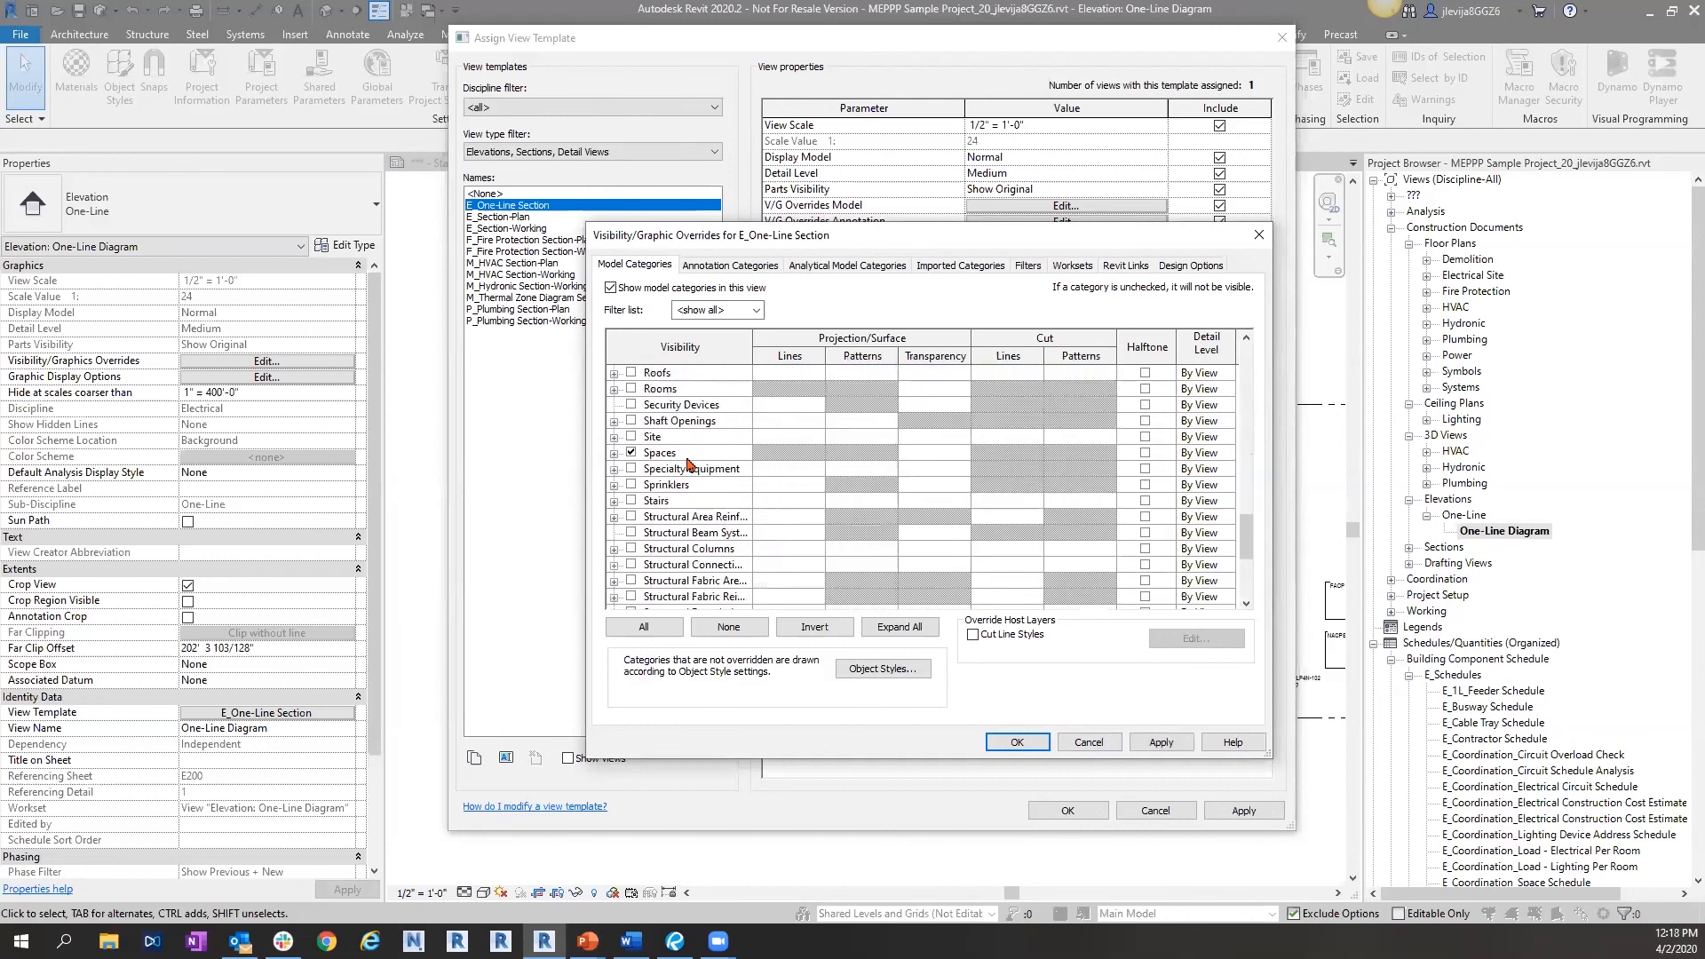
scroll(689, 463, "down", 4)
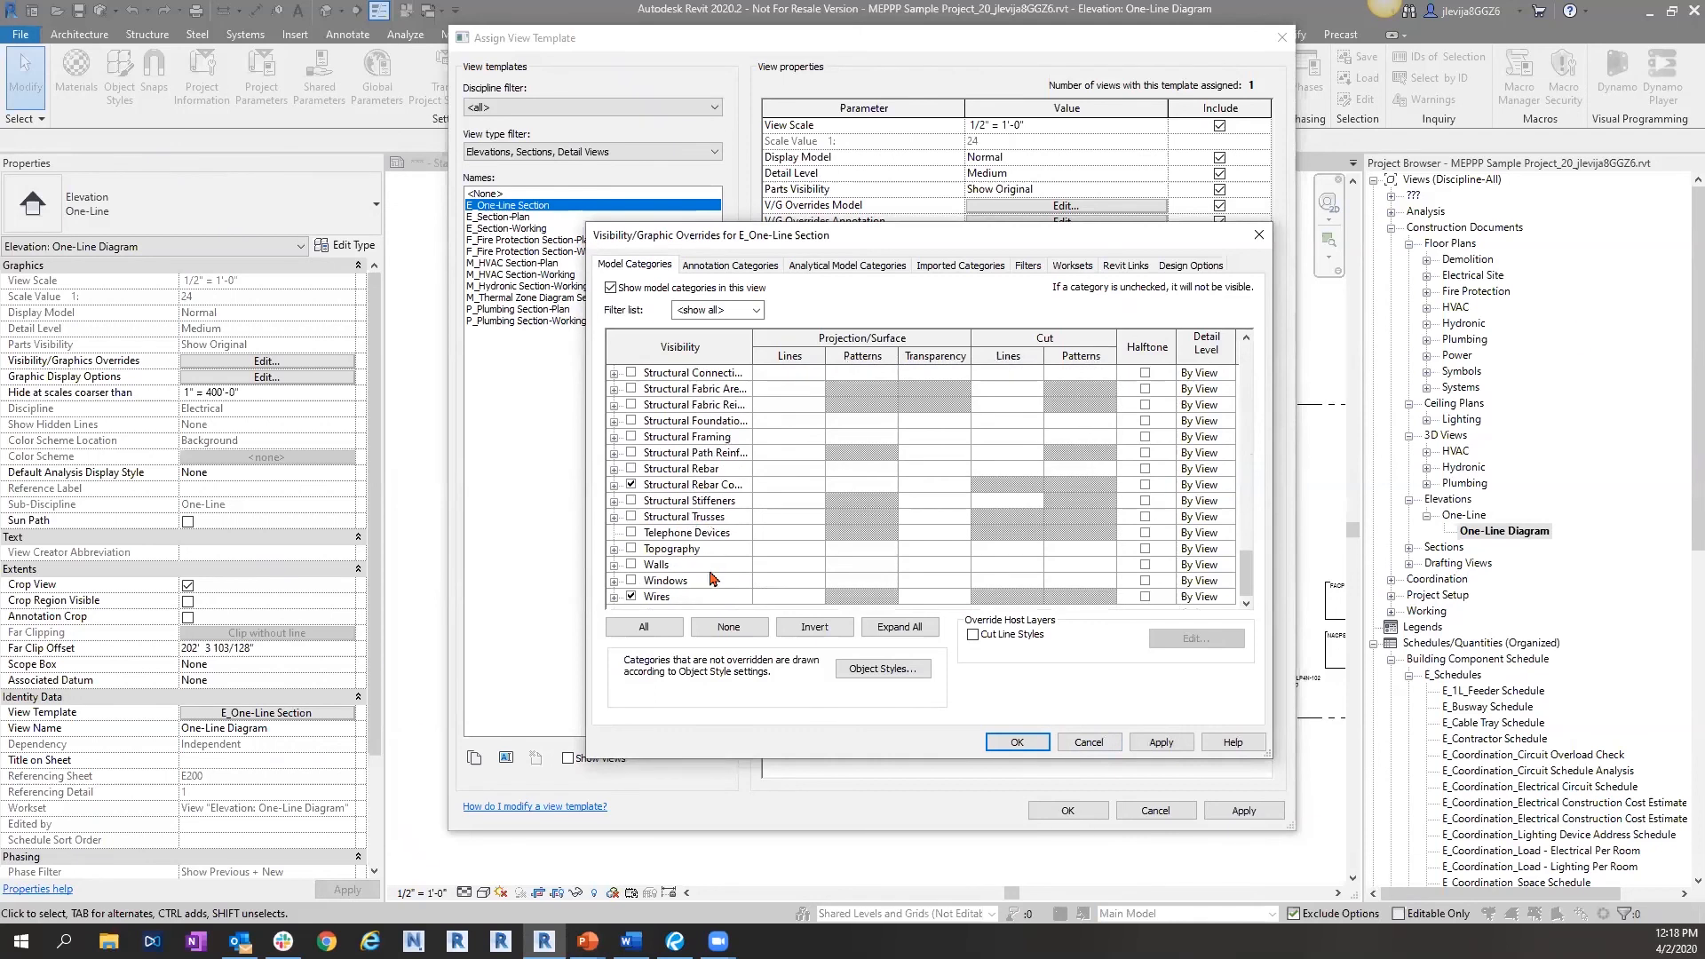
- Review the template's annotation category visibility, including conduit and electrical equipment tags, and close the view template settings
left_click(705, 266)
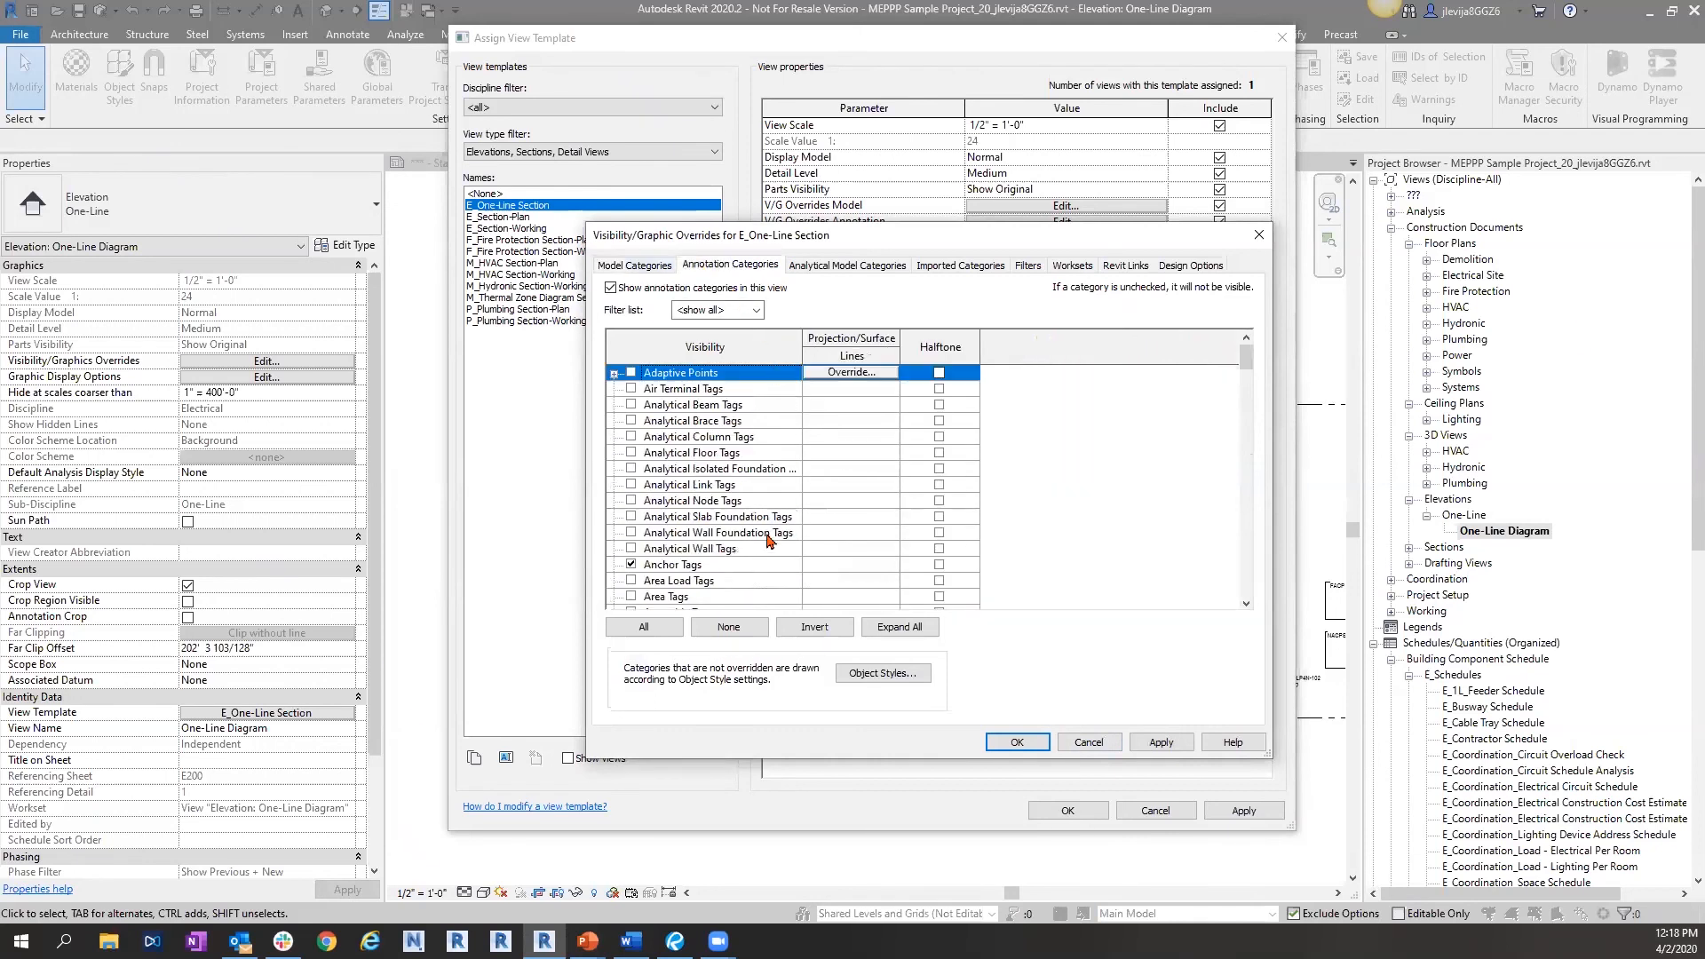
scroll(759, 542, "down", 6)
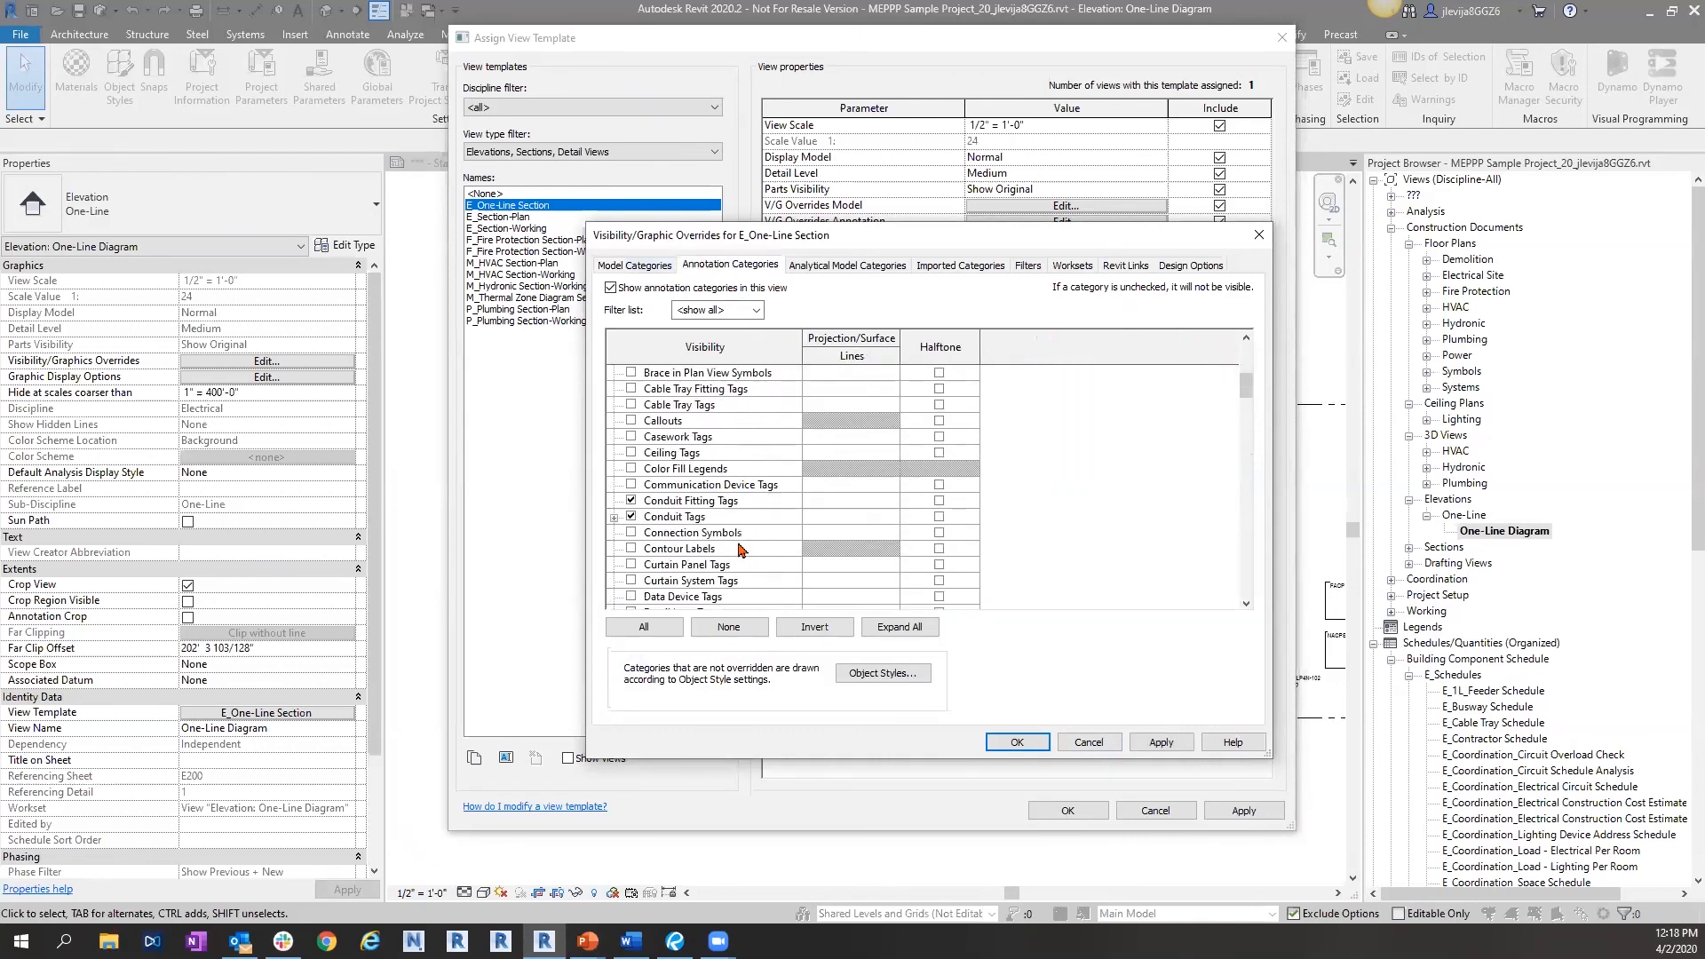
scroll(740, 547, "down", 4)
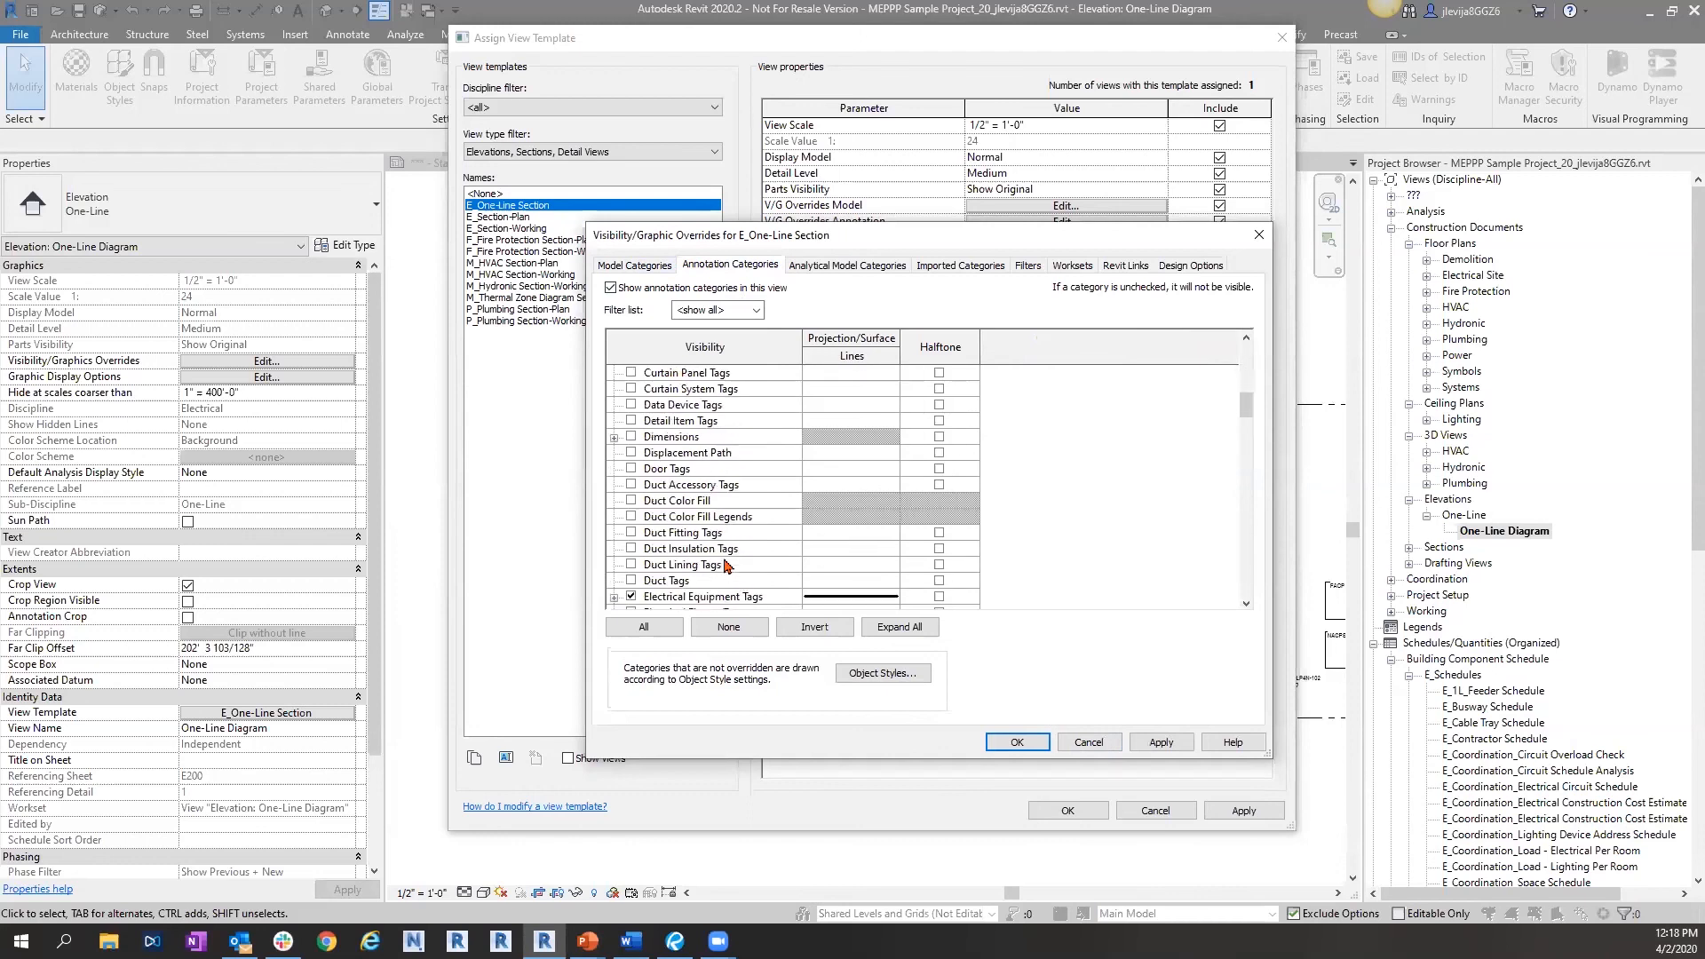
scroll(724, 566, "down", 3)
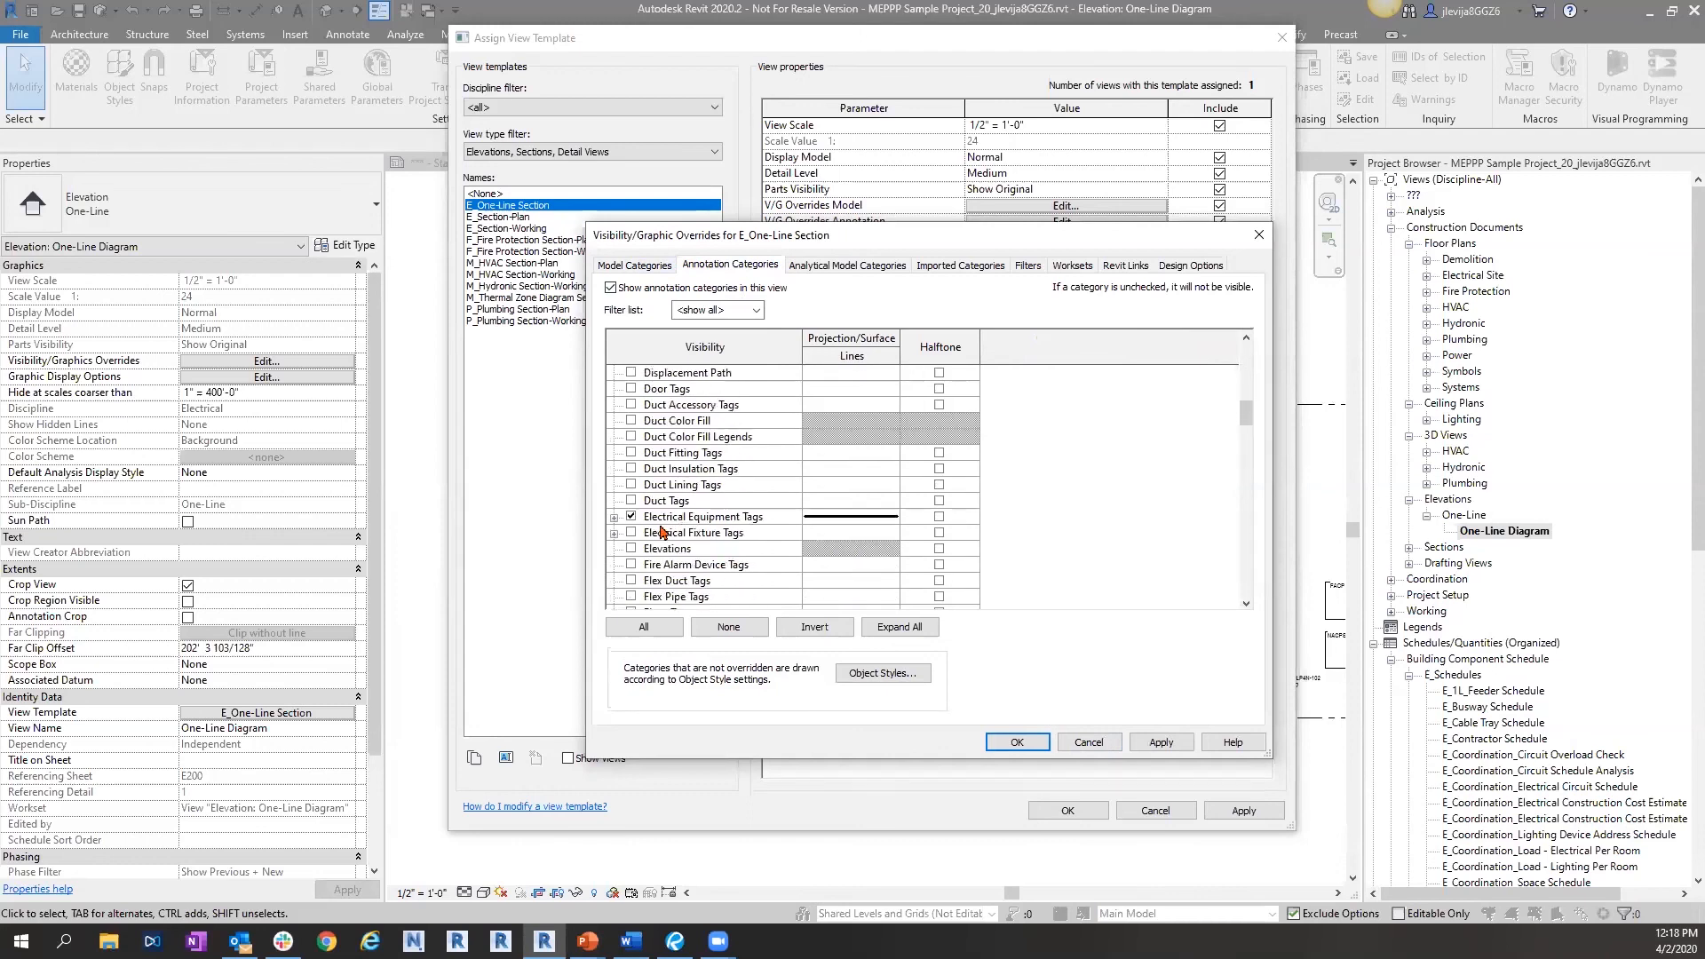
left_click(1018, 742)
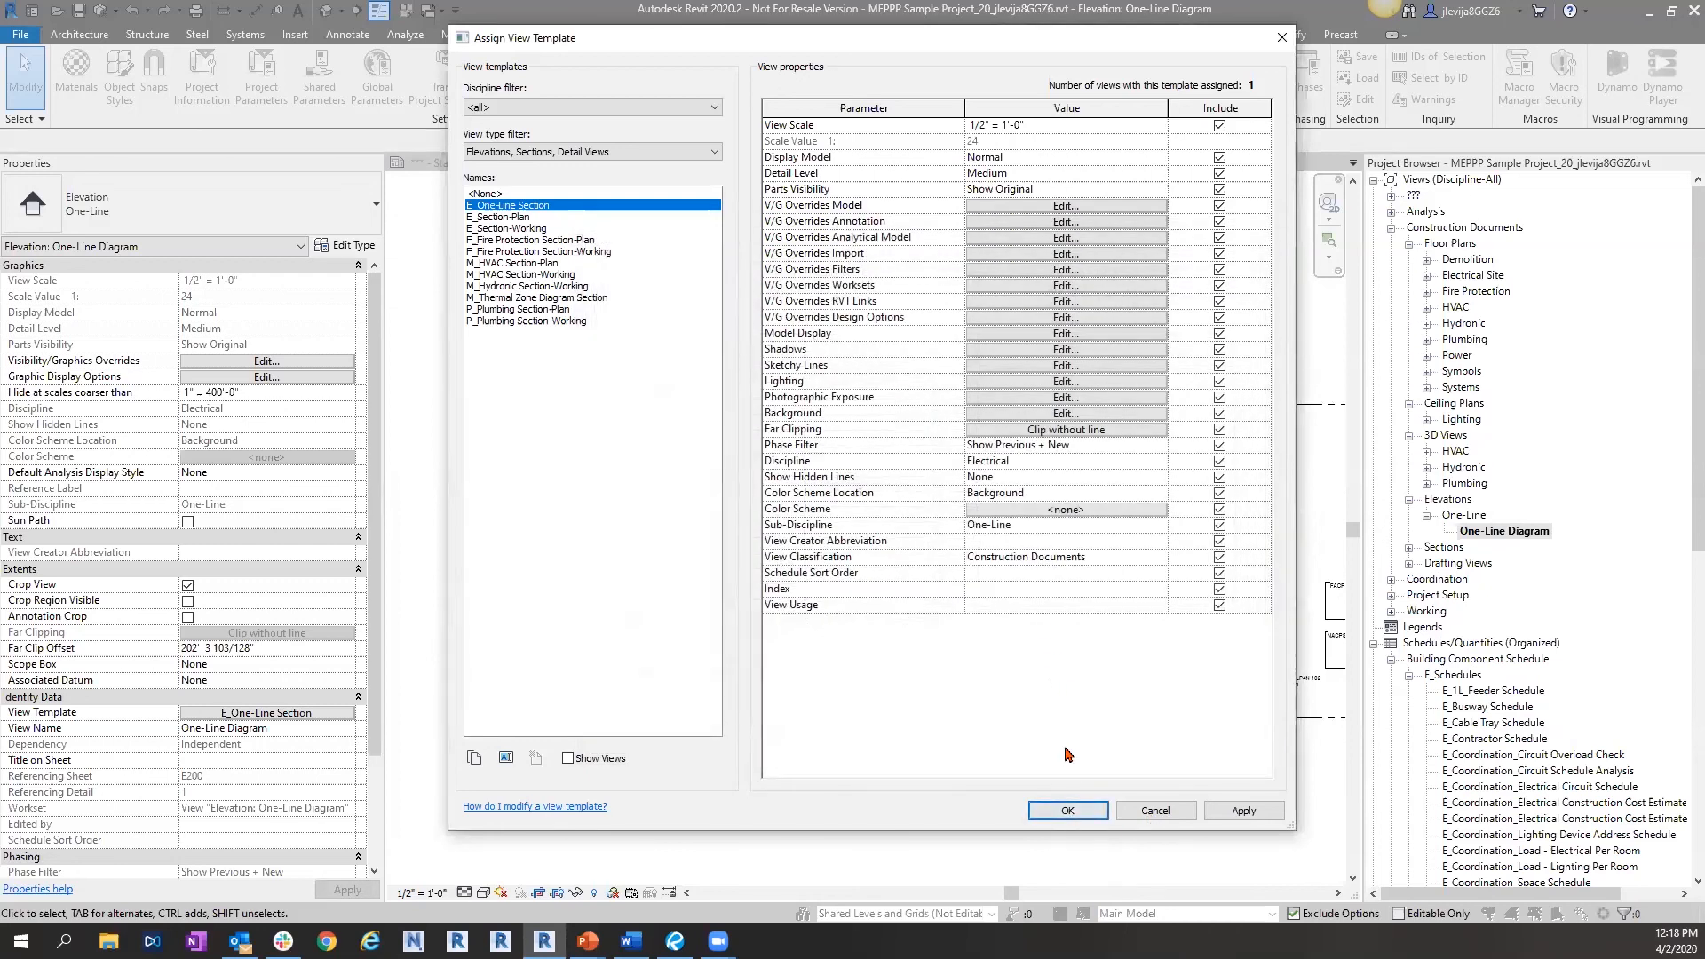
left_click(1068, 810)
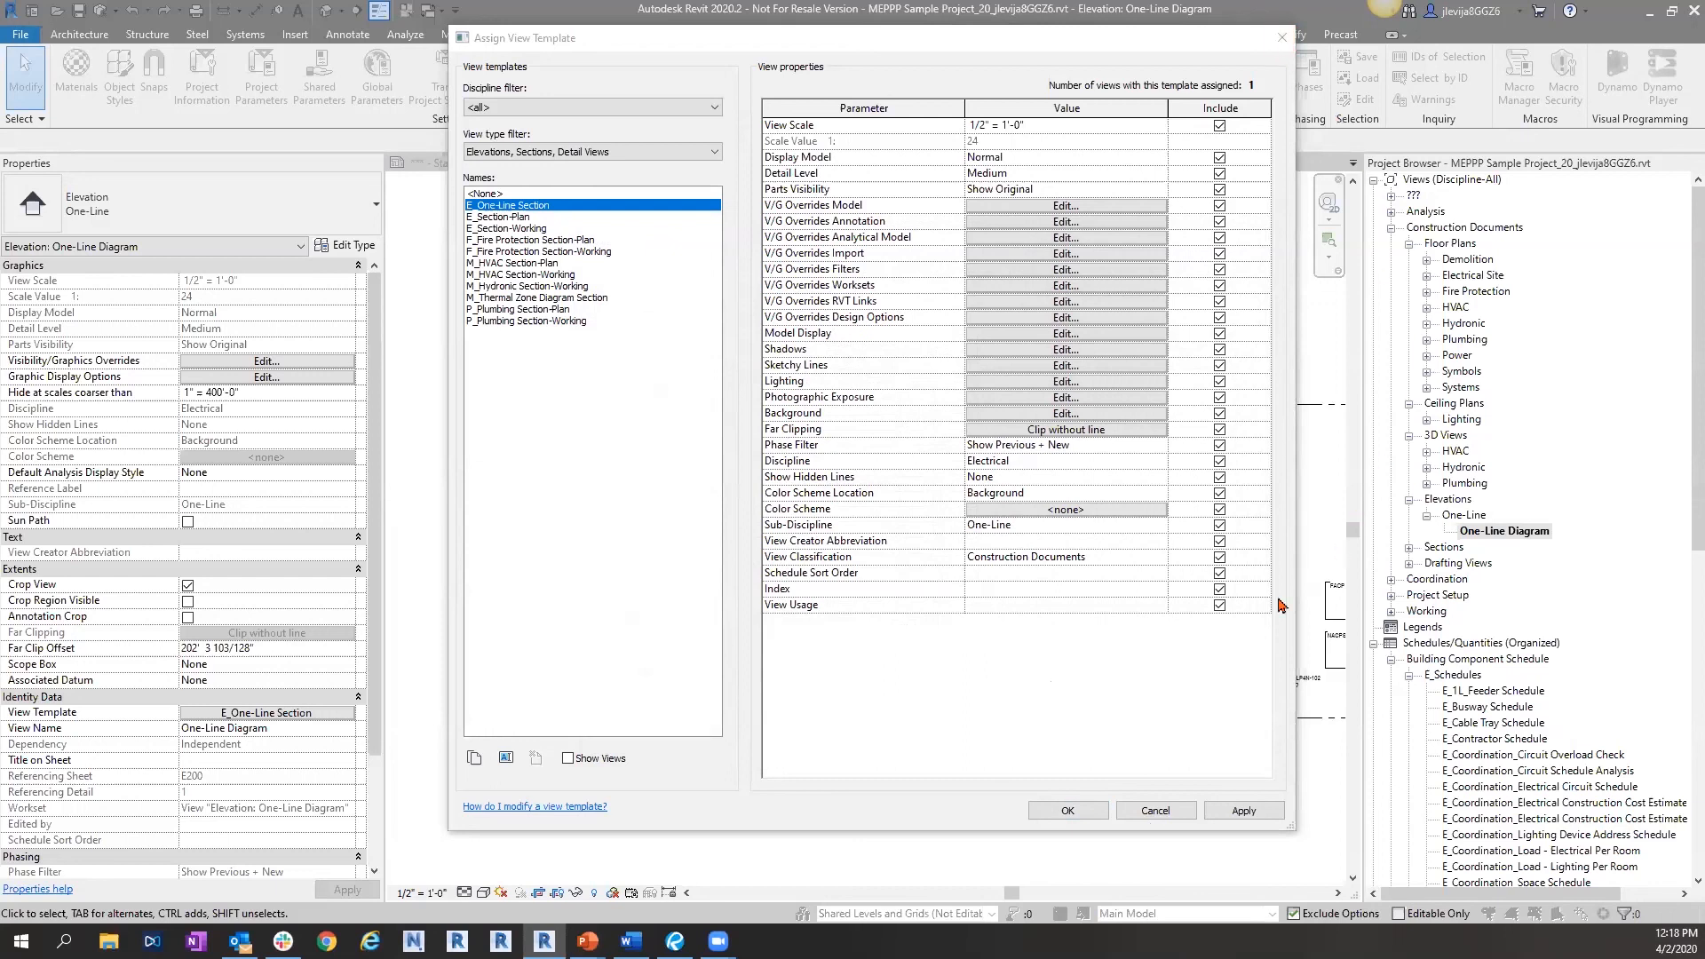
left_click(1070, 810)
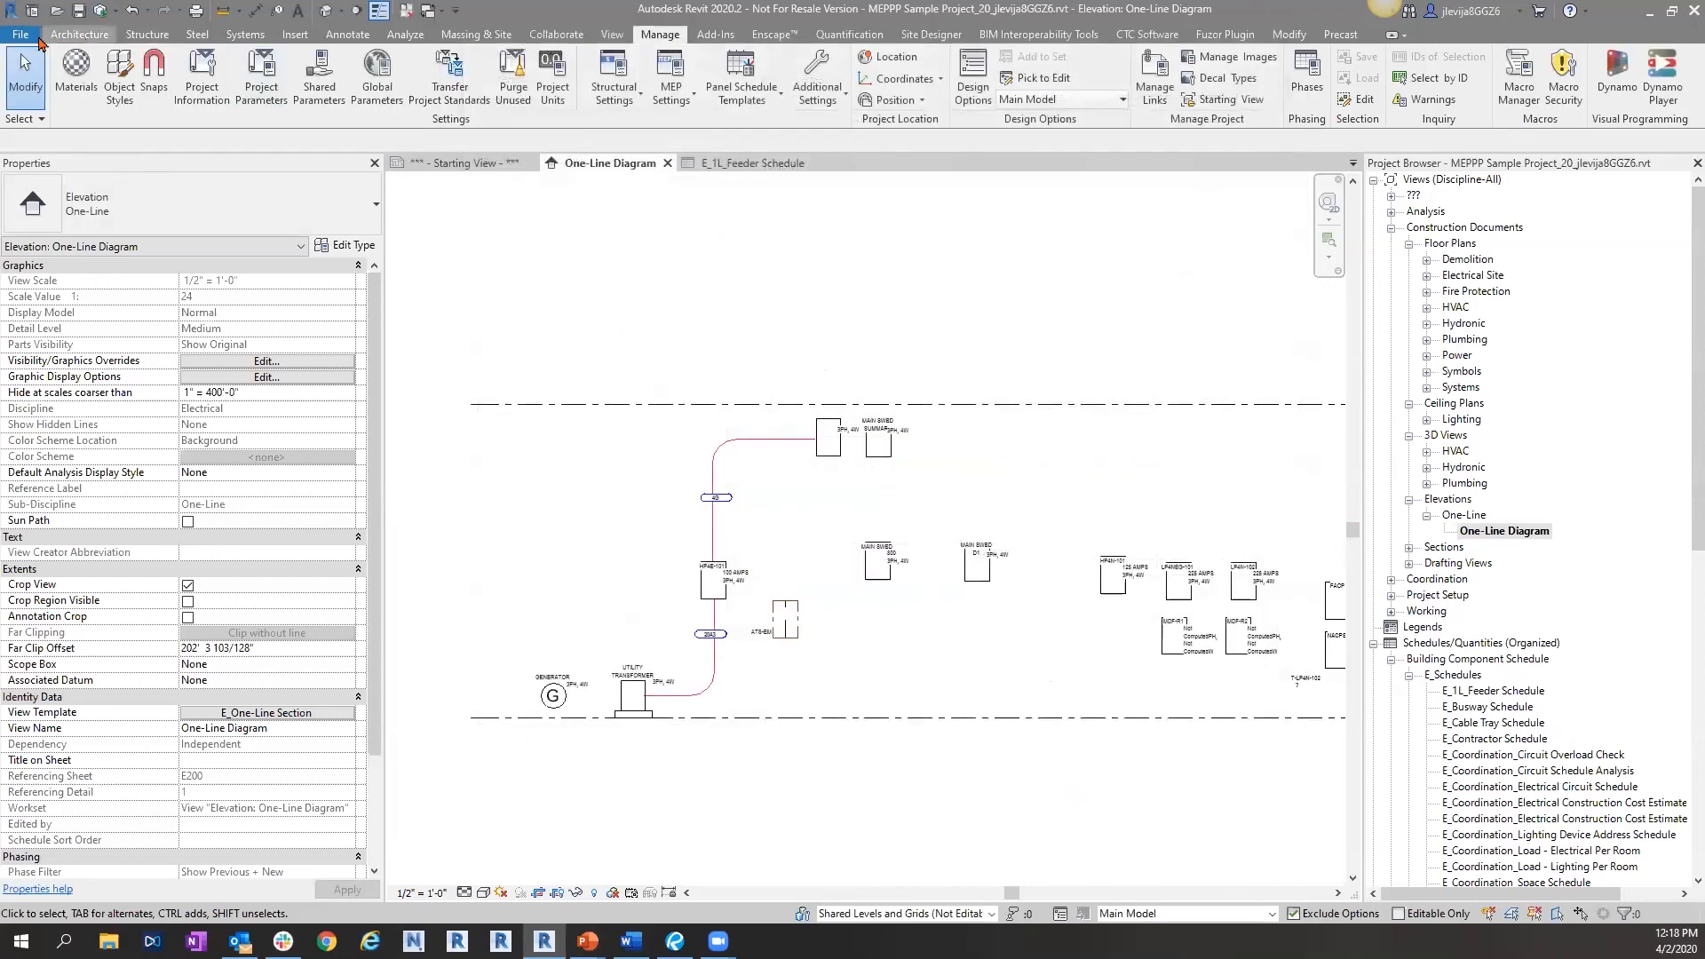
- Set the Revit graphics background color to dark gray, RGB 072-072-072, in the program options
left_click(19, 37)
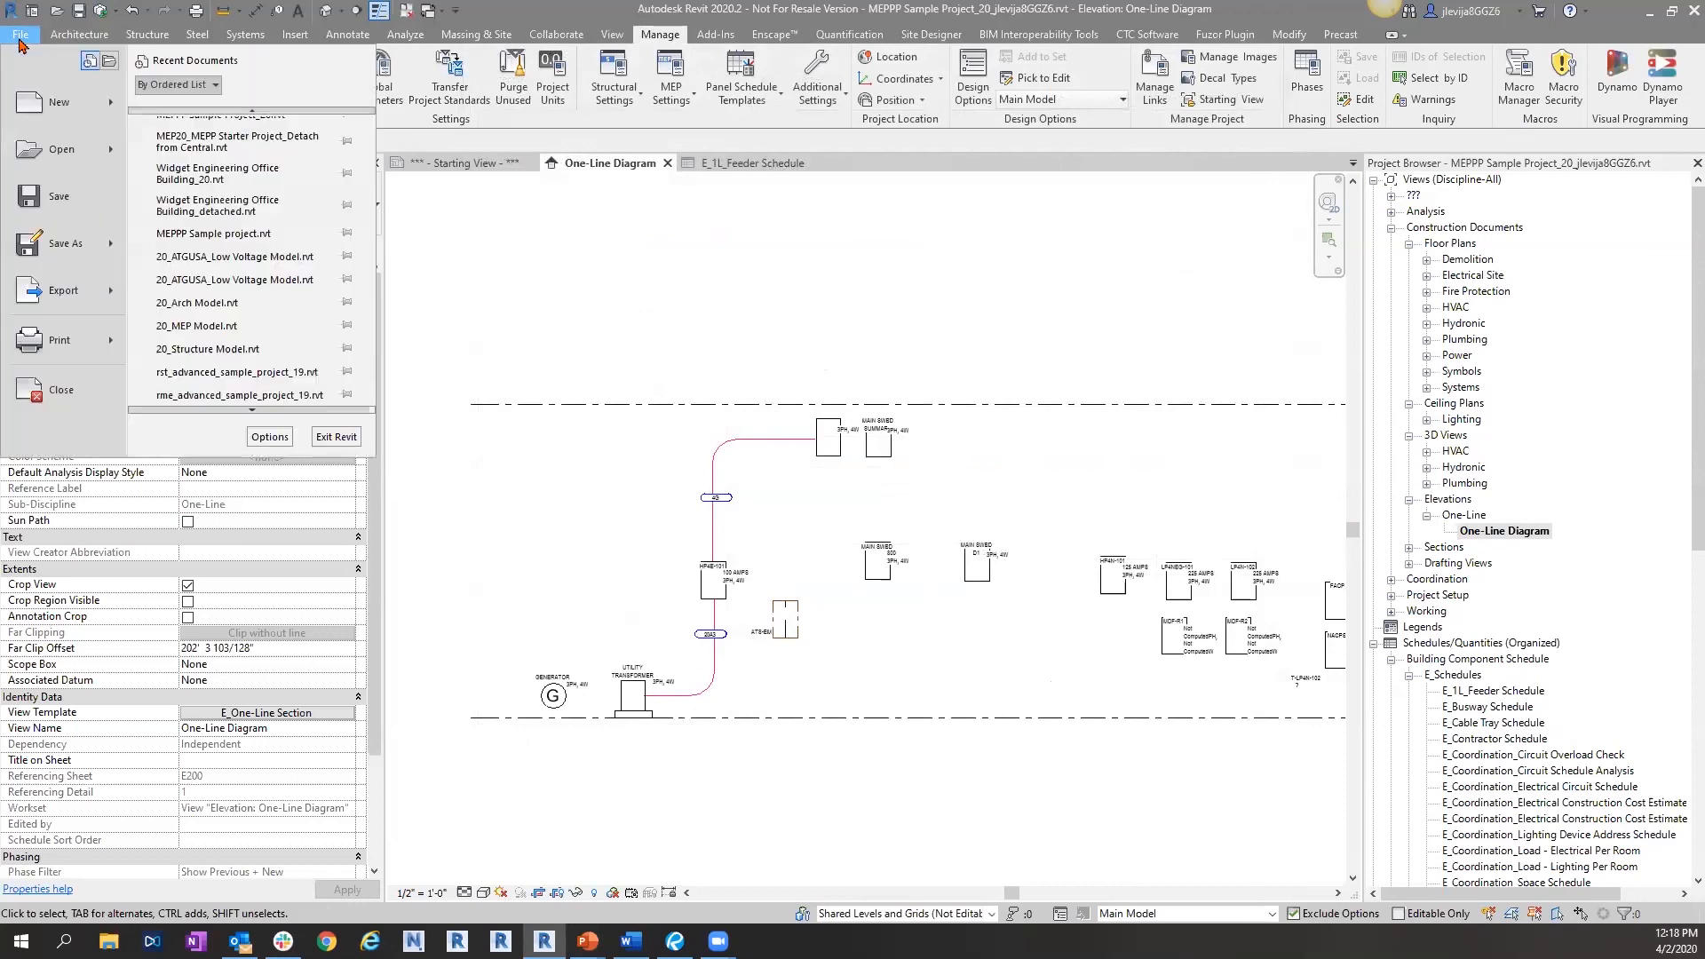
left_click(271, 443)
left_click(702, 242)
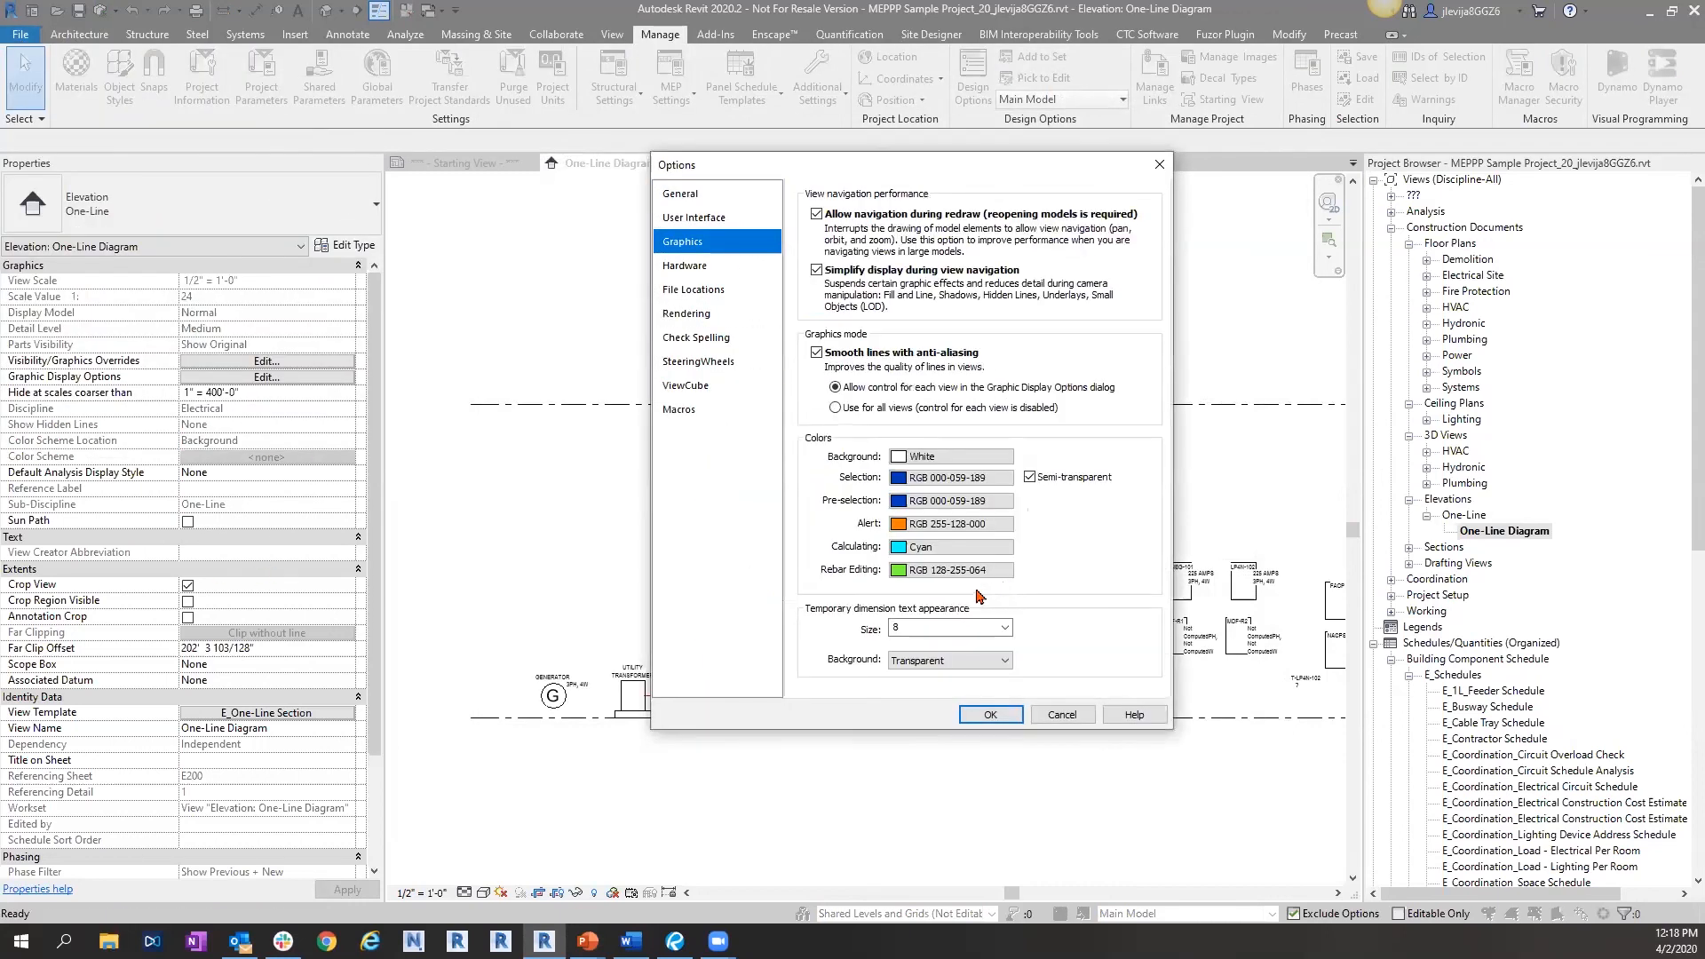
left_click(896, 458)
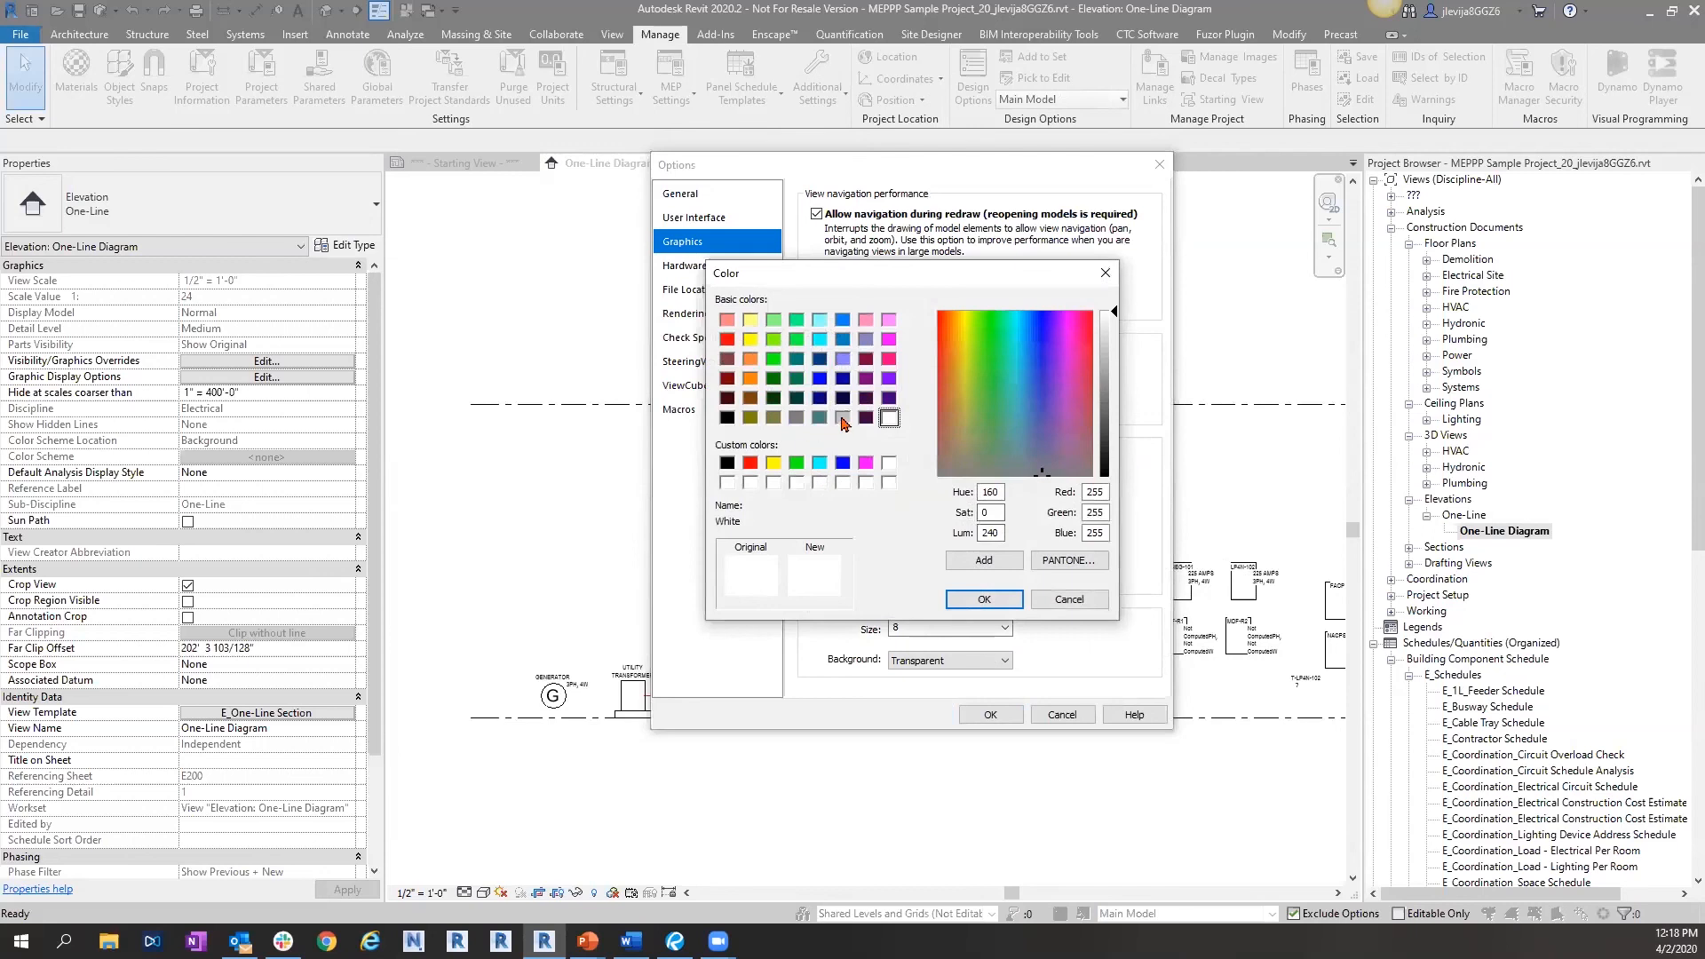
left_click(797, 418)
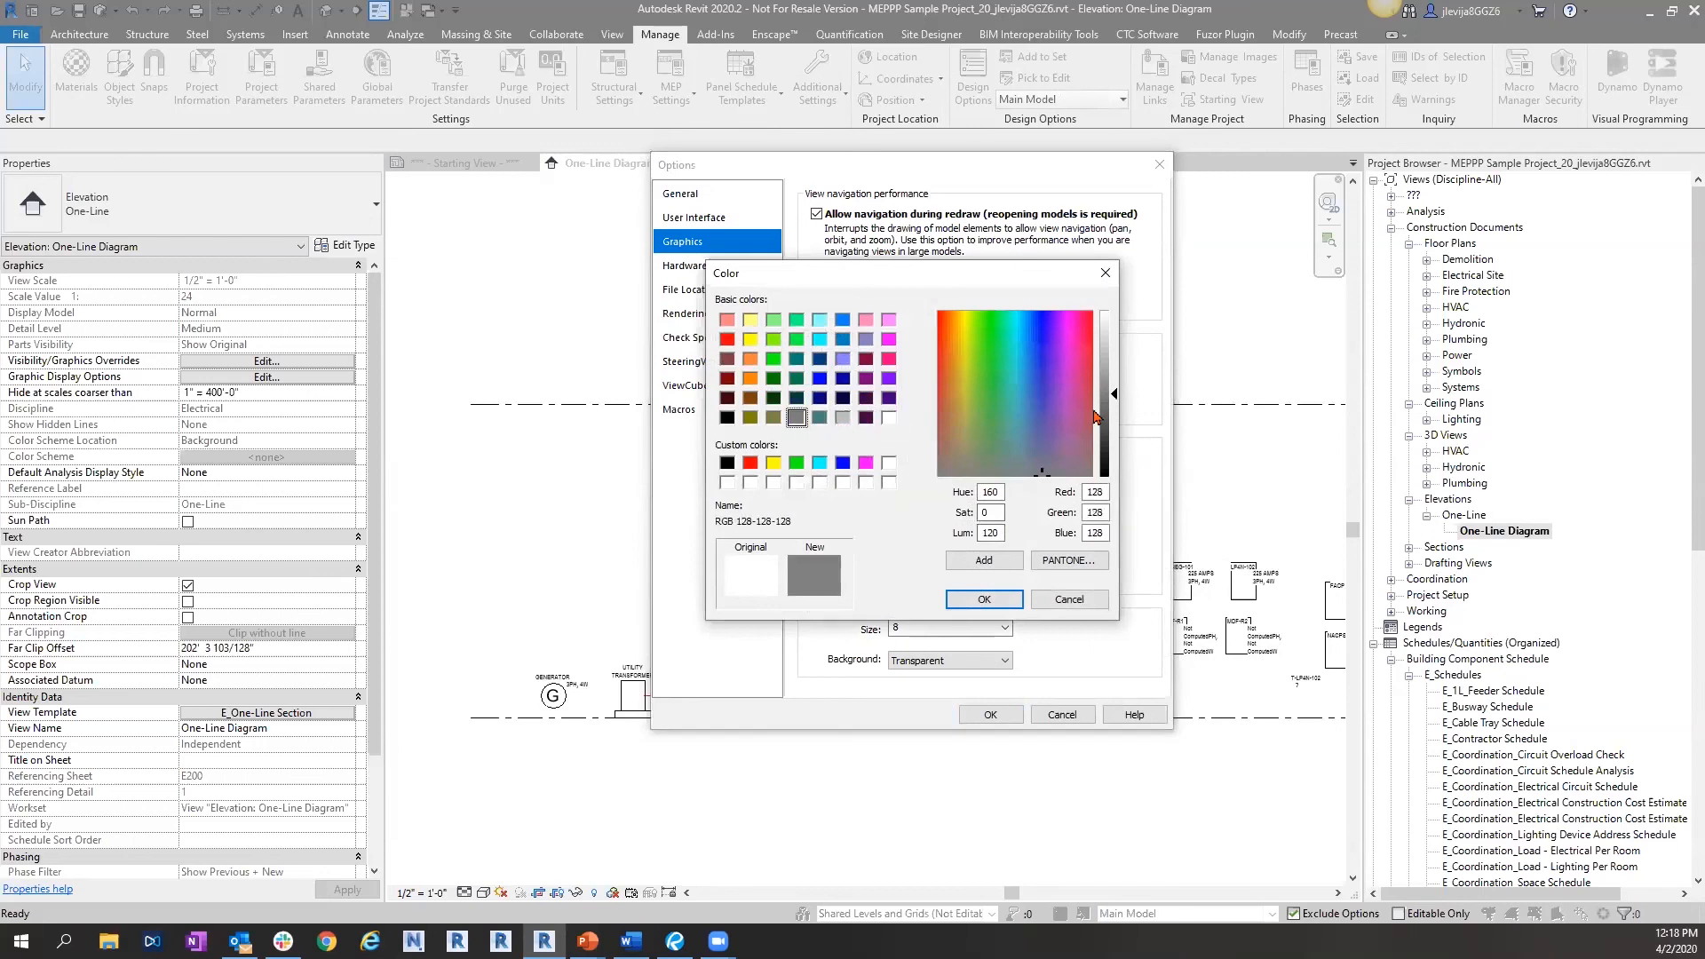
left_click_drag(1116, 406, 1116, 430)
left_click(983, 599)
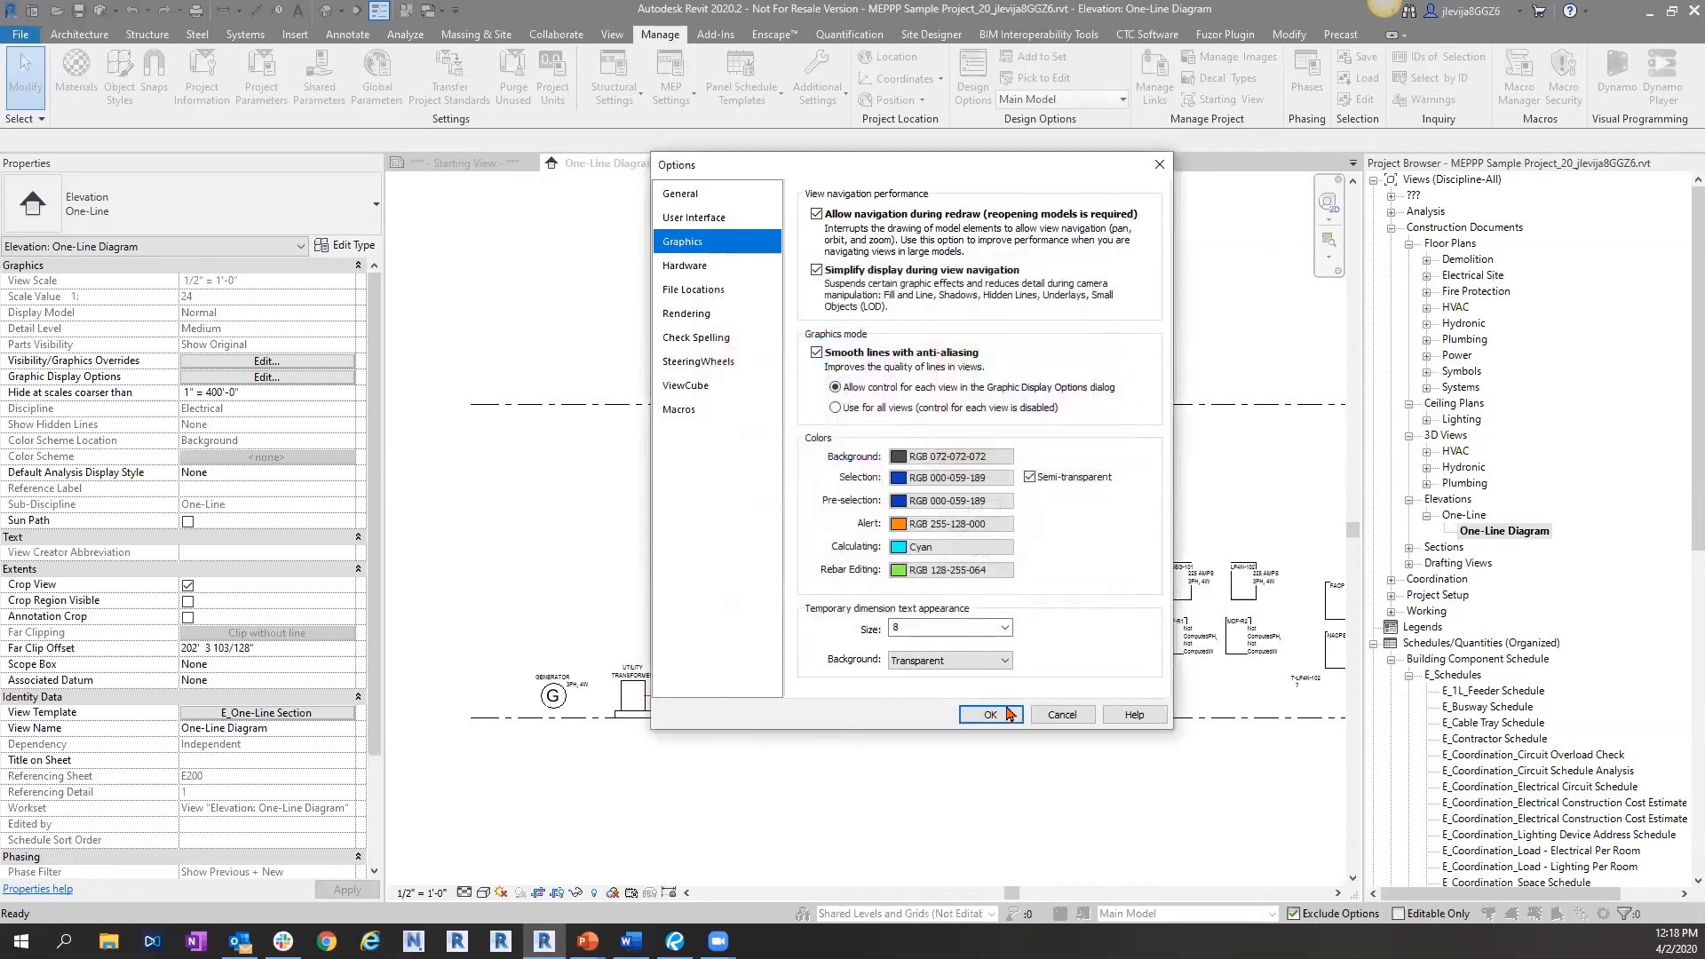
left_click(992, 715)
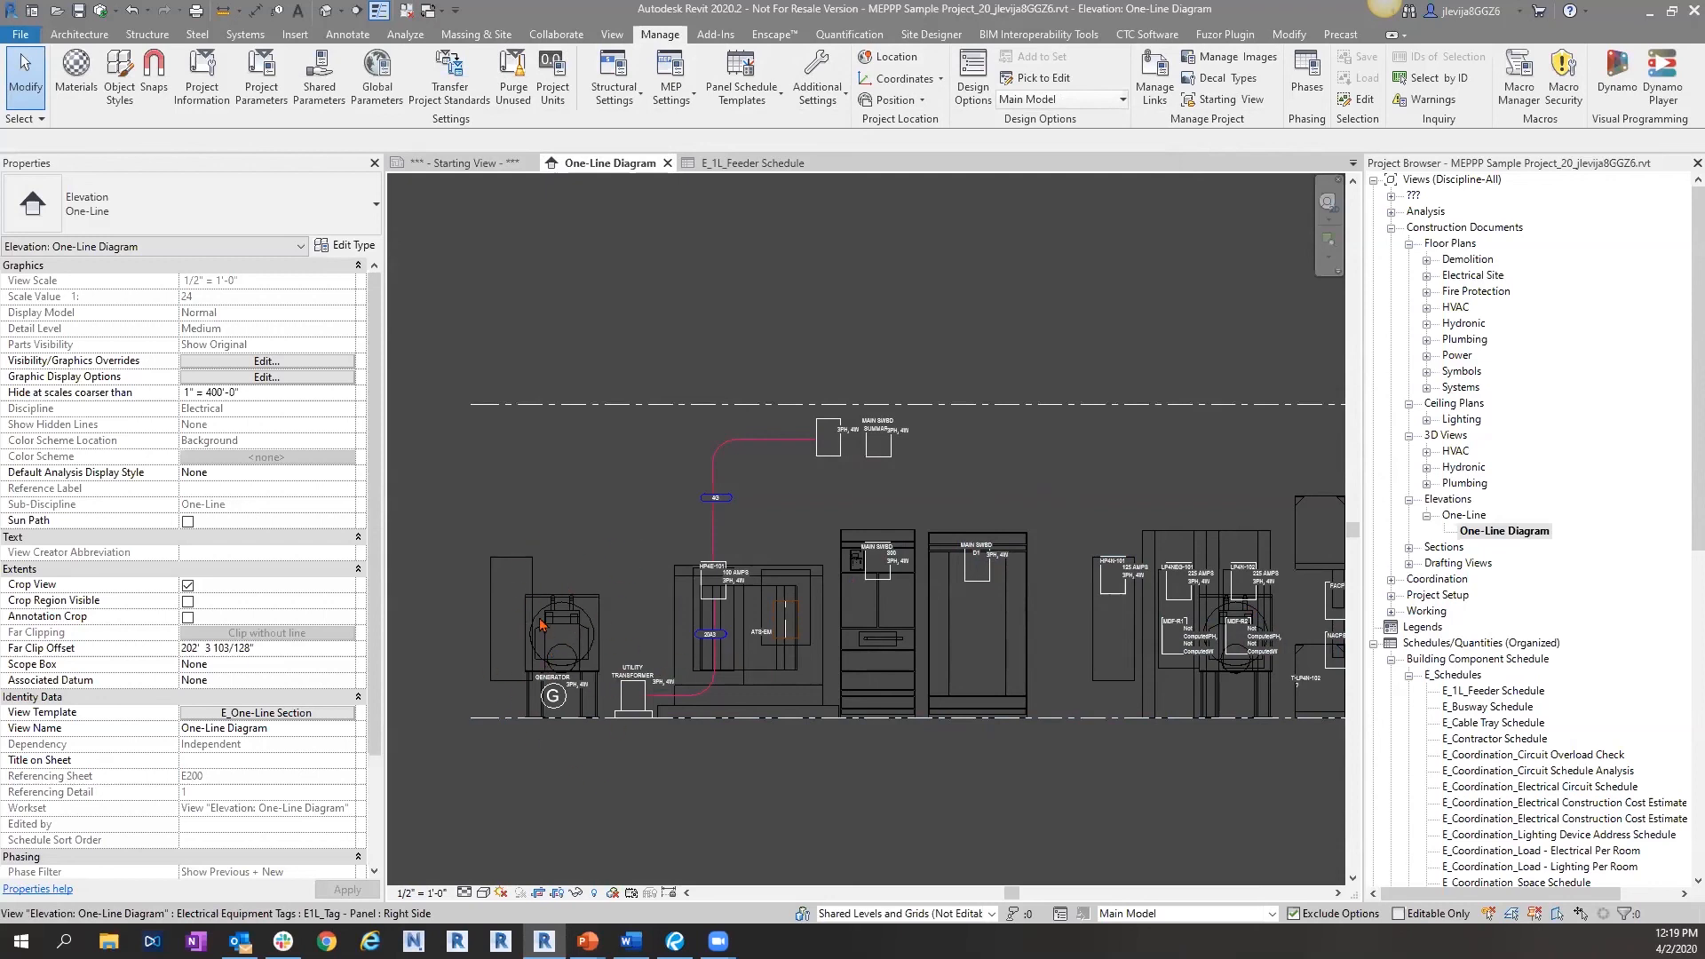
- Check the Electrical Equipment projection line override in the E_One-Line Section view template and close the template settings
left_click(277, 714)
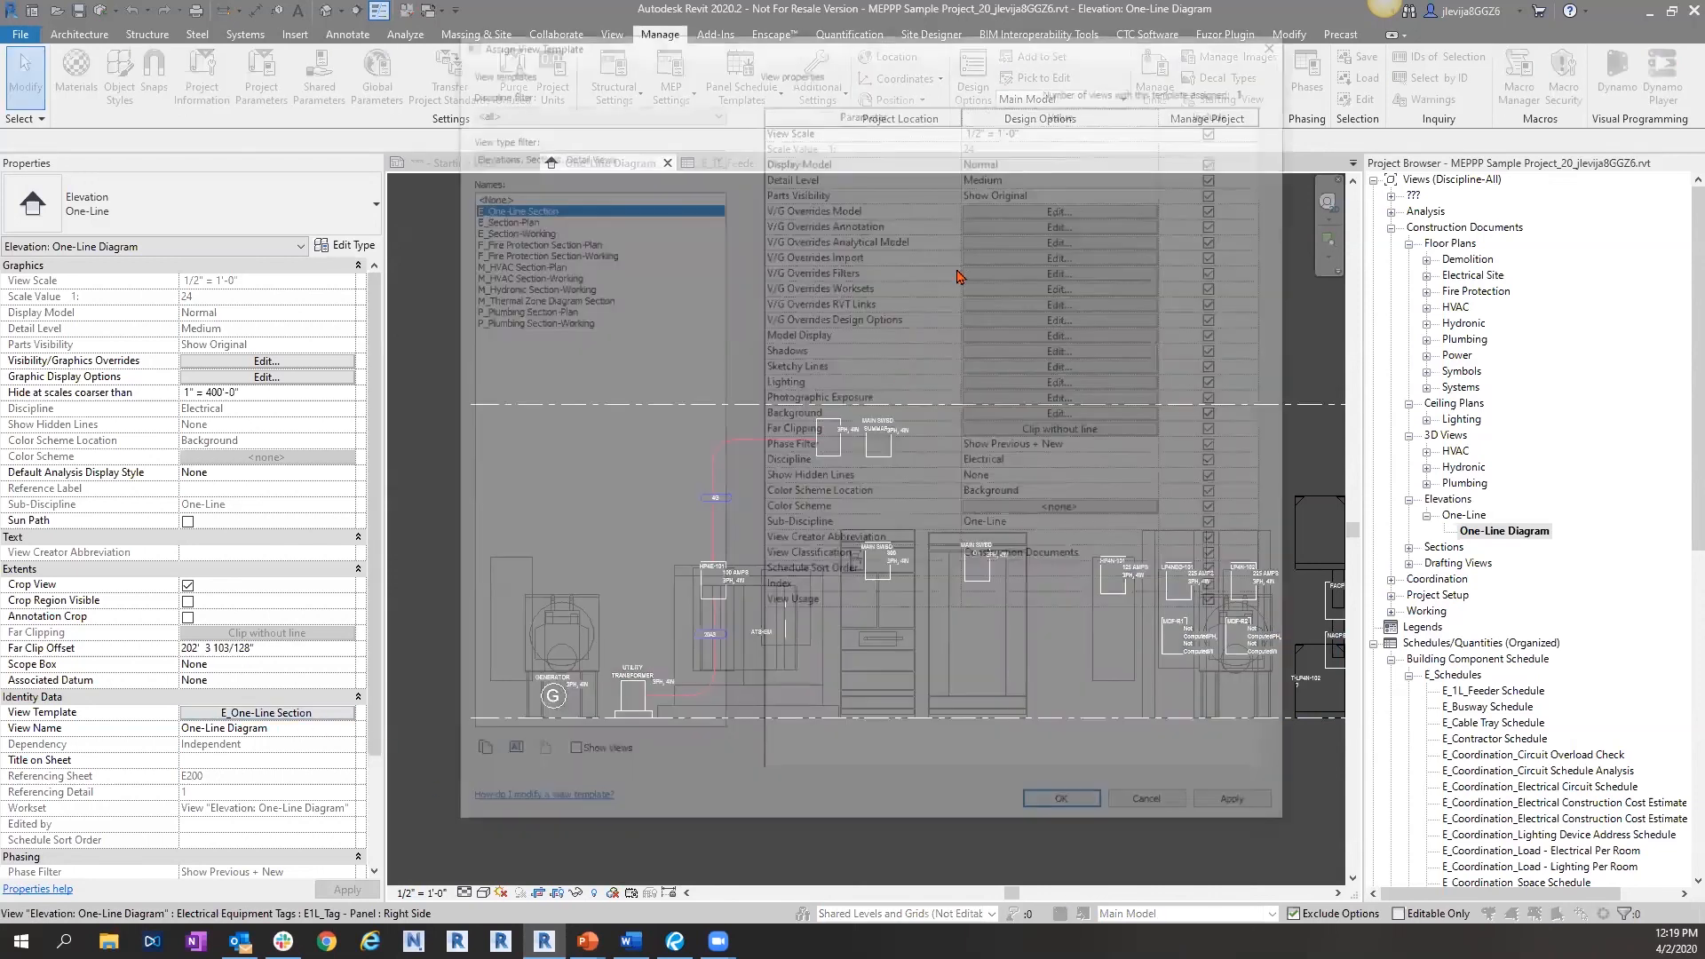
left_click(1063, 206)
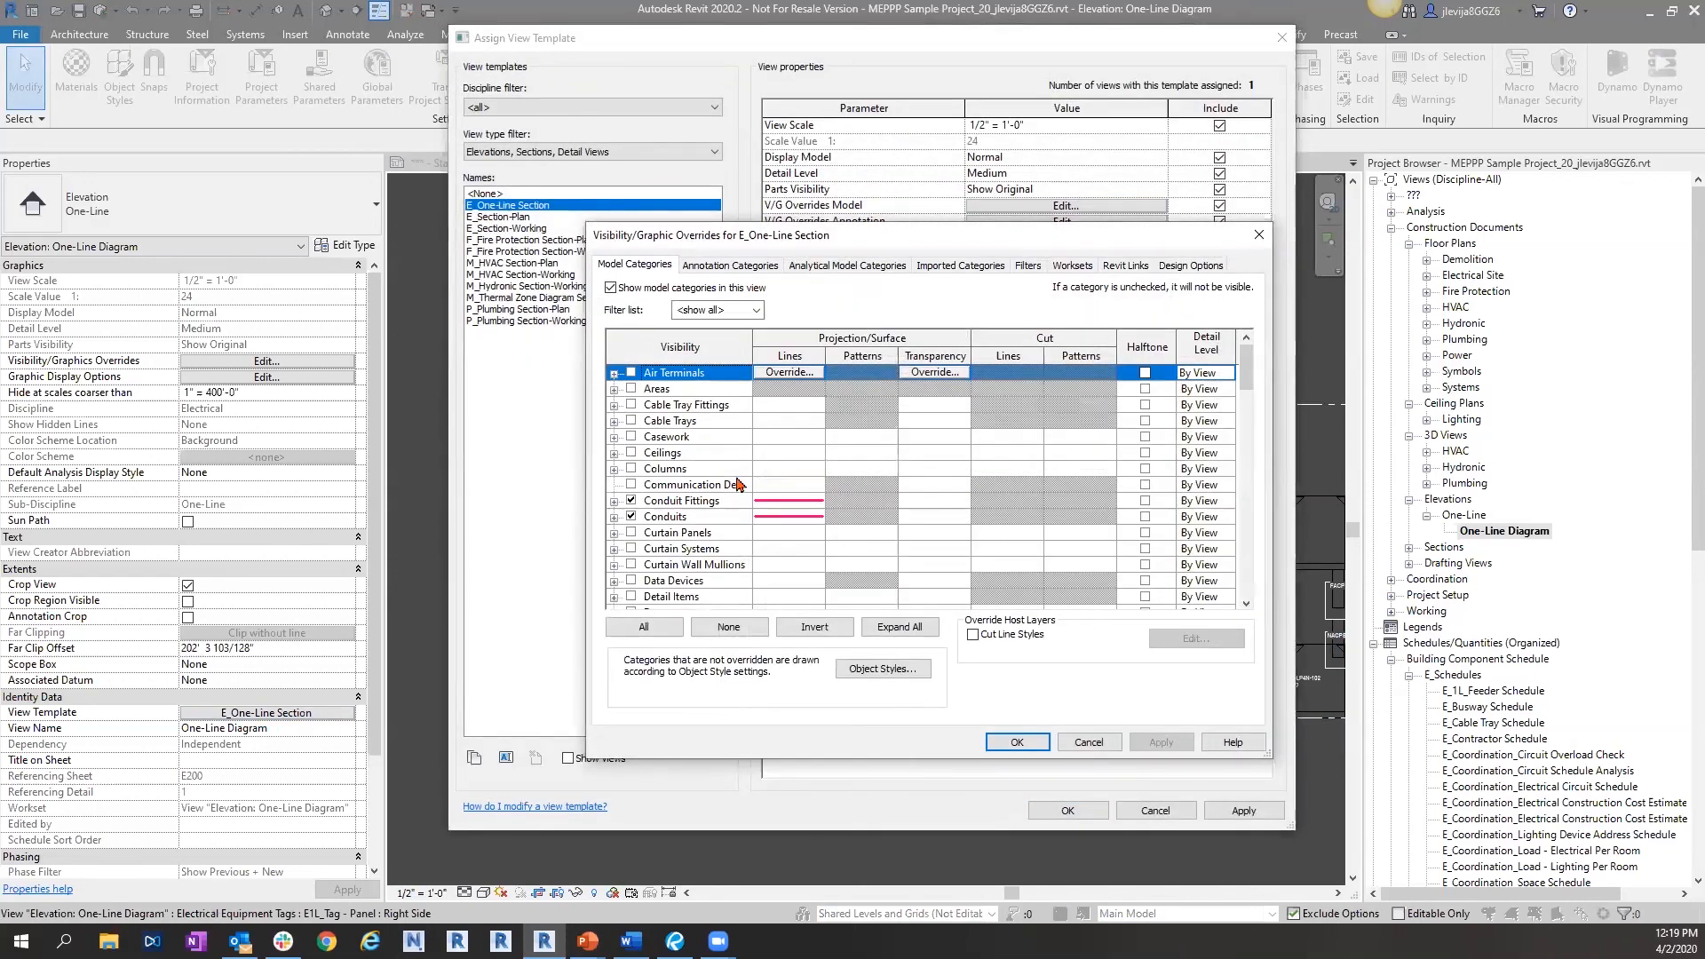
scroll(775, 560, "down", 4)
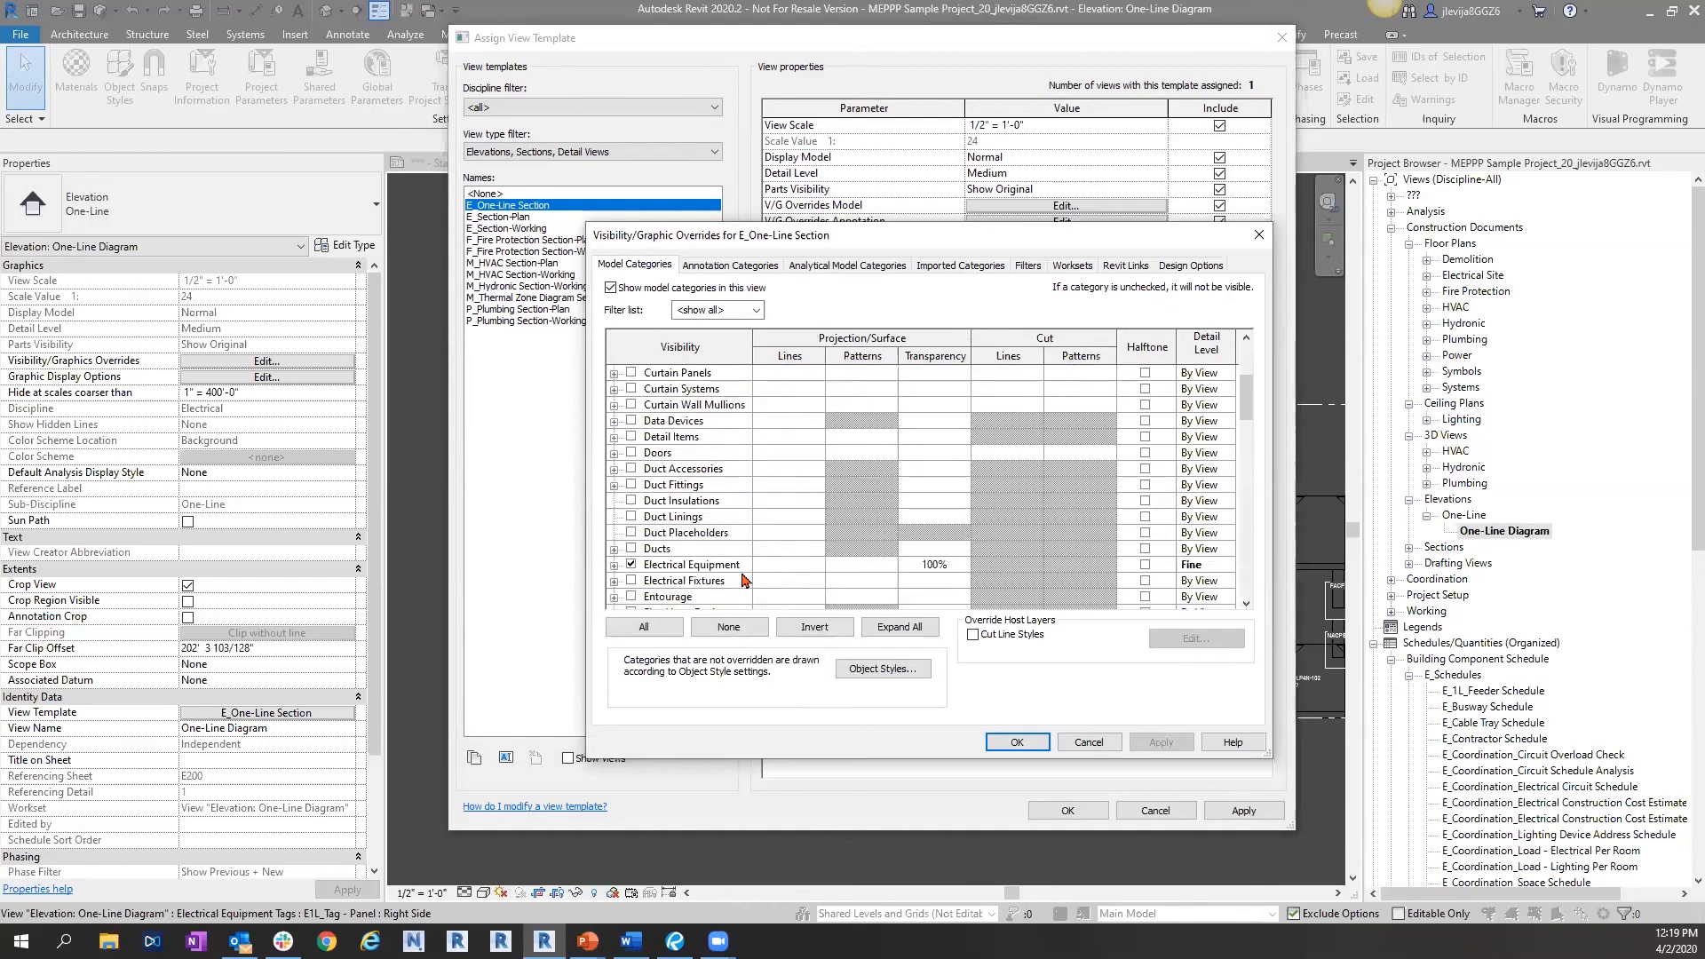
left_click(803, 534)
left_click(793, 534)
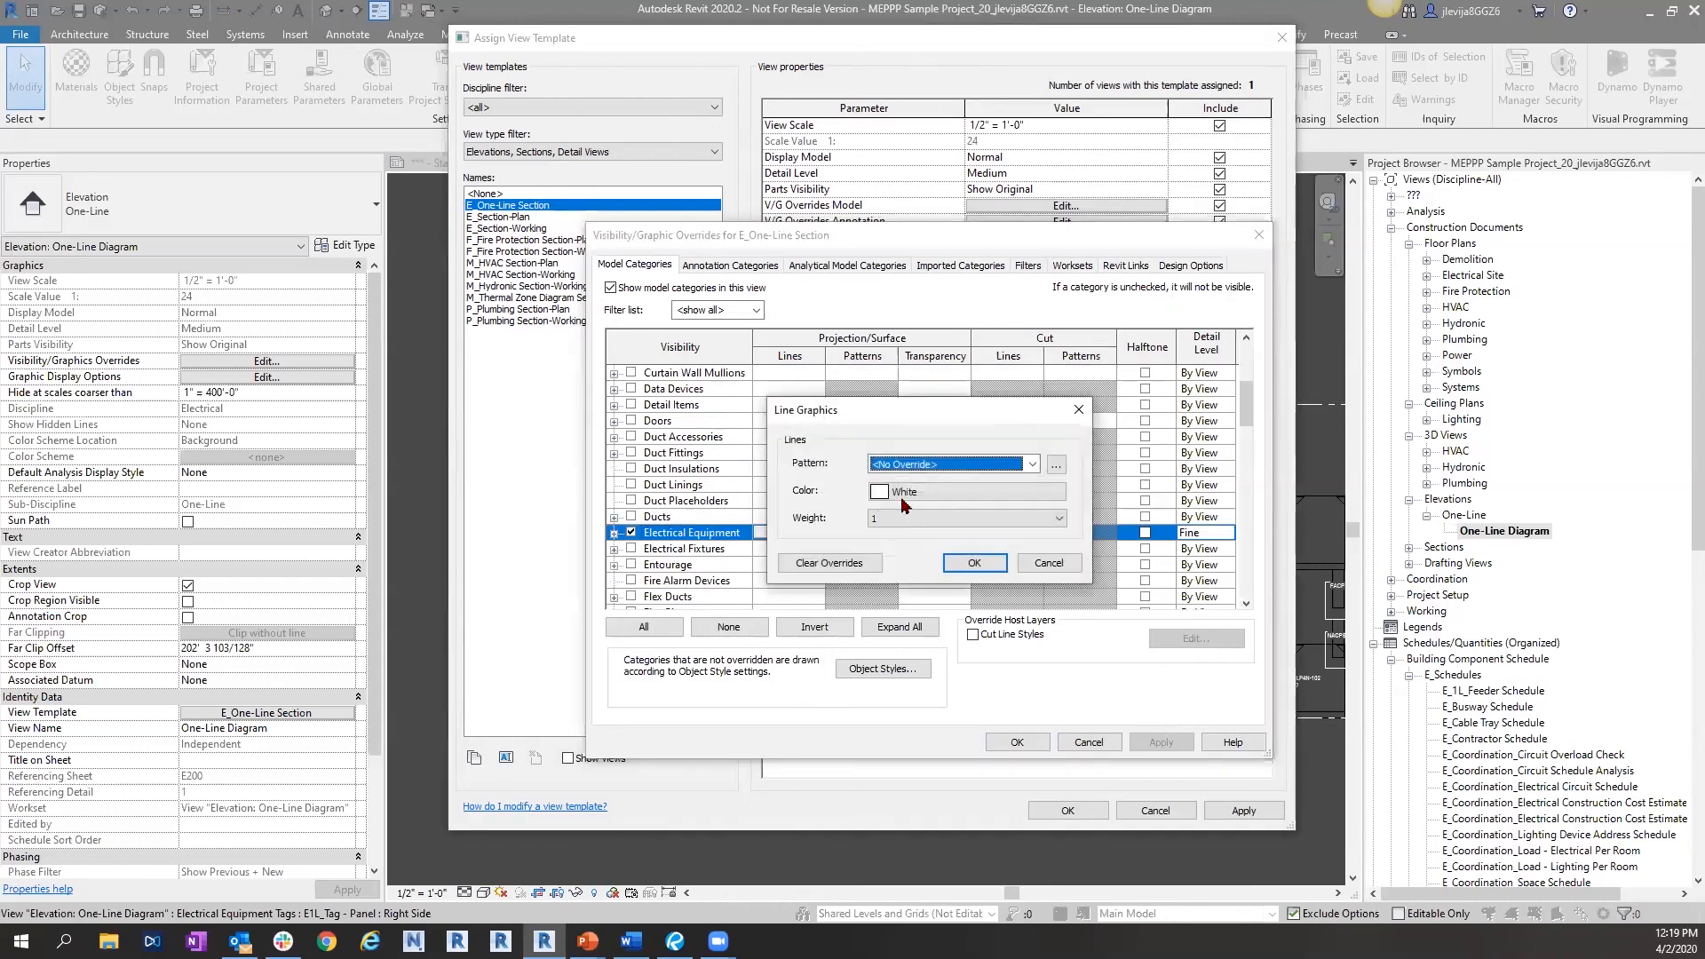
left_click(975, 563)
left_click(1017, 741)
left_click(1070, 811)
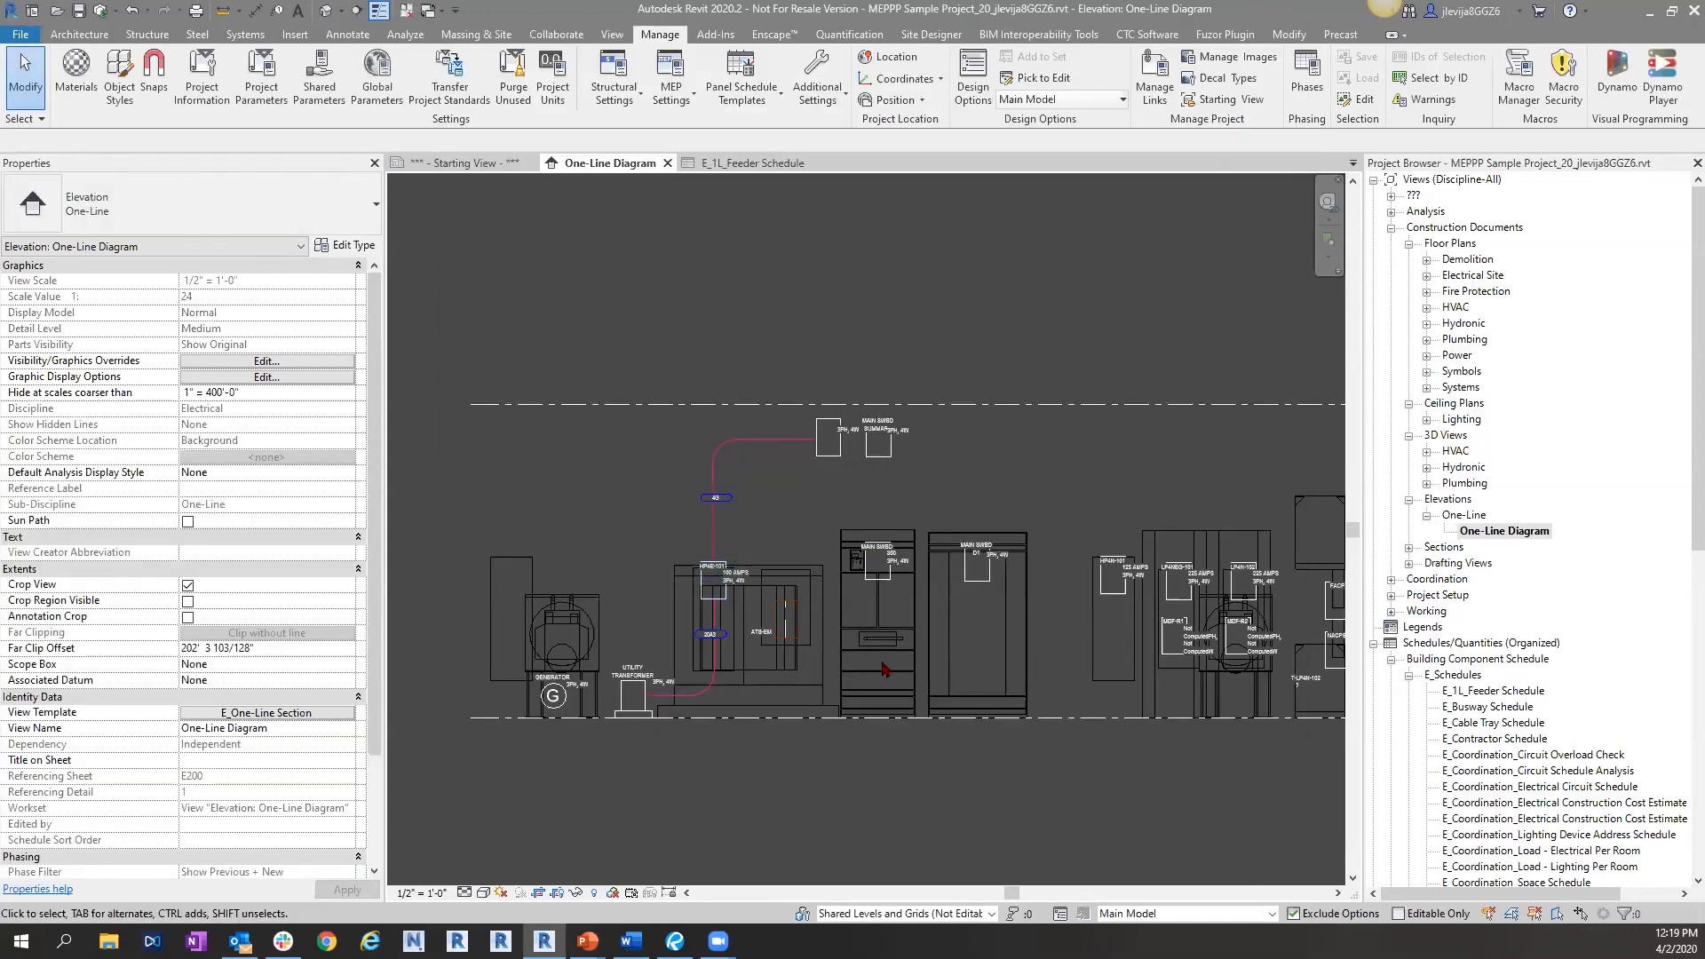
scroll(884, 668, "down", 5)
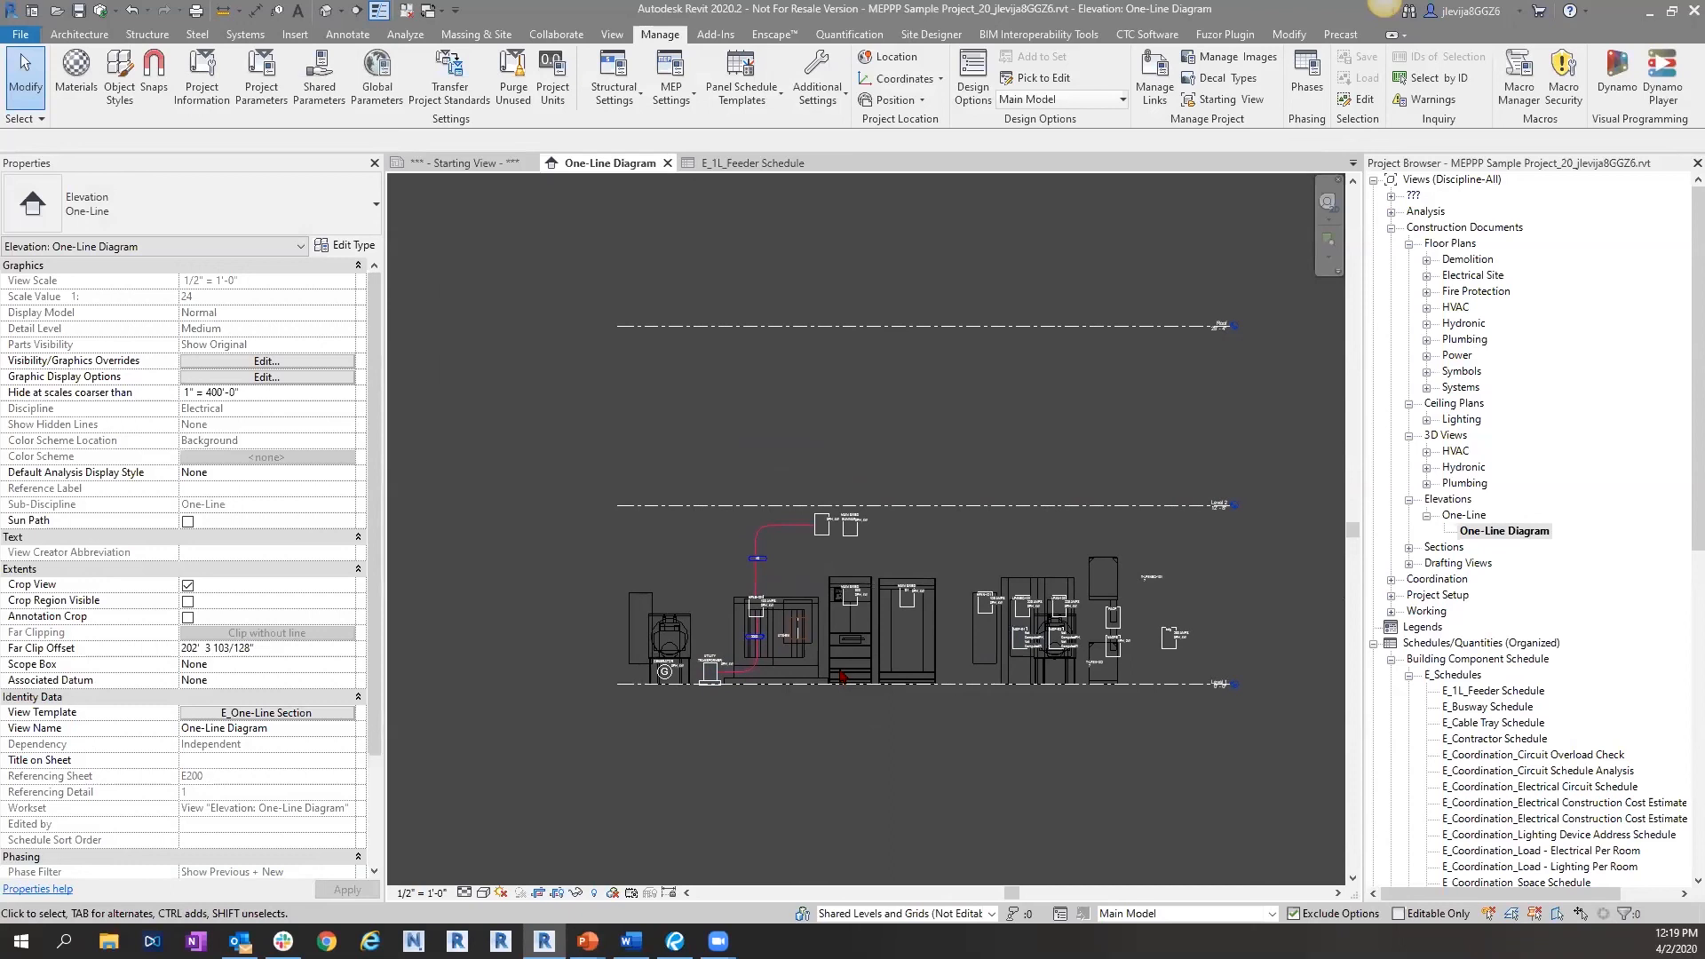
scroll(727, 675, "up", 1)
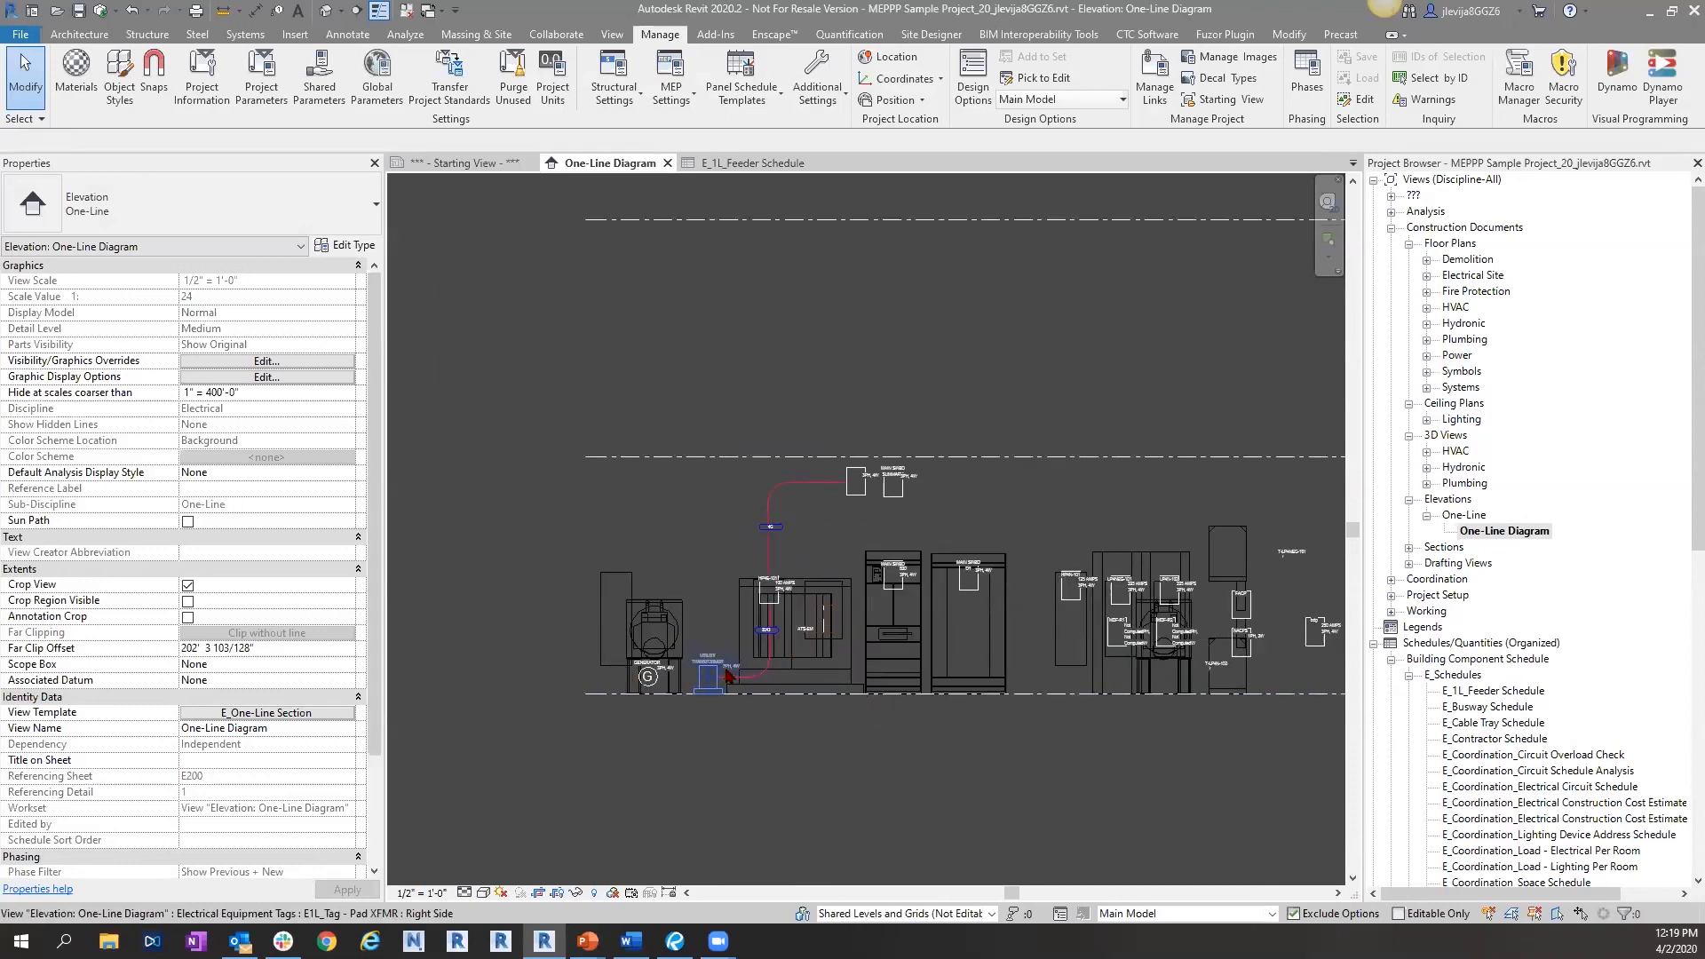
scroll(727, 675, "up", 1)
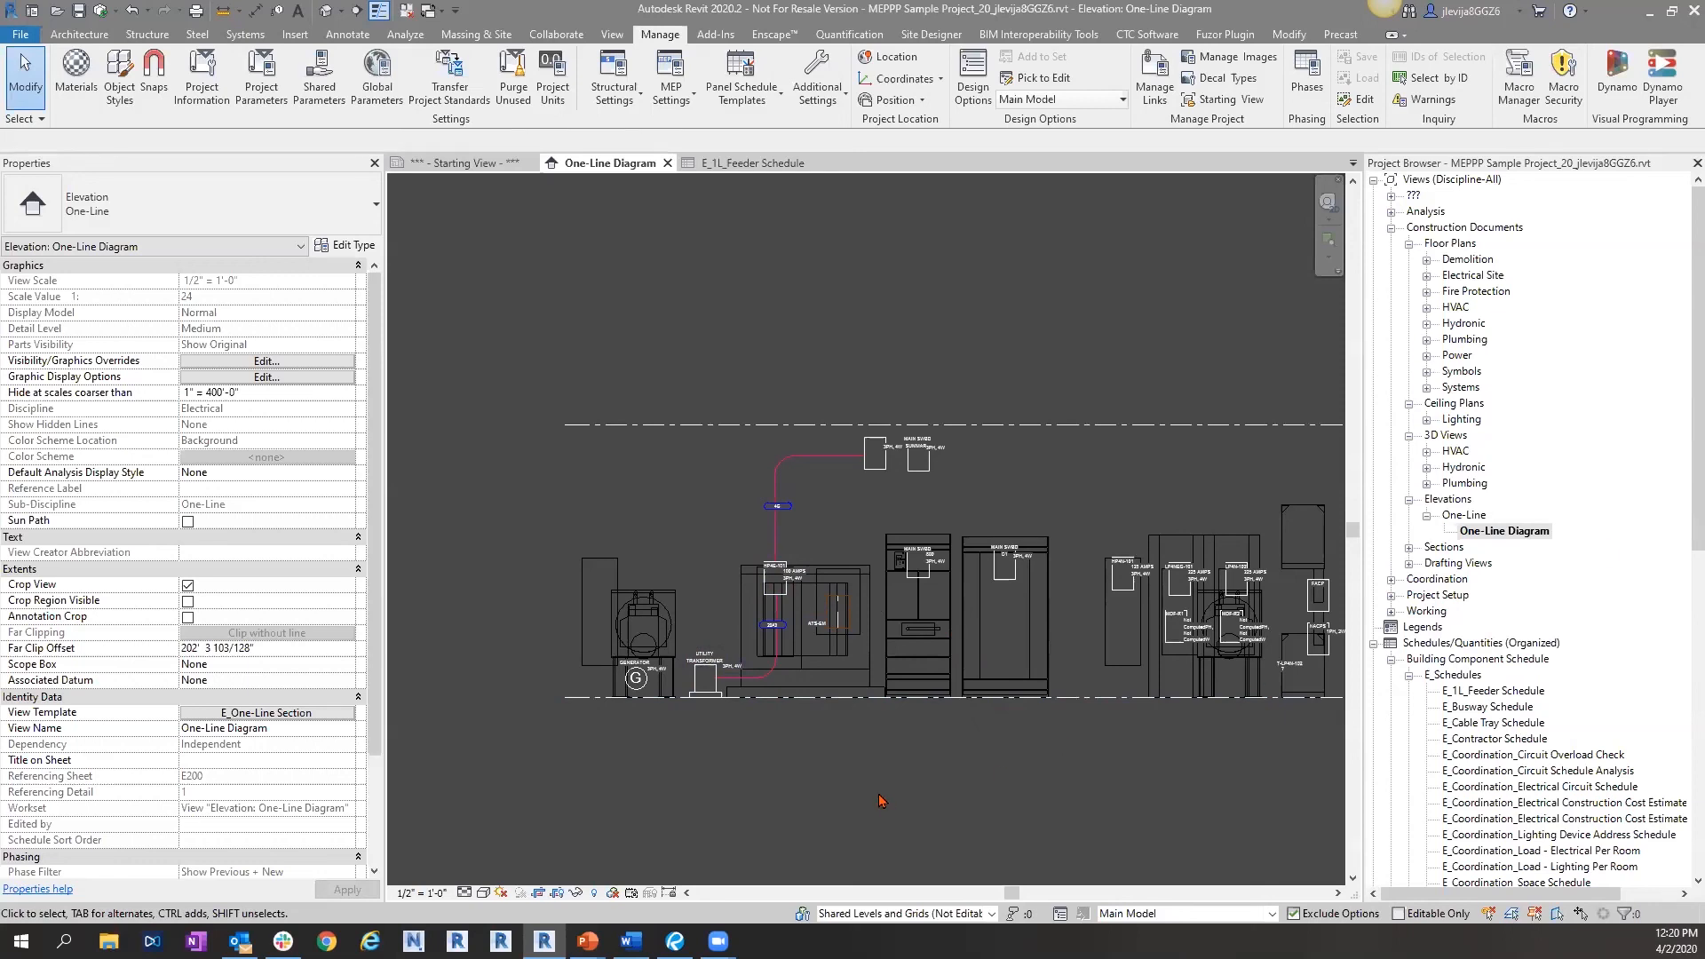
scroll(881, 801, "down", 5)
middle_click_drag(917, 750, 910, 707)
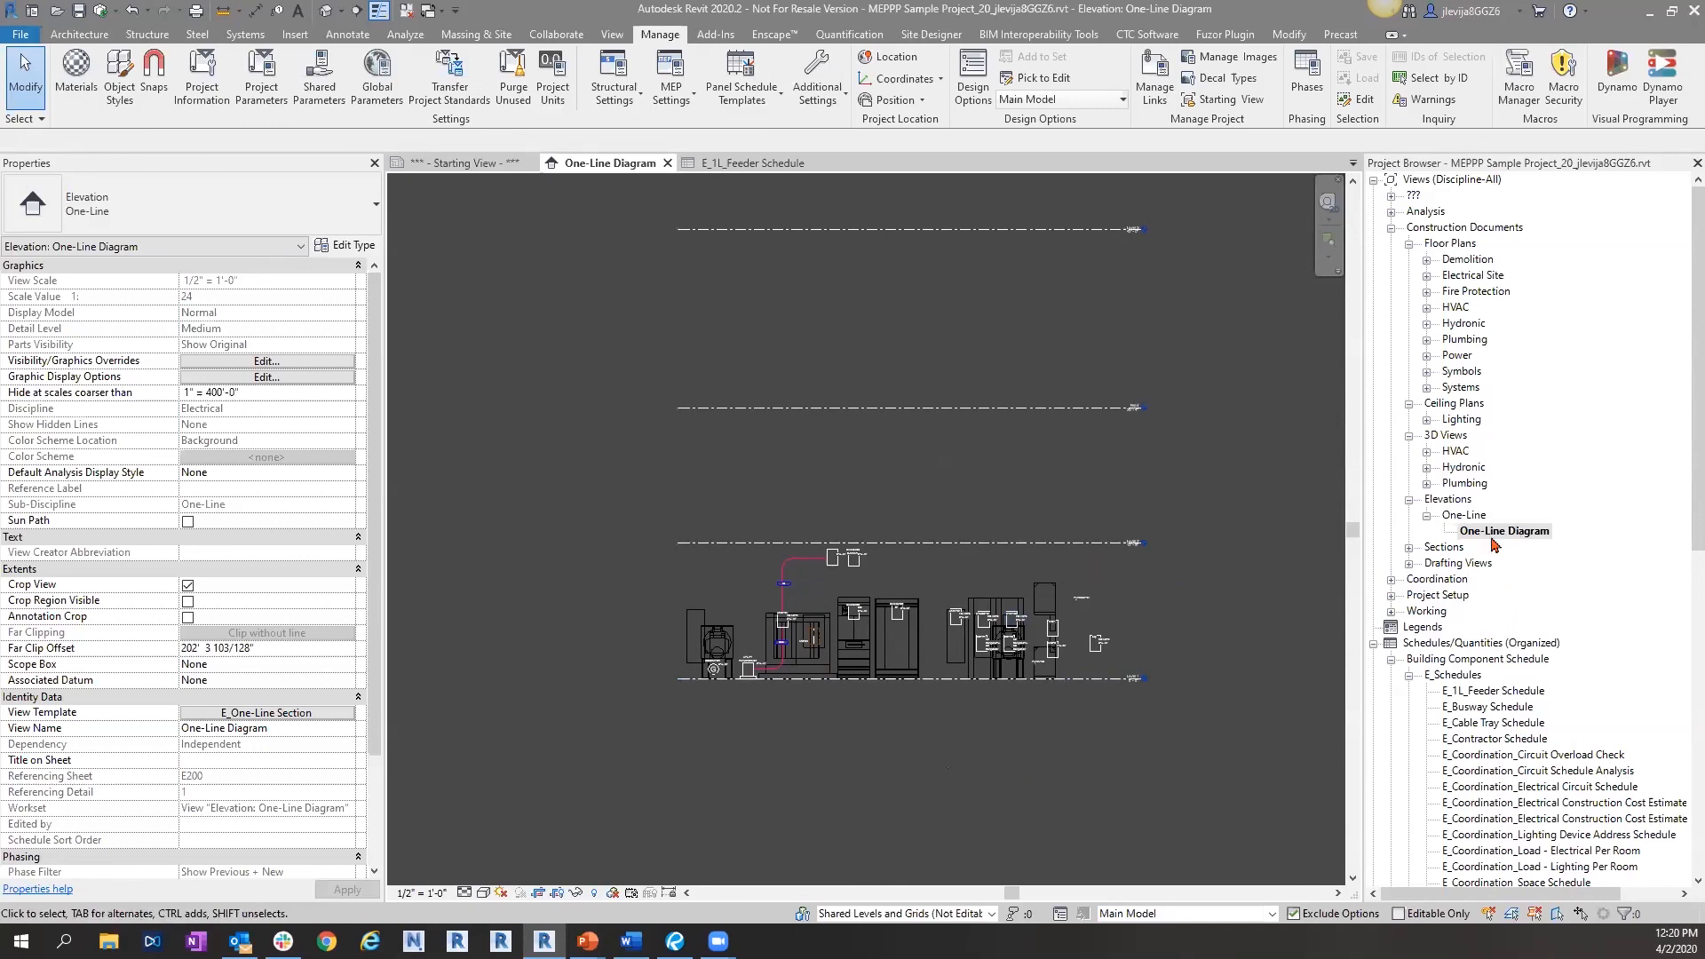
- Duplicate the One-Line Diagram elevation view without detailing and dismiss the save reminder
right_click(1520, 531)
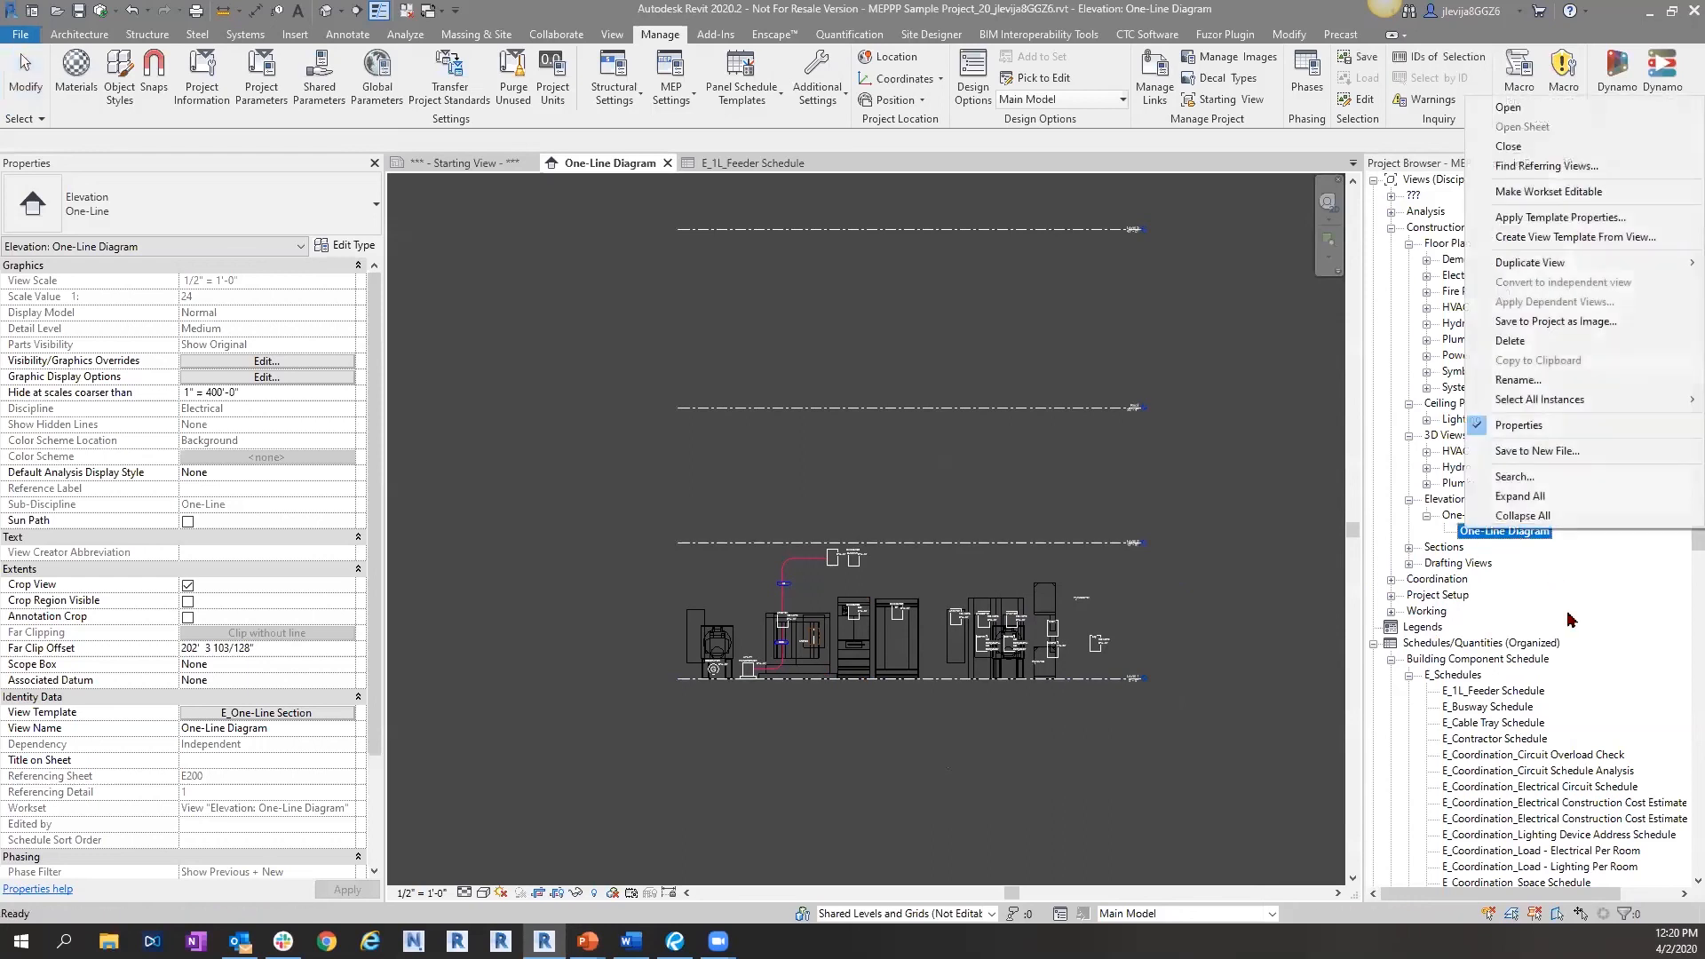
mouse_move(1553, 270)
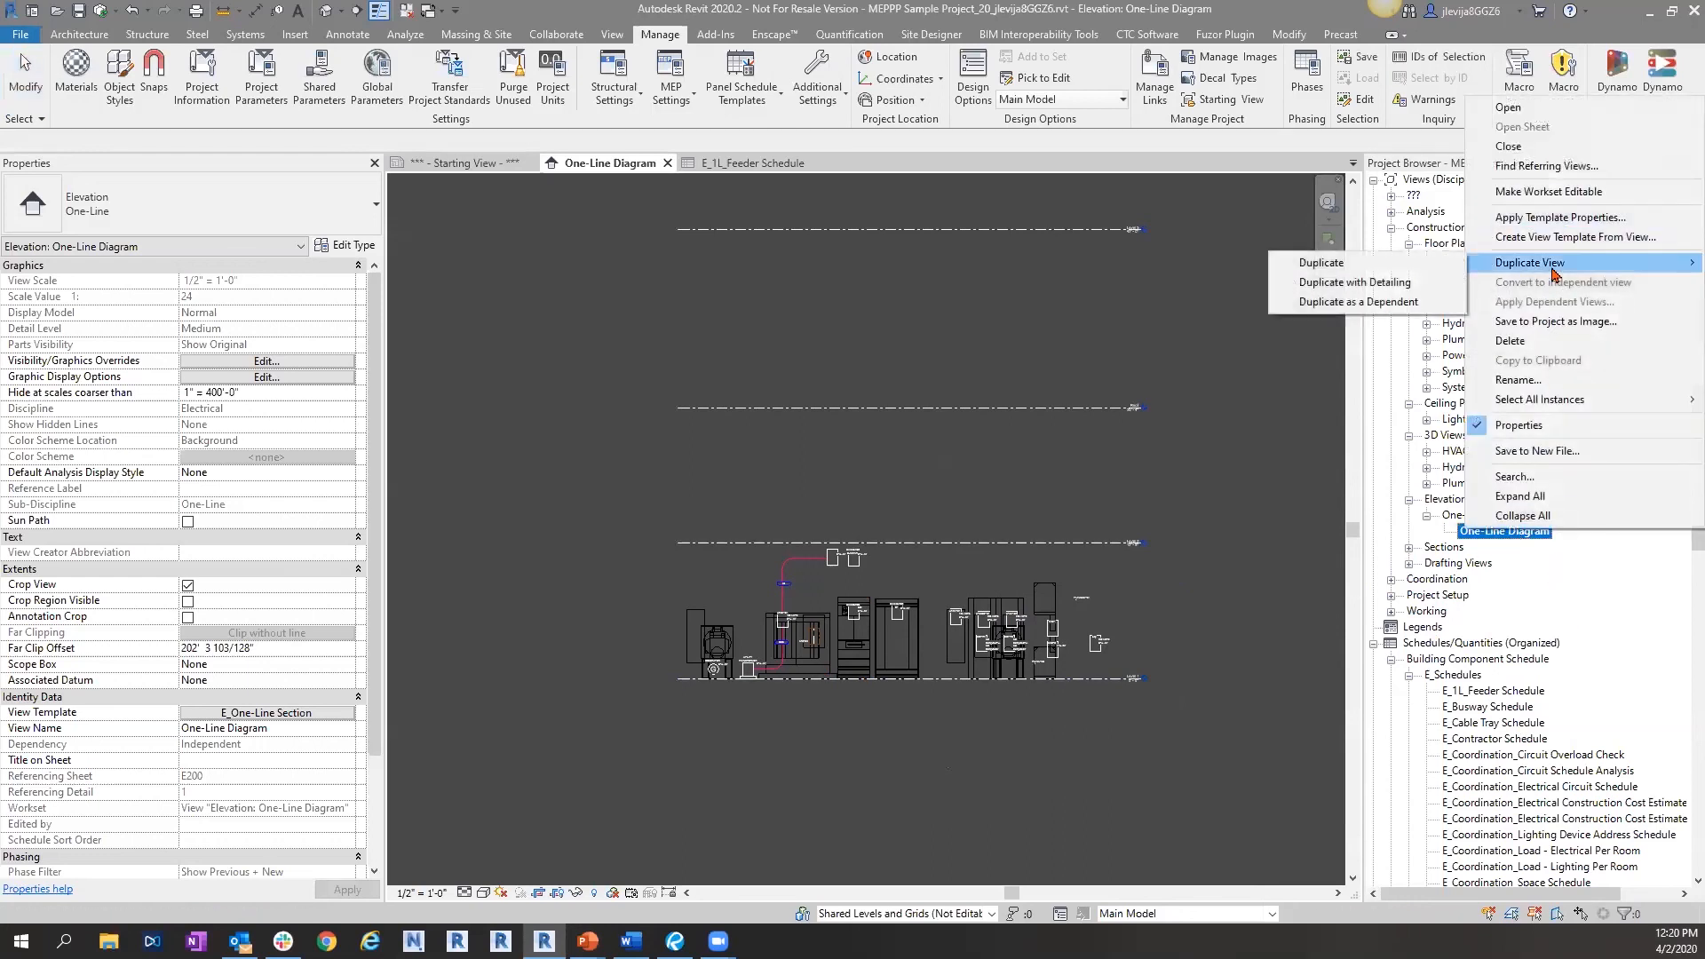
left_click(1353, 268)
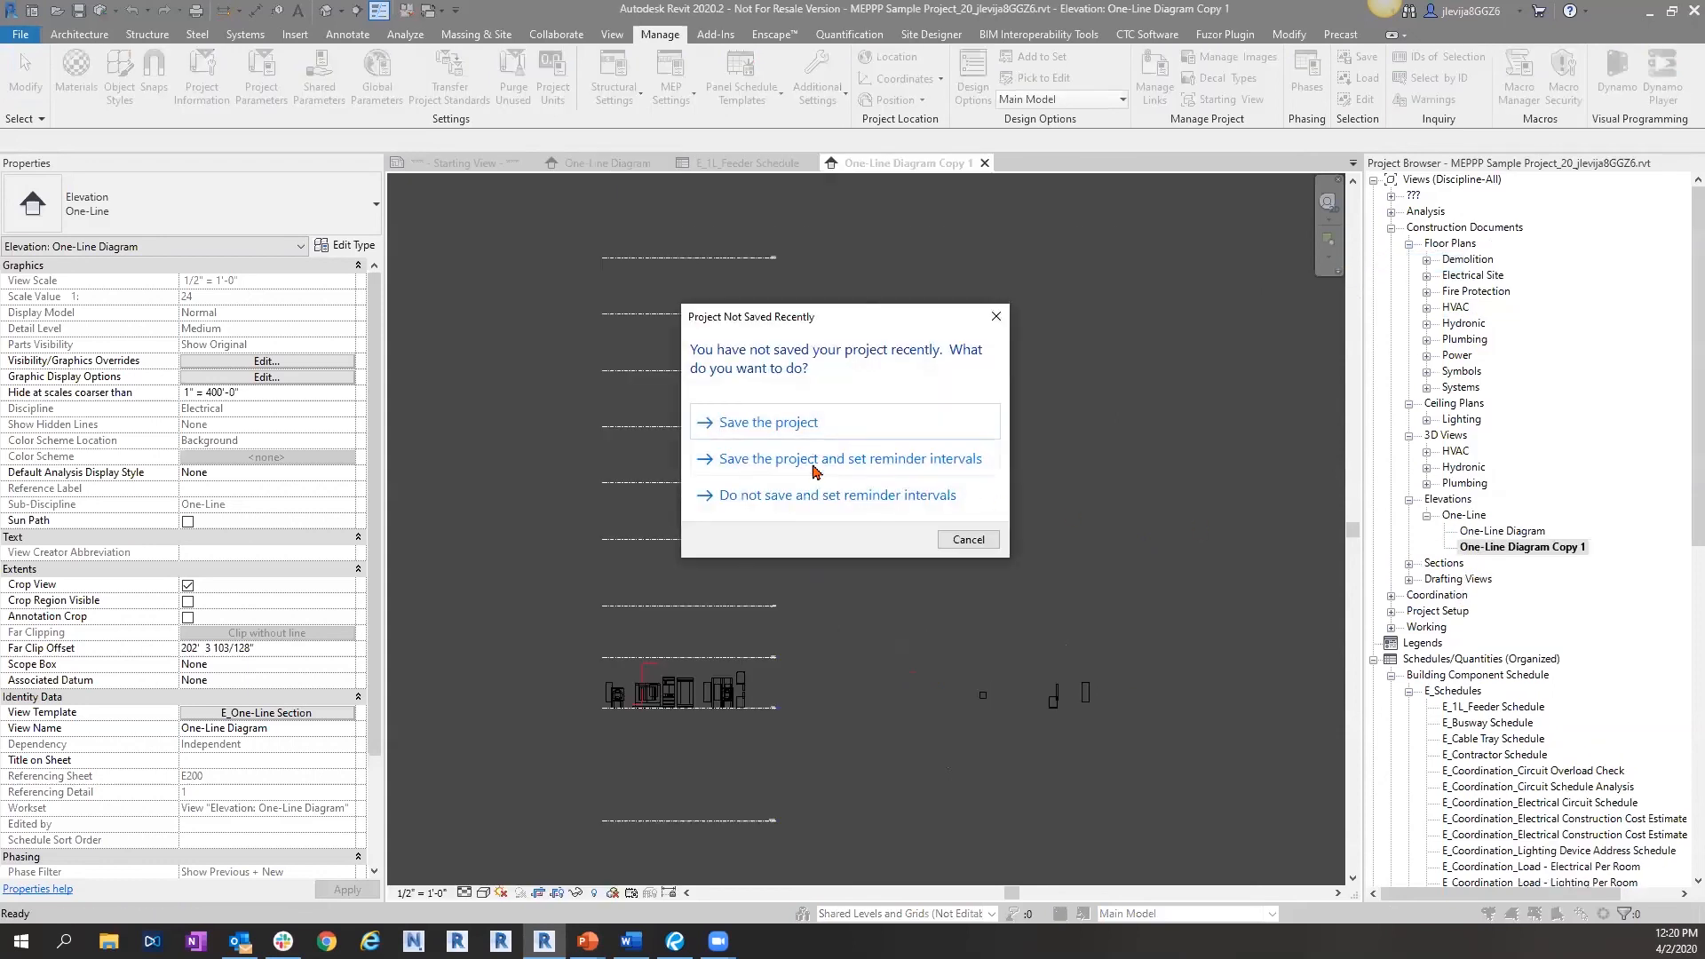
left_click(968, 540)
scroll(805, 690, "up", 5)
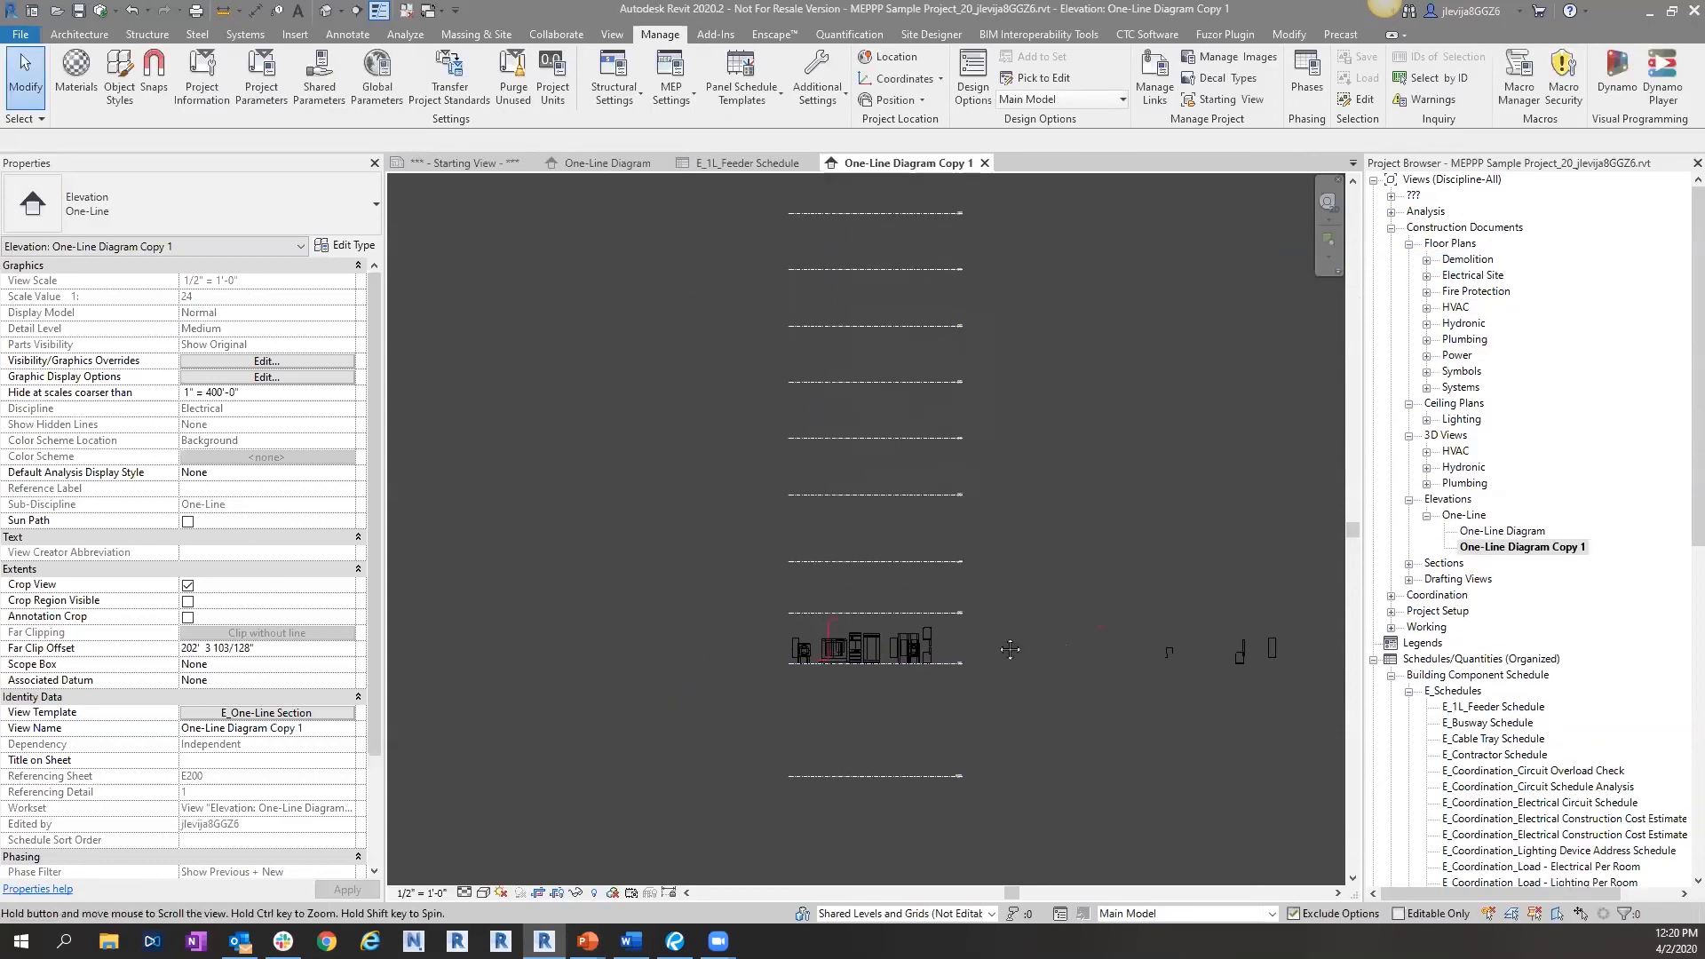
scroll(802, 514, "up", 2)
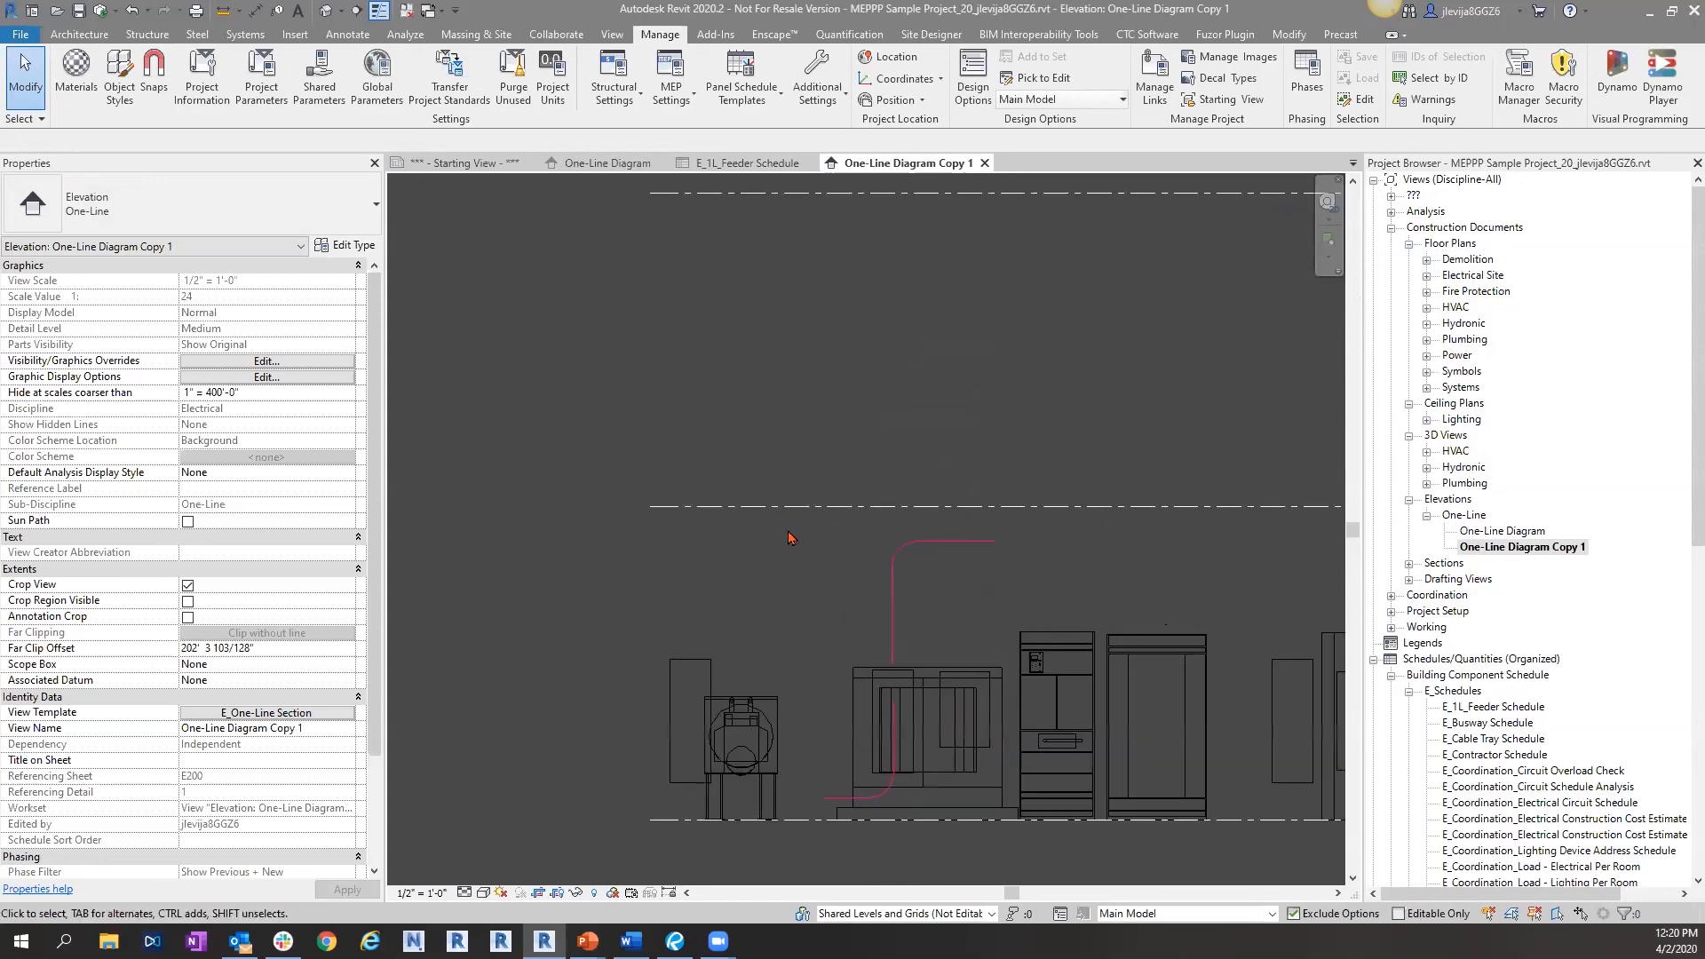
left_click_drag(779, 539, 1115, 813)
left_click_drag(744, 513, 1094, 865)
left_click_drag(786, 419, 1111, 887)
- Make One-Line the active design option and E_Power the active workset
left_click(1140, 915)
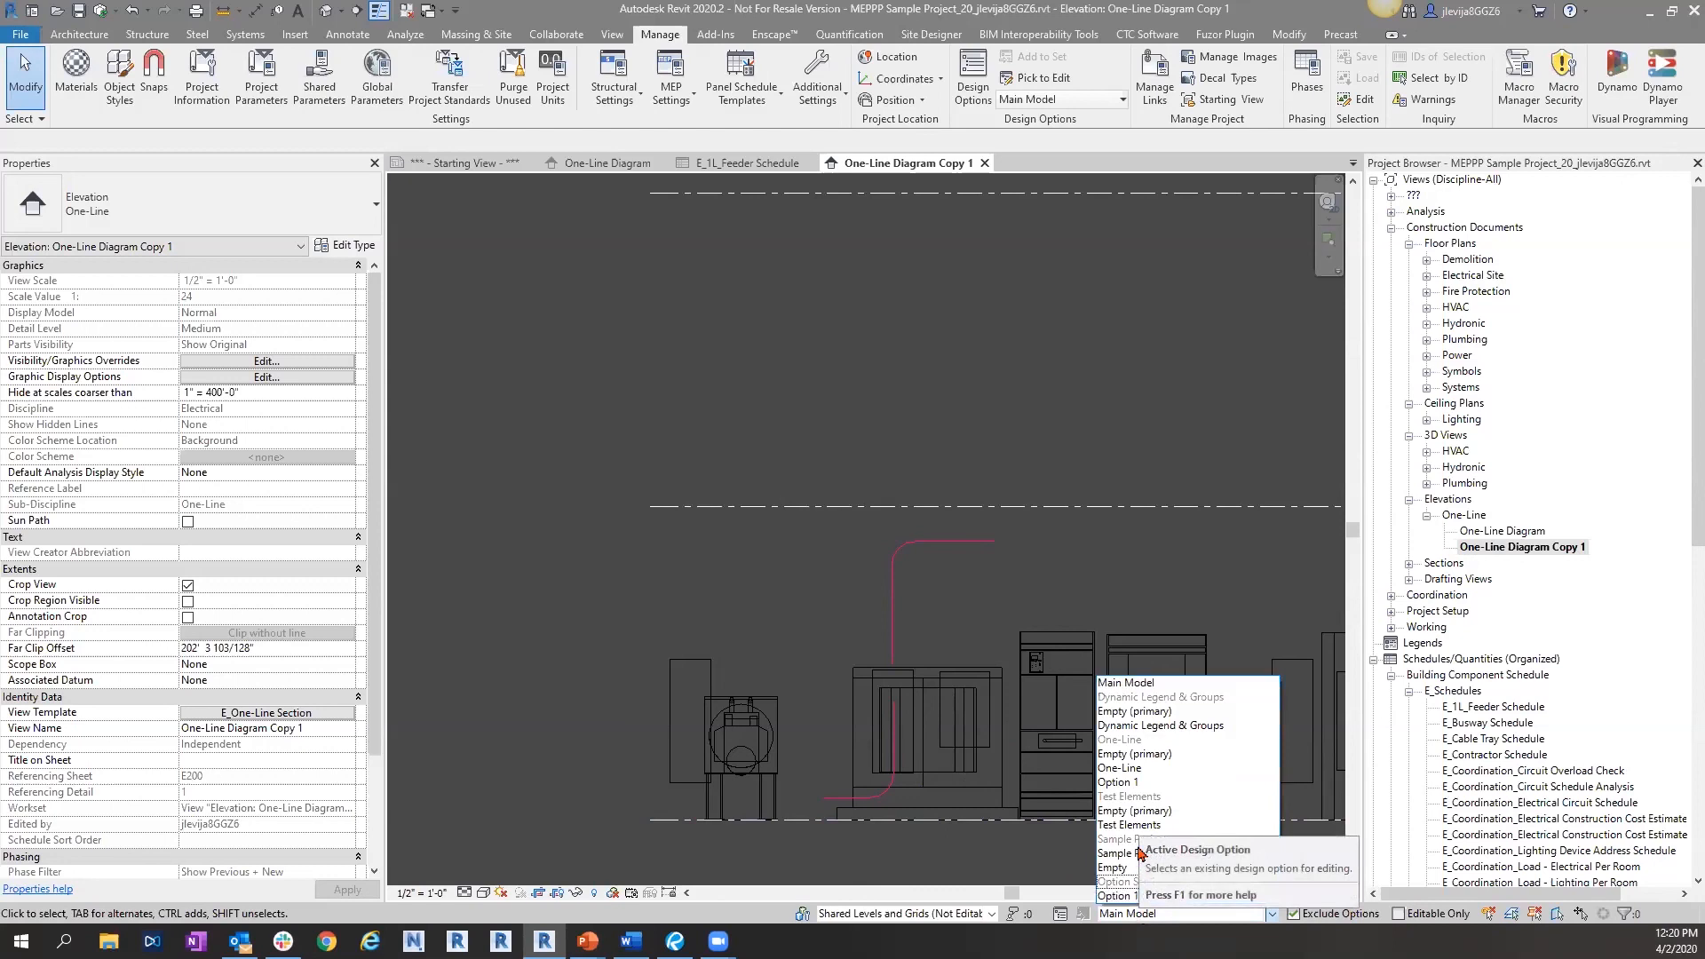
left_click(1162, 769)
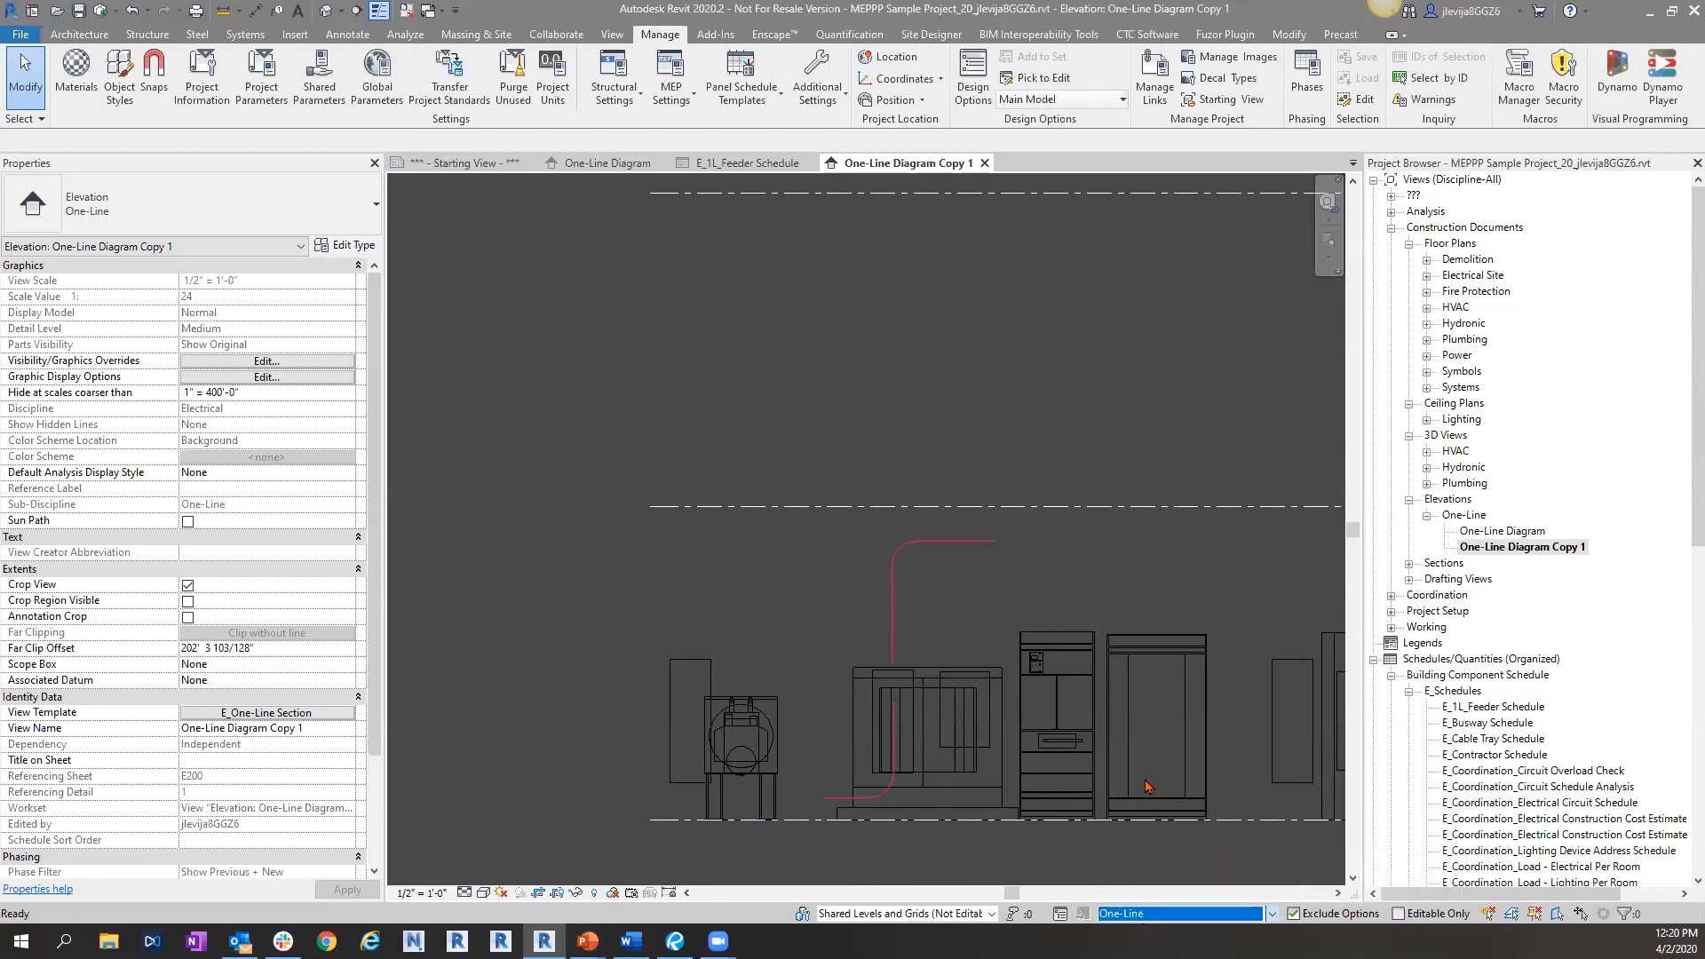
left_click(951, 915)
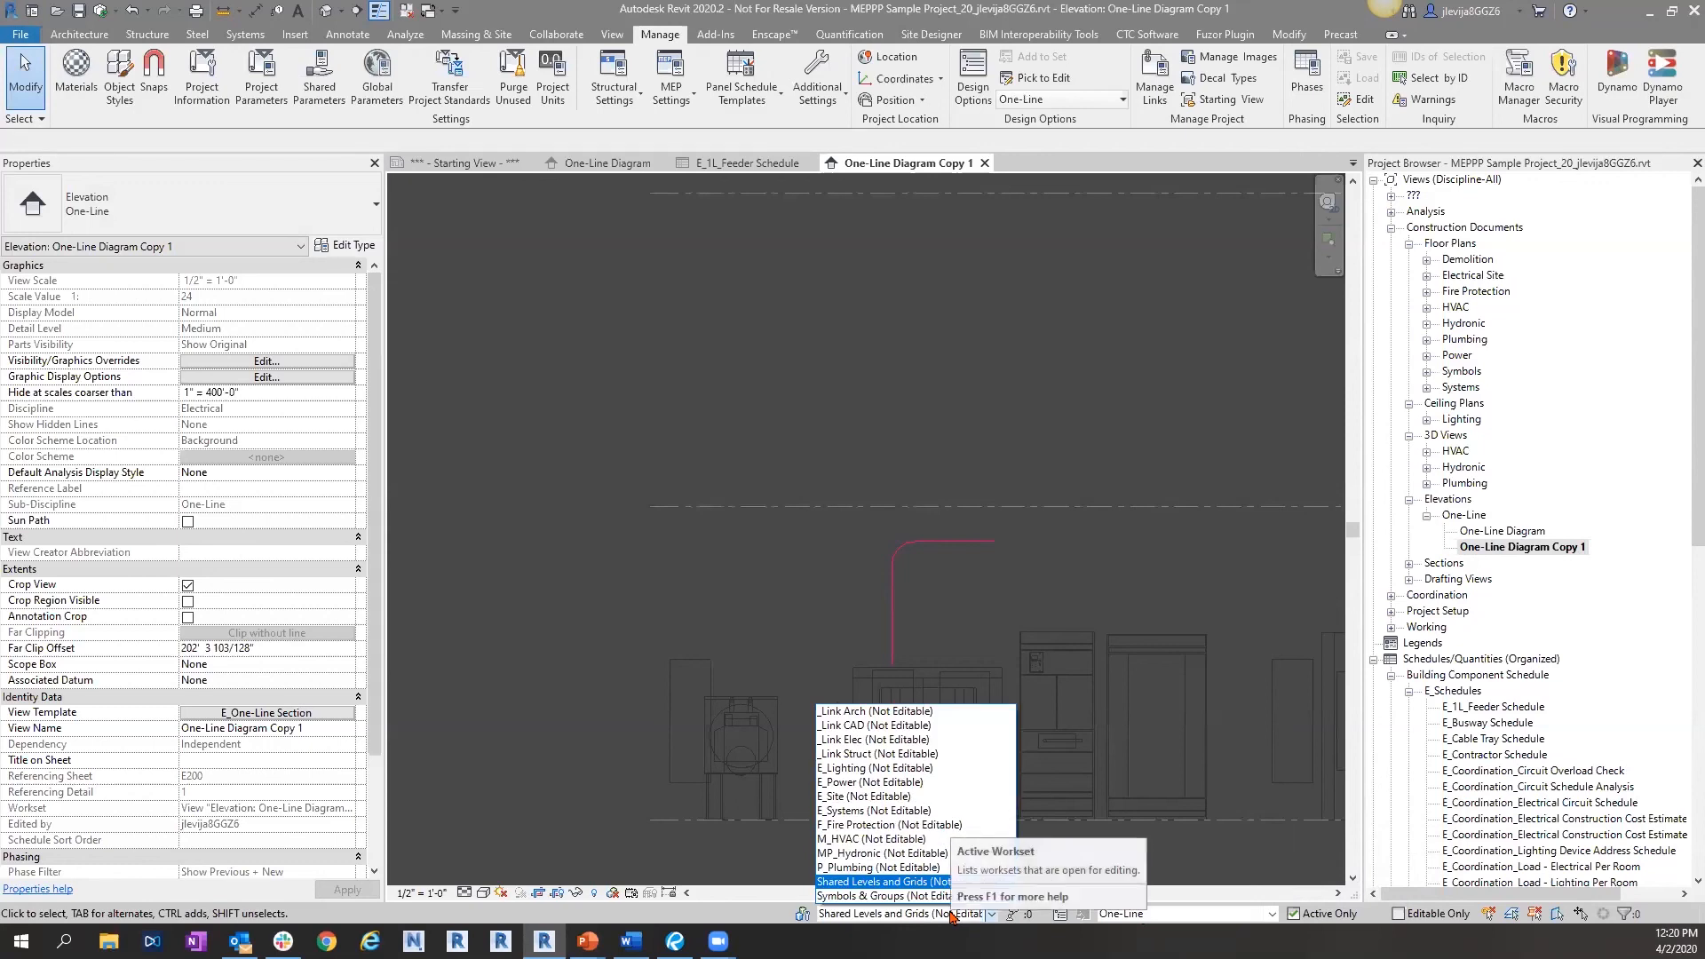
left_click(951, 787)
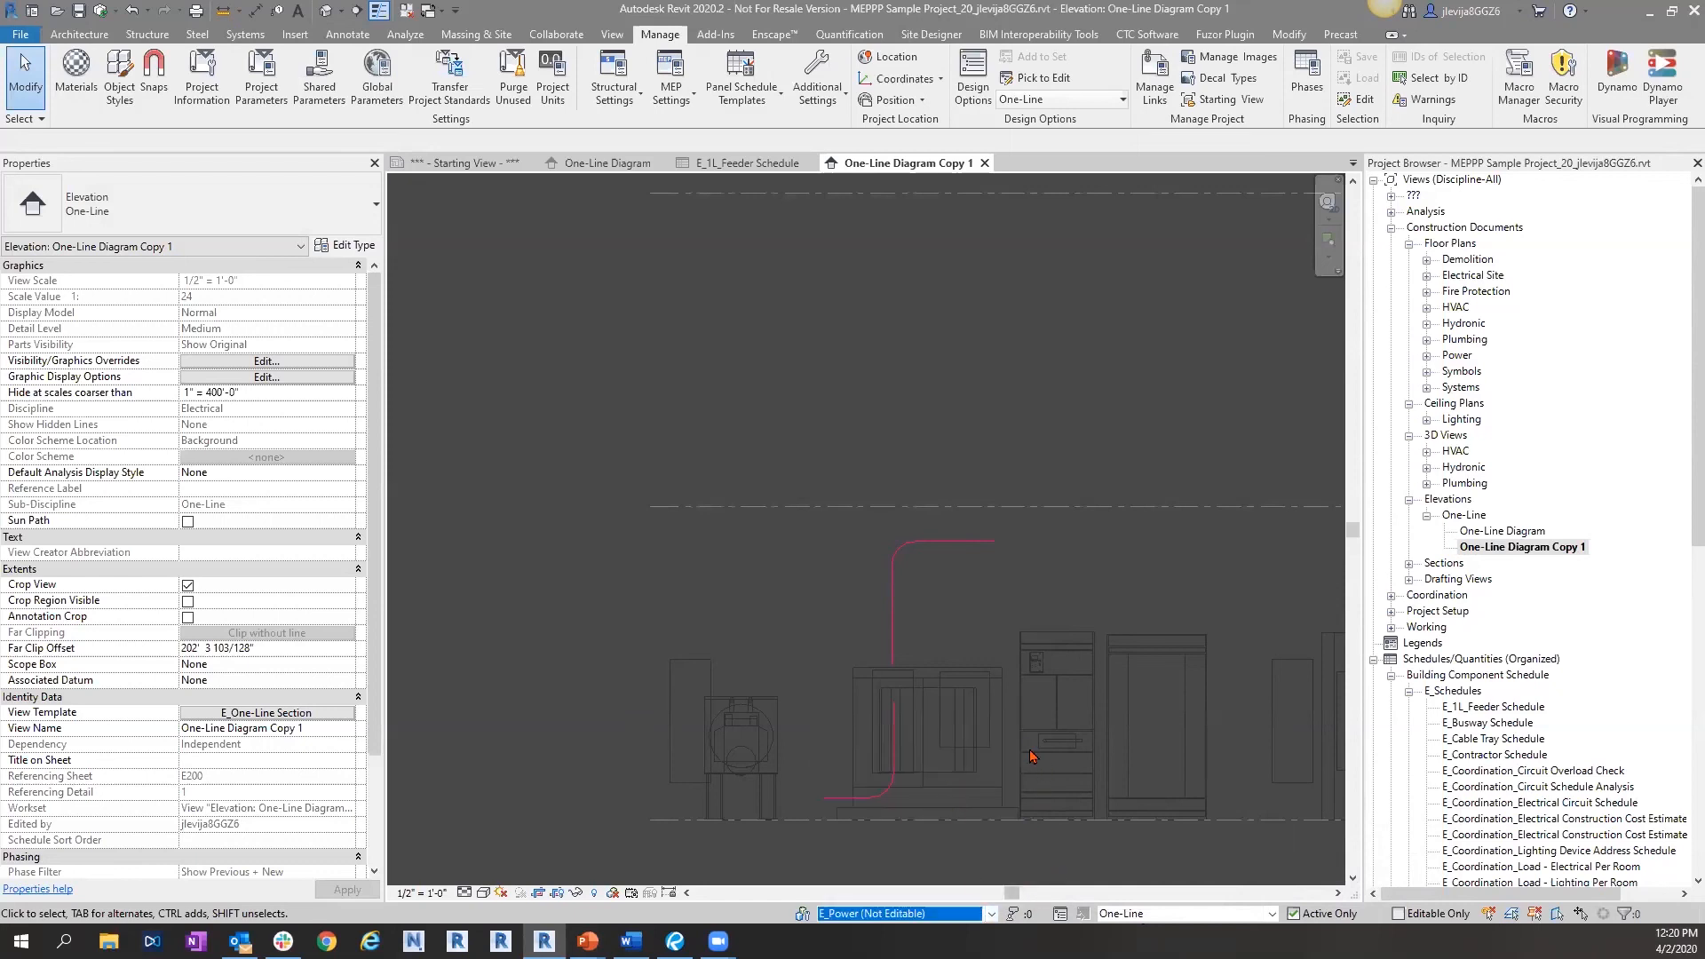
- Delete the conduit run and its fittings from the One-Line design option in the duplicated elevation
left_click_drag(742, 402, 1106, 854)
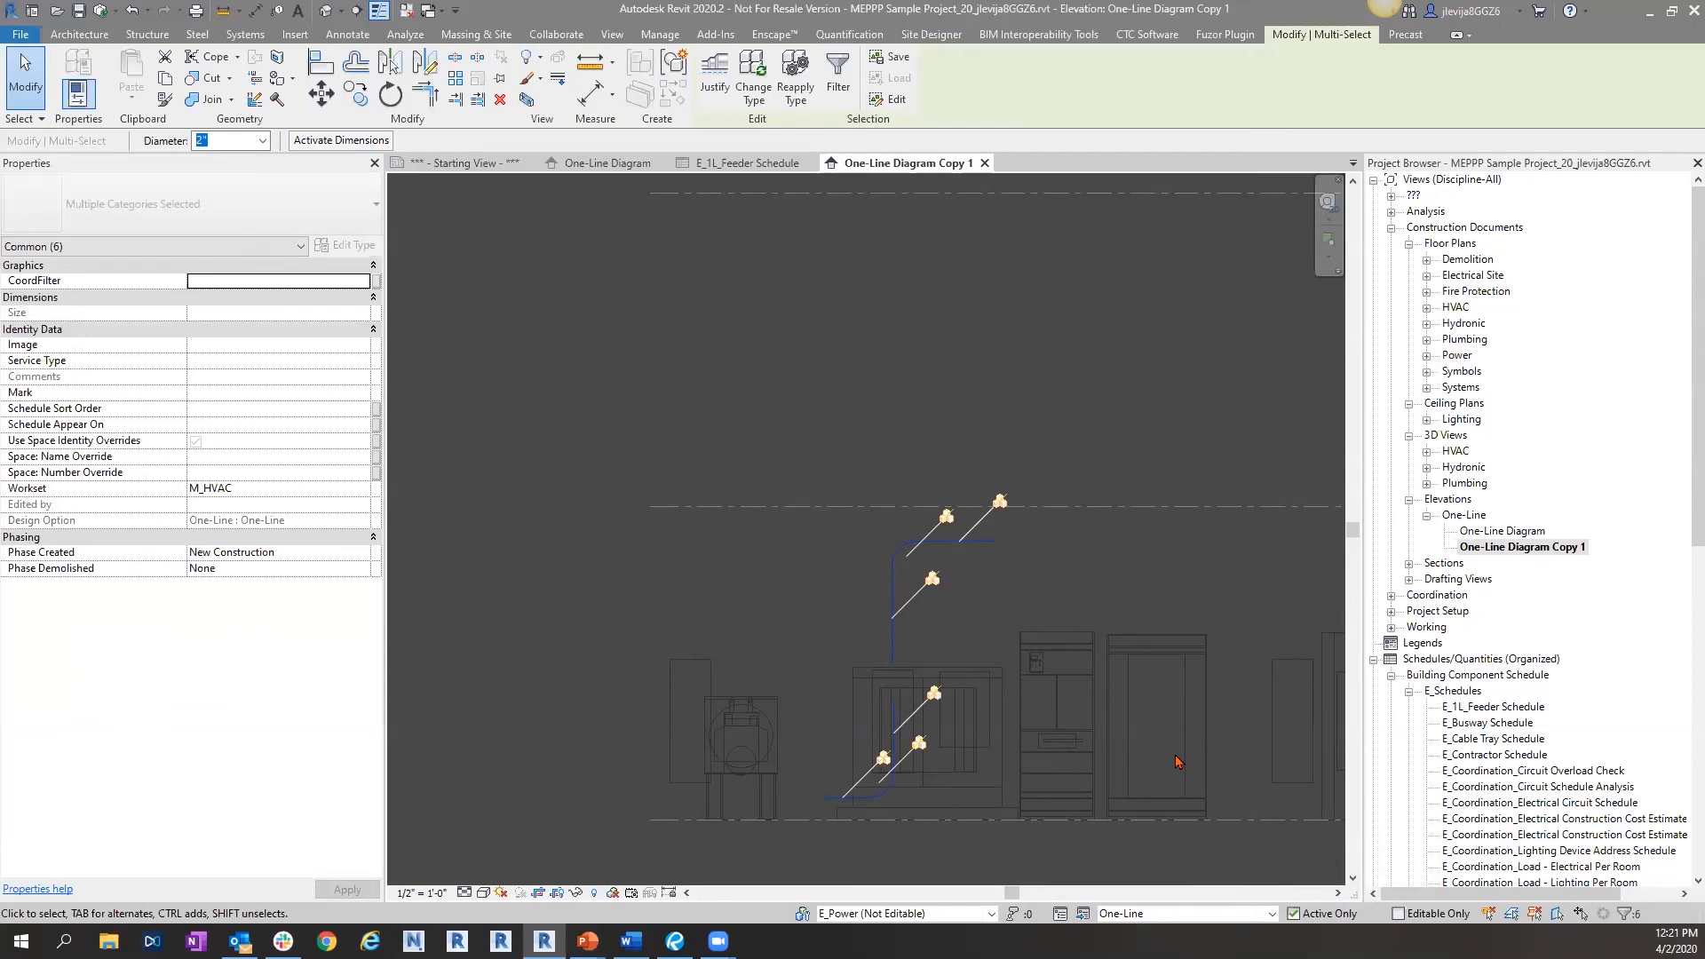
key("Delete")
scroll(891, 630, "down", 2)
middle_click_drag(919, 651, 905, 635)
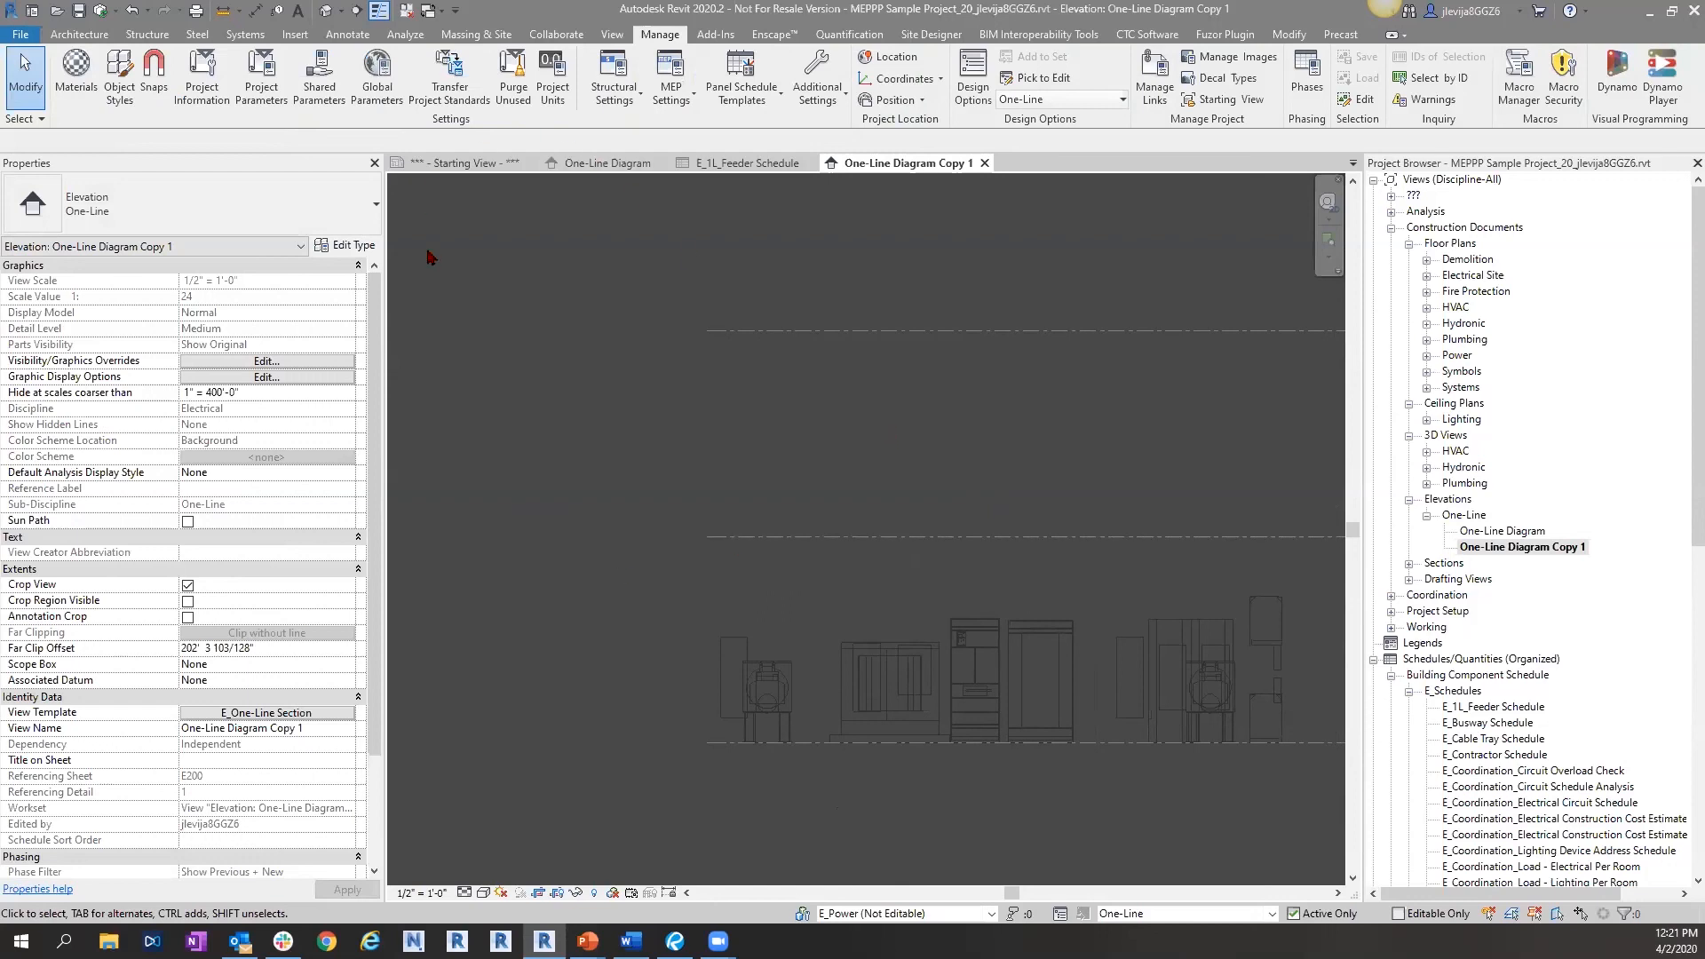
scroll(997, 589, "down", 2)
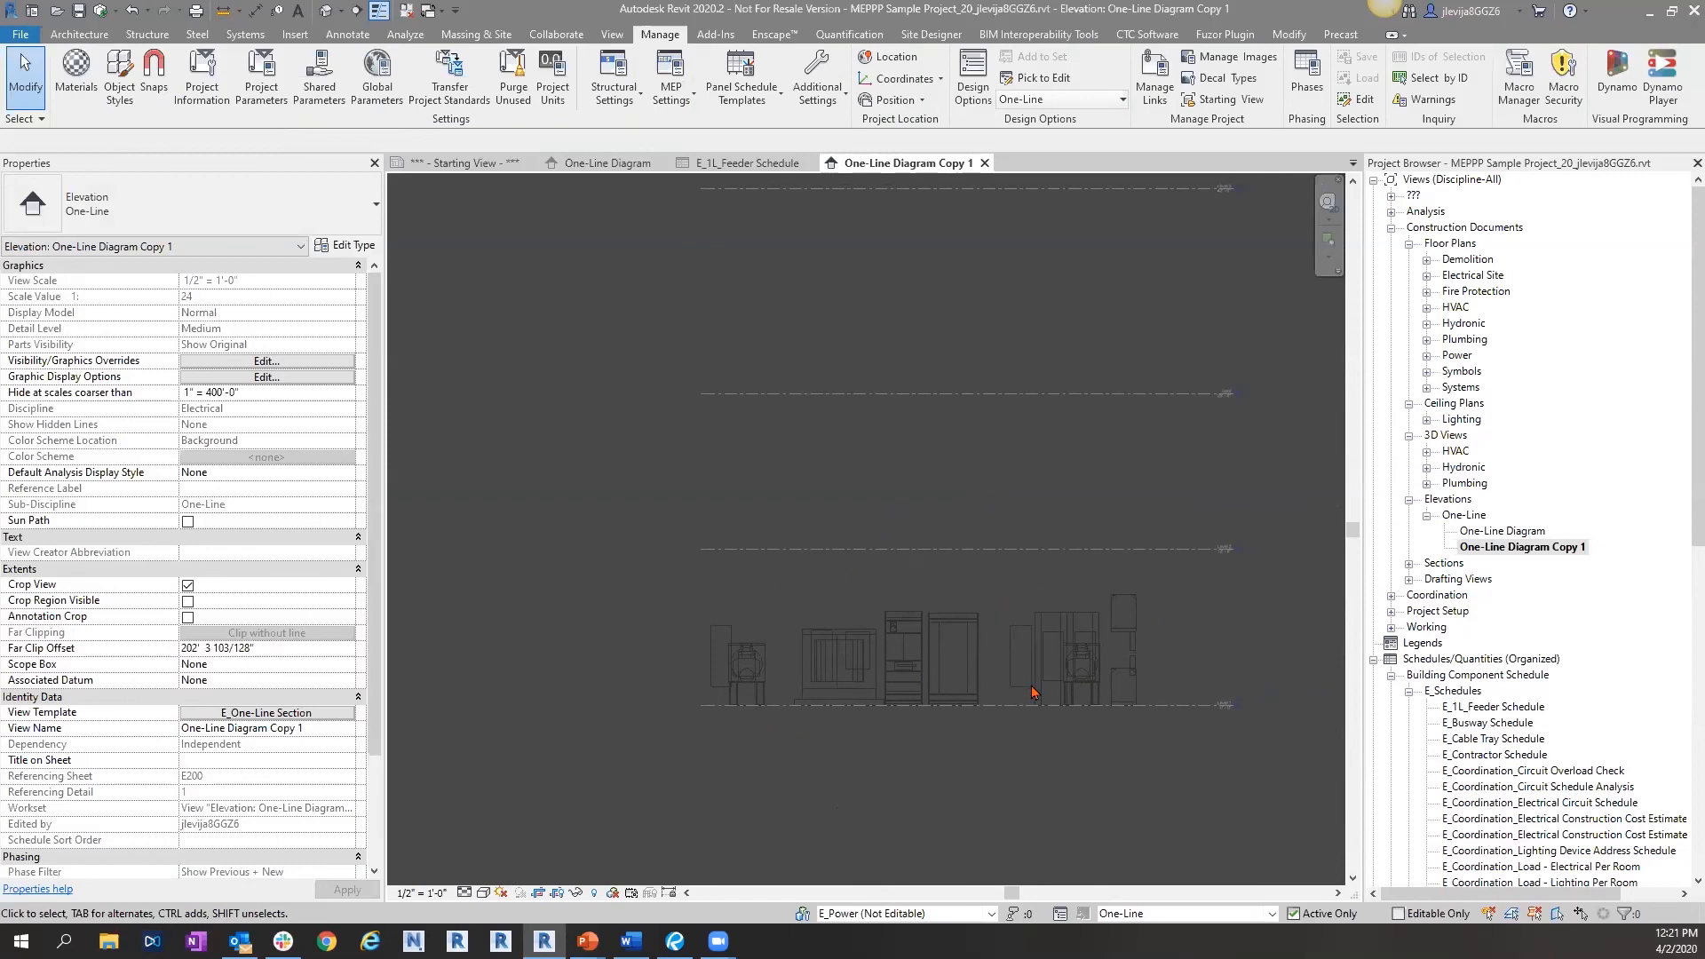
- Tag all untagged electrical equipment in the view with the tag E_Tag - Electrical Equipment : Panel Name, without leaders
left_click(347, 35)
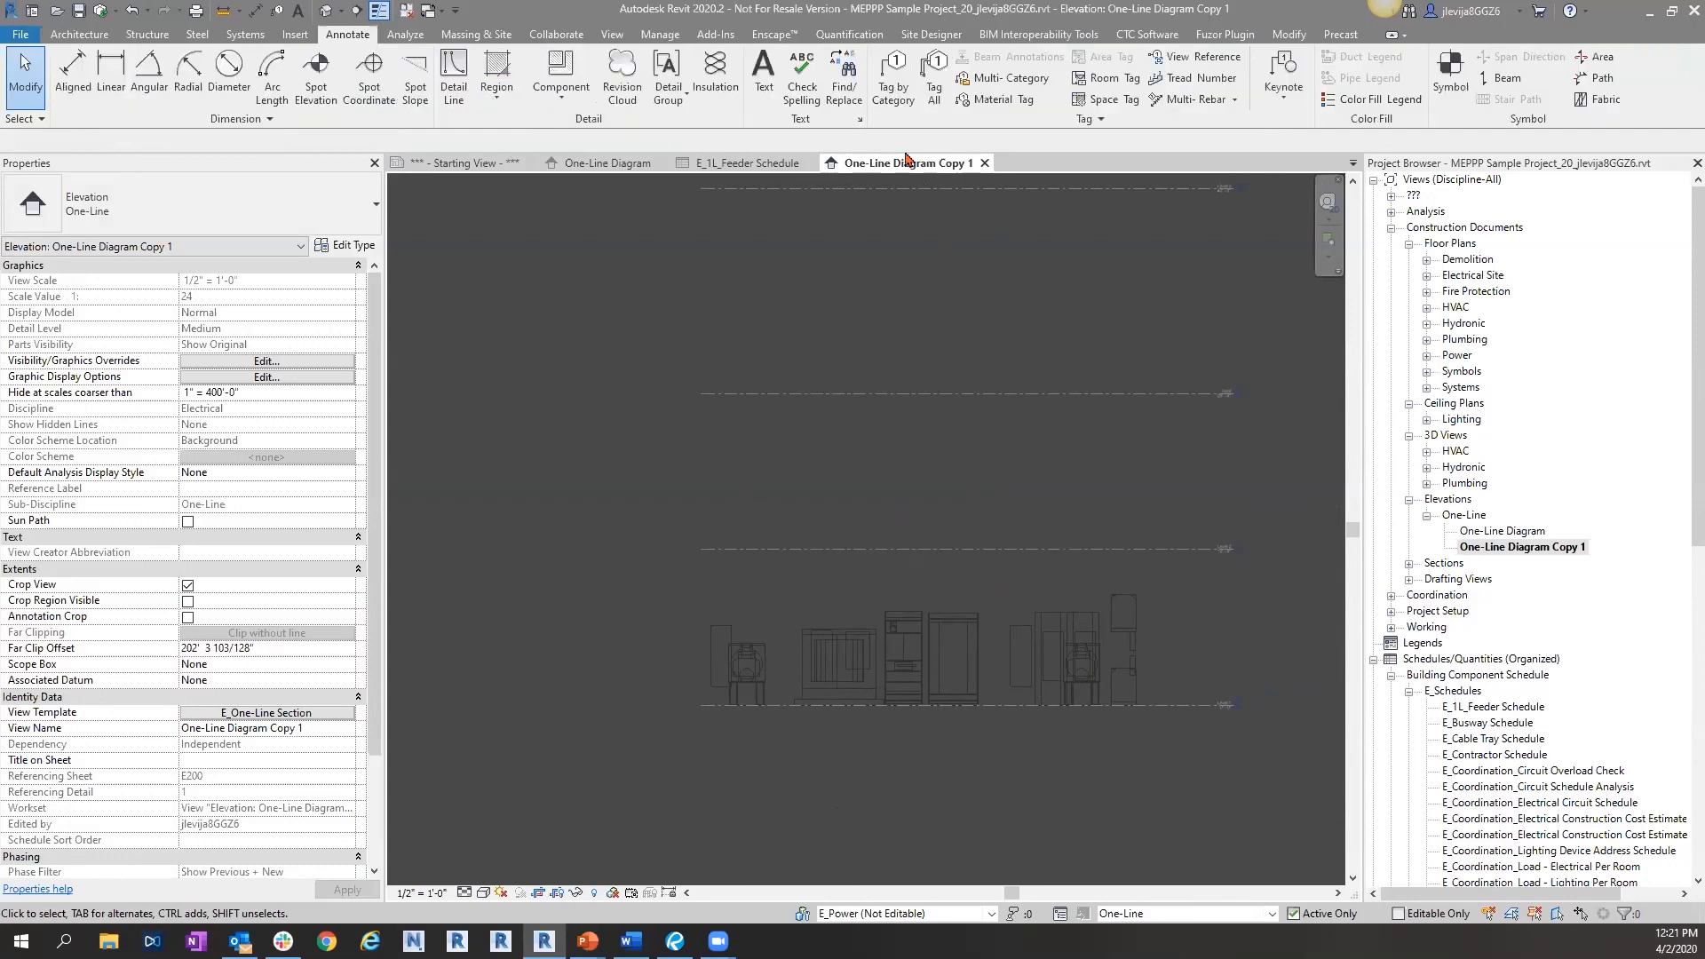
left_click(932, 89)
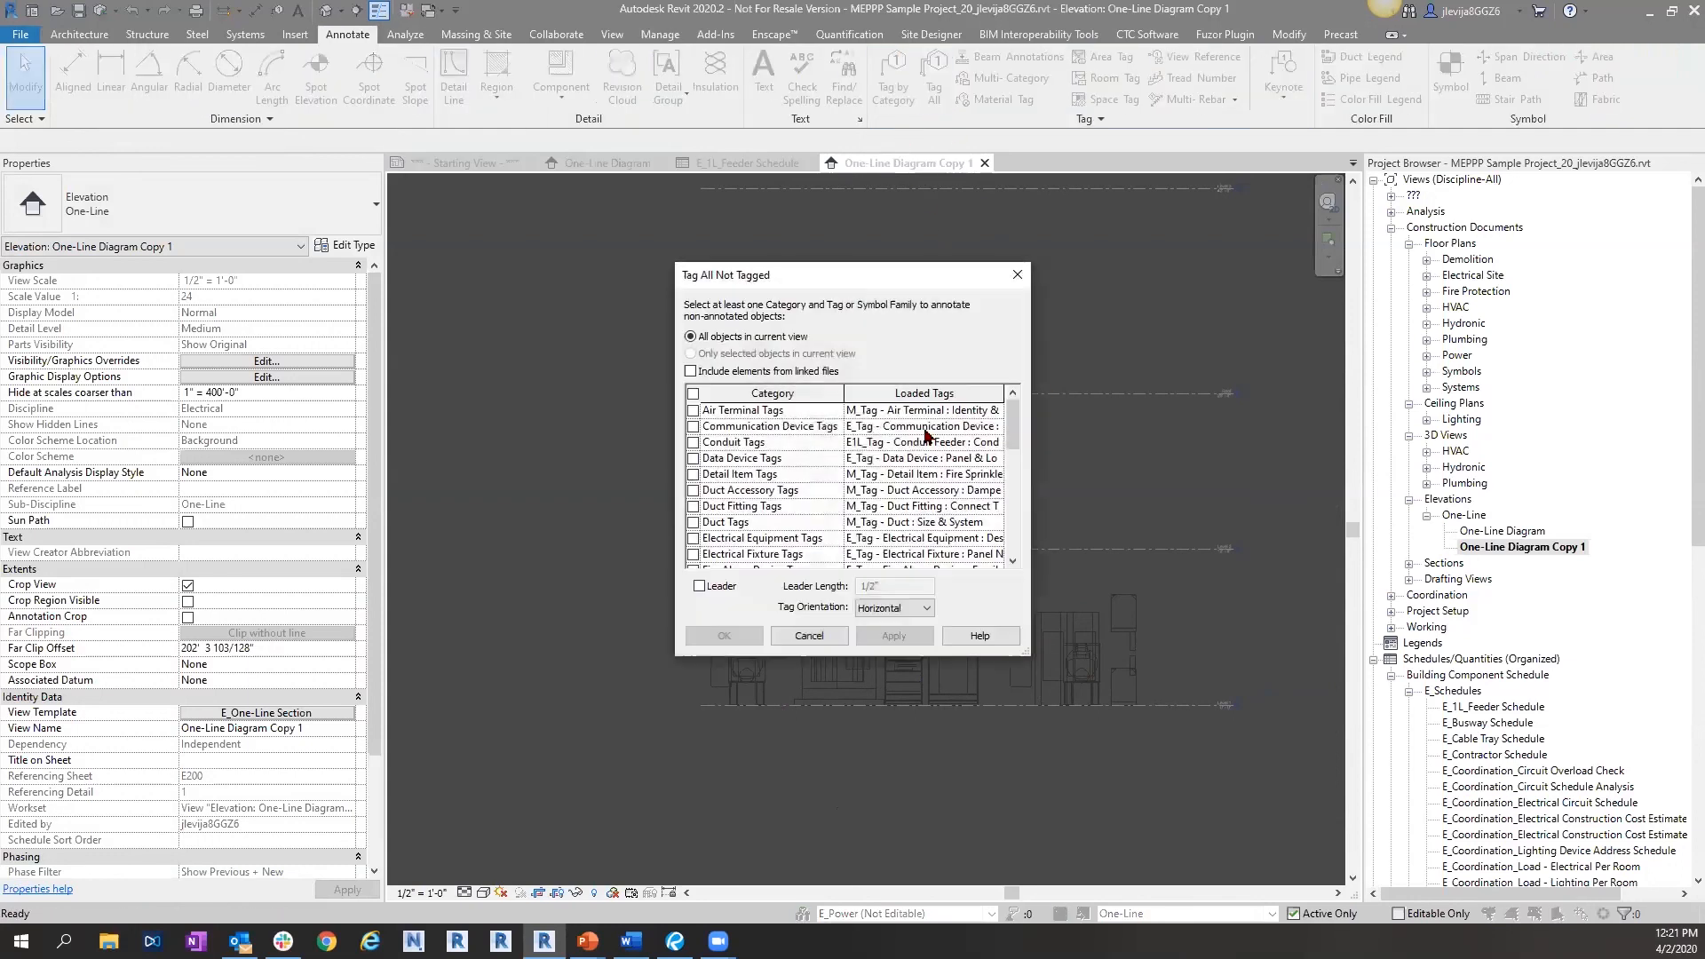
scroll(772, 524, "down", 3)
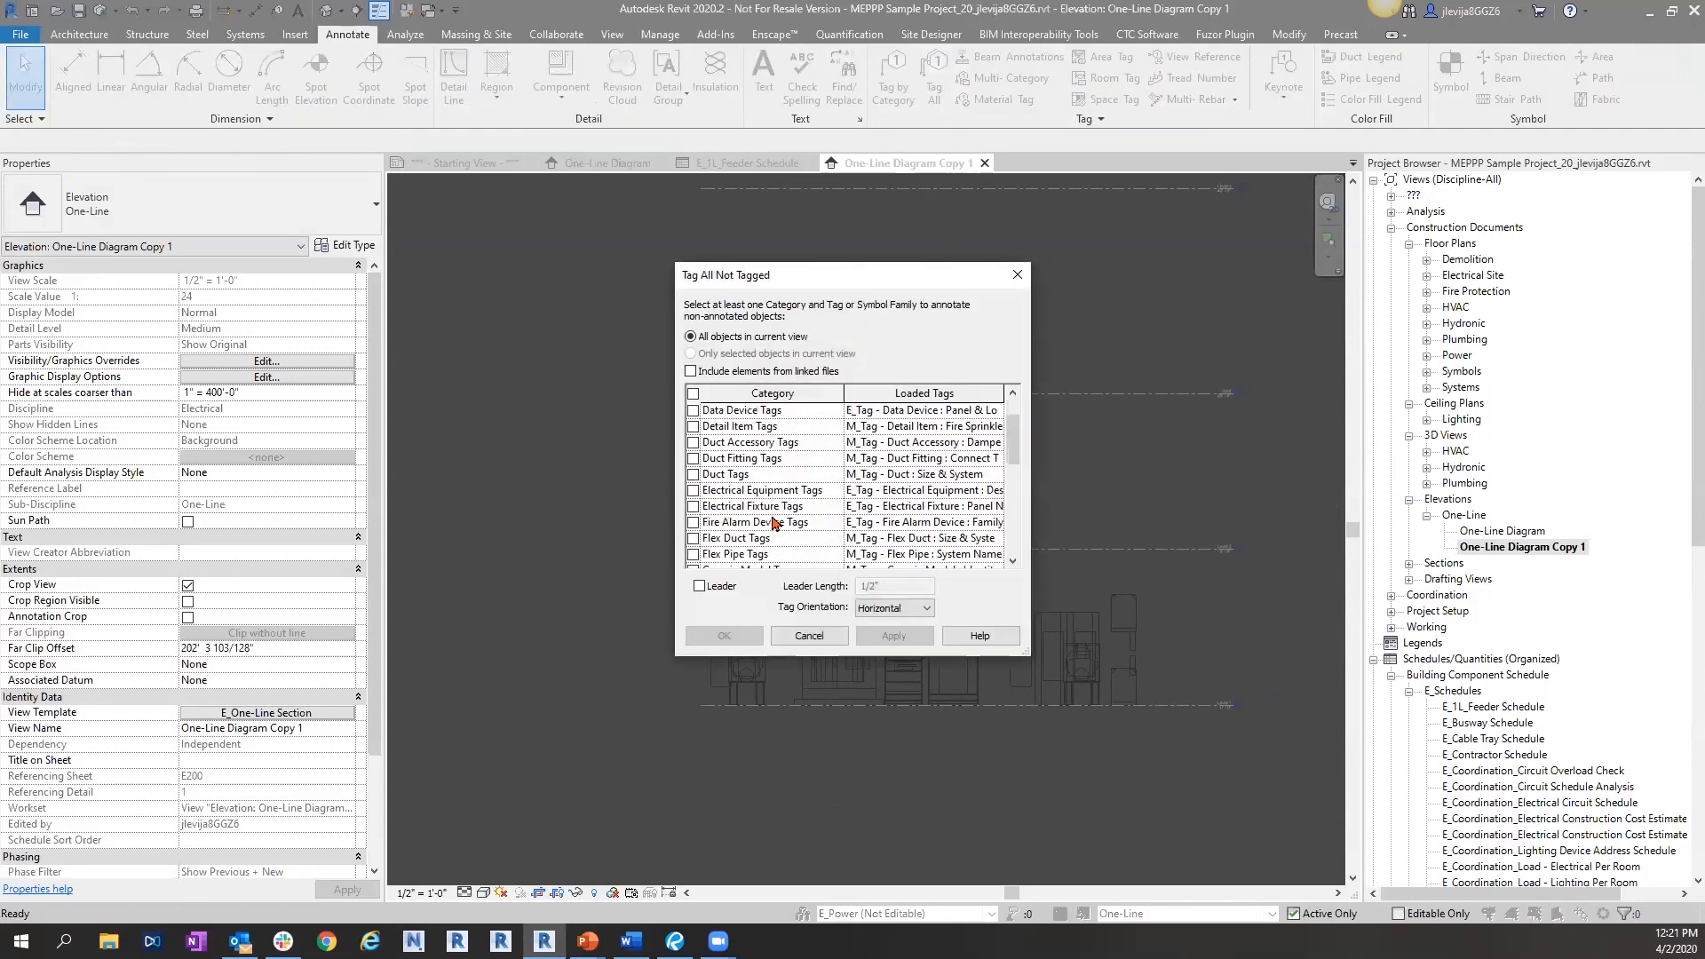
left_click(694, 491)
left_click(993, 490)
left_click(999, 491)
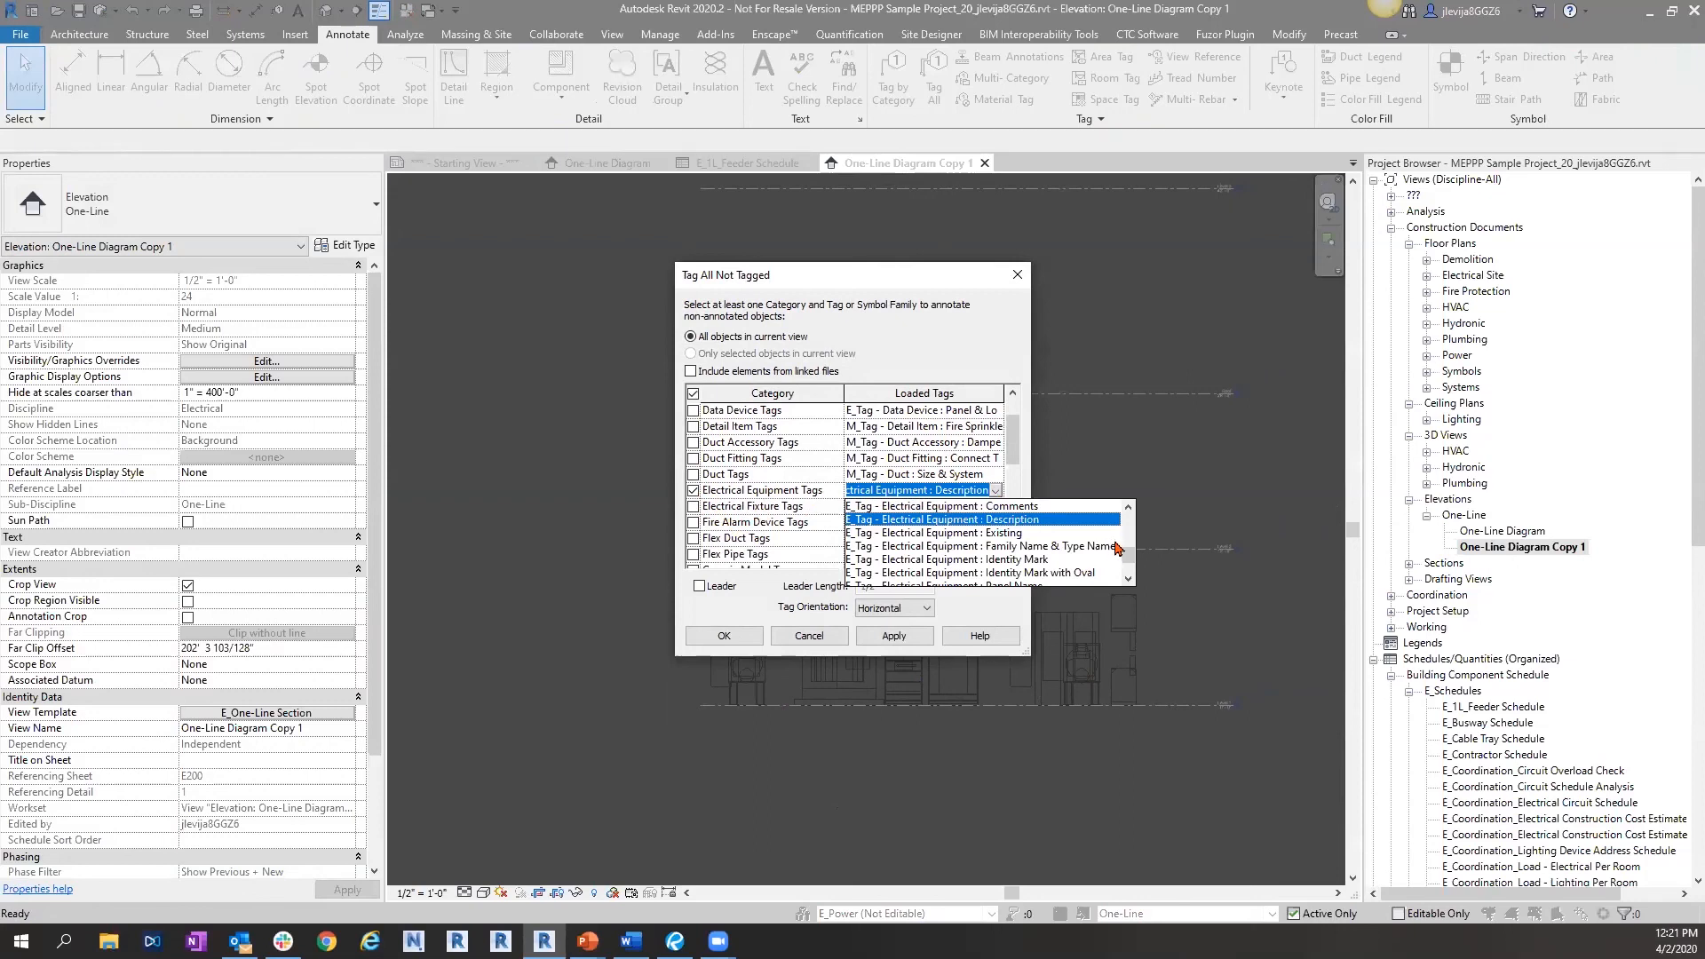
scroll(1107, 551, "down", 1)
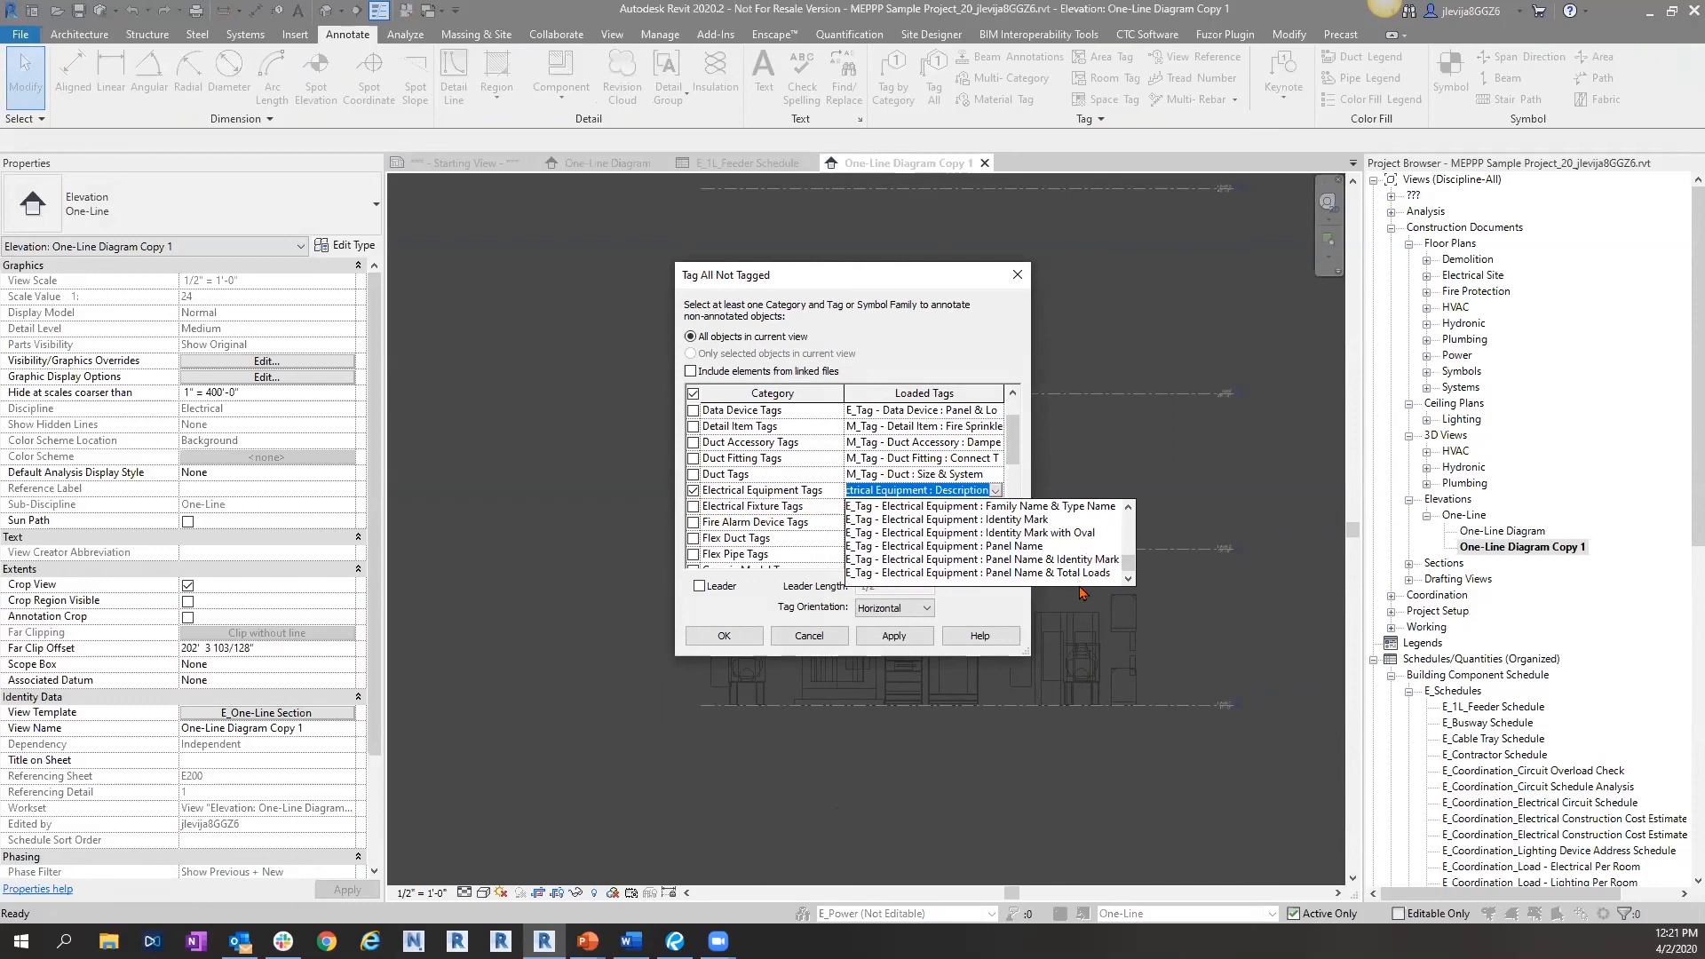
scroll(1076, 568, "up", 2)
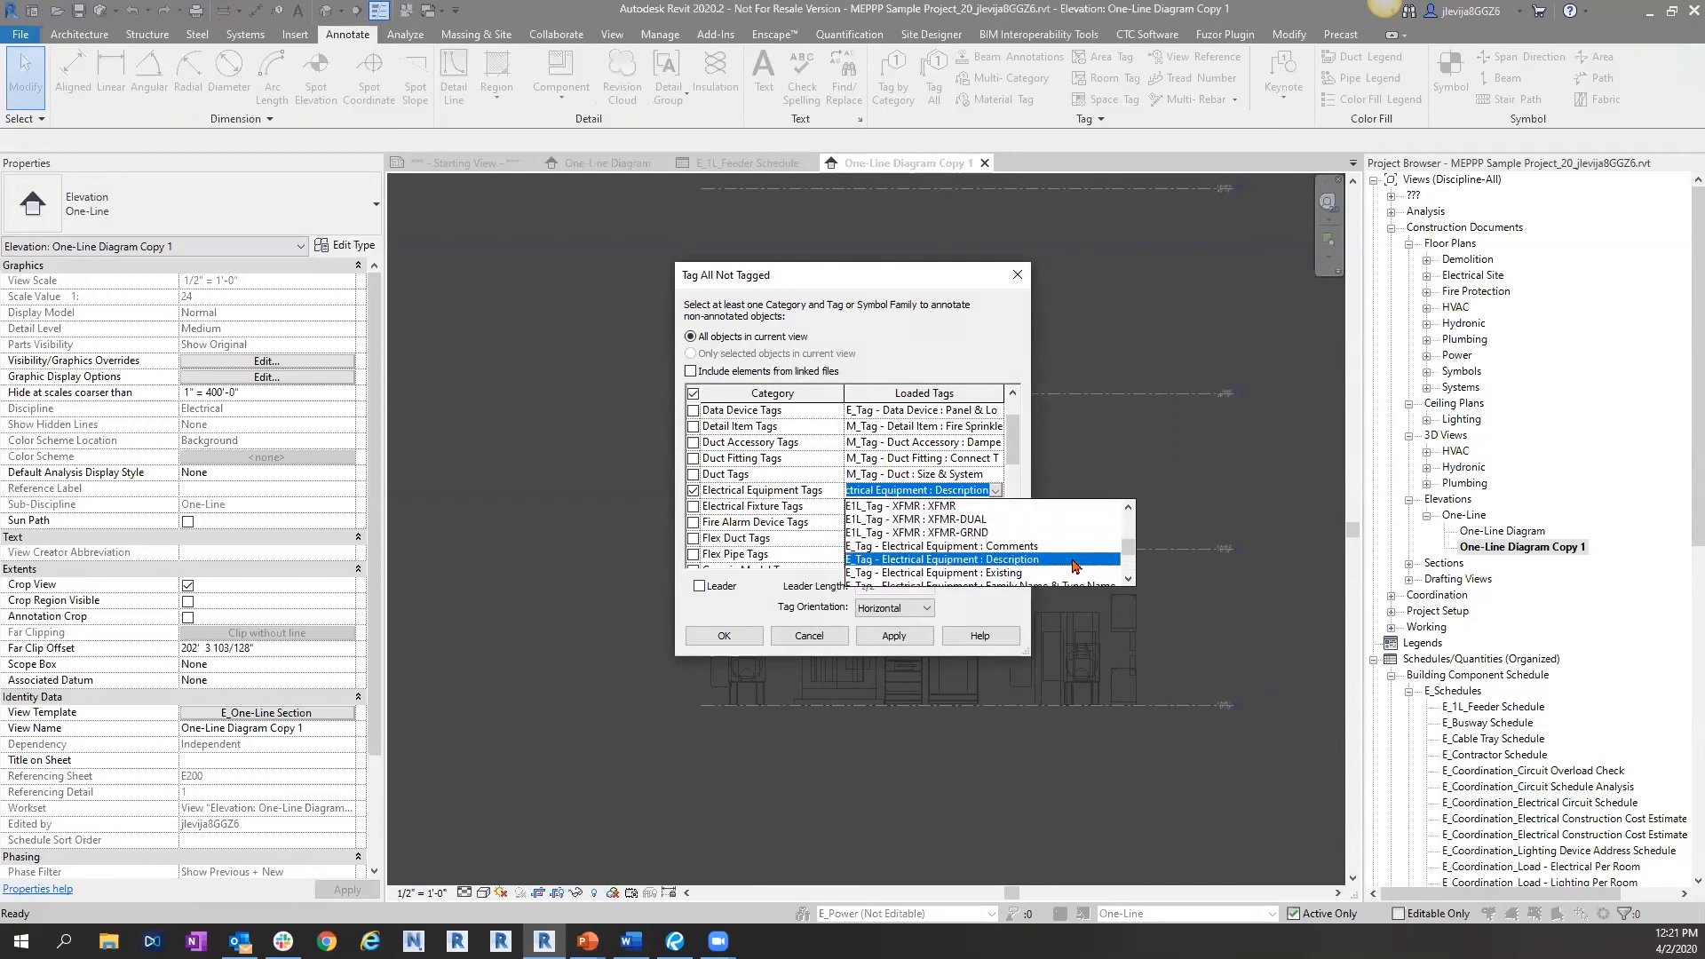
scroll(1077, 566, "down", 2)
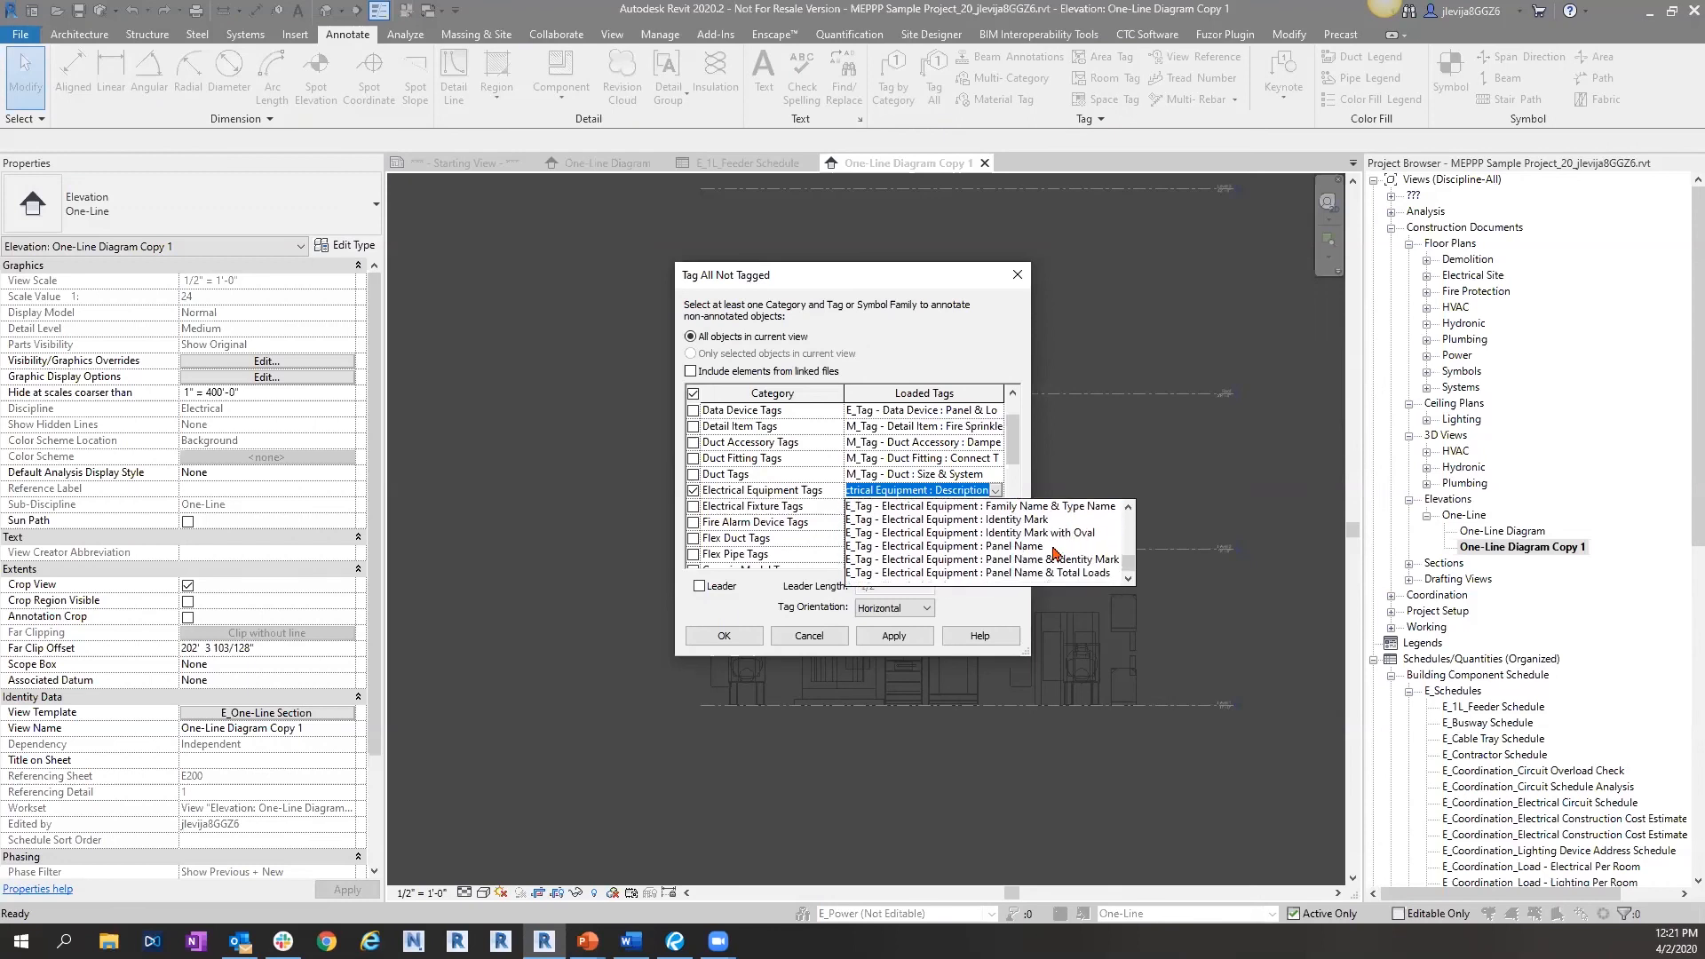
left_click(1040, 548)
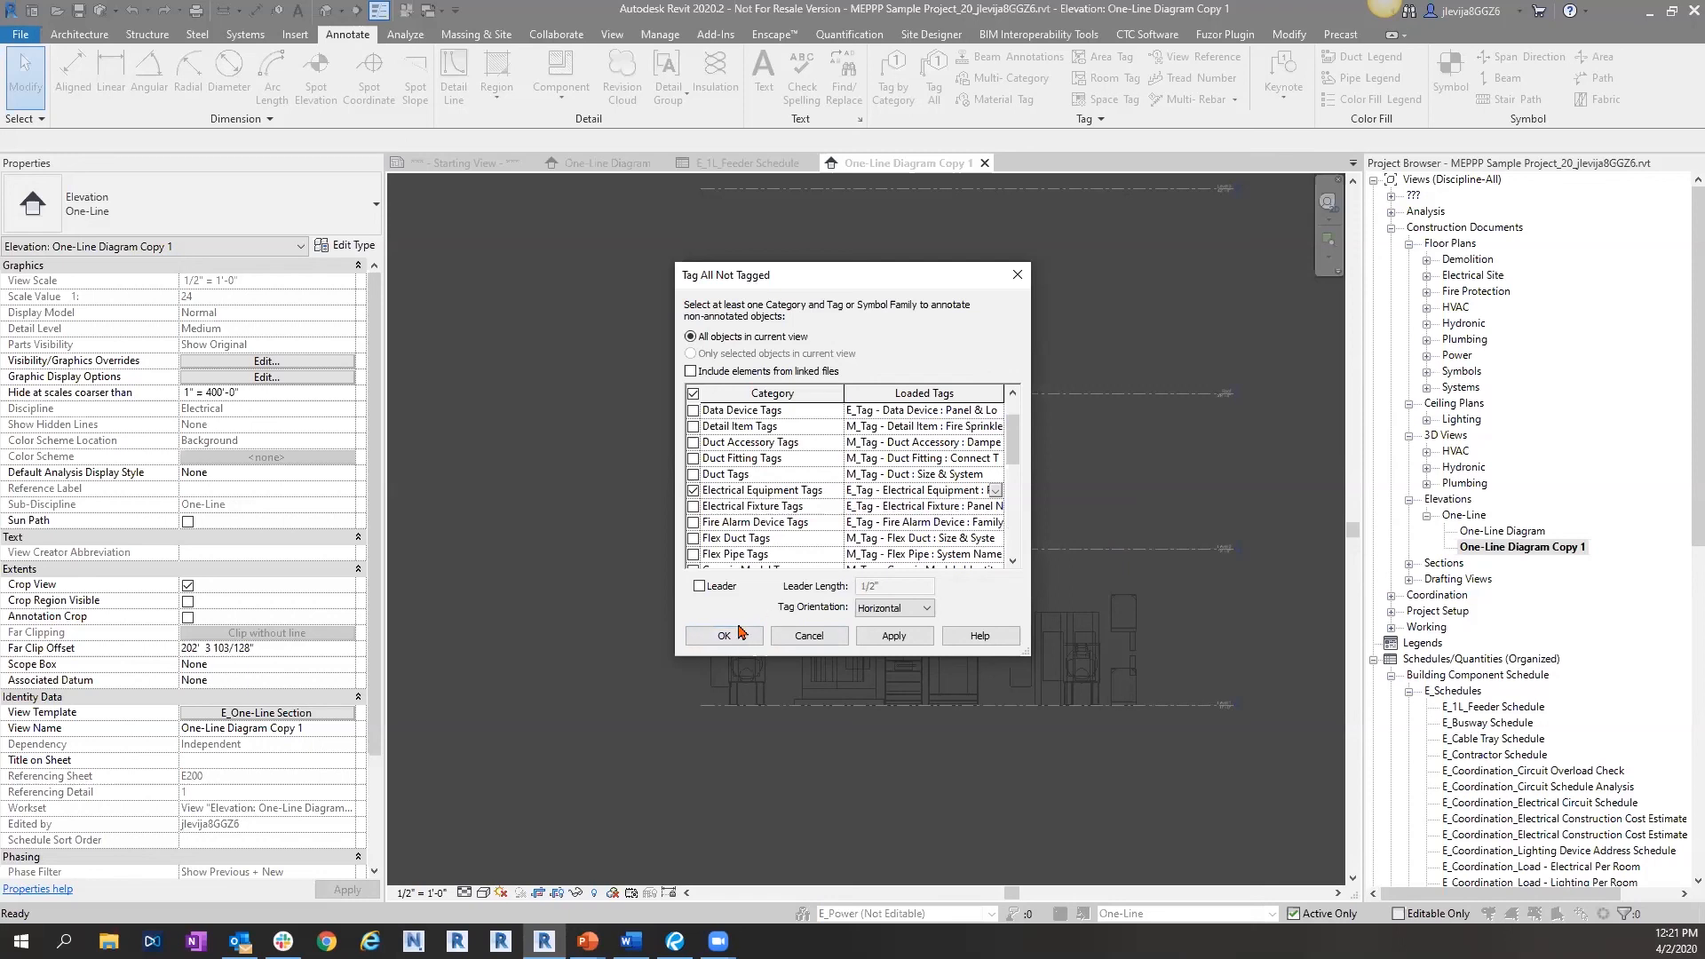
left_click(995, 491)
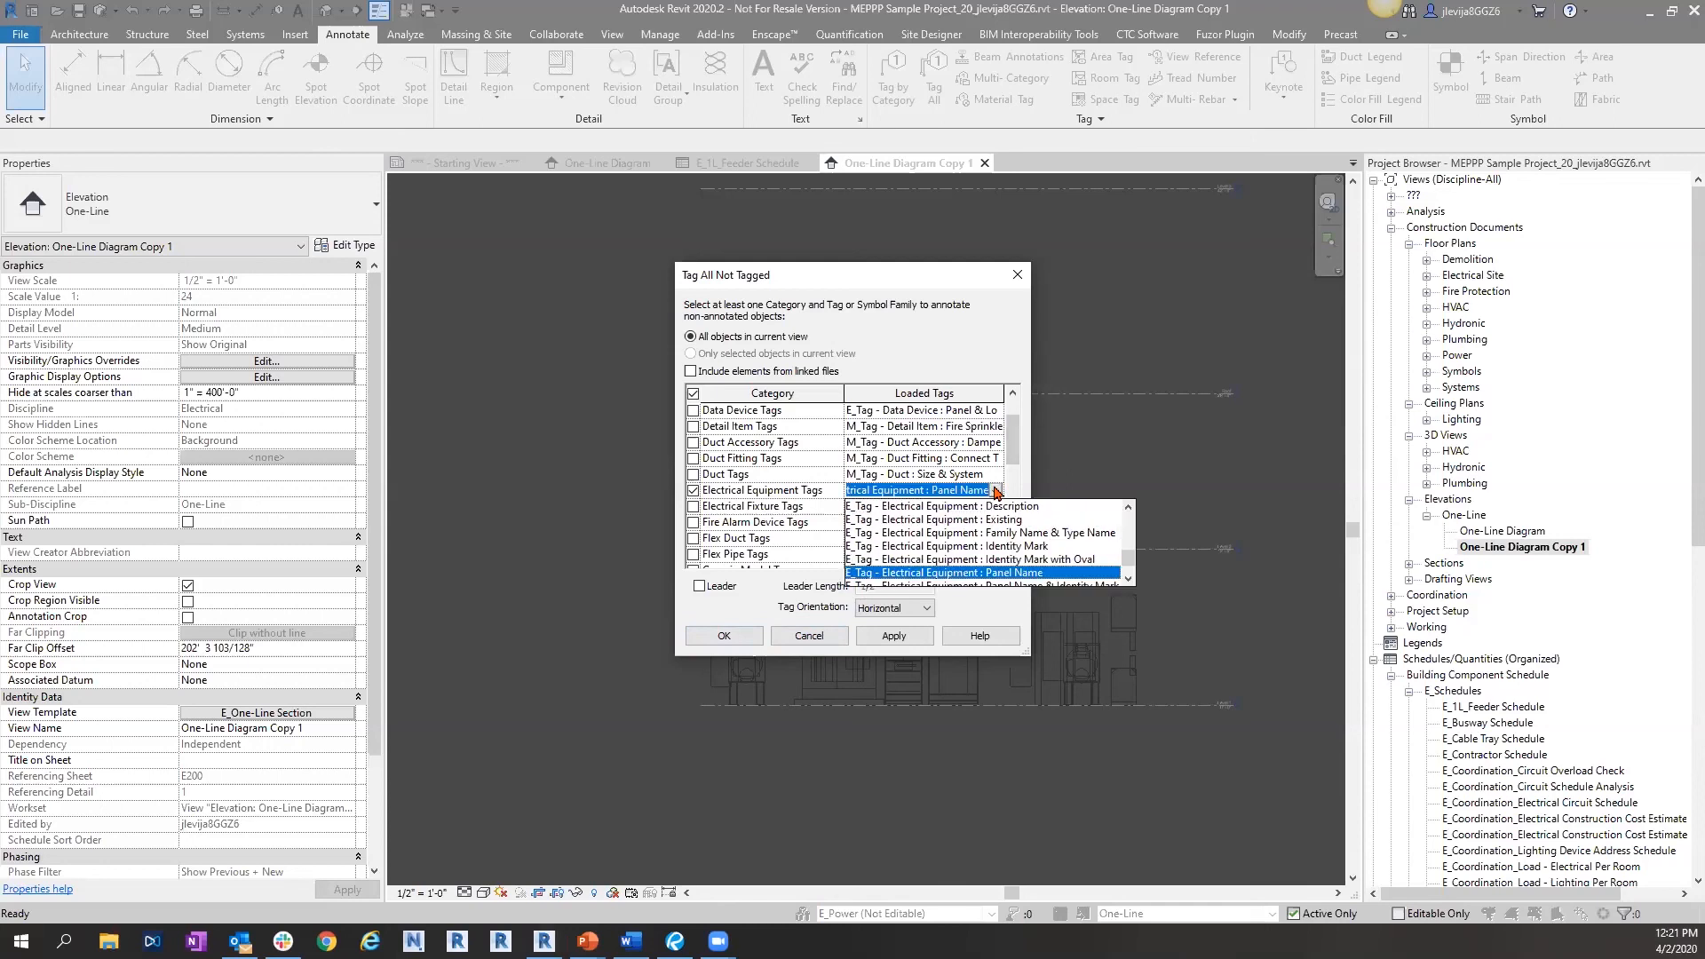
left_click(871, 573)
left_click(743, 632)
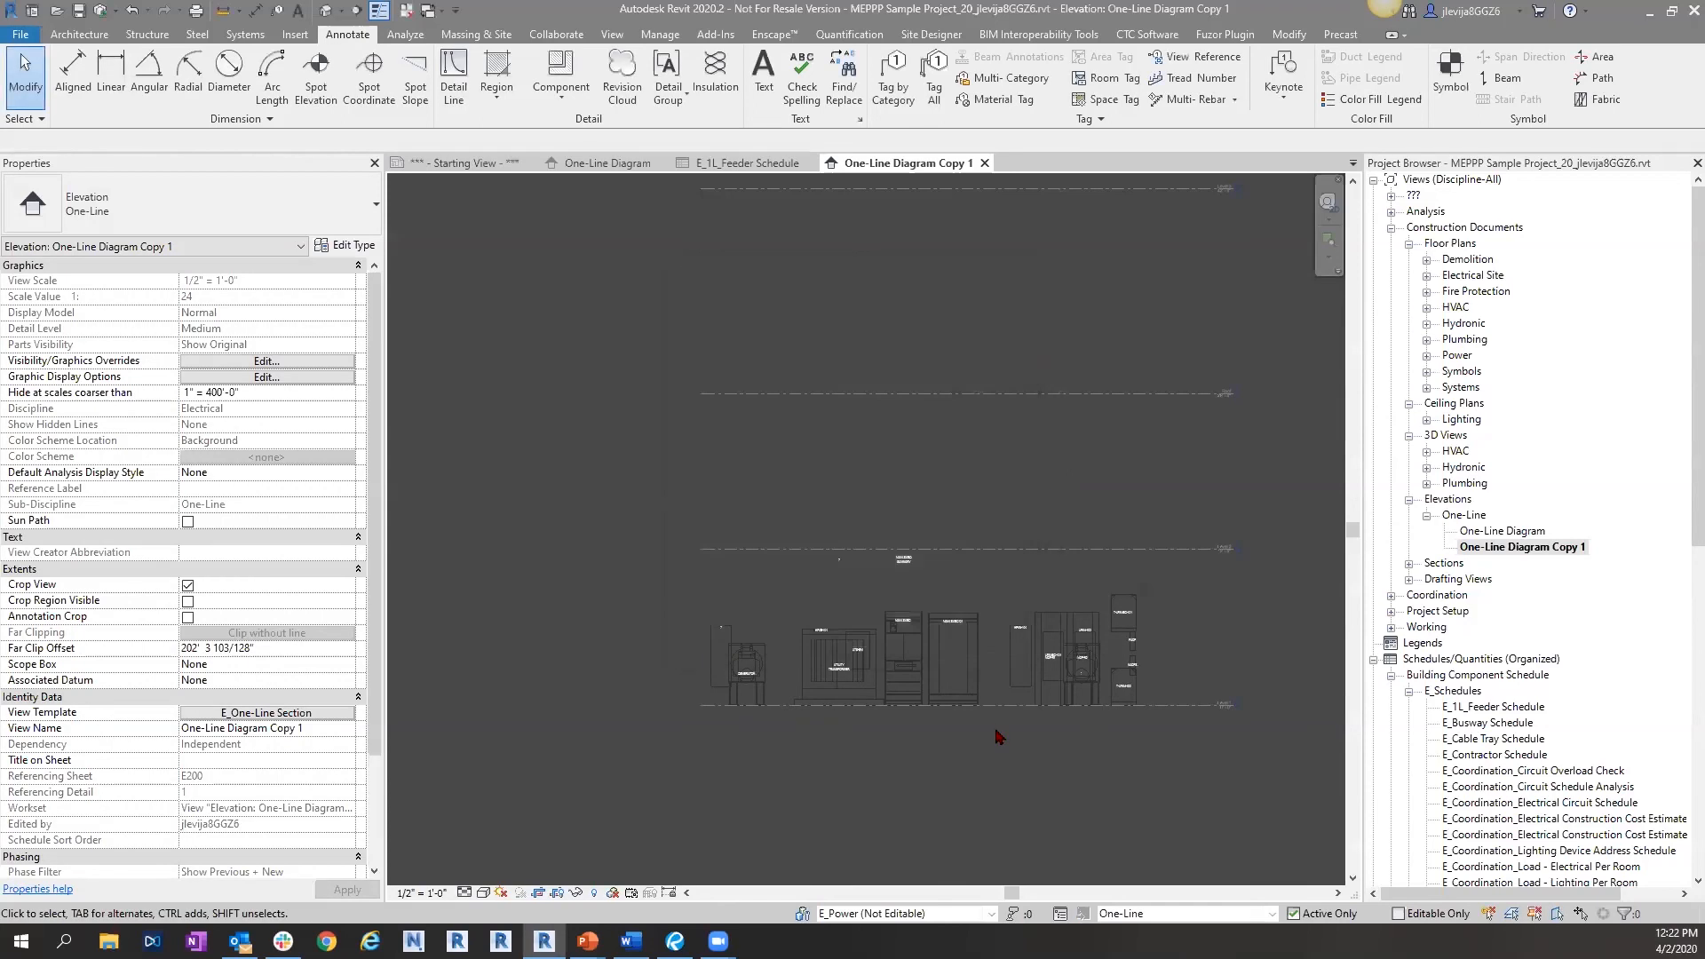
- Change the generator's tag type to E1L_Tag - Panel : Left Side
scroll(894, 672, "up", 5)
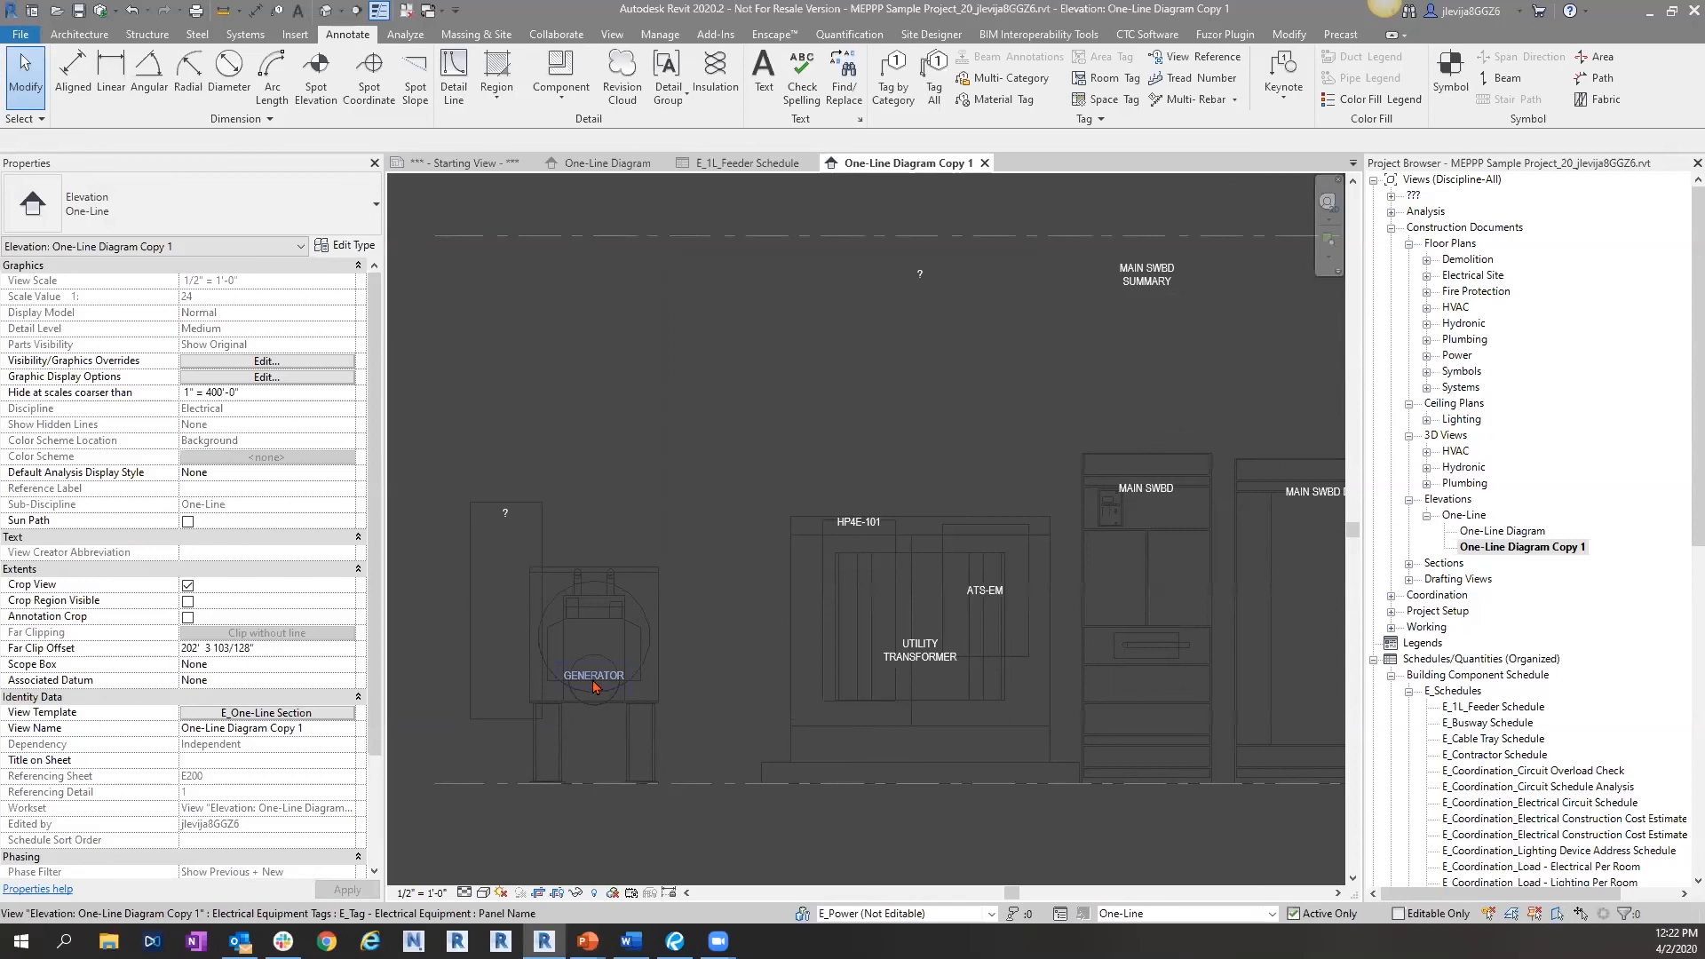
left_click(631, 677)
left_click(197, 223)
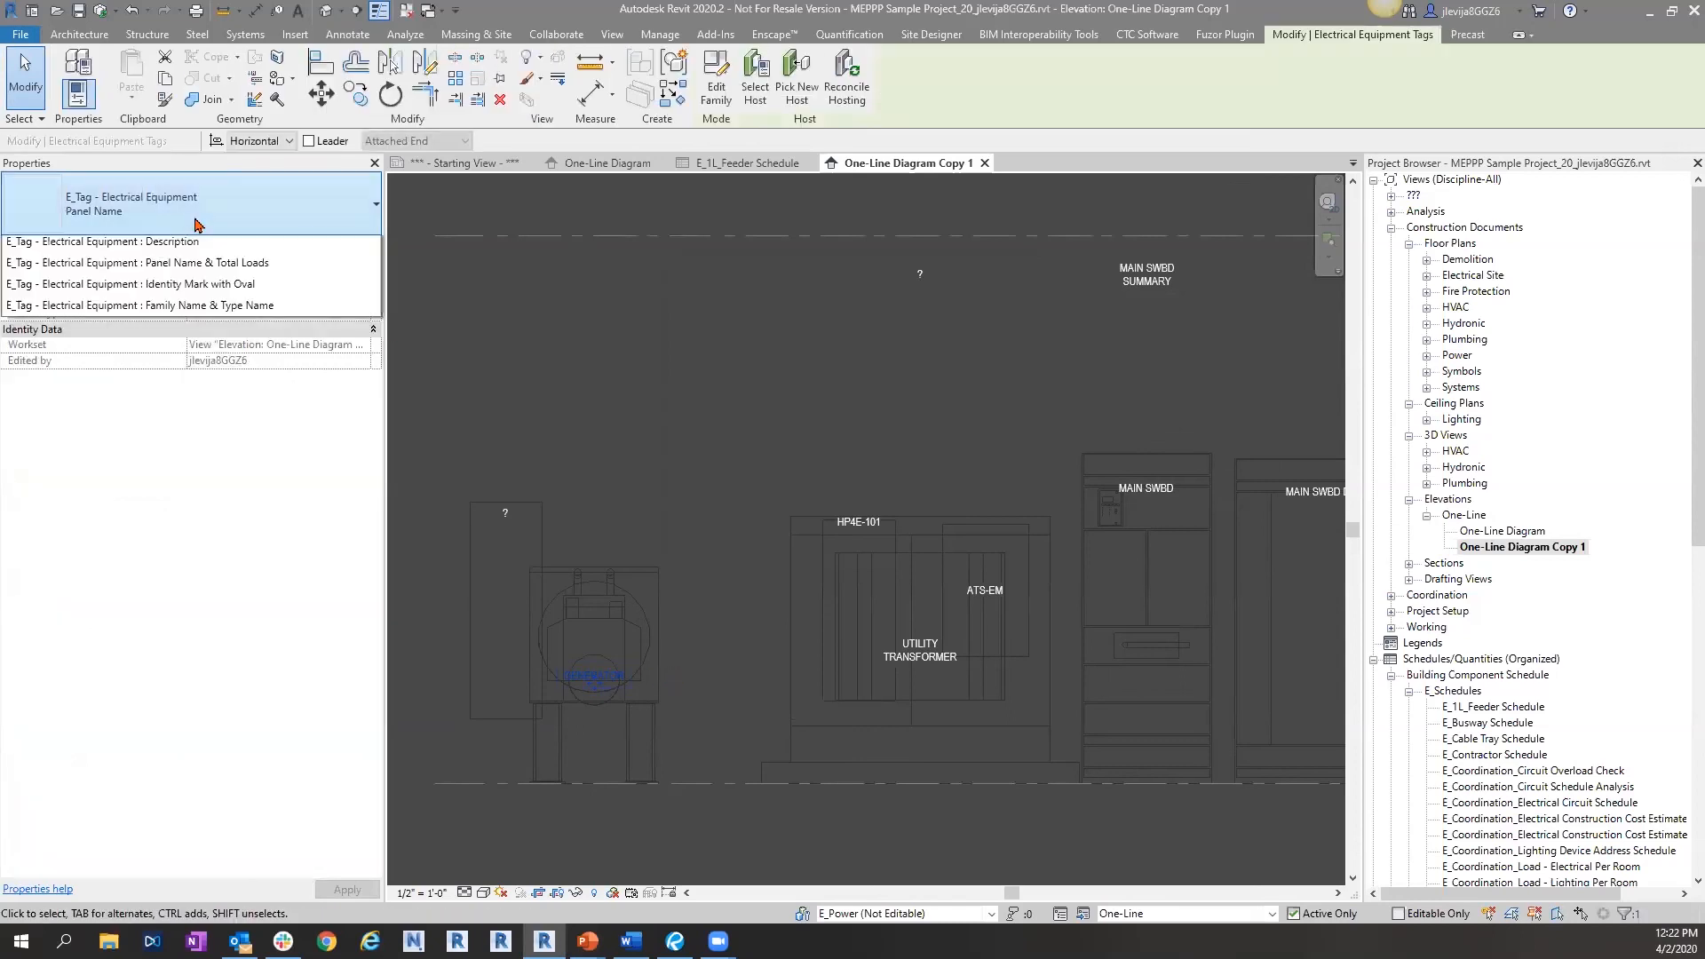
scroll(278, 421, "up", 3)
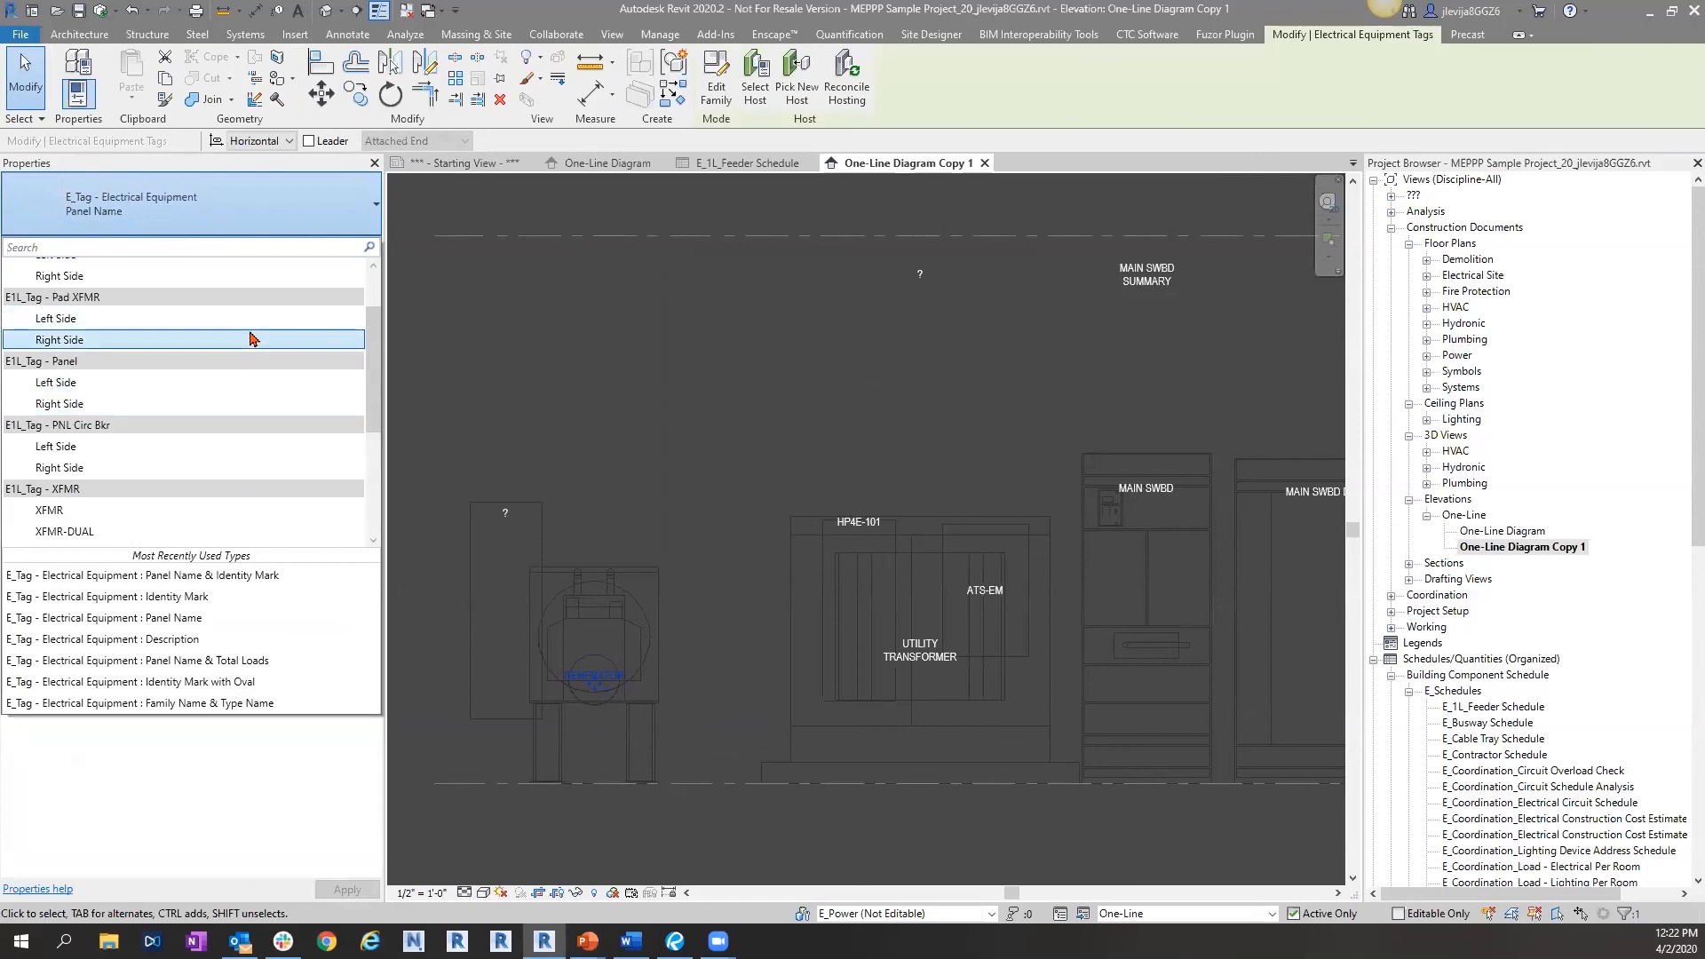
left_click(236, 389)
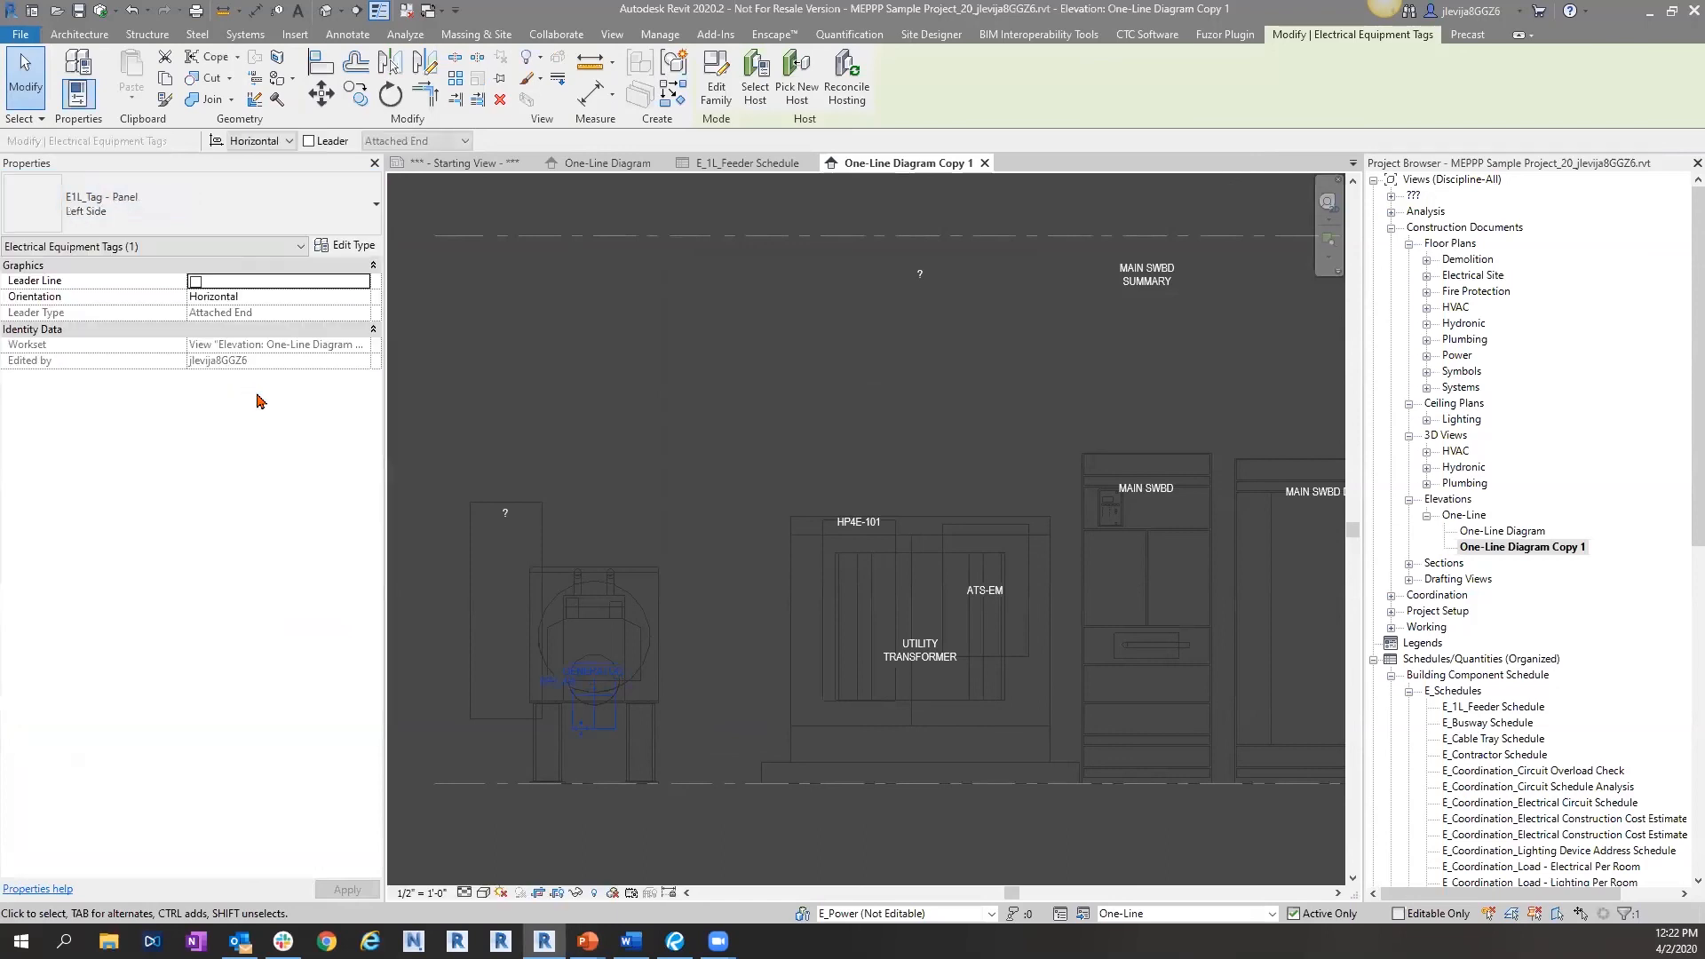
- Change the generator's tag type to E1L_Tag - Generator : Right Side and move the tag down to the generator's base
left_click(217, 210)
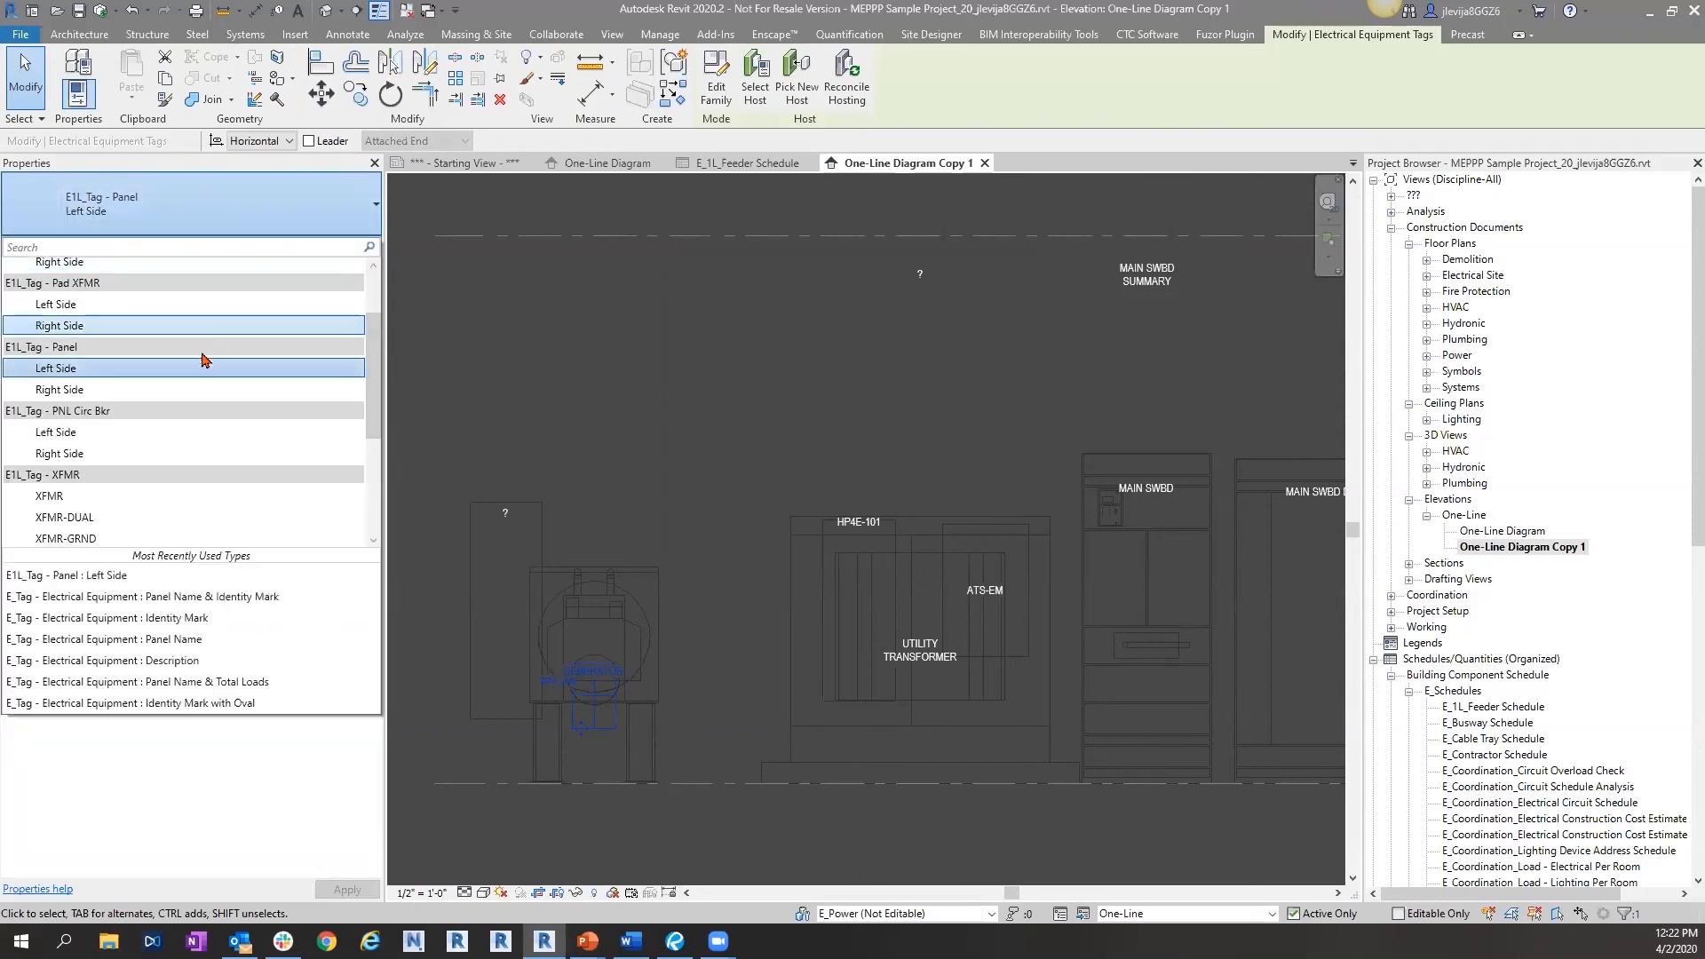
scroll(202, 391, "up", 3)
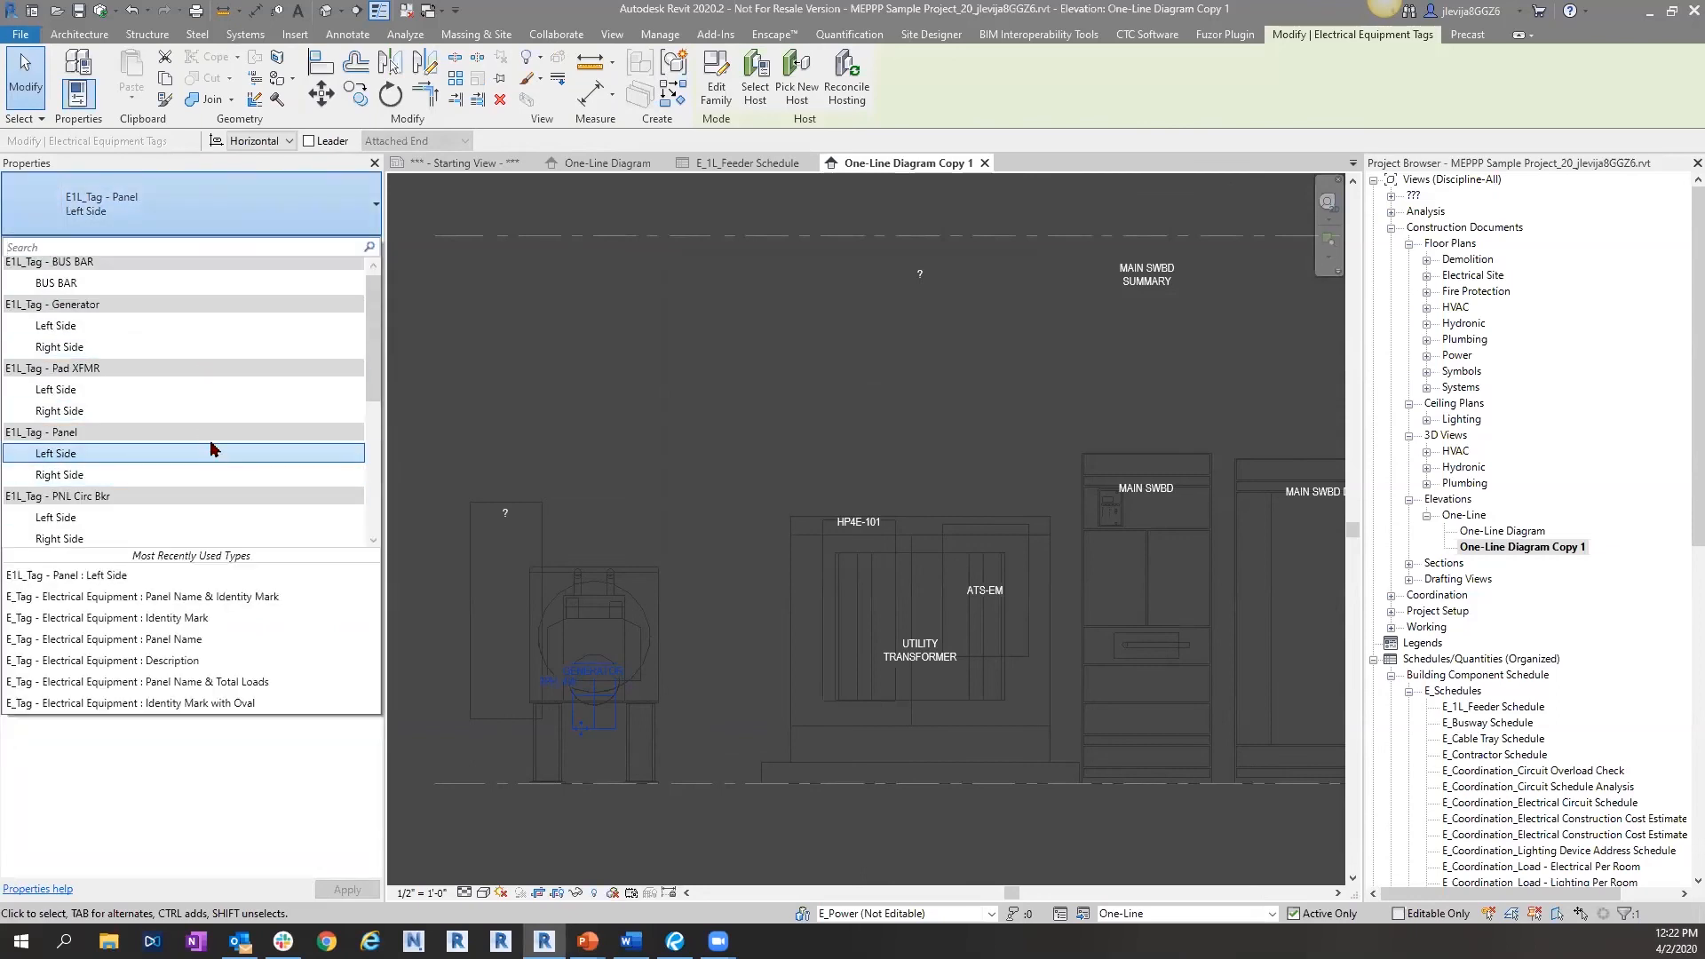
left_click(190, 348)
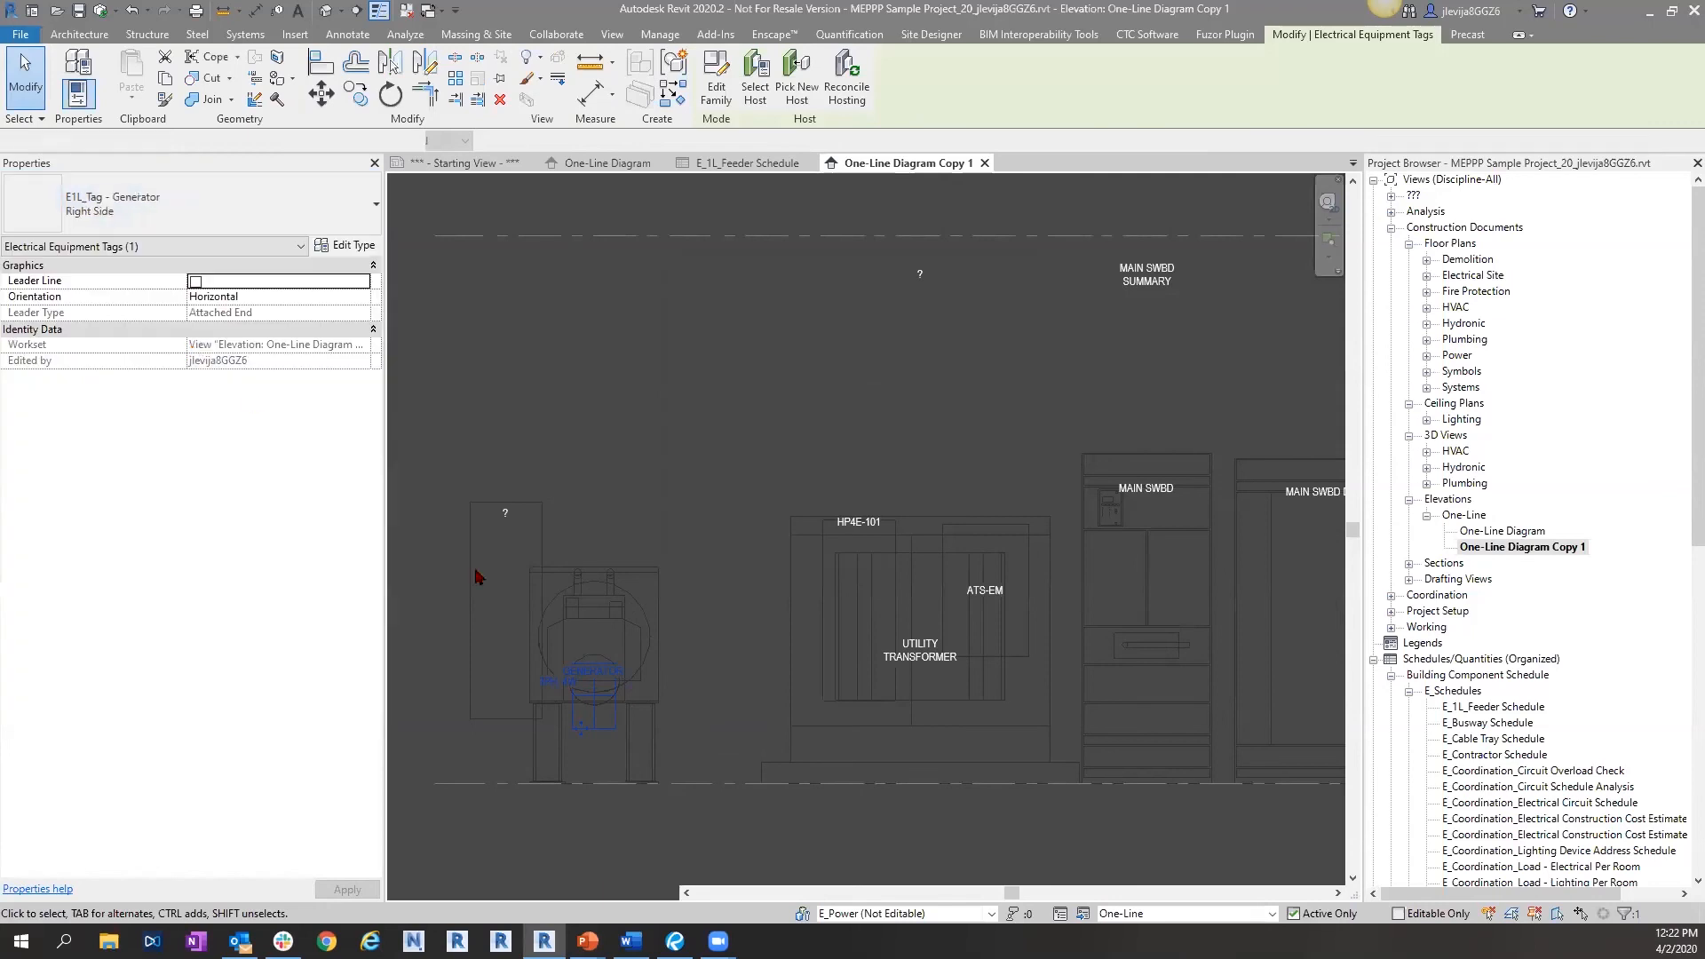
scroll(604, 702, "up", 2)
left_click_drag(612, 708, 604, 771)
- Change the utility transformer's tag type to E1L_Tag - Pad XFMR : Right Side
left_click(1075, 633)
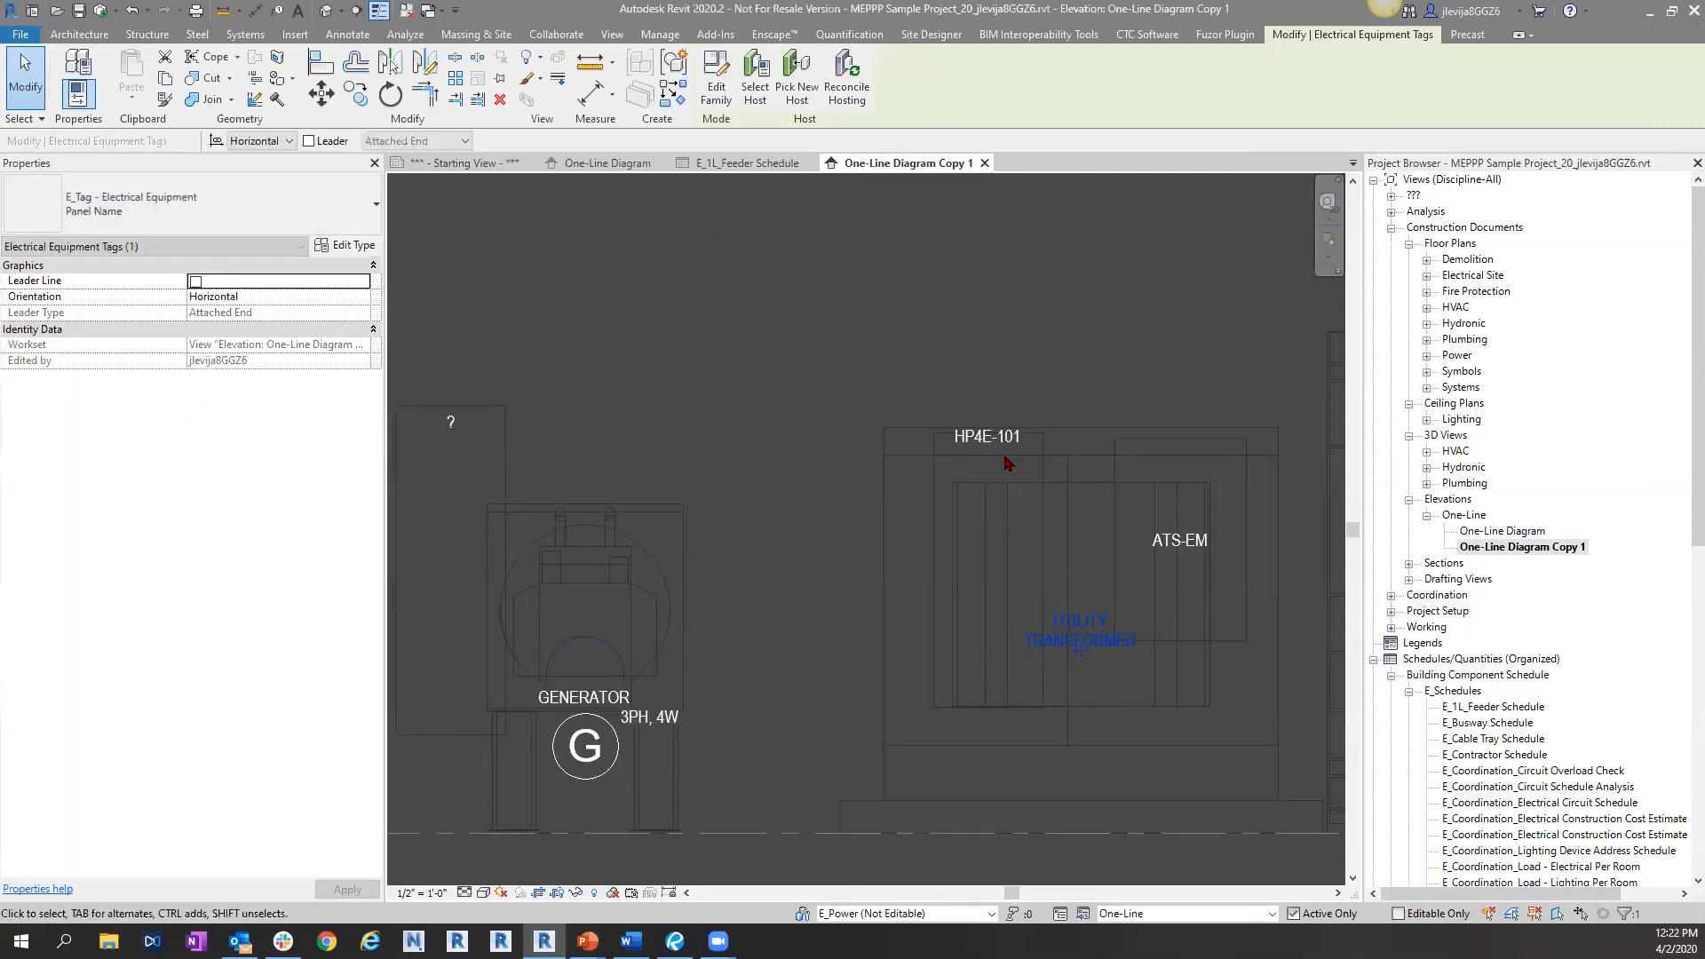
left_click(222, 218)
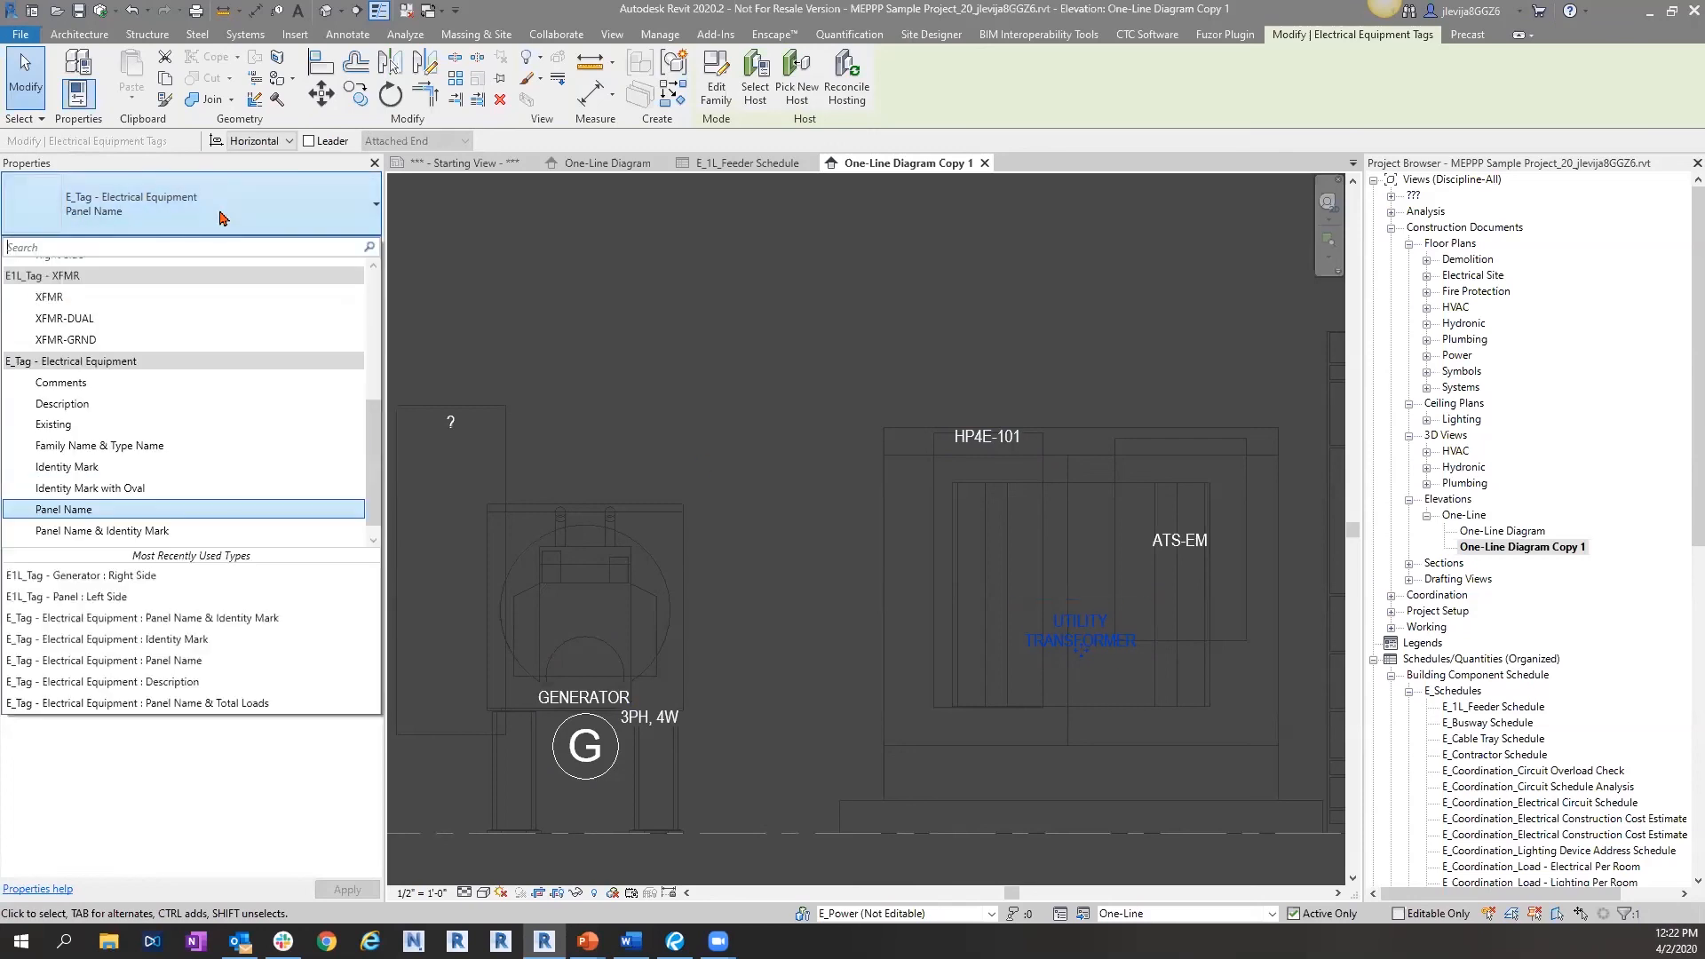
scroll(253, 382, "down", 5)
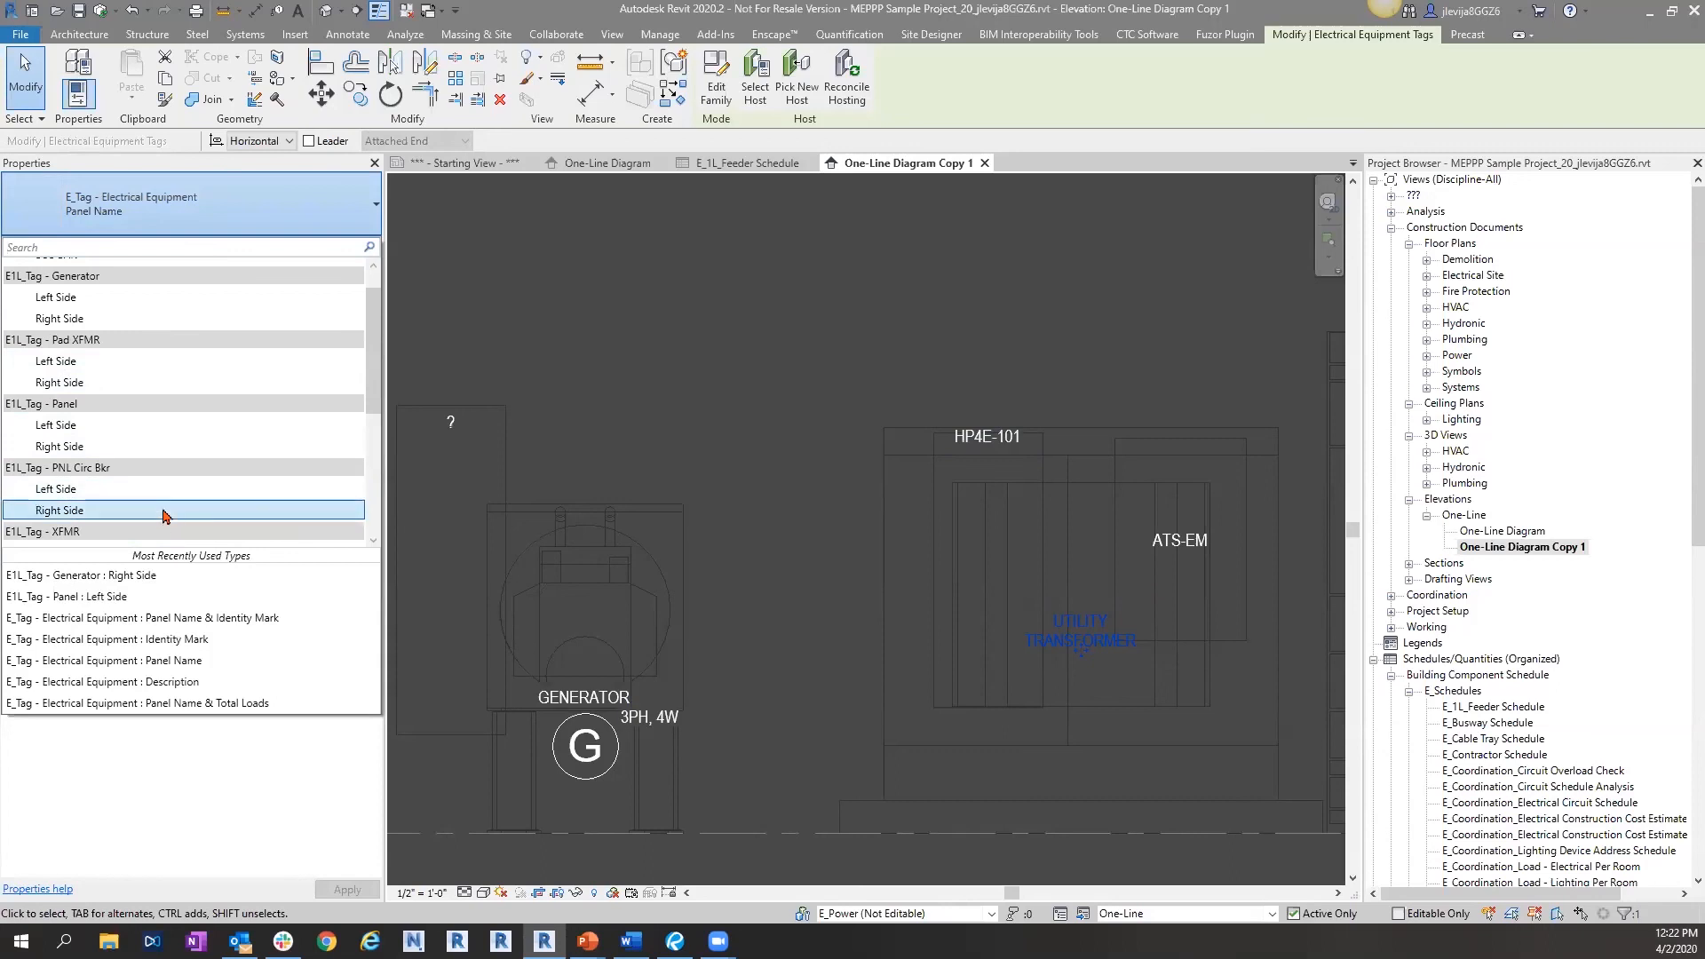
left_click(158, 383)
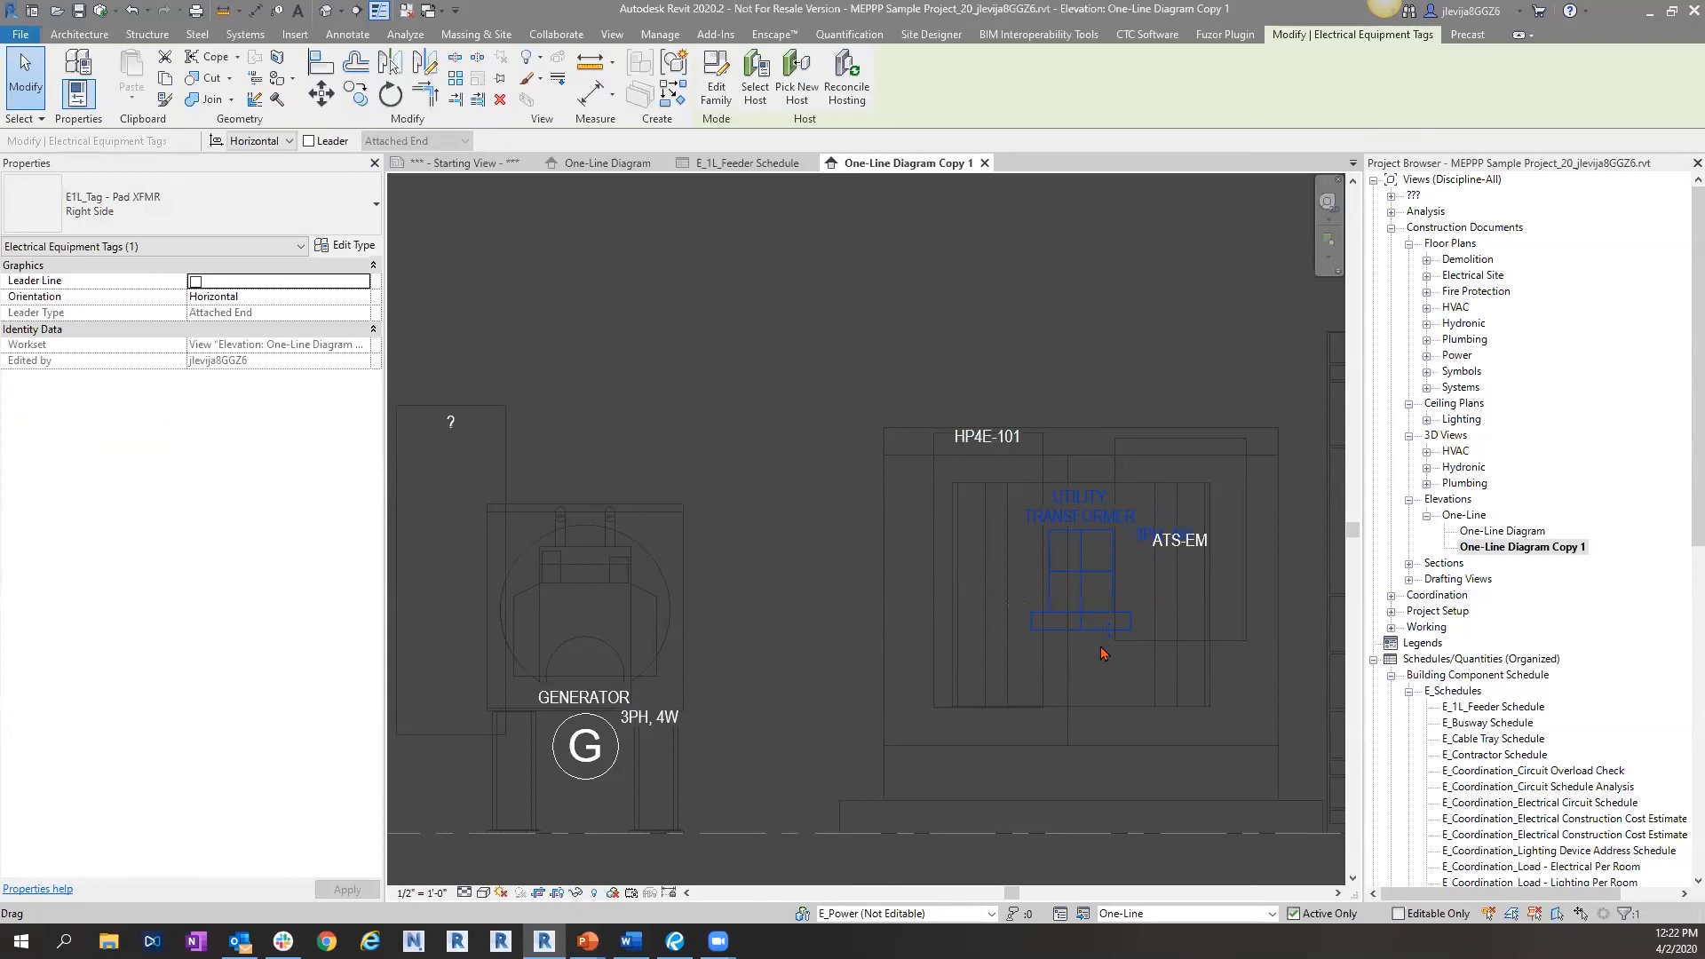
- Move the utility transformer tag down to the equipment's base and align the bottom of the generator tag with it
left_click_drag(1109, 628, 1030, 800)
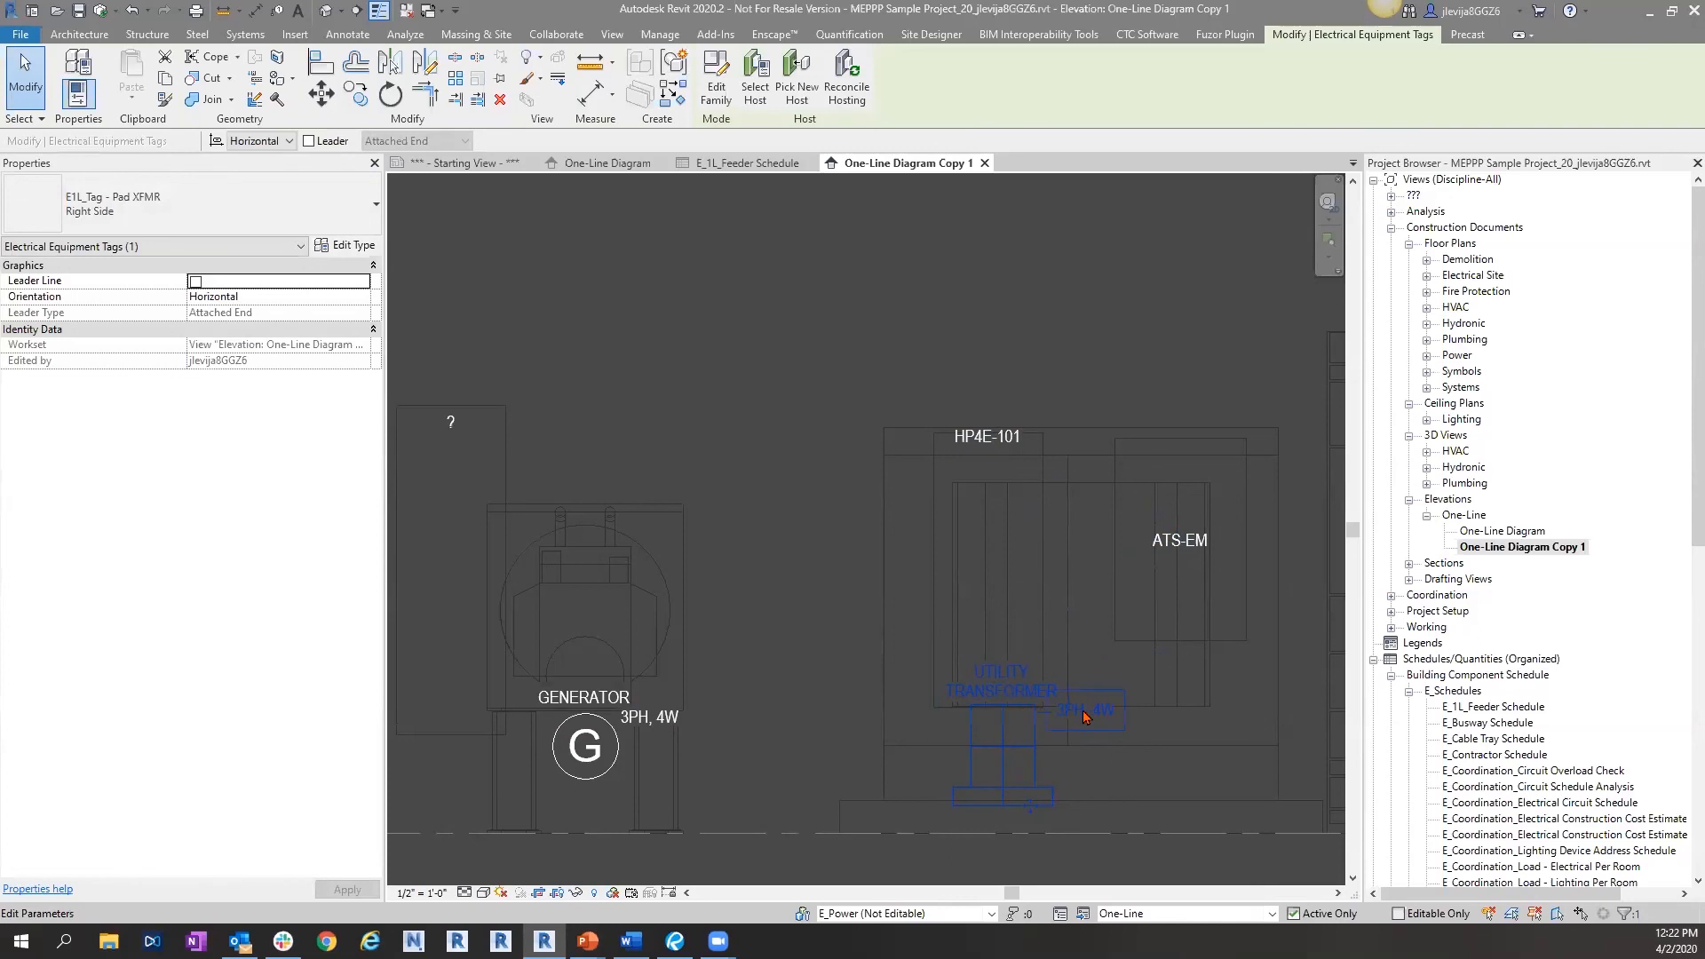
left_click(736, 681)
left_click_drag(609, 773, 607, 797)
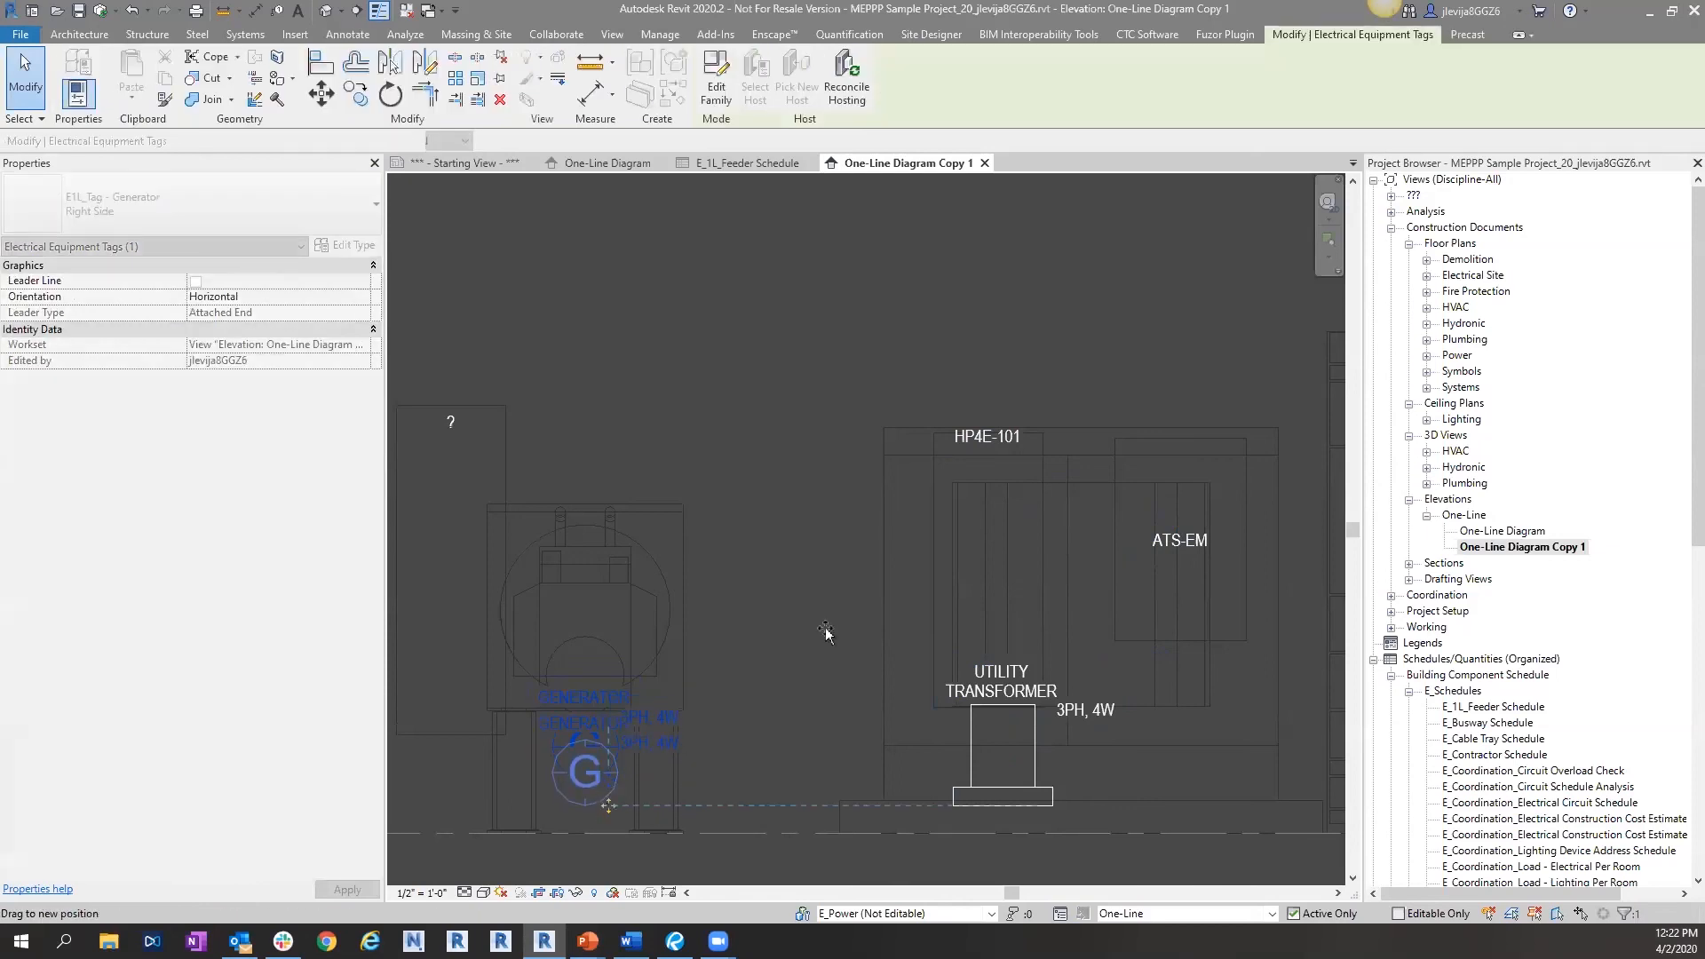
- Change the HP4E-101 tag type to E1L_Tag - Panel : Left Side
left_click(987, 436)
left_click(173, 199)
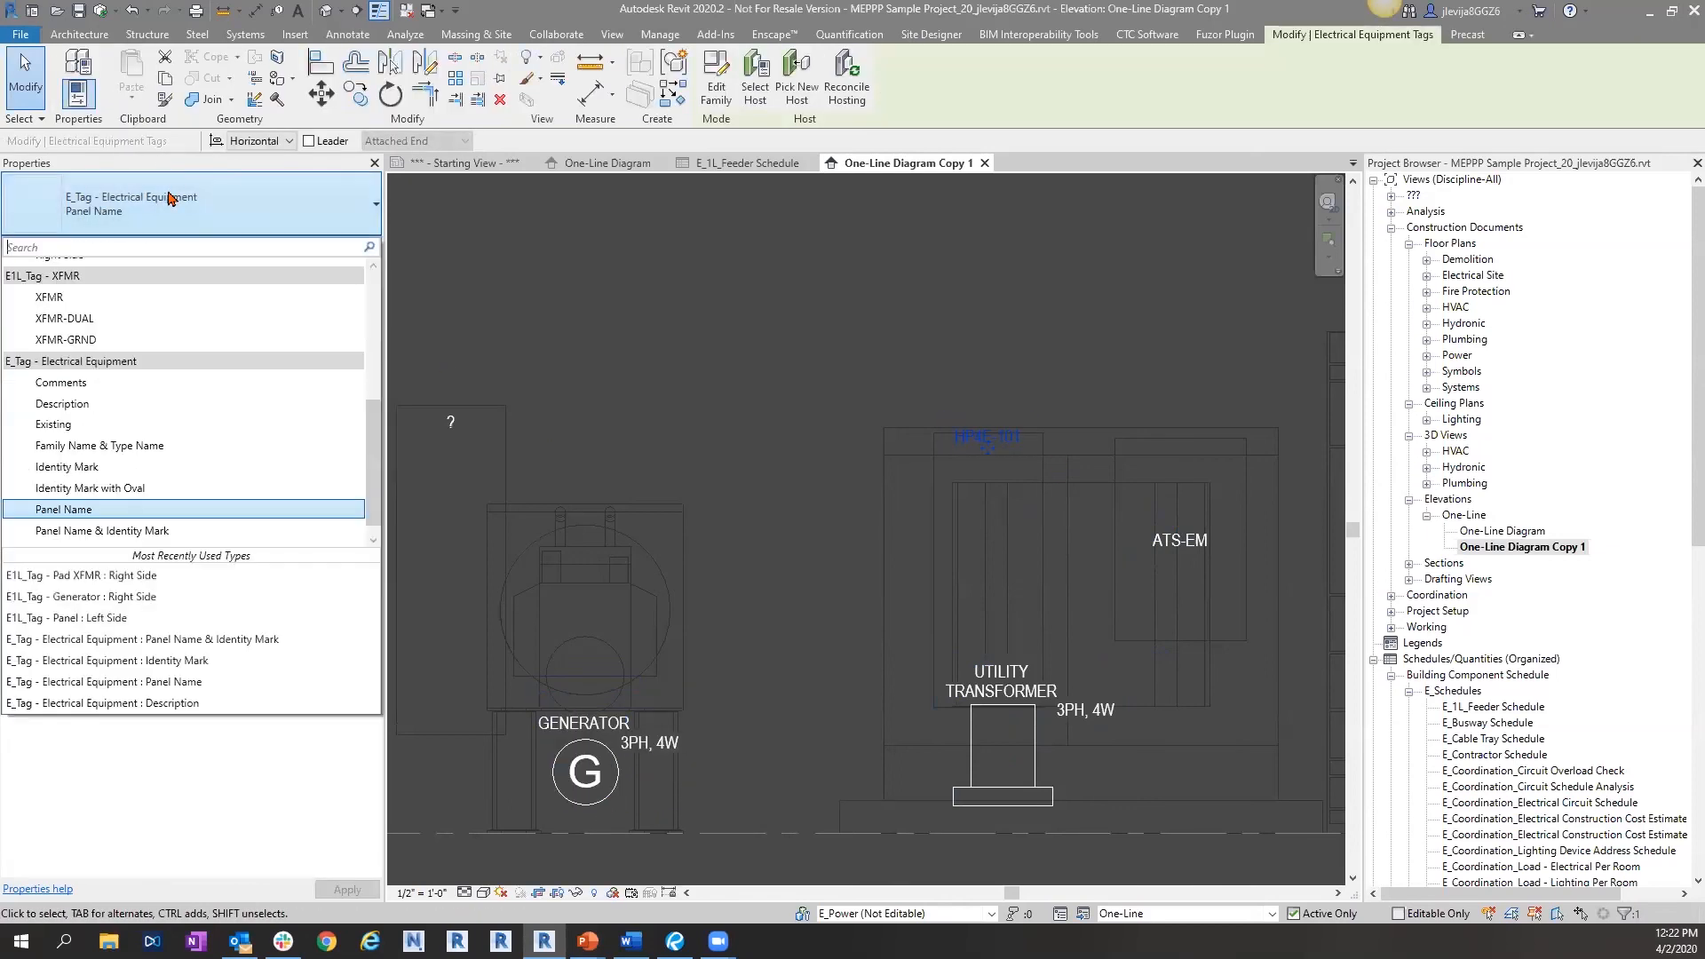
scroll(123, 346, "up", 6)
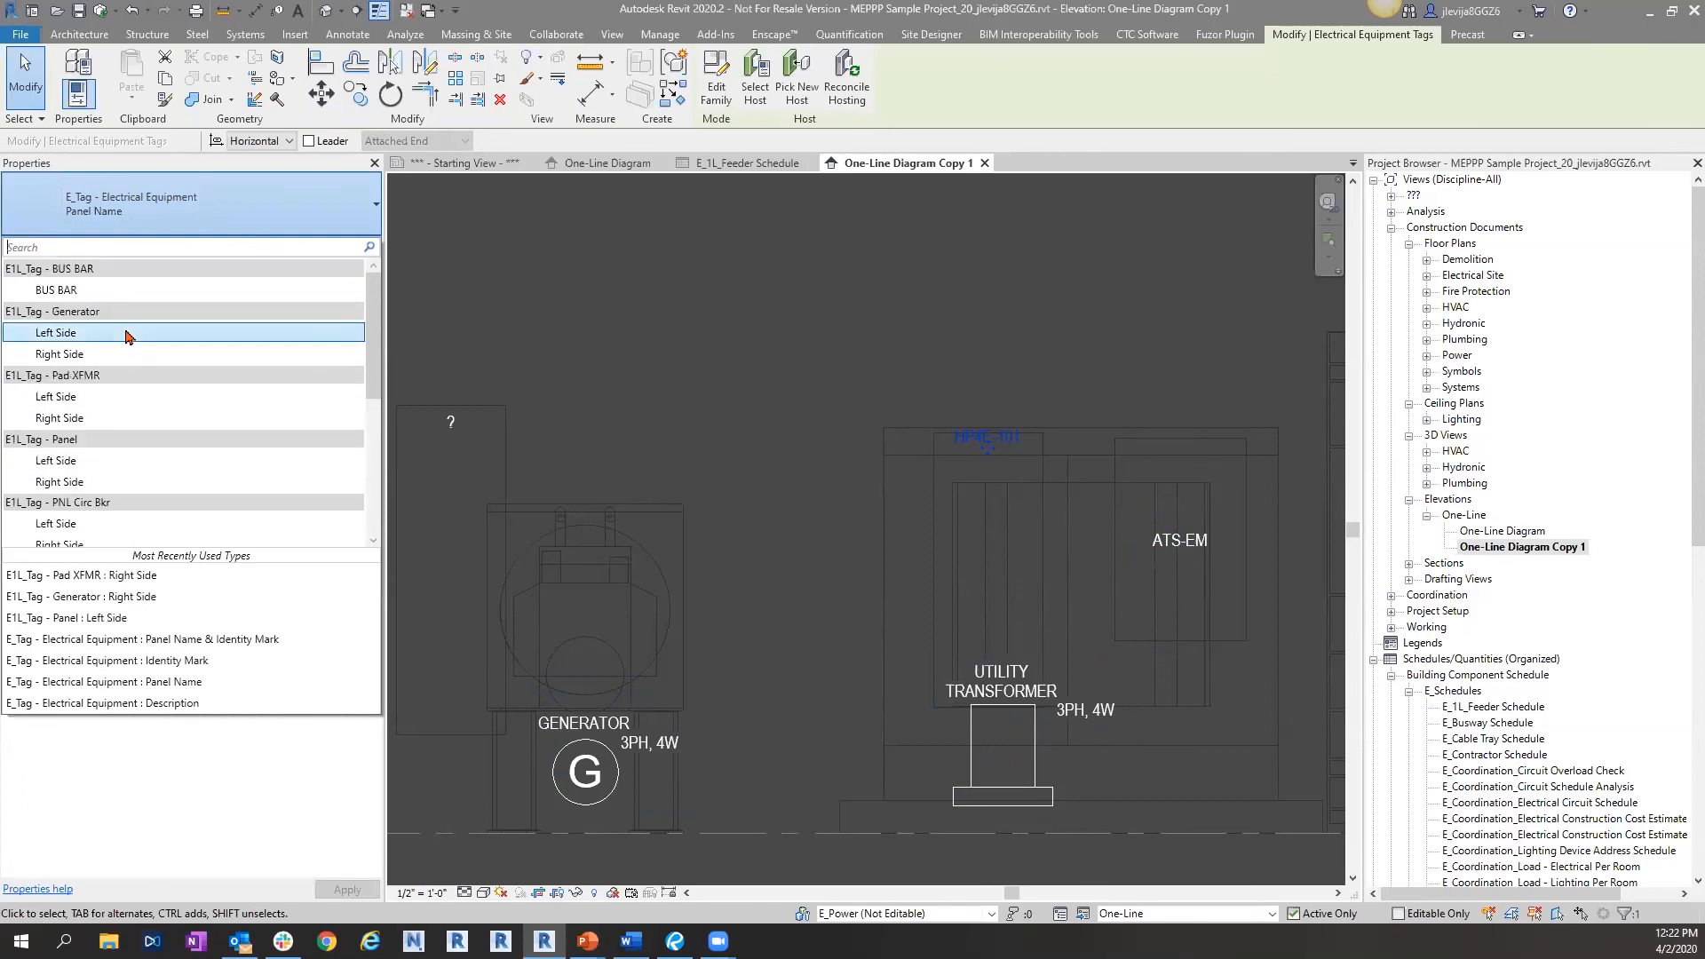
left_click(100, 461)
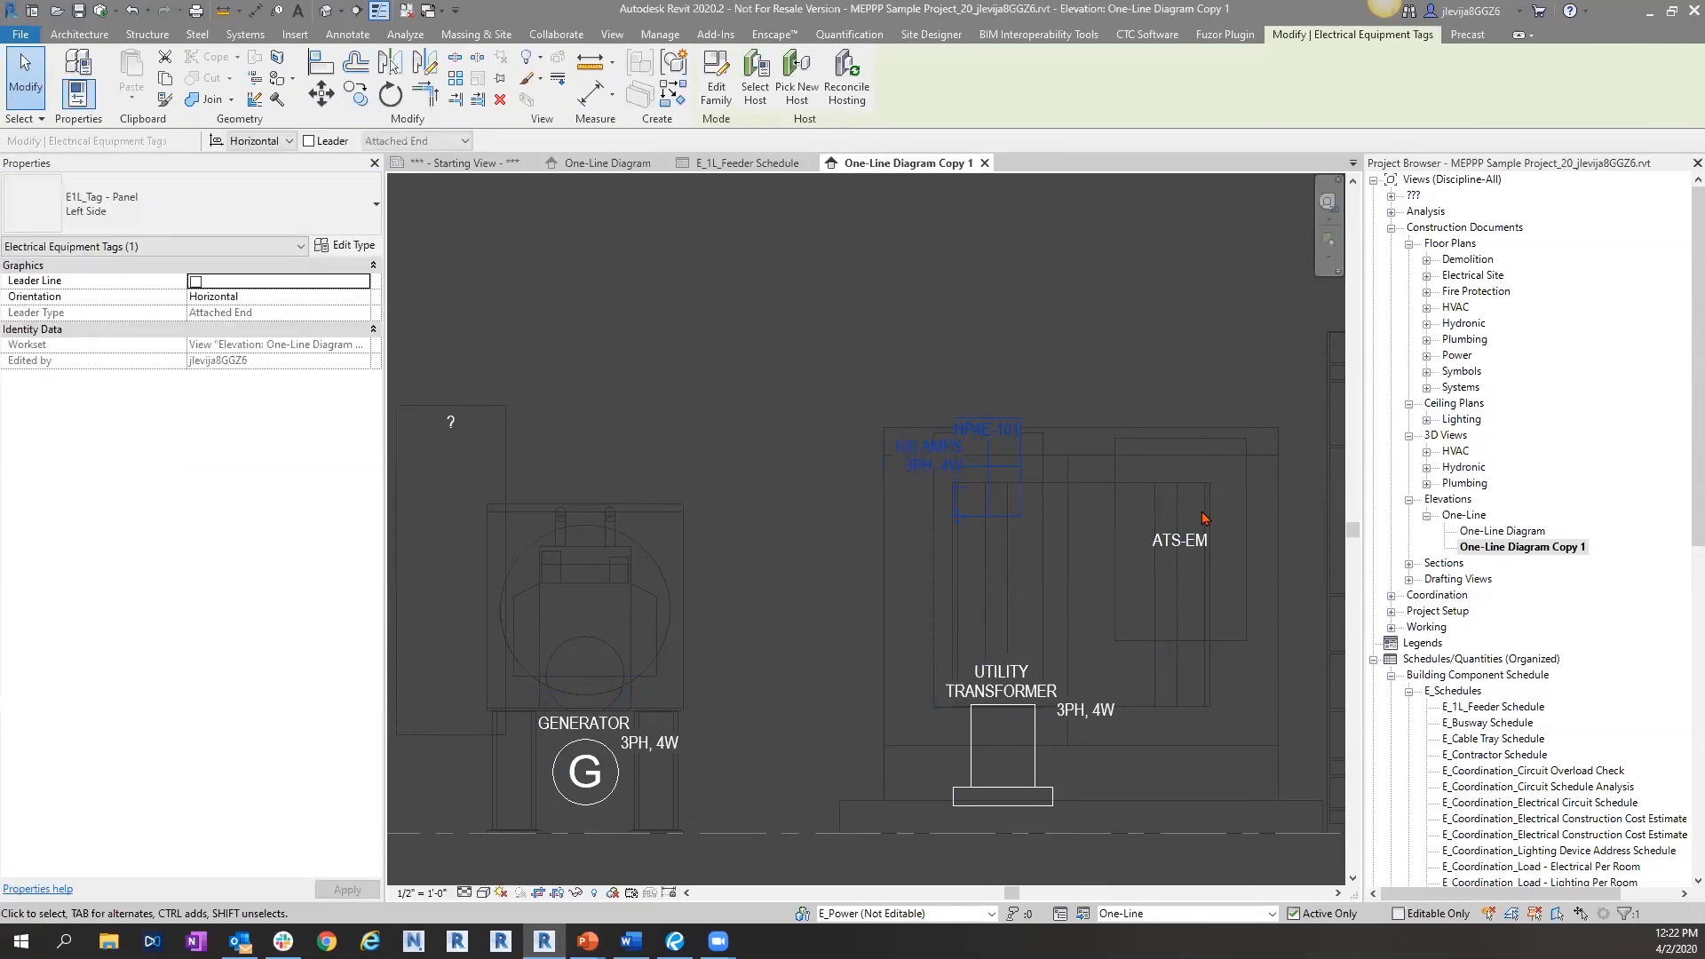
- Change the ATS-EM tag type to E1L_Tag - Panel : Right Side
left_click(1180, 541)
left_click(154, 186)
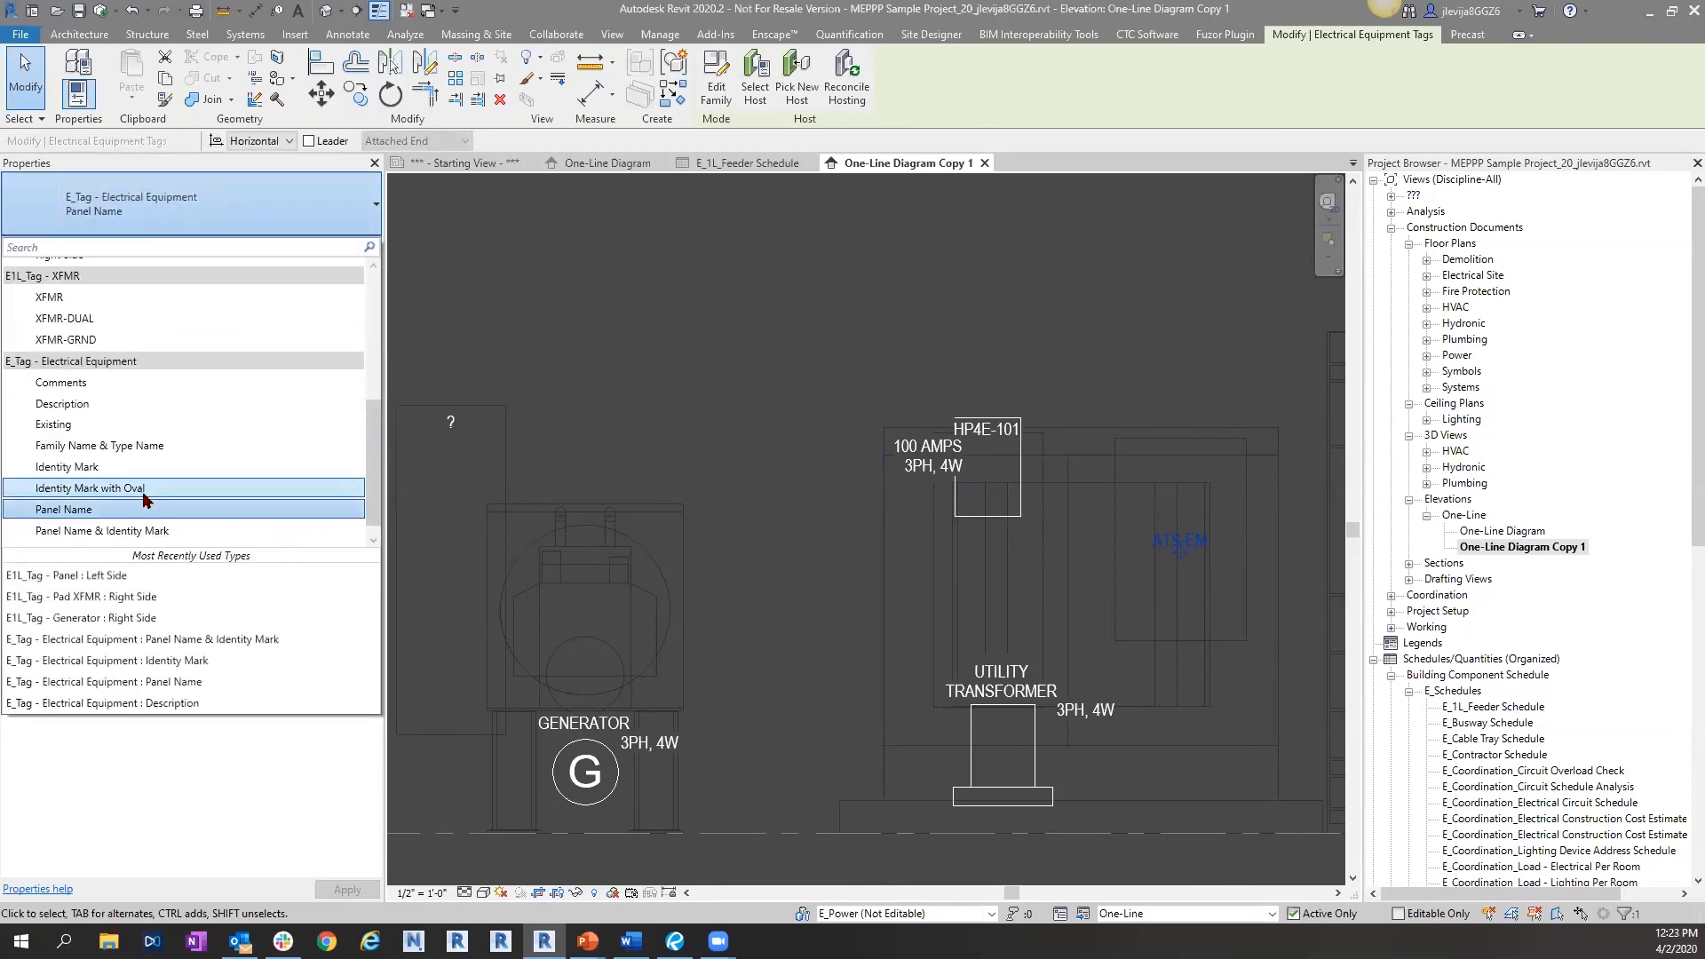
scroll(151, 313, "up", 3)
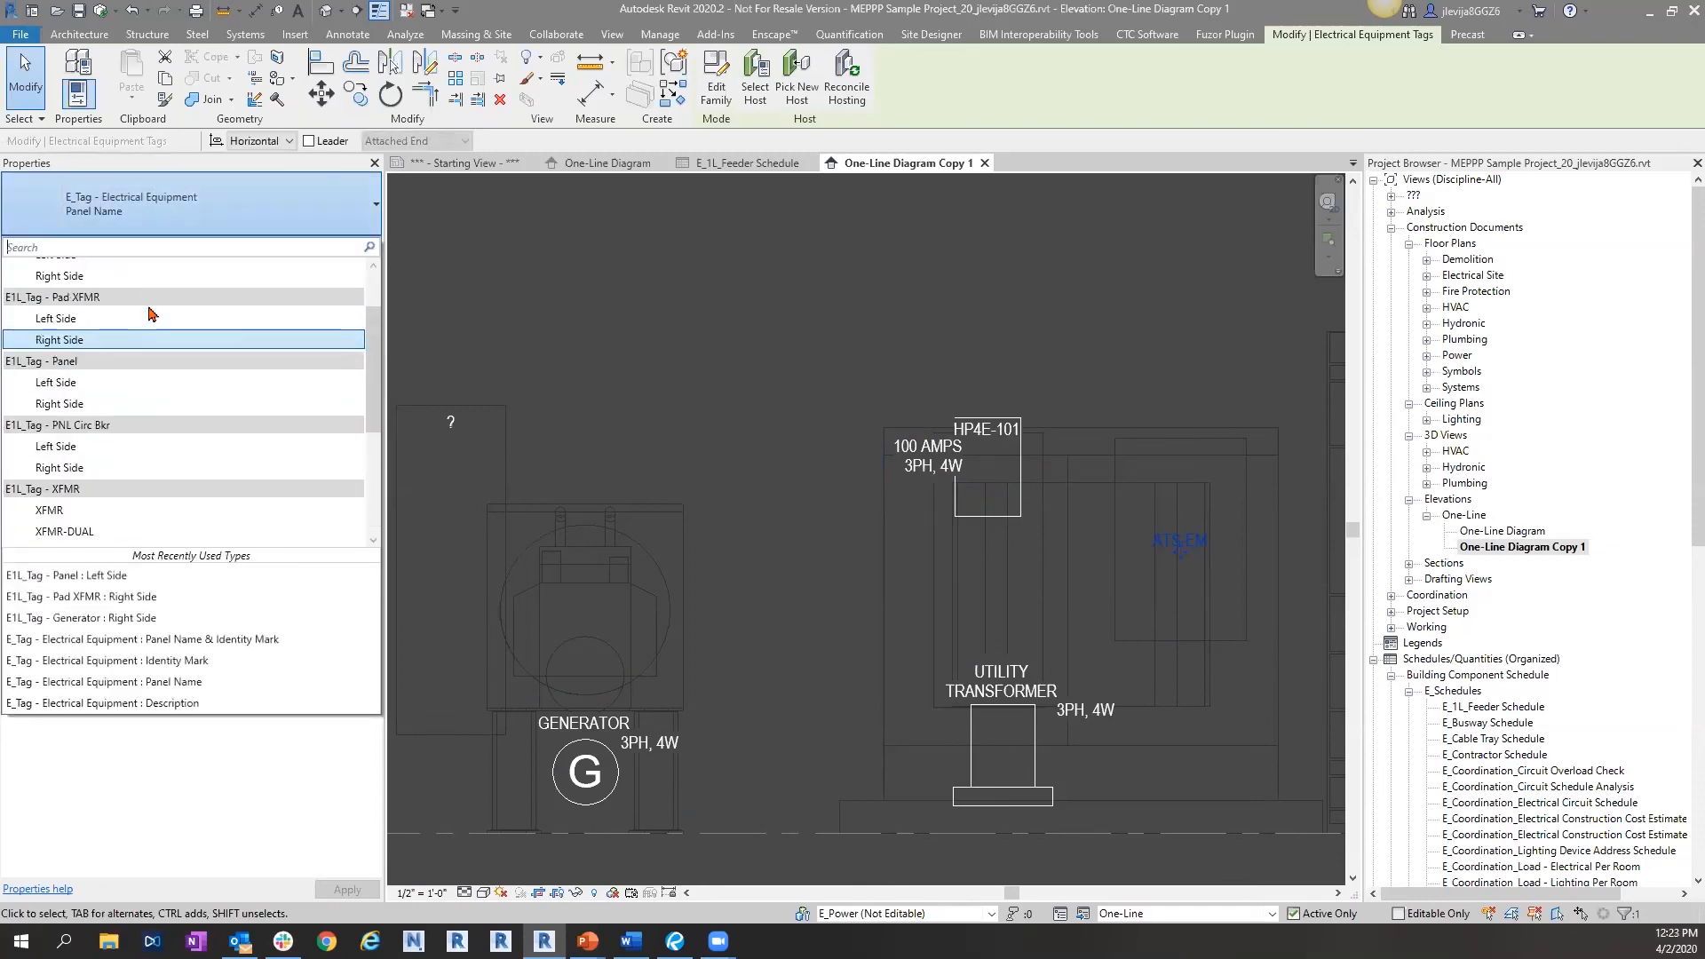
left_click(111, 402)
scroll(1175, 555, "down", 1)
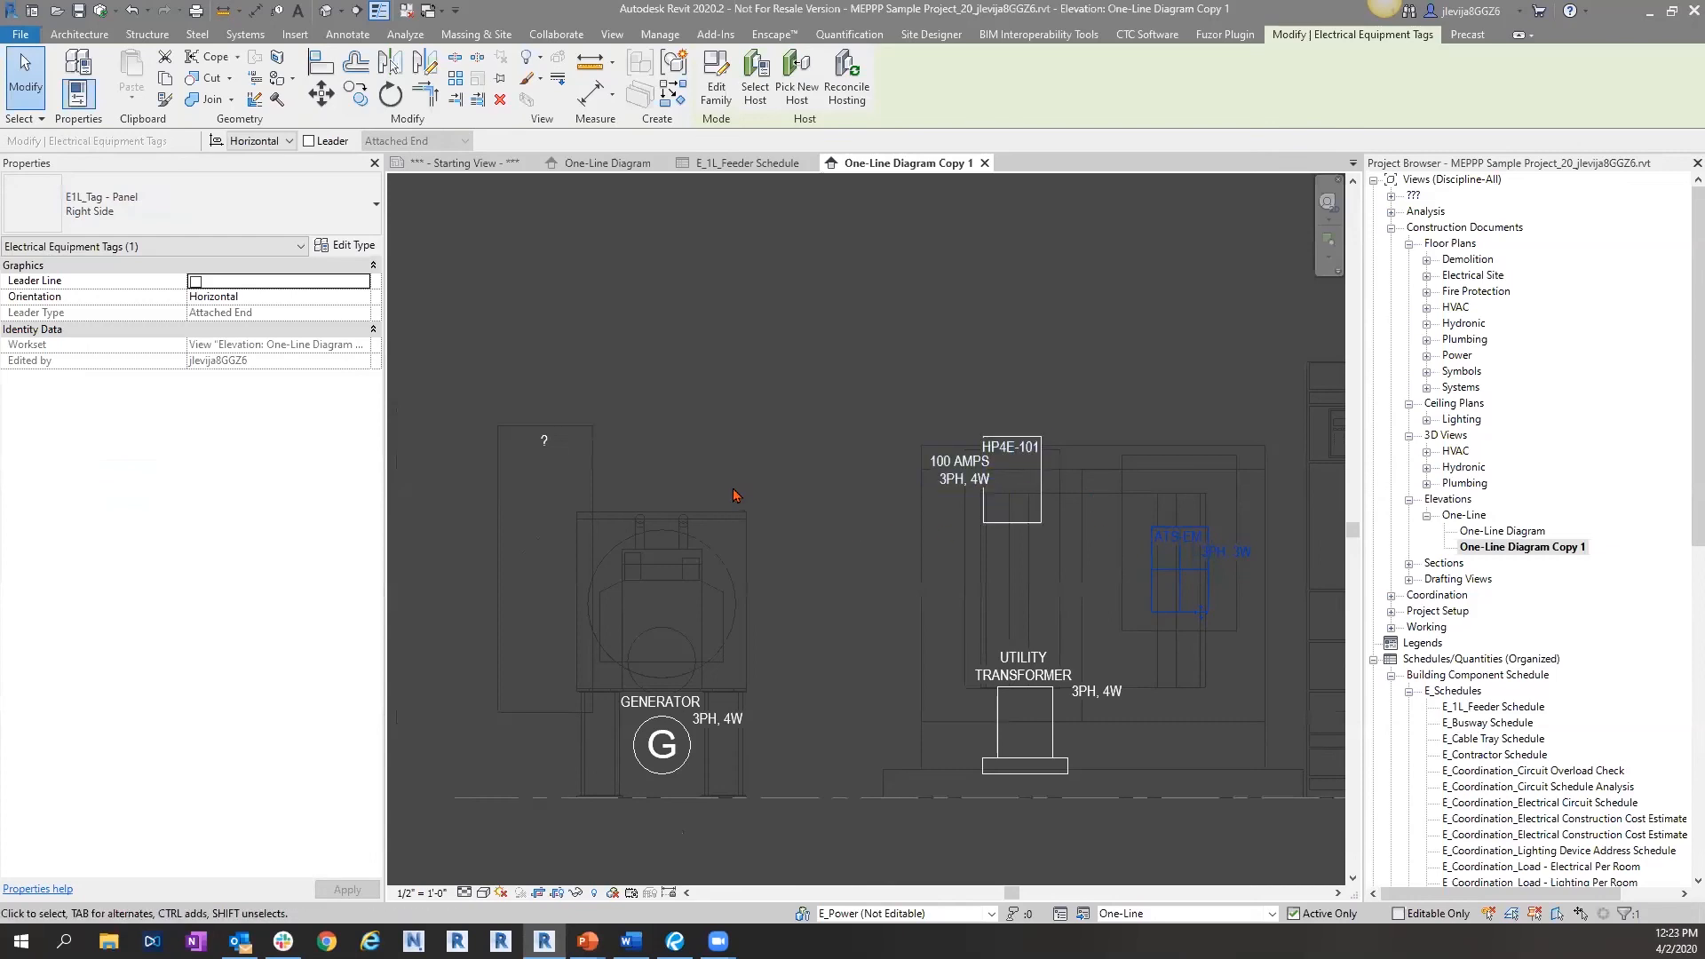
- Switch the utility transformer's tag to E1L_Tag - Pad XFMR : Left Side and back to Right Side
left_click(1026, 748)
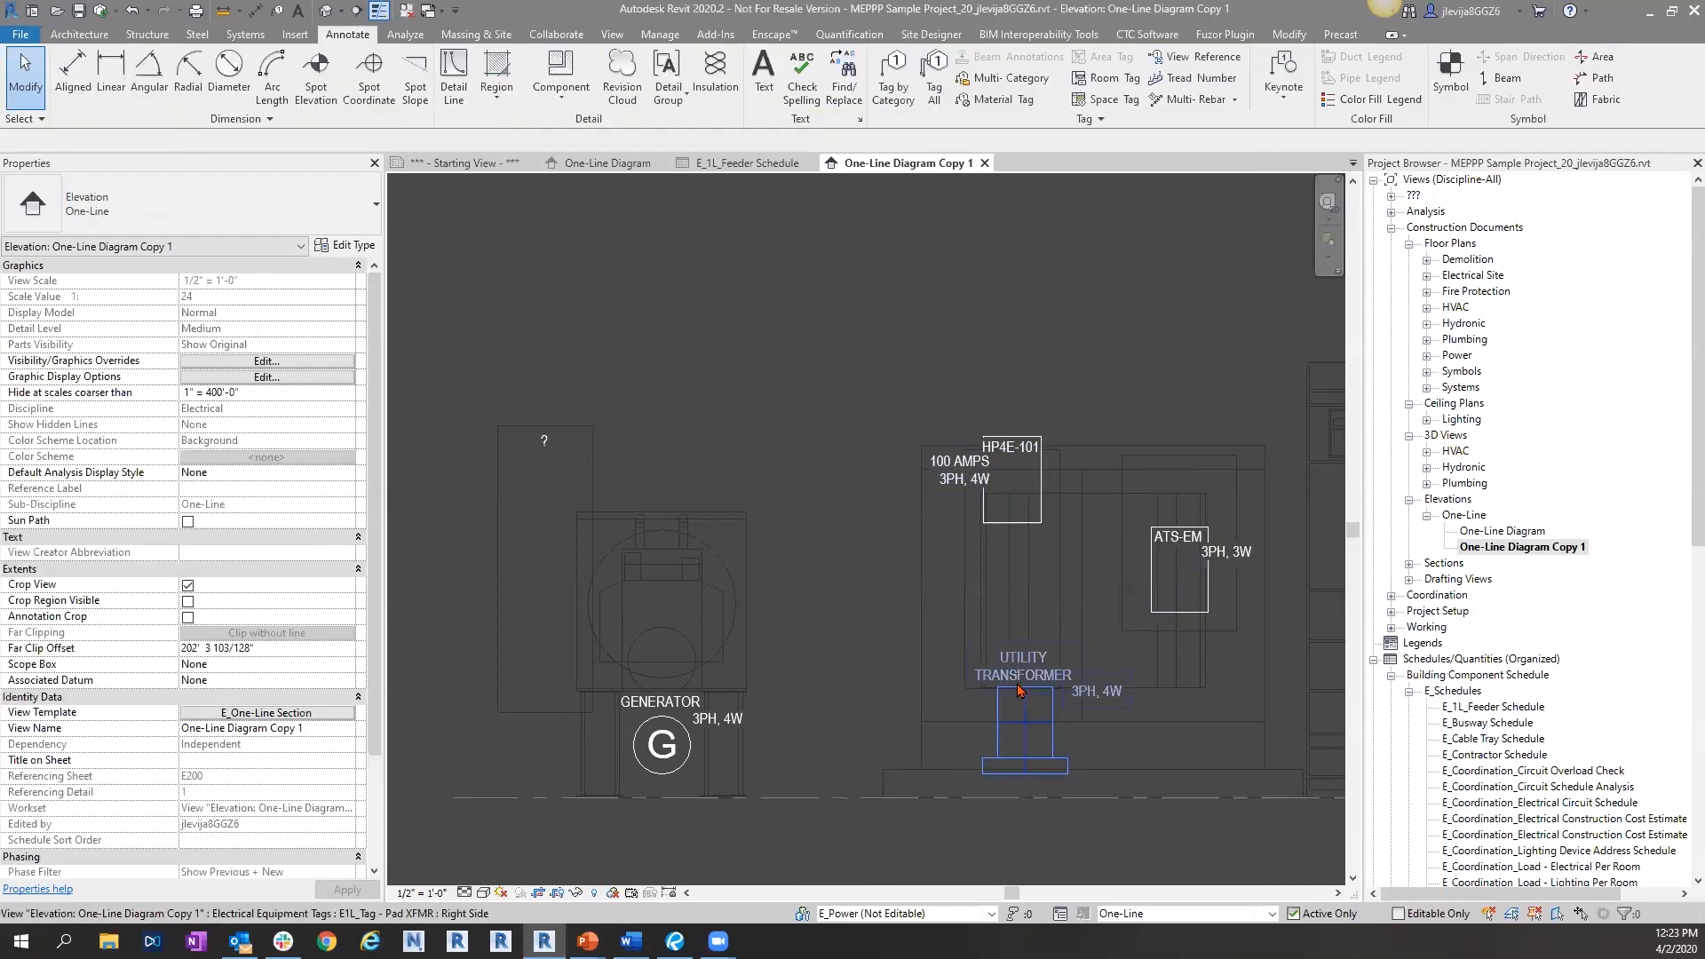
left_click(251, 228)
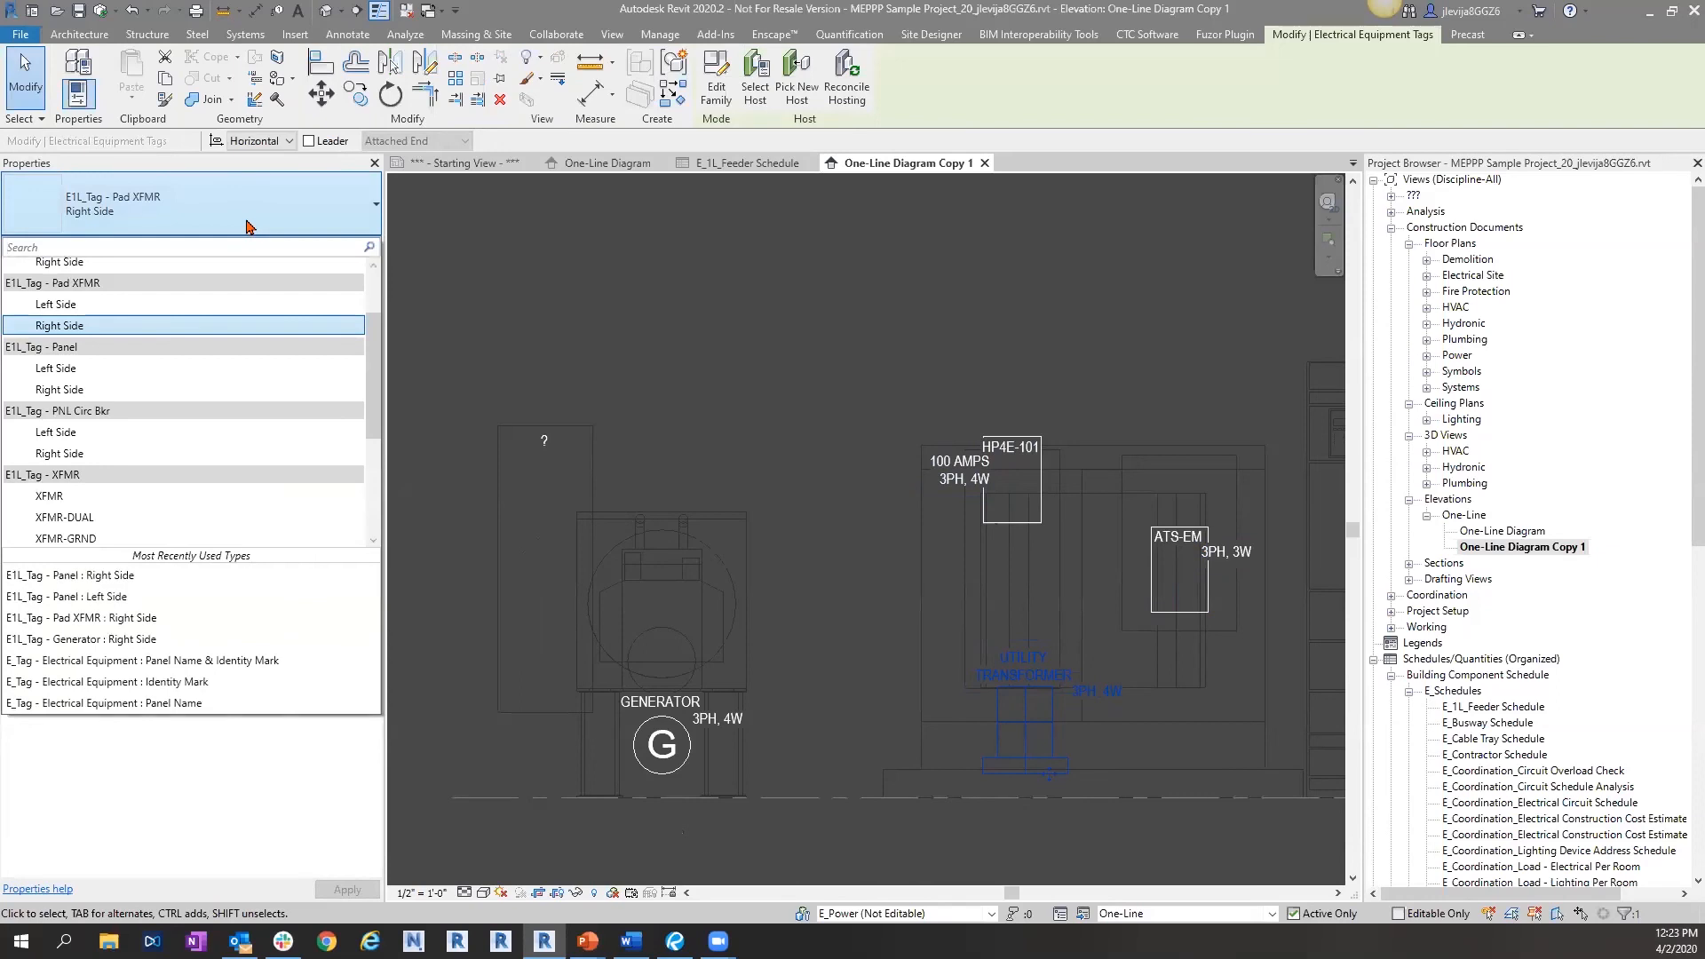
left_click(226, 305)
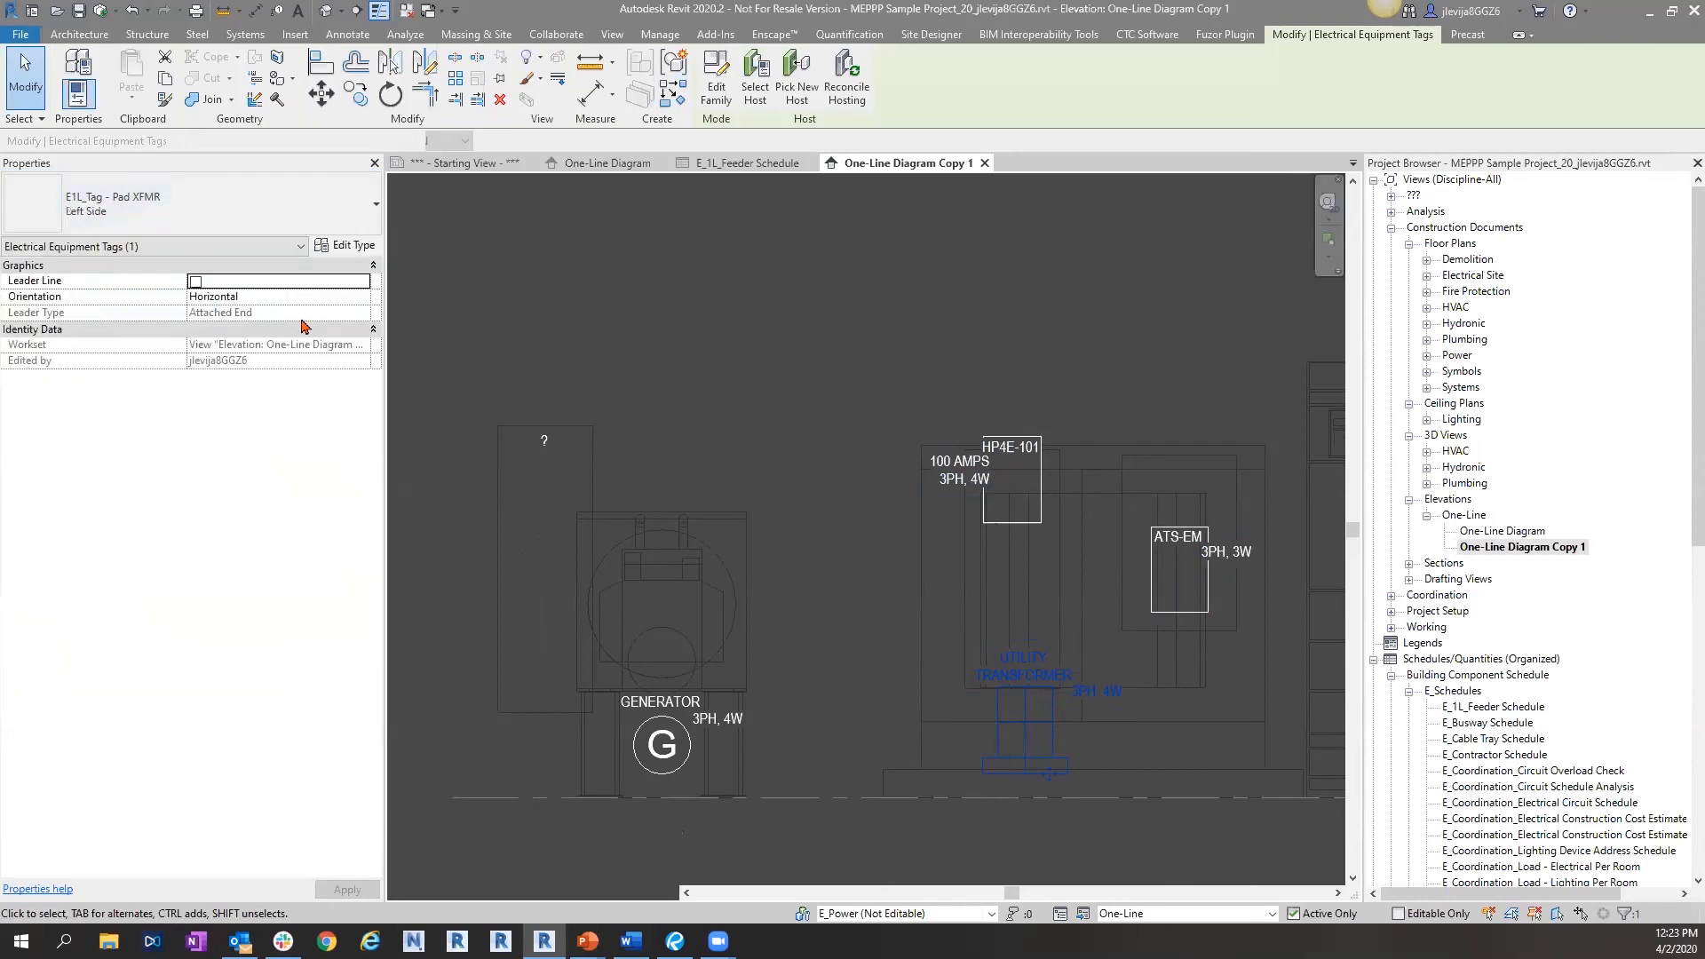
left_click(210, 230)
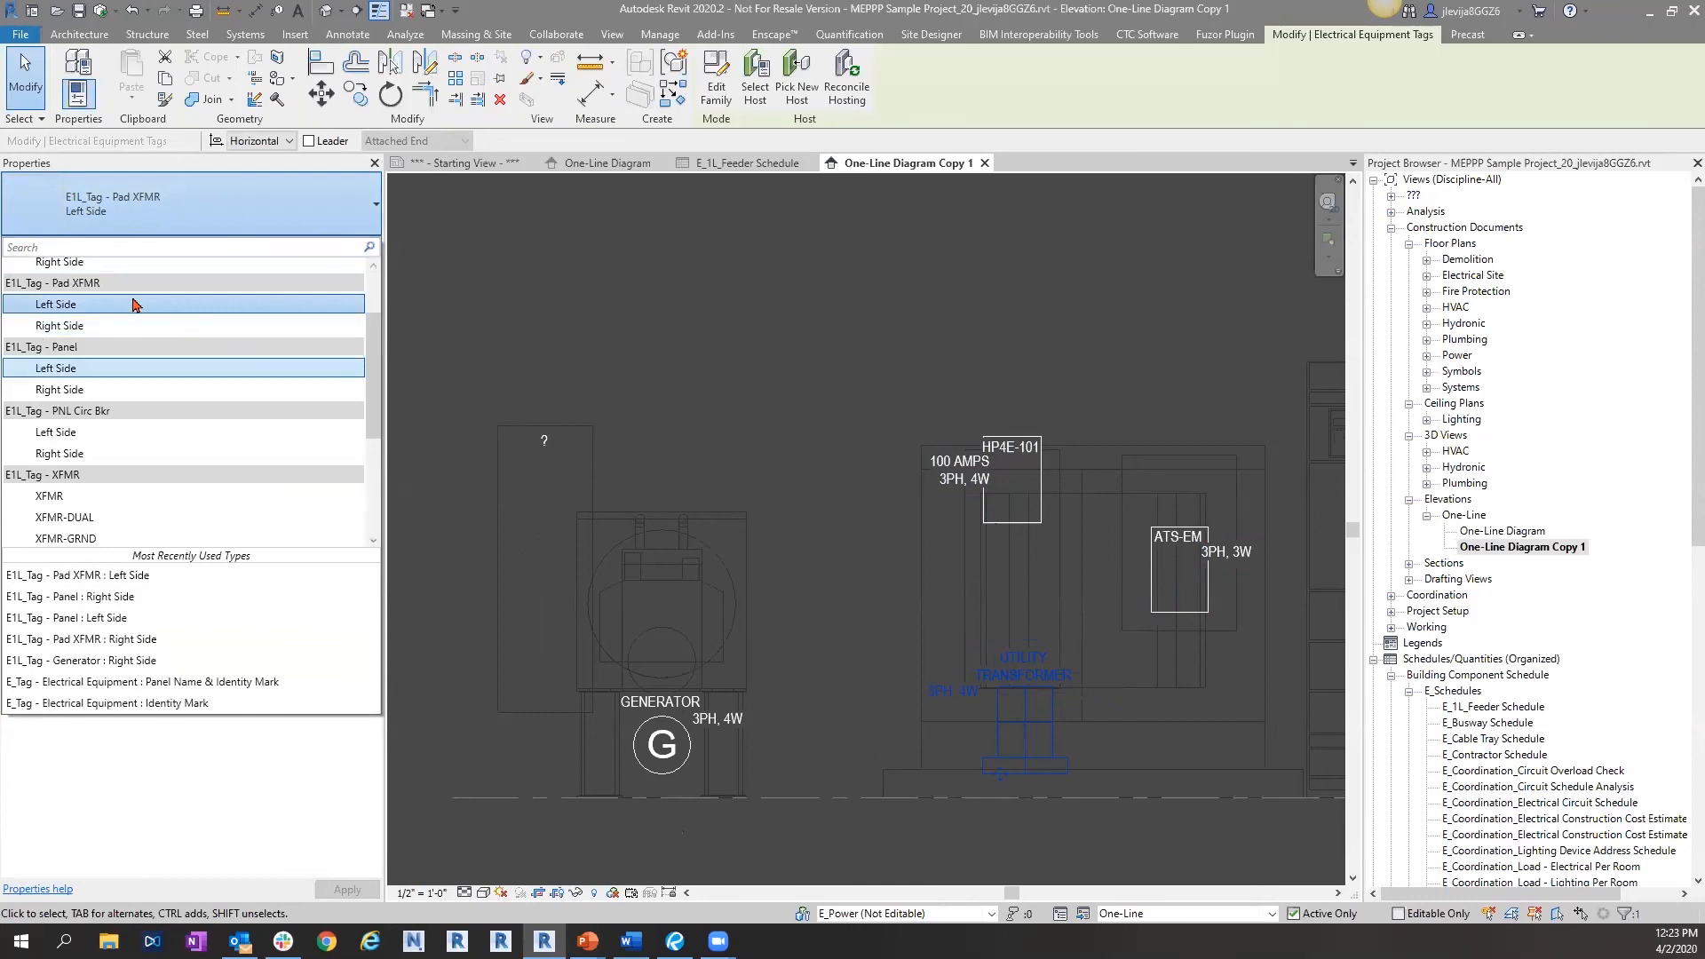
left_click(172, 309)
left_click(1199, 733)
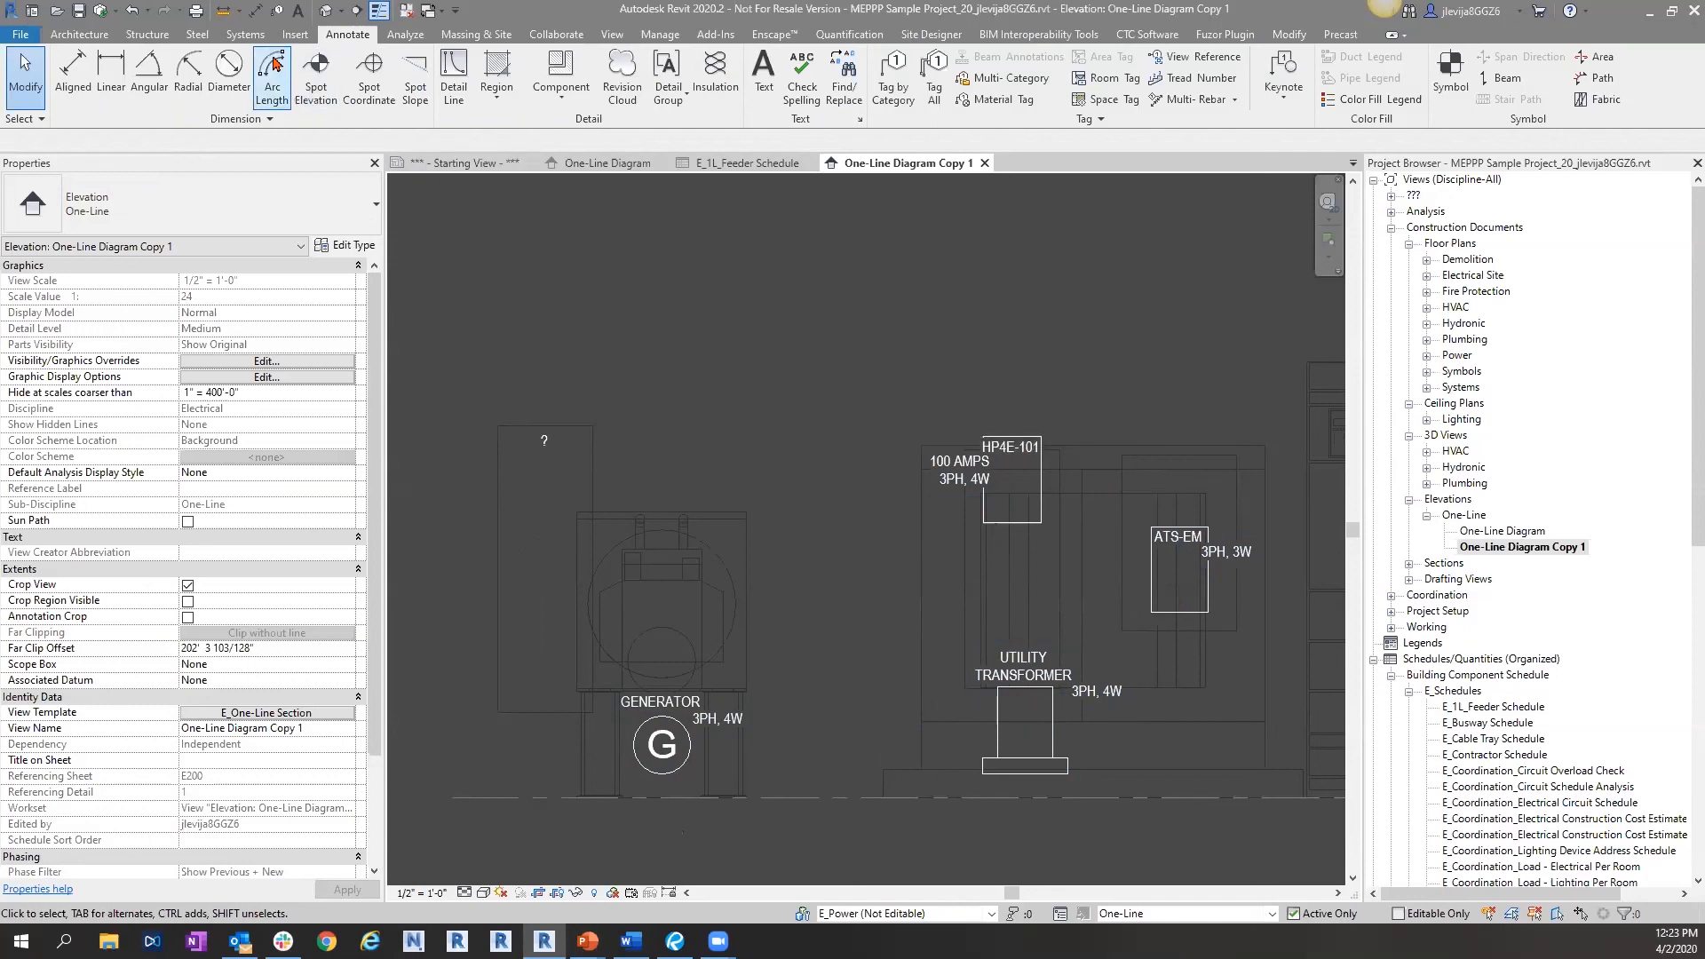
- Start placing conduit with the type Conduit without Fittings : One Line
left_click(242, 36)
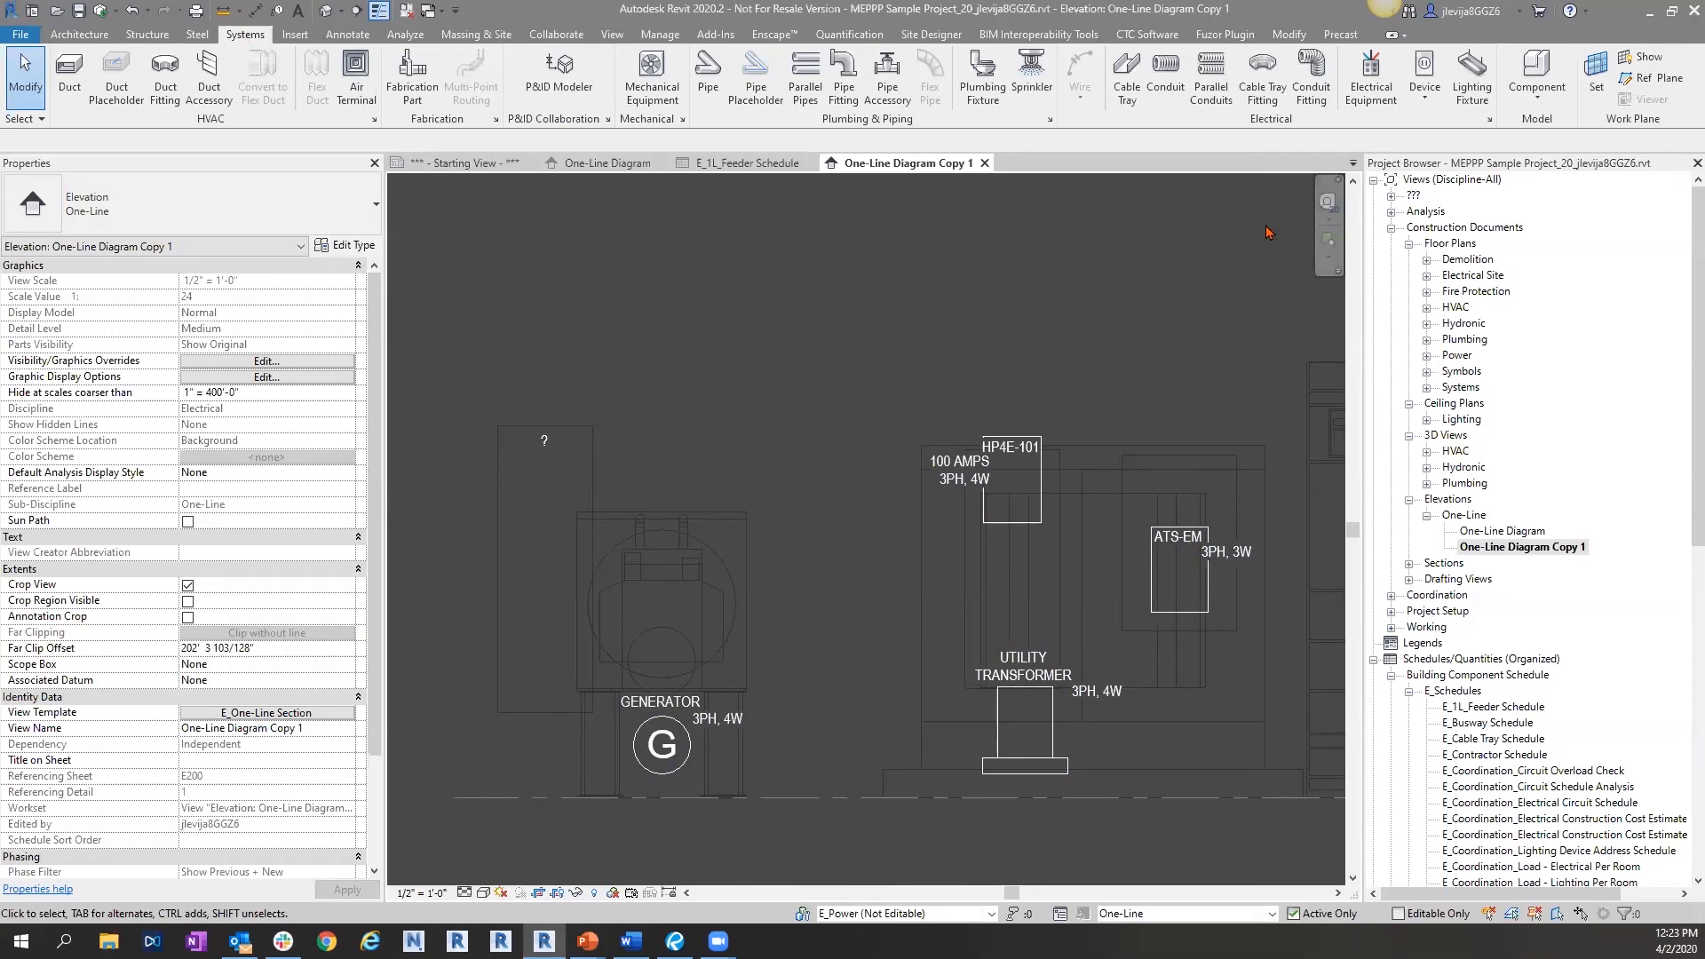
left_click(1179, 95)
left_click(269, 222)
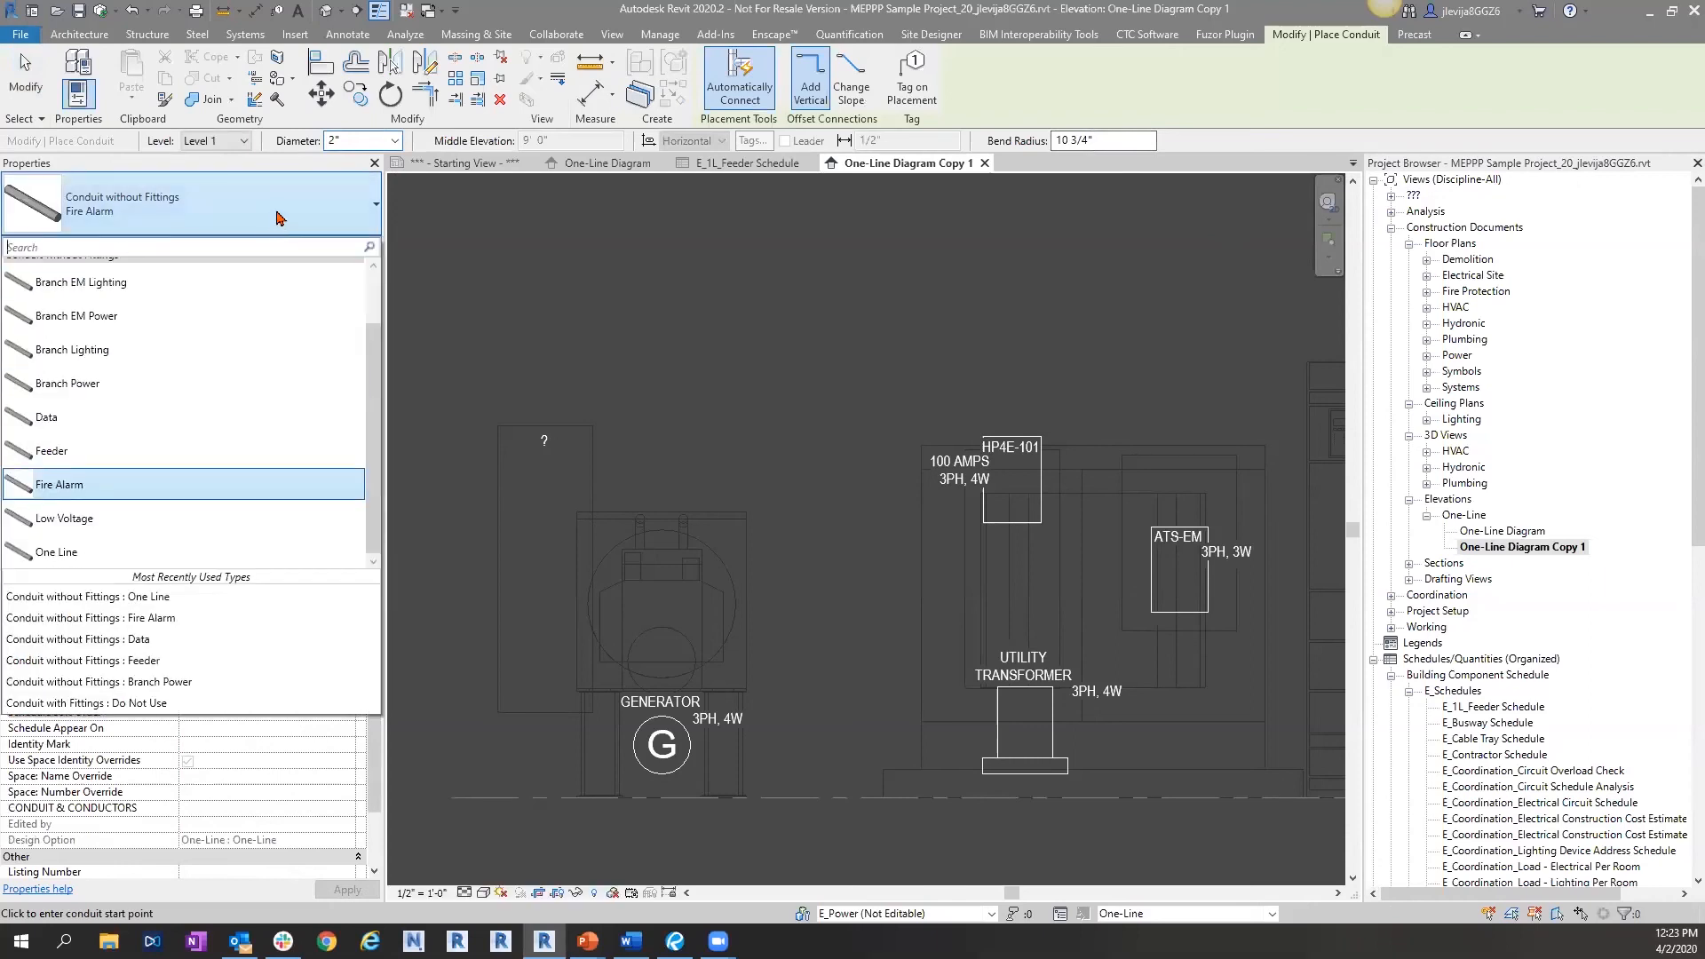
left_click(185, 552)
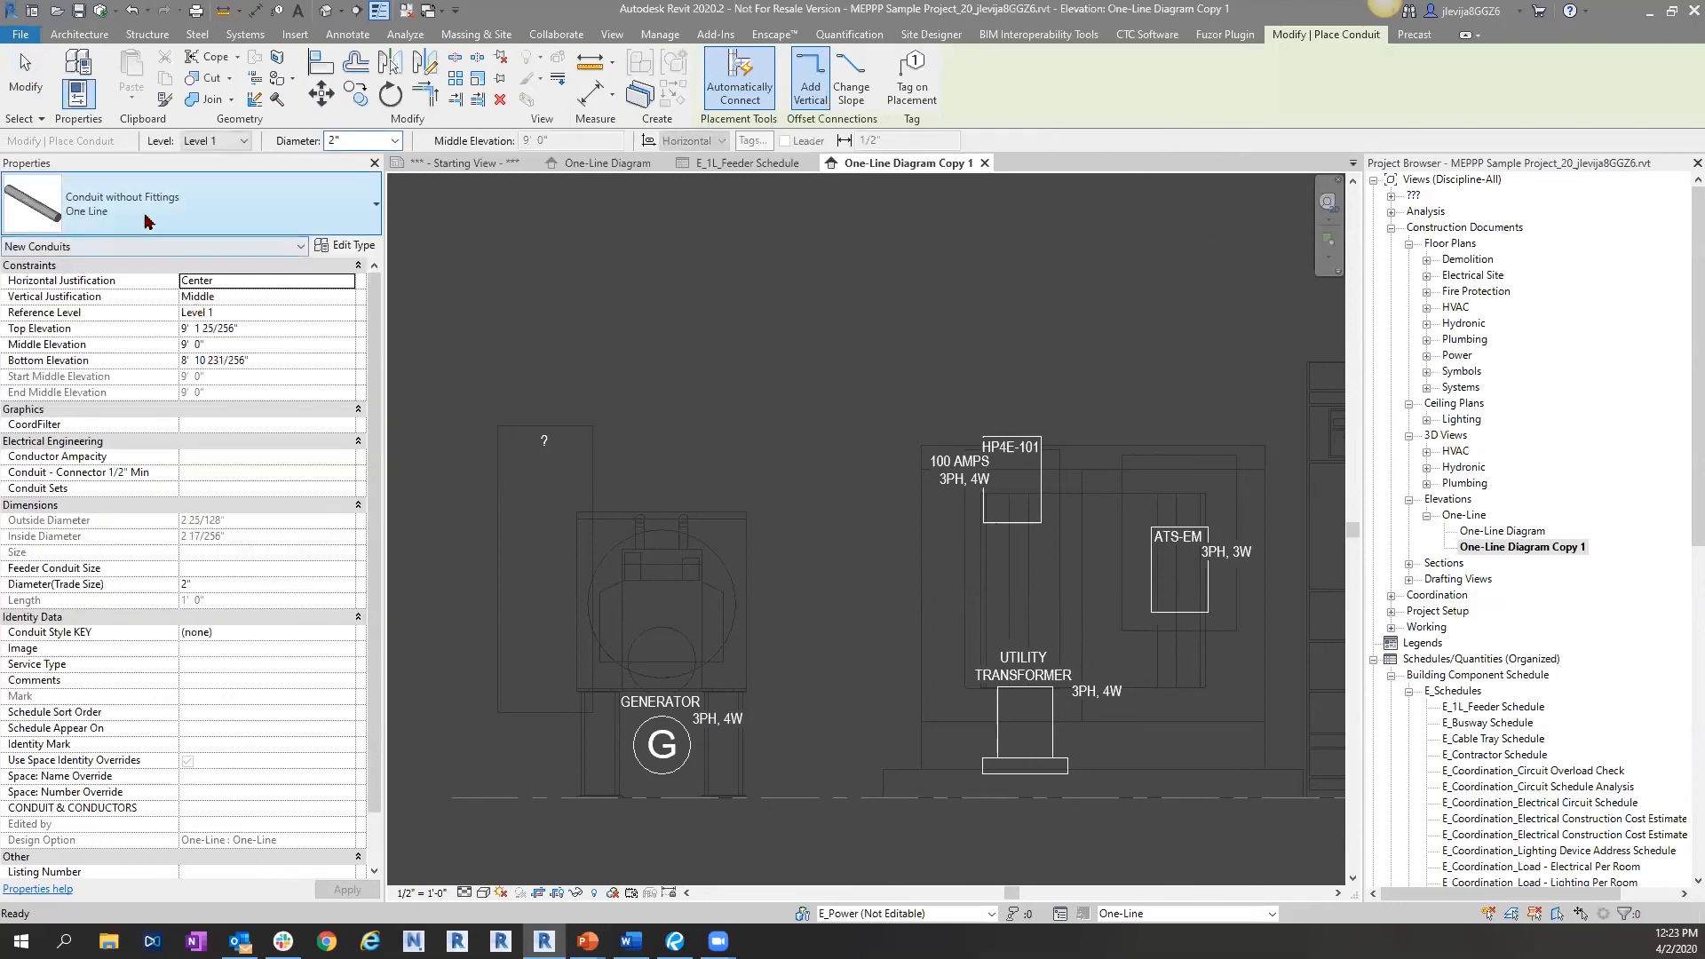
- Review the available conduit types and the fitting settings in the One Line conduit's type properties
left_click(71, 222)
mouse_move(376, 466)
left_mouse_down()
mouse_move(373, 372)
mouse_move(368, 487)
left_mouse_up()
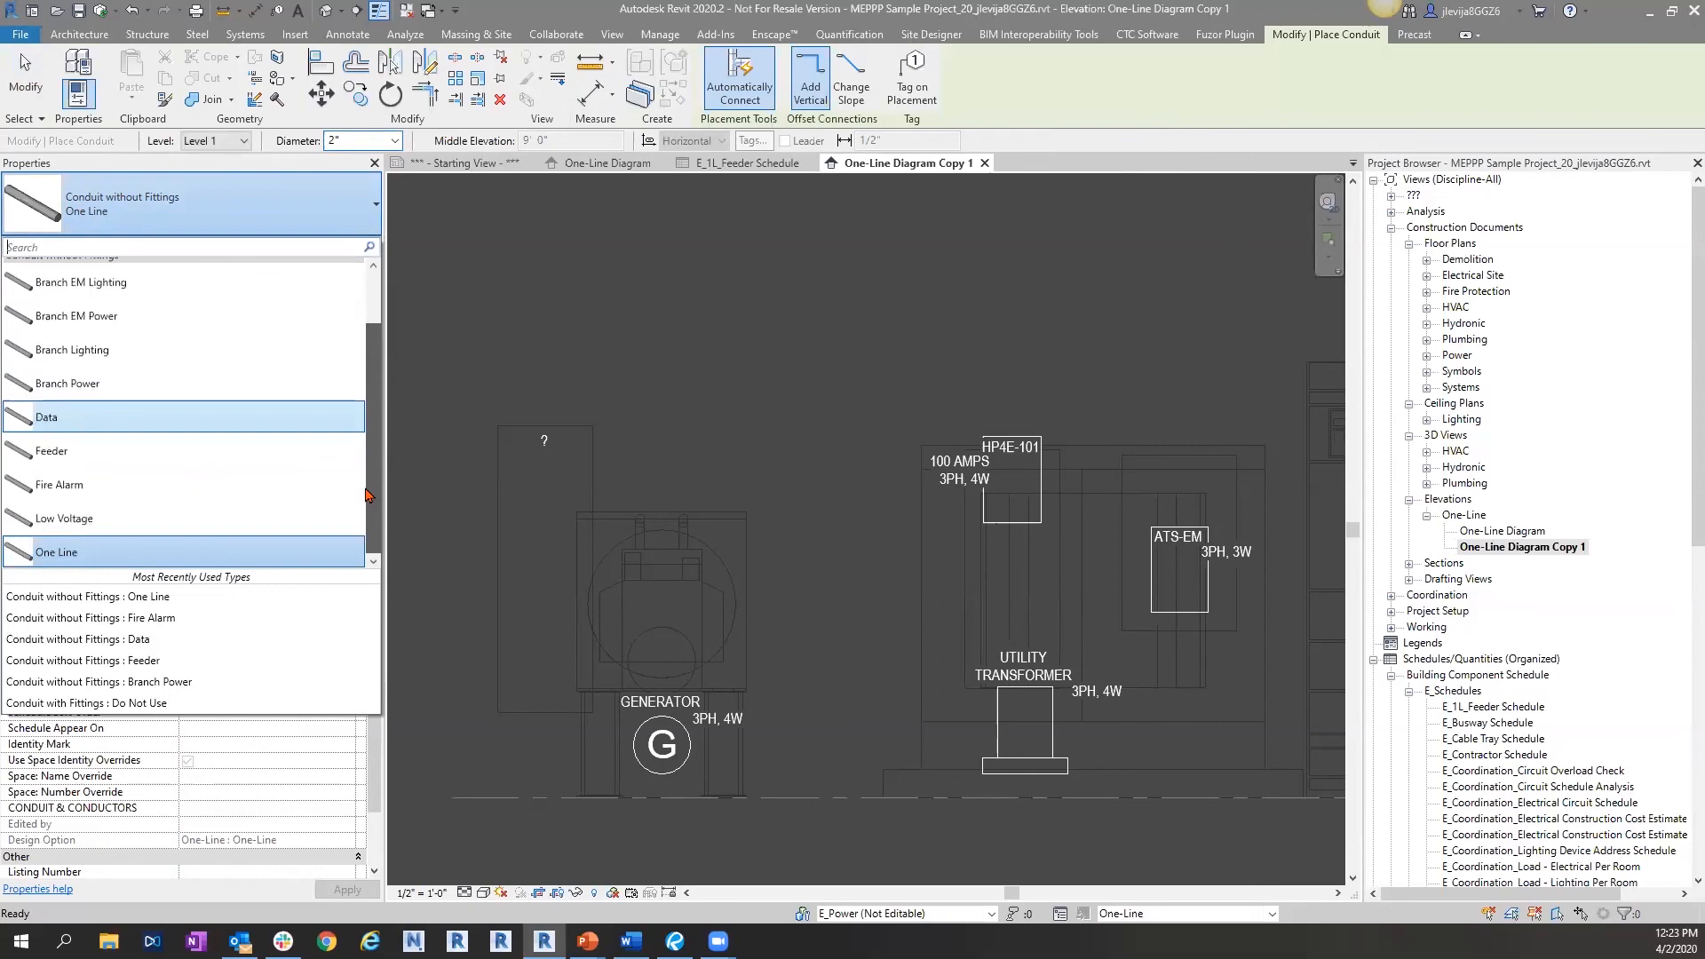
left_click(255, 563)
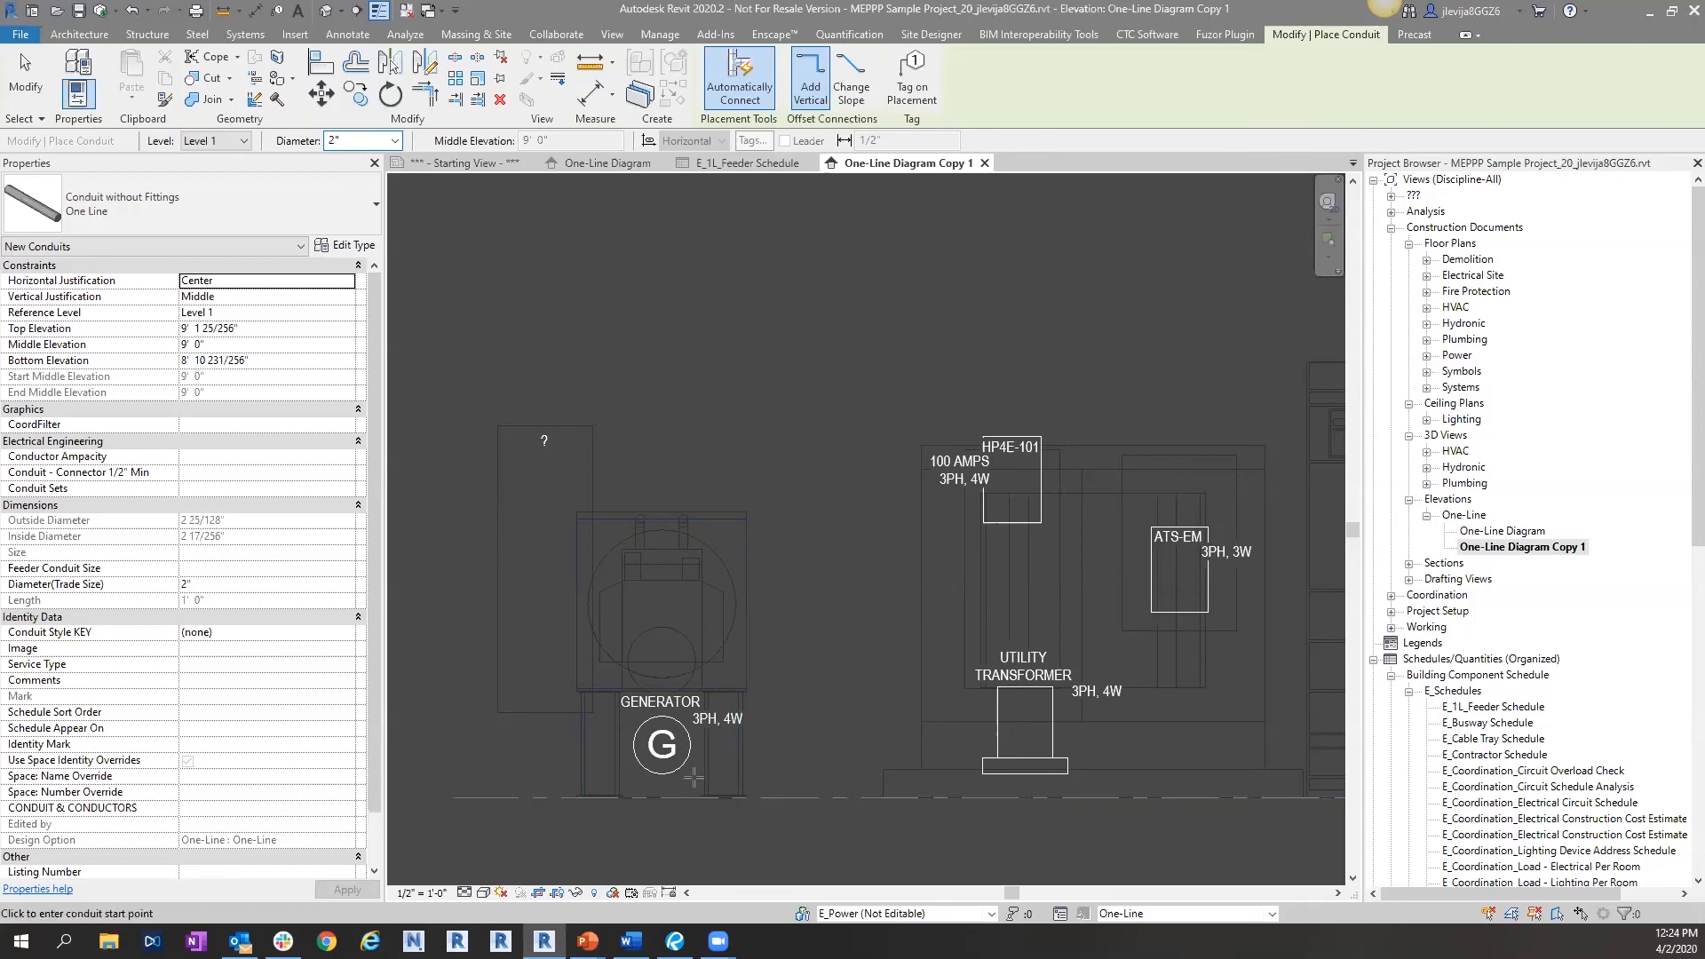
left_click(346, 245)
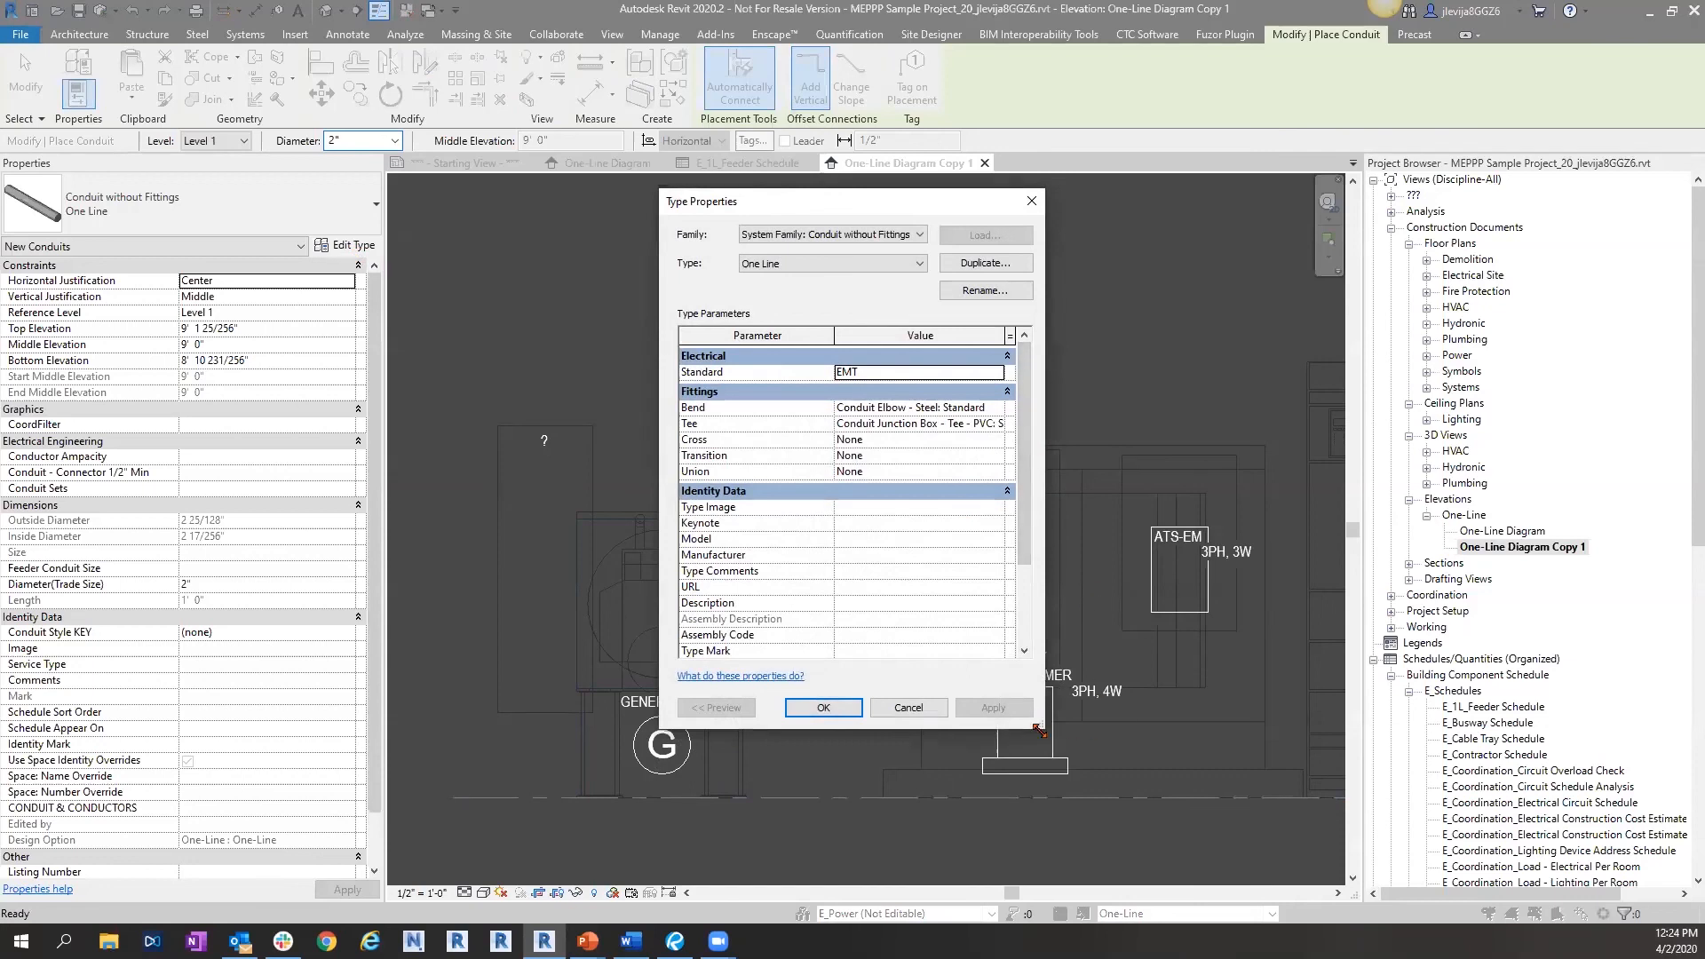
left_click_drag(1040, 731, 1153, 821)
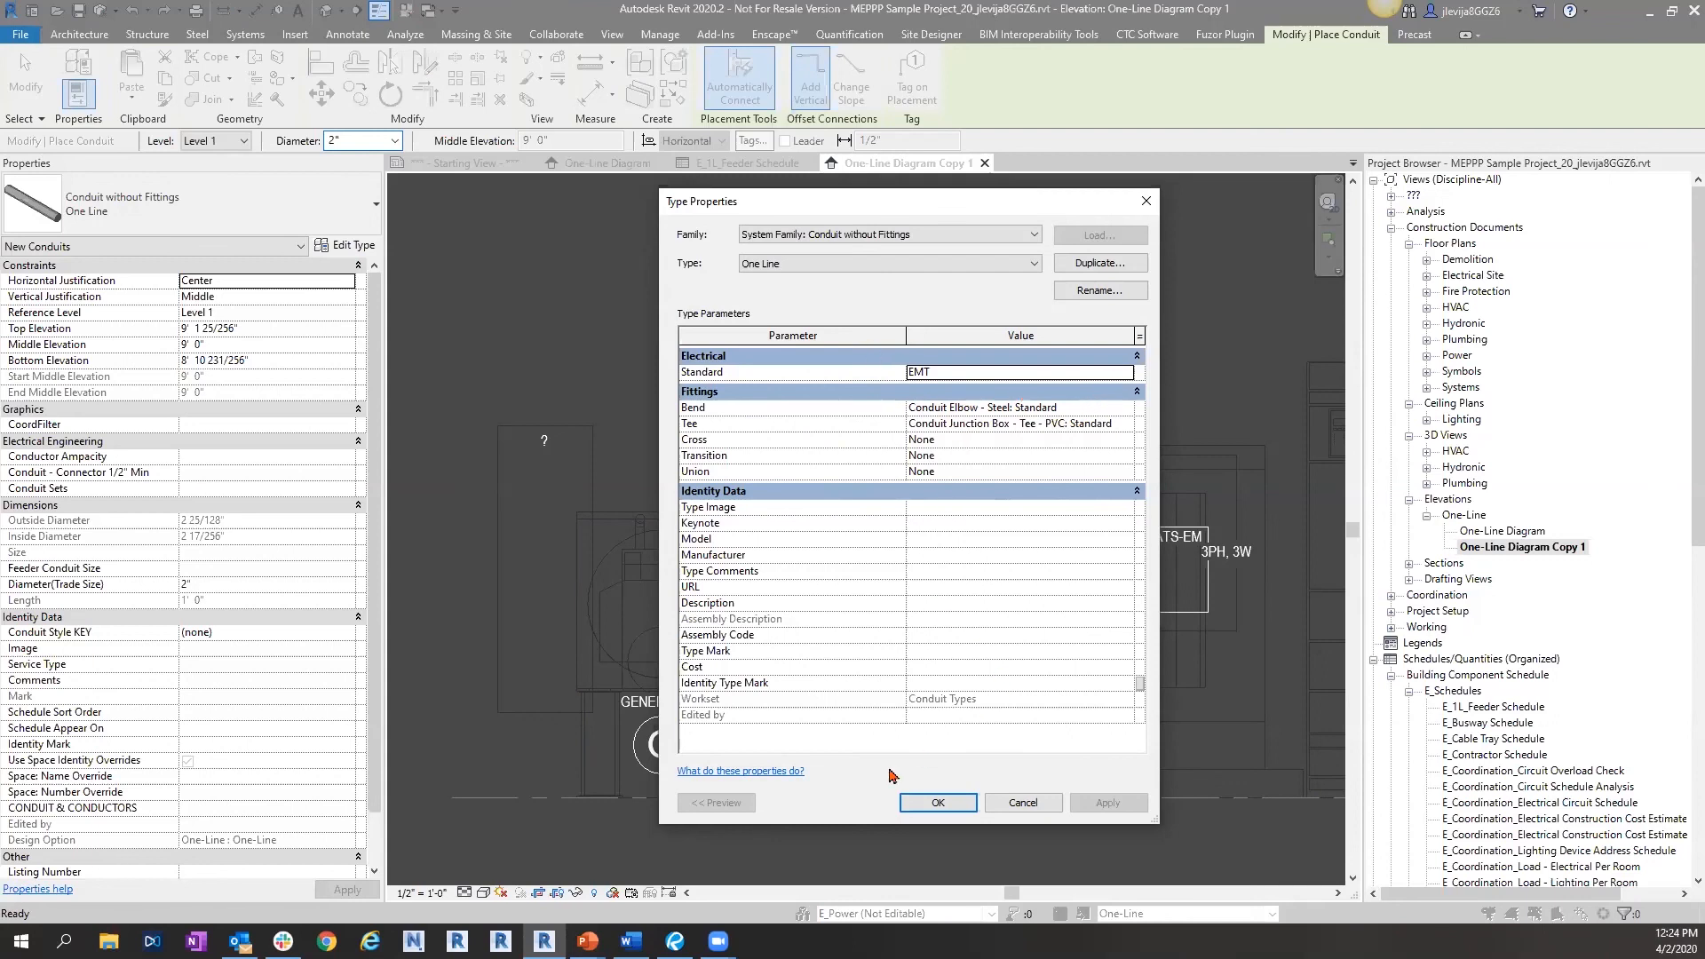
left_click(936, 803)
- Draw a horizontal 2" One Line conduit from the generator symbol to the utility transformer symbol
scroll(728, 693, "up", 2)
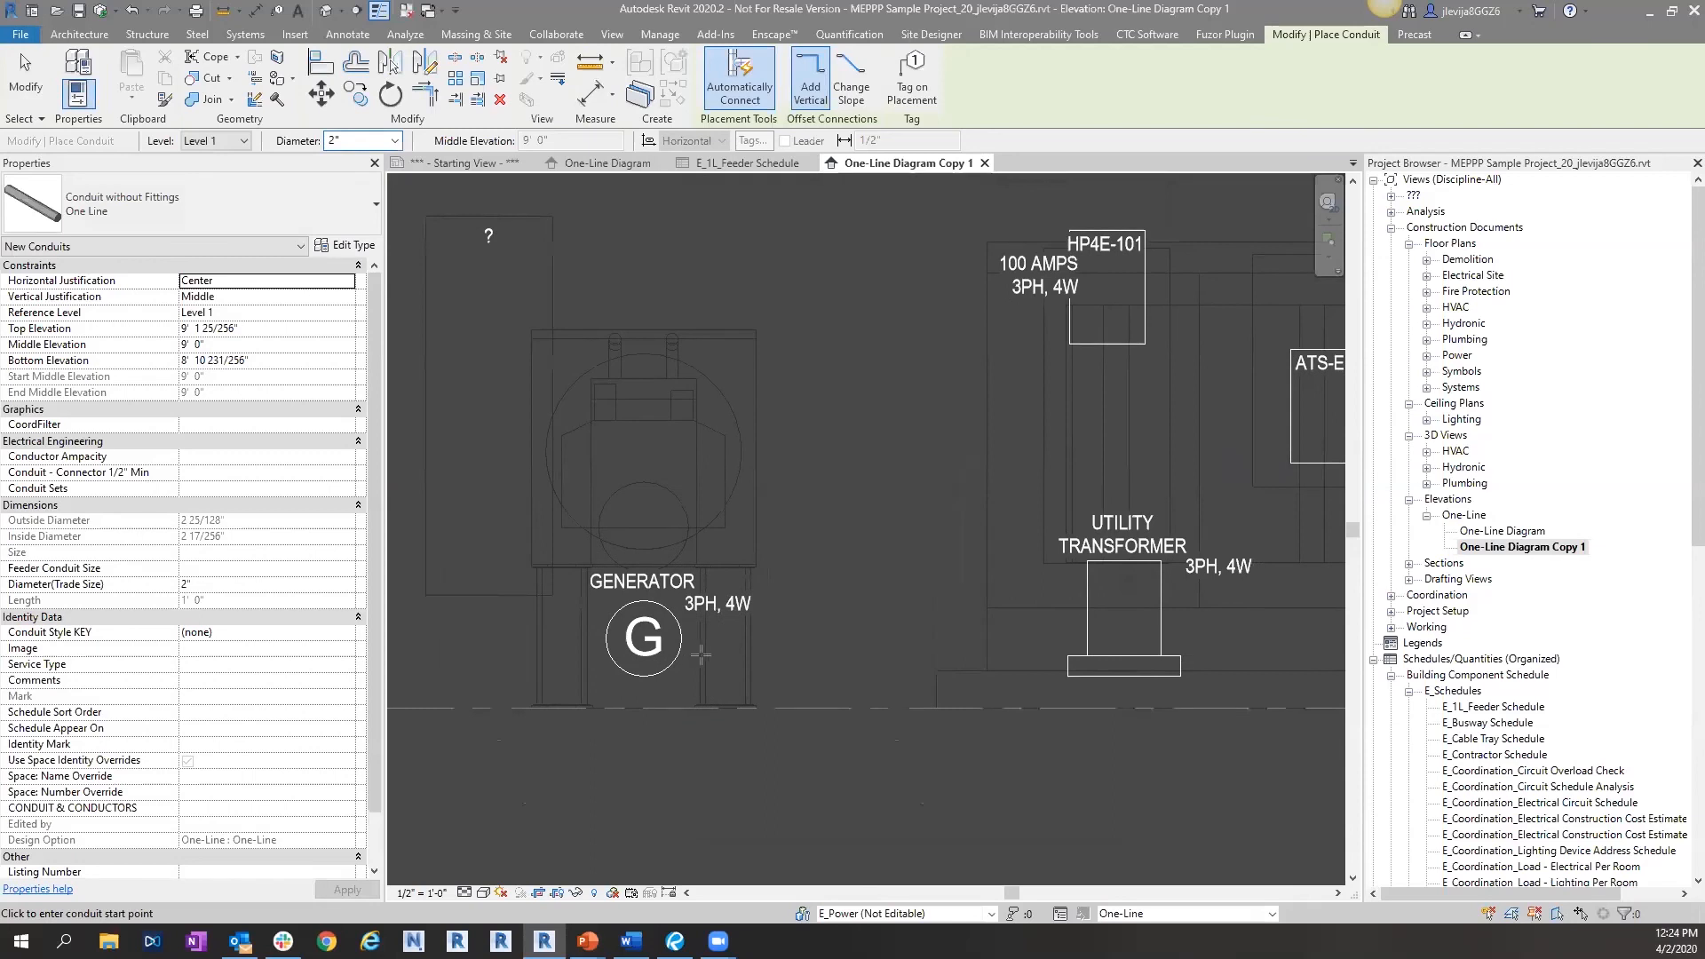
left_click(690, 638)
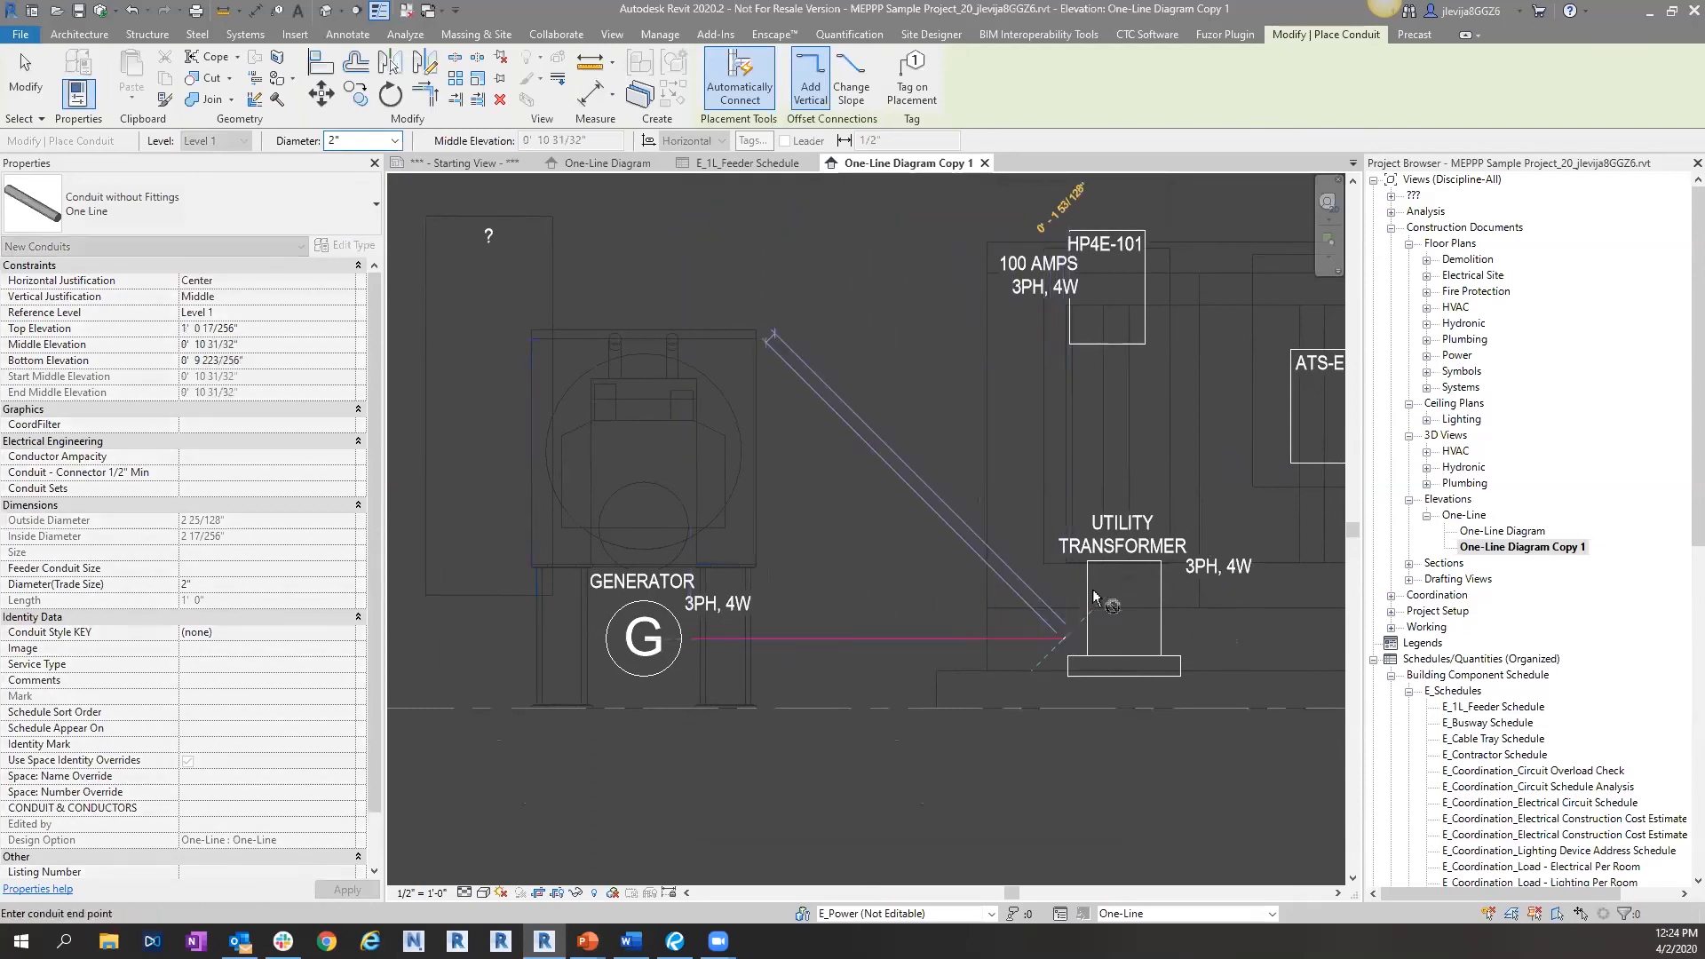
left_click(1063, 575)
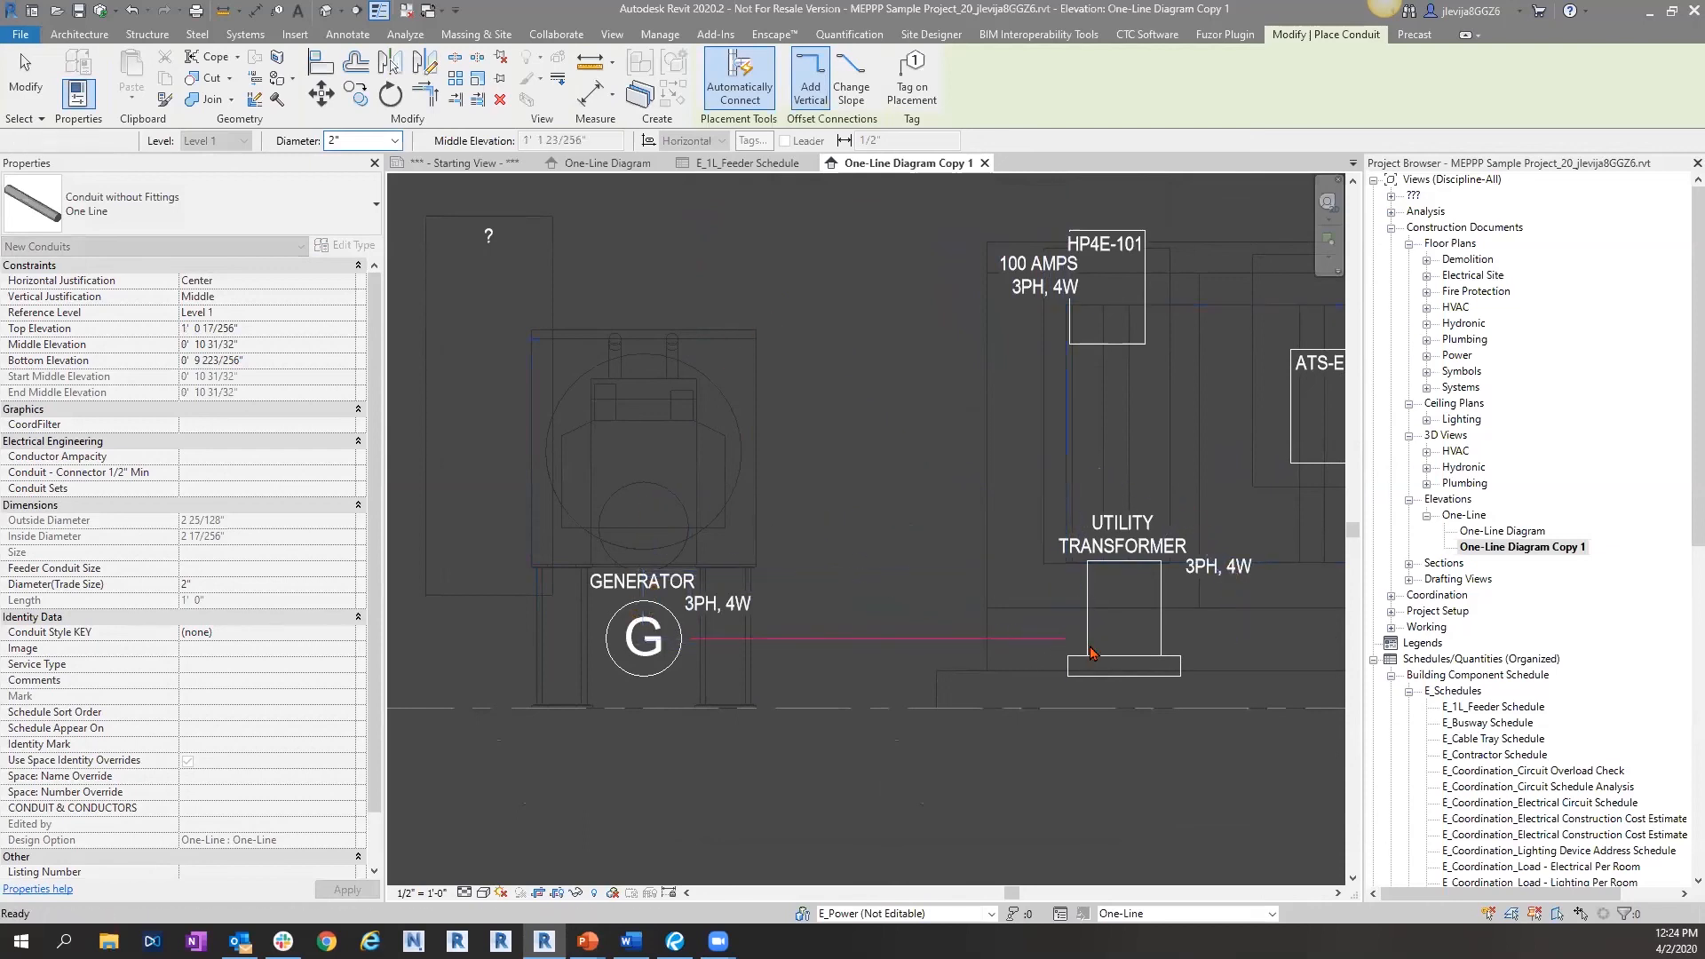
key("Escape")
key("Escape")
- Nudge the utility transformer and generator tags so their symbols meet the ends of the conduit between them
scroll(1062, 637, "up", 3)
left_click(1131, 679)
left_click_drag(1257, 721, 1207, 764)
scroll(675, 680, "down", 3)
middle_click_drag(675, 681, 1053, 616)
scroll(1053, 616, "up", 2)
left_click(750, 629)
scroll(751, 628, "up", 2)
left_click_drag(821, 645, 853, 643)
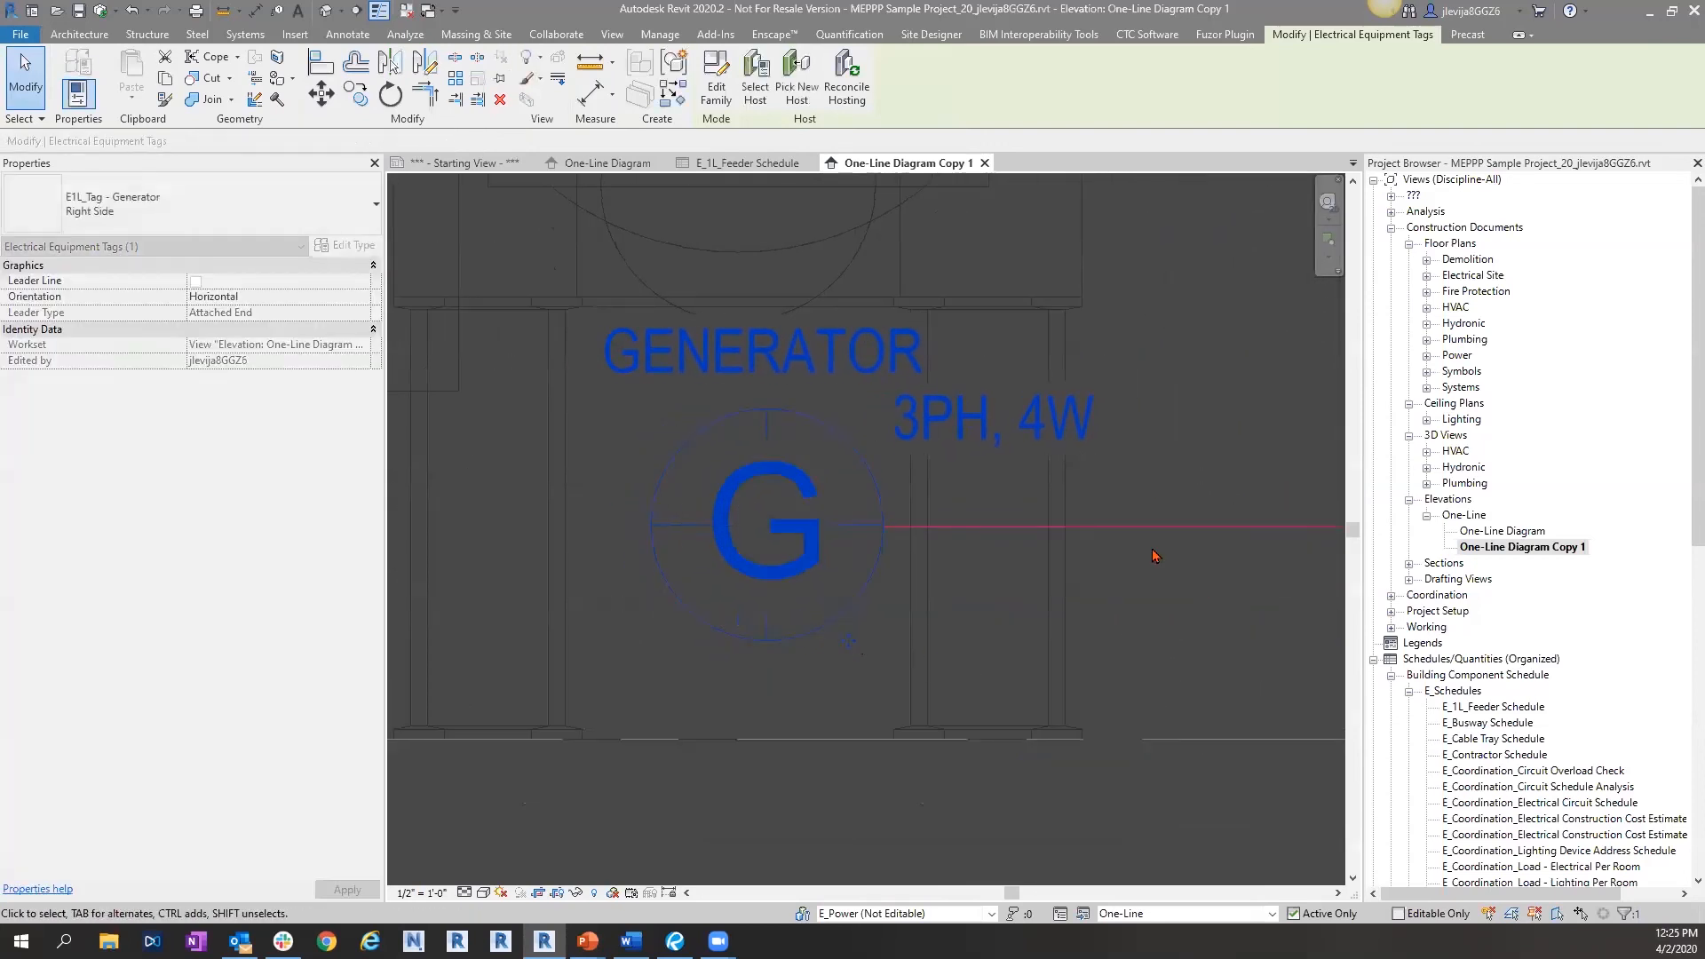
left_click(1155, 558)
- Draw a vertical 2" One Line conduit about 3'-1" long from the utility transformer symbol up to the HP4E-101 symbol
scroll(1184, 601, "down", 4)
middle_click_drag(993, 582, 654, 590)
scroll(905, 577, "up", 1)
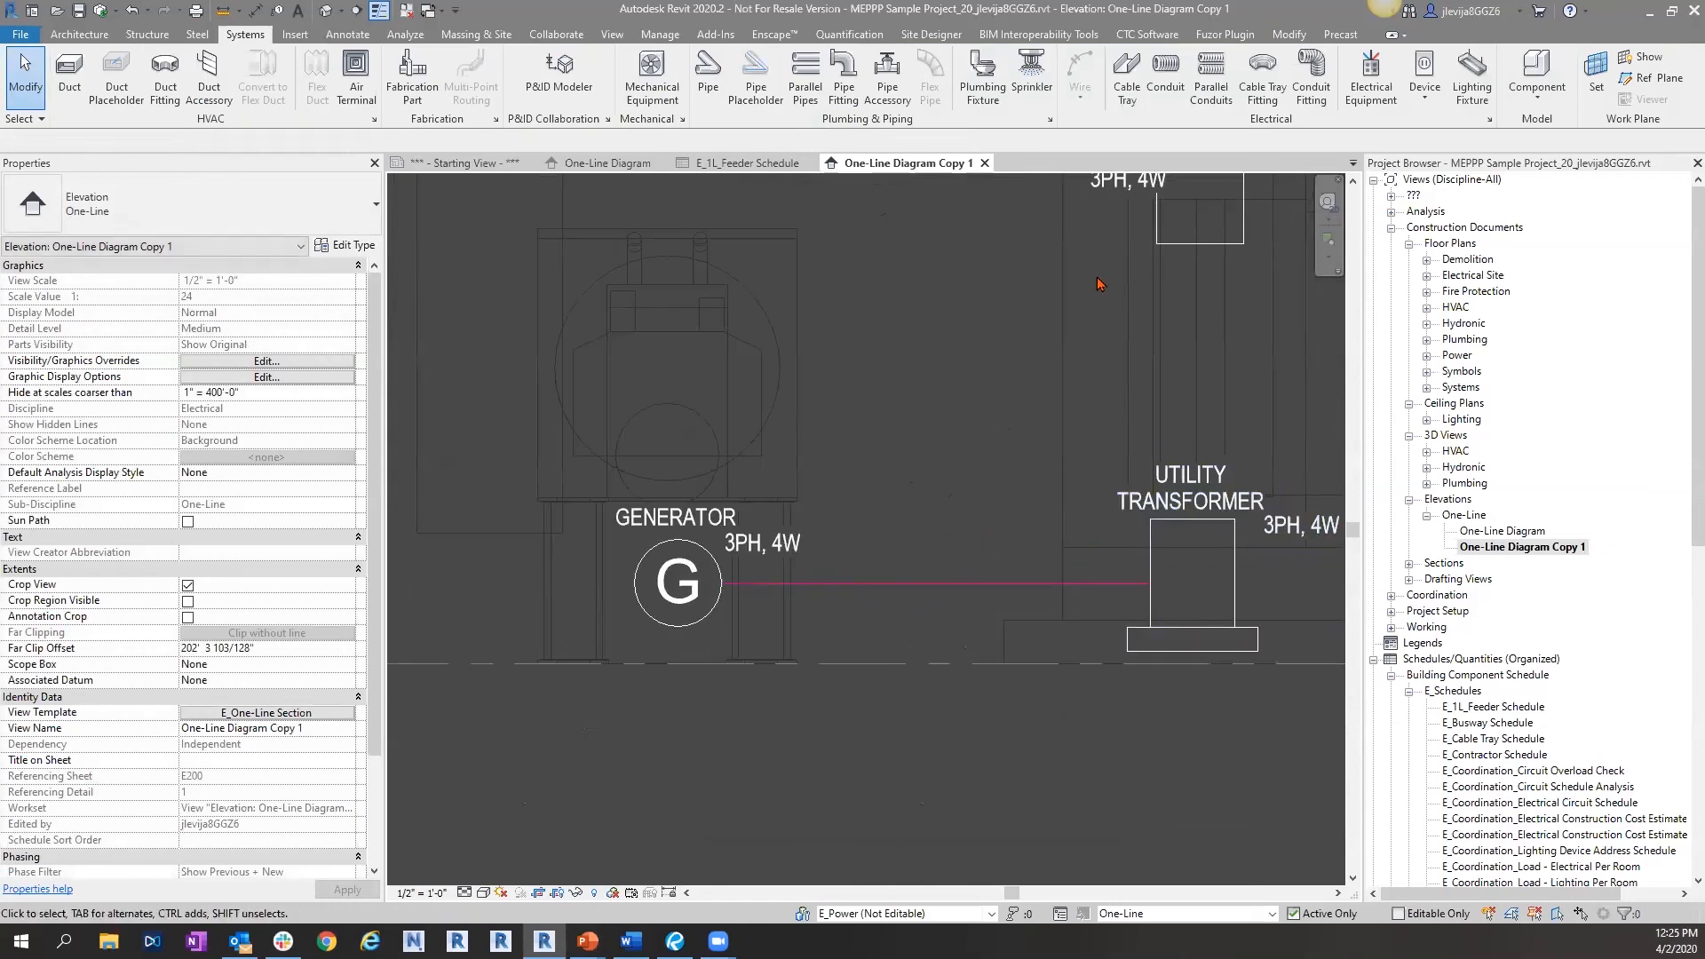
left_click(1165, 75)
scroll(1154, 533, "up", 1)
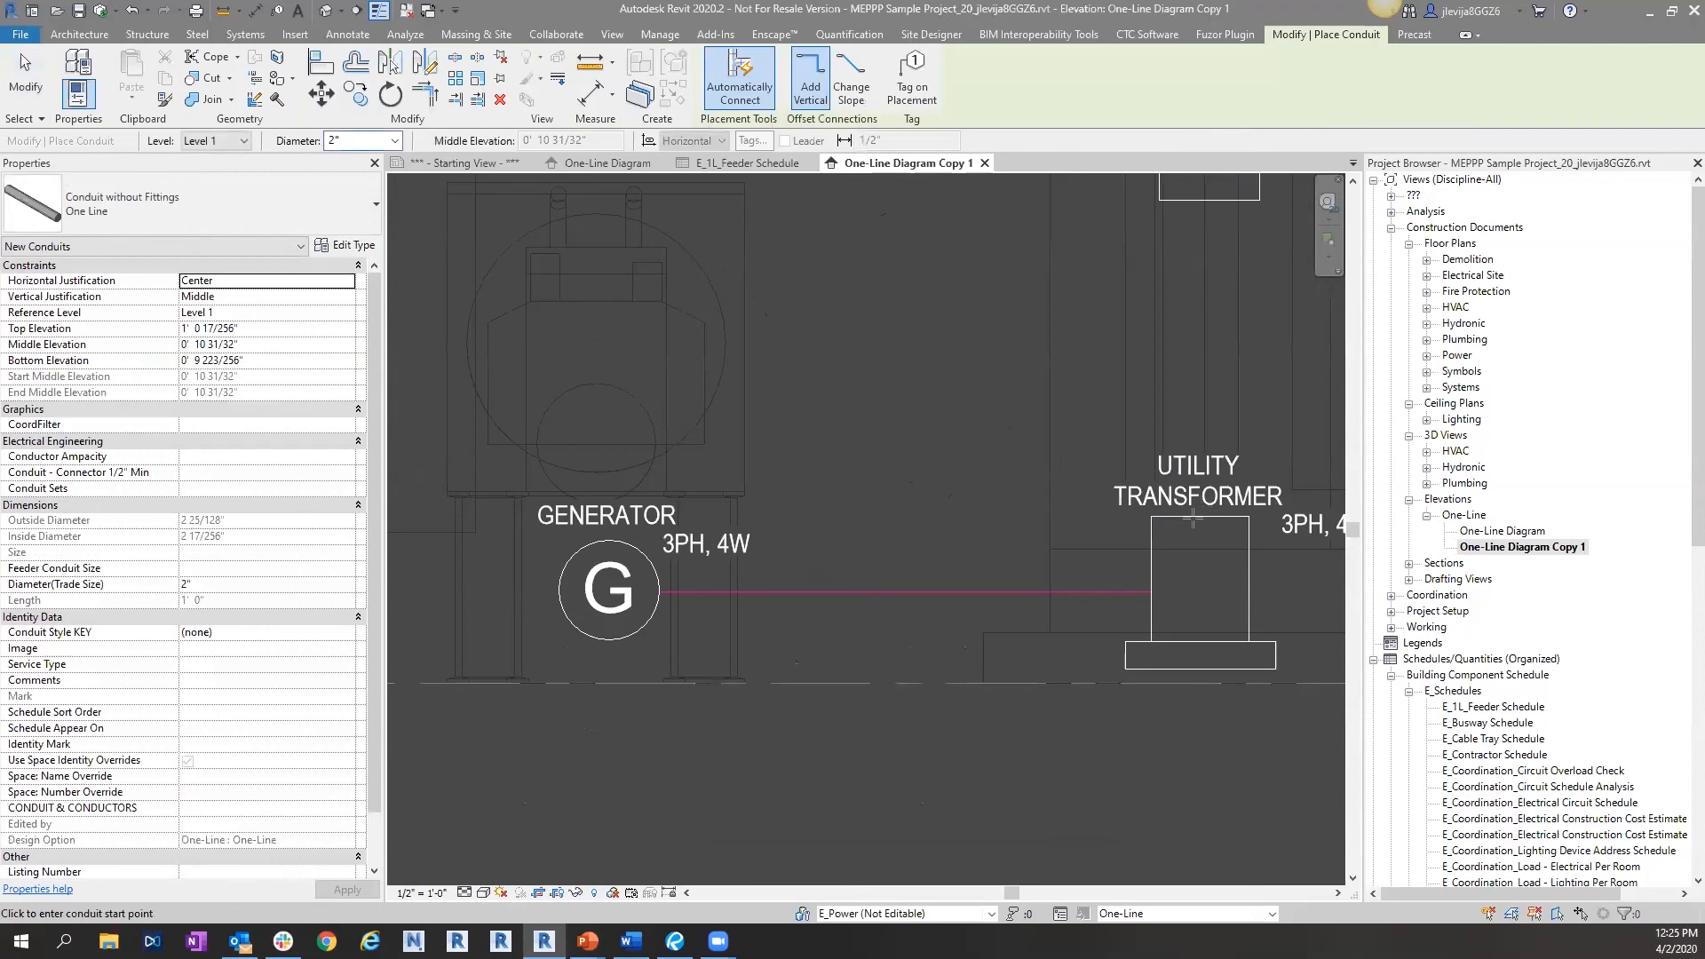
left_click(1202, 516)
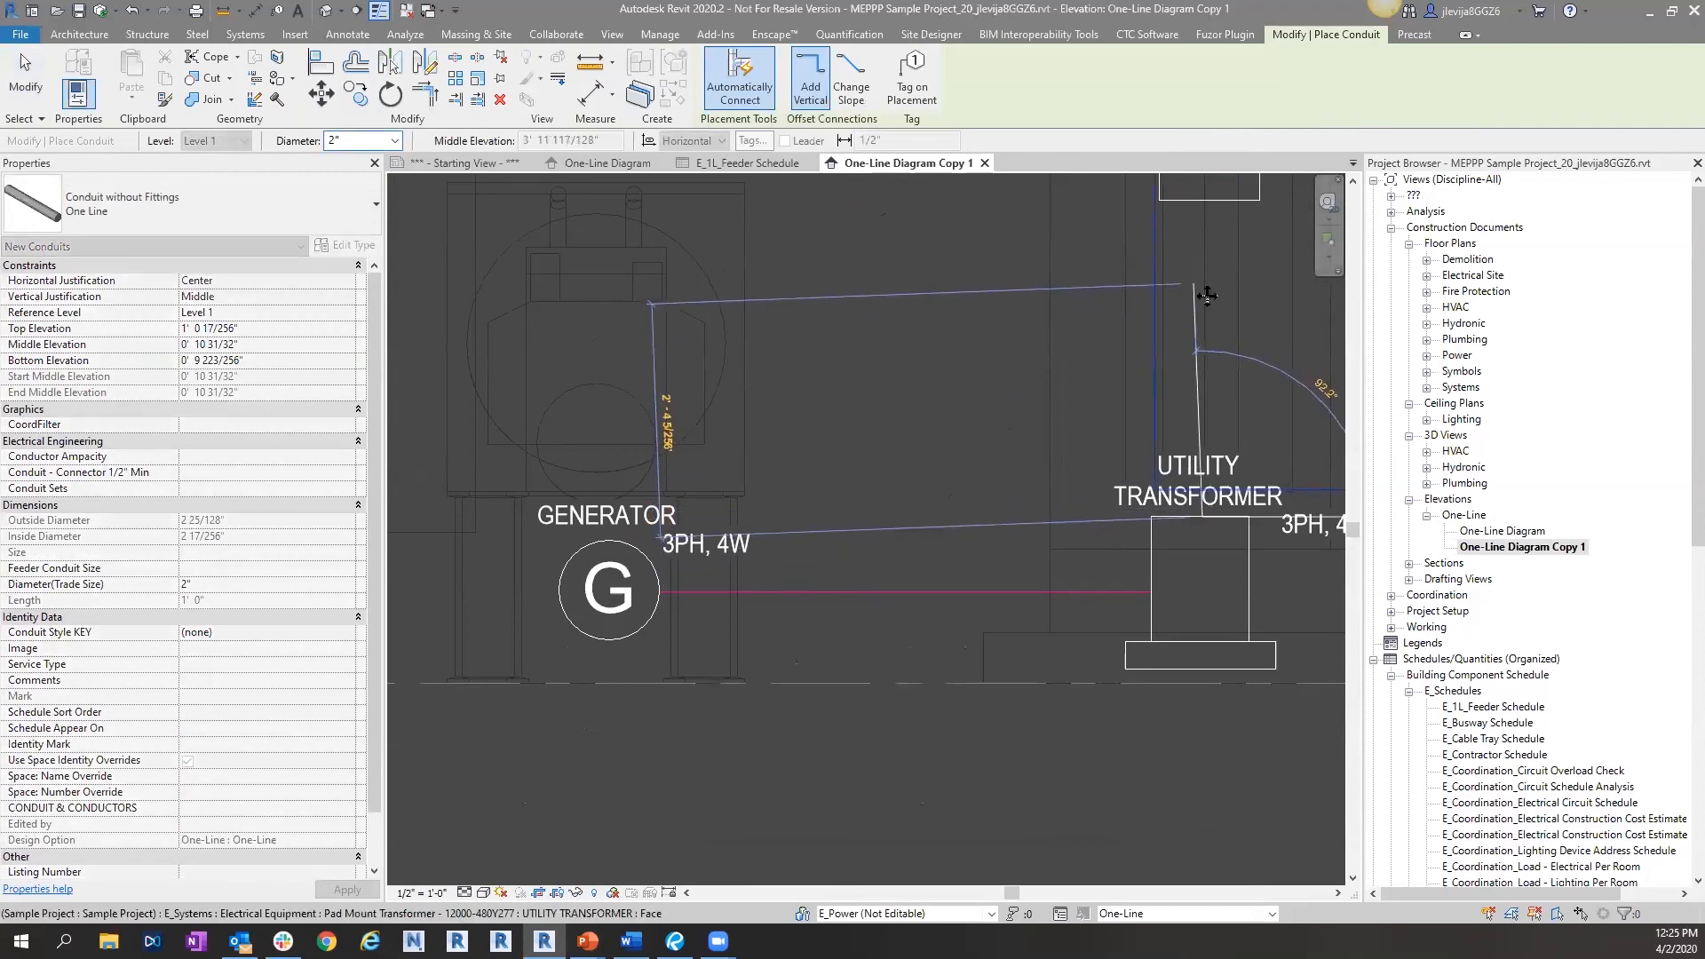
middle_click_drag(1203, 292, 1208, 515)
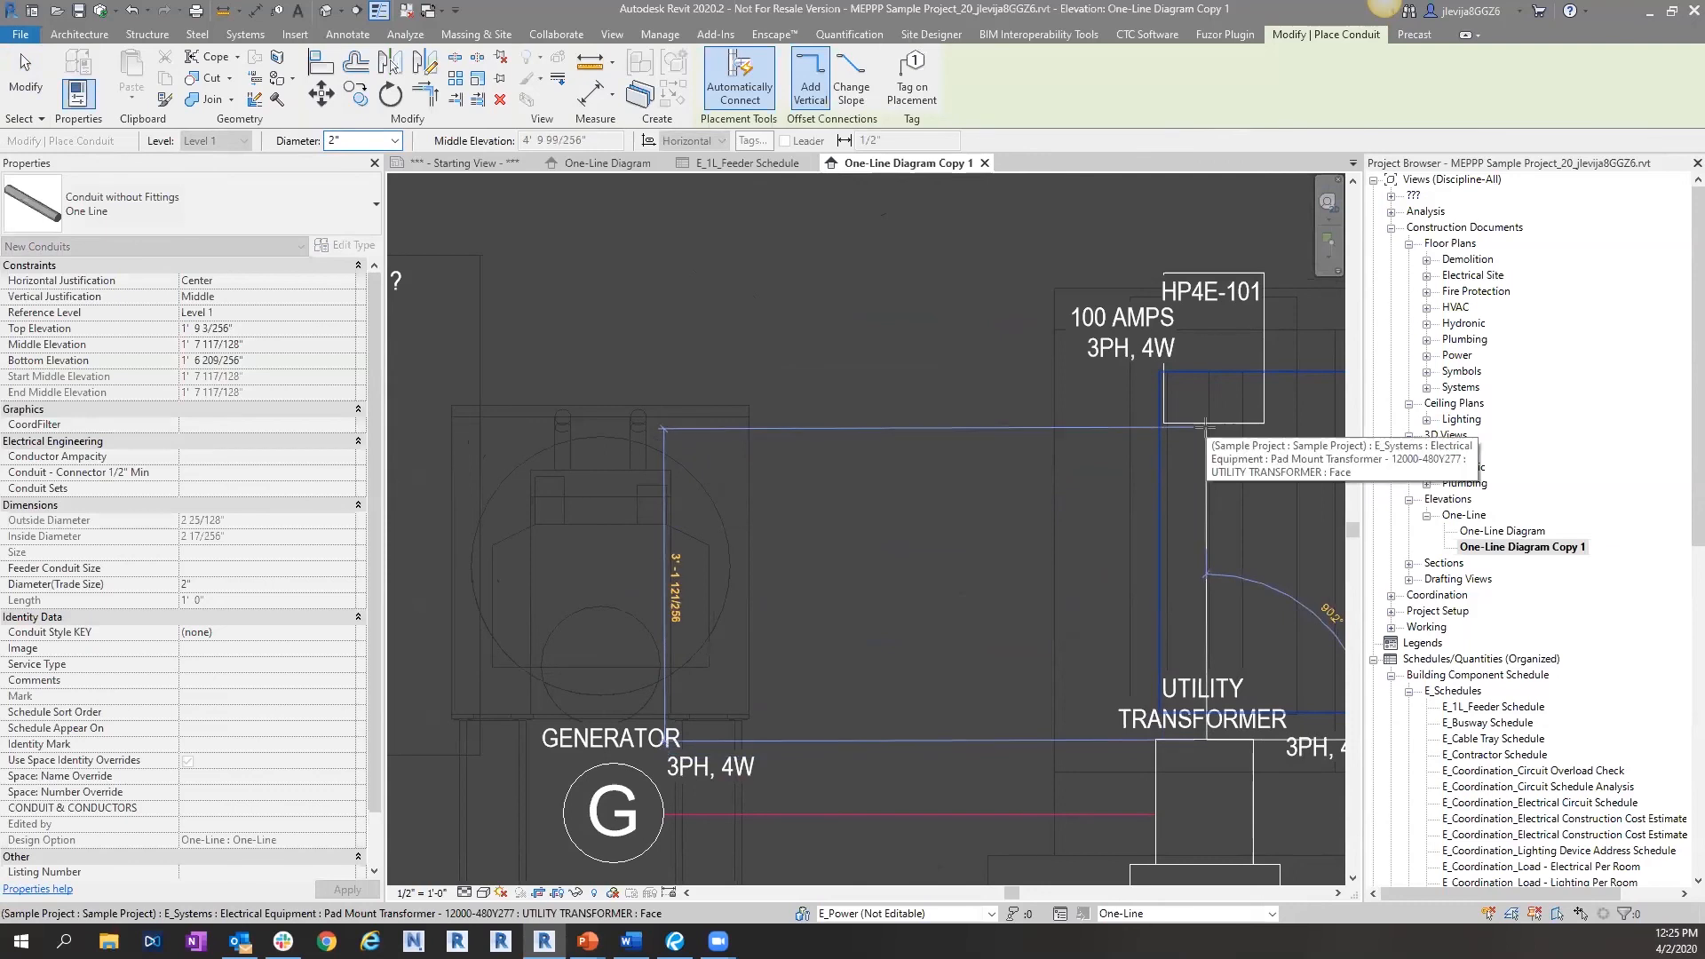
left_click(1205, 429)
- Draw a horizontal 2" One Line conduit about 3'-2" long from the HP4E-101 symbol to a point above ATS-EM
middle_click_drag(1261, 386, 1048, 524)
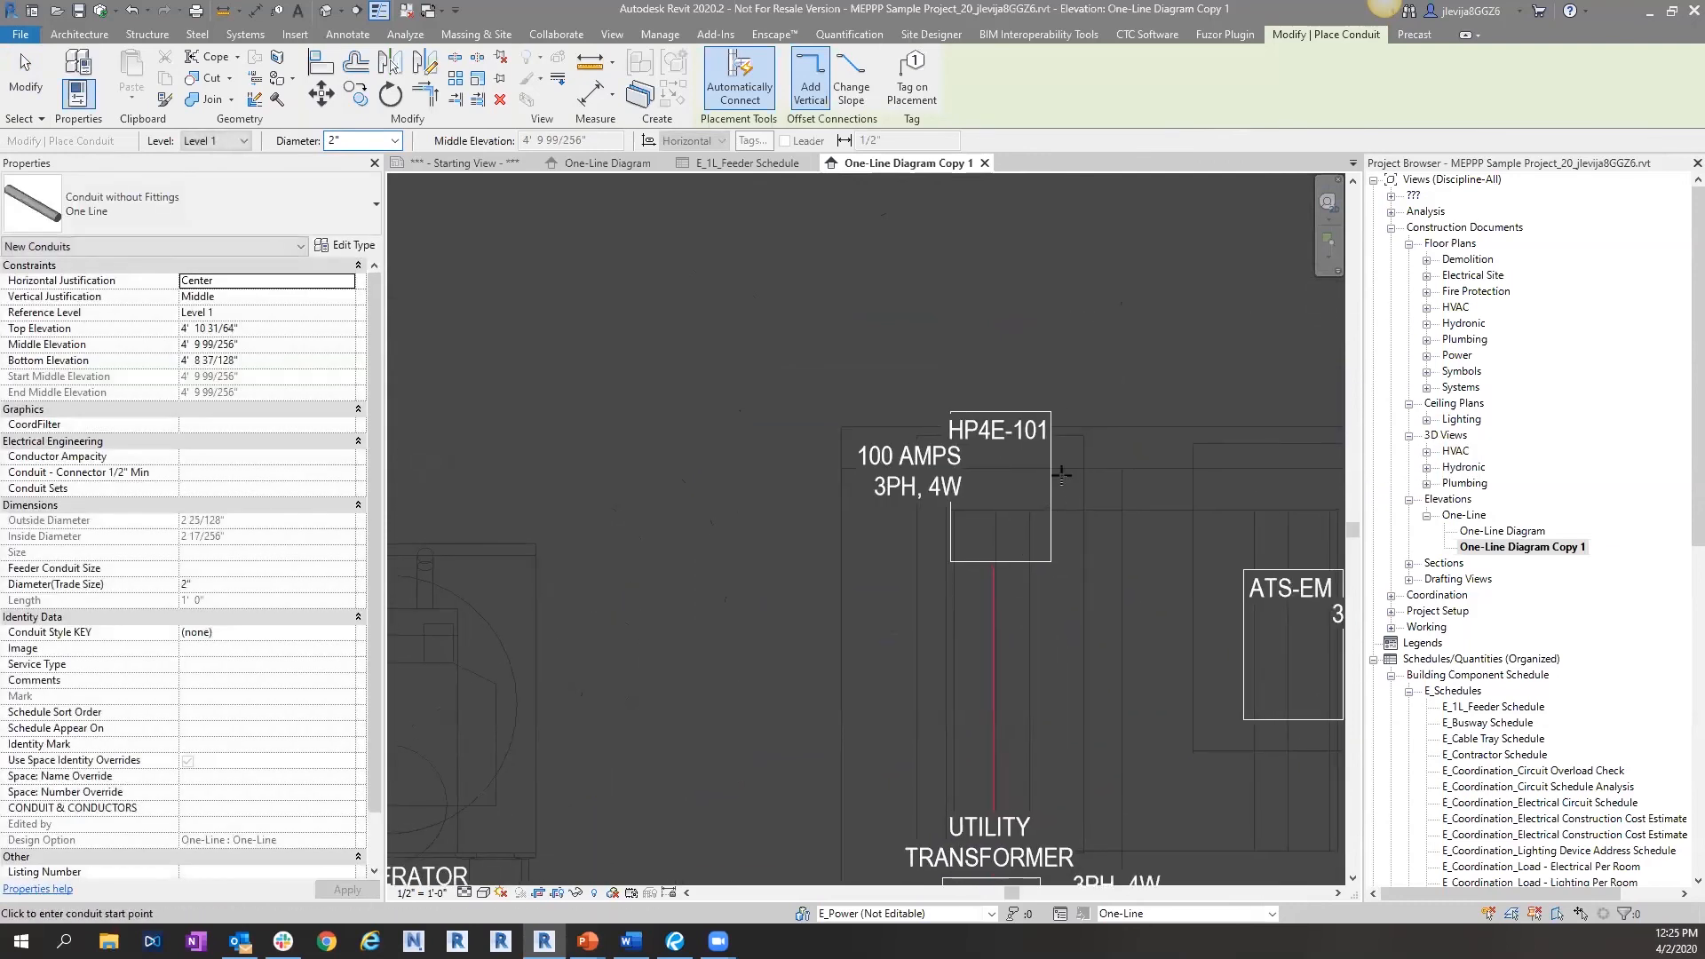
left_click(1049, 492)
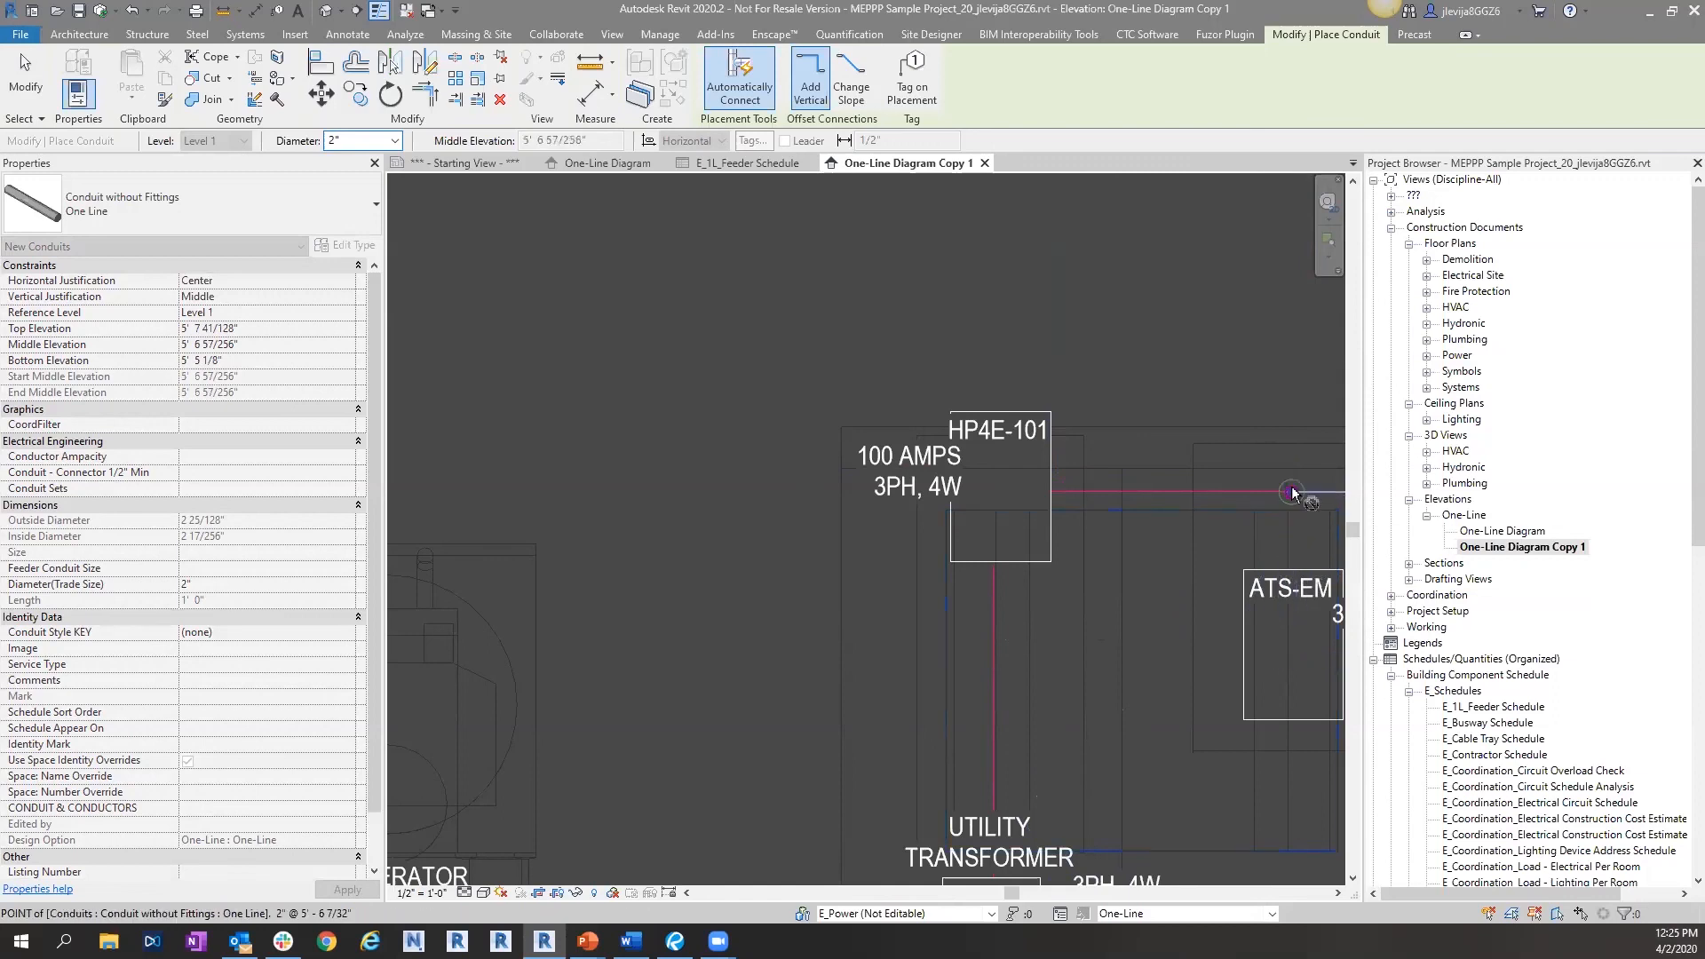
middle_click_drag(1296, 568, 1001, 514)
left_click(1072, 437)
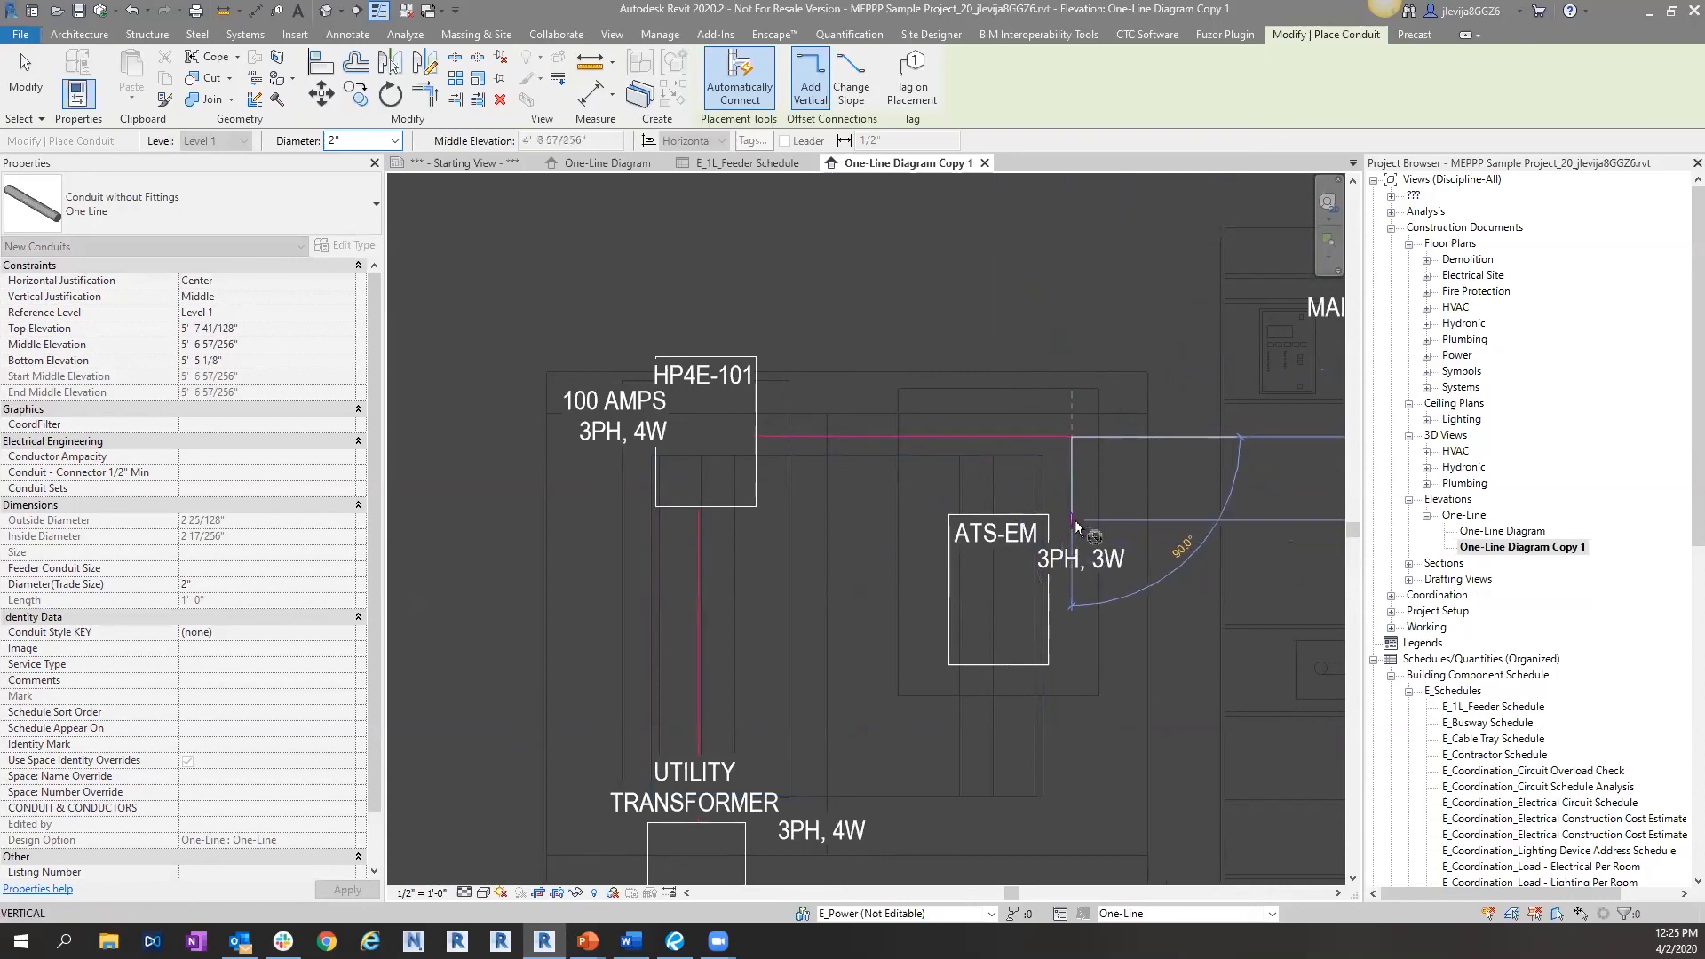
key("Escape")
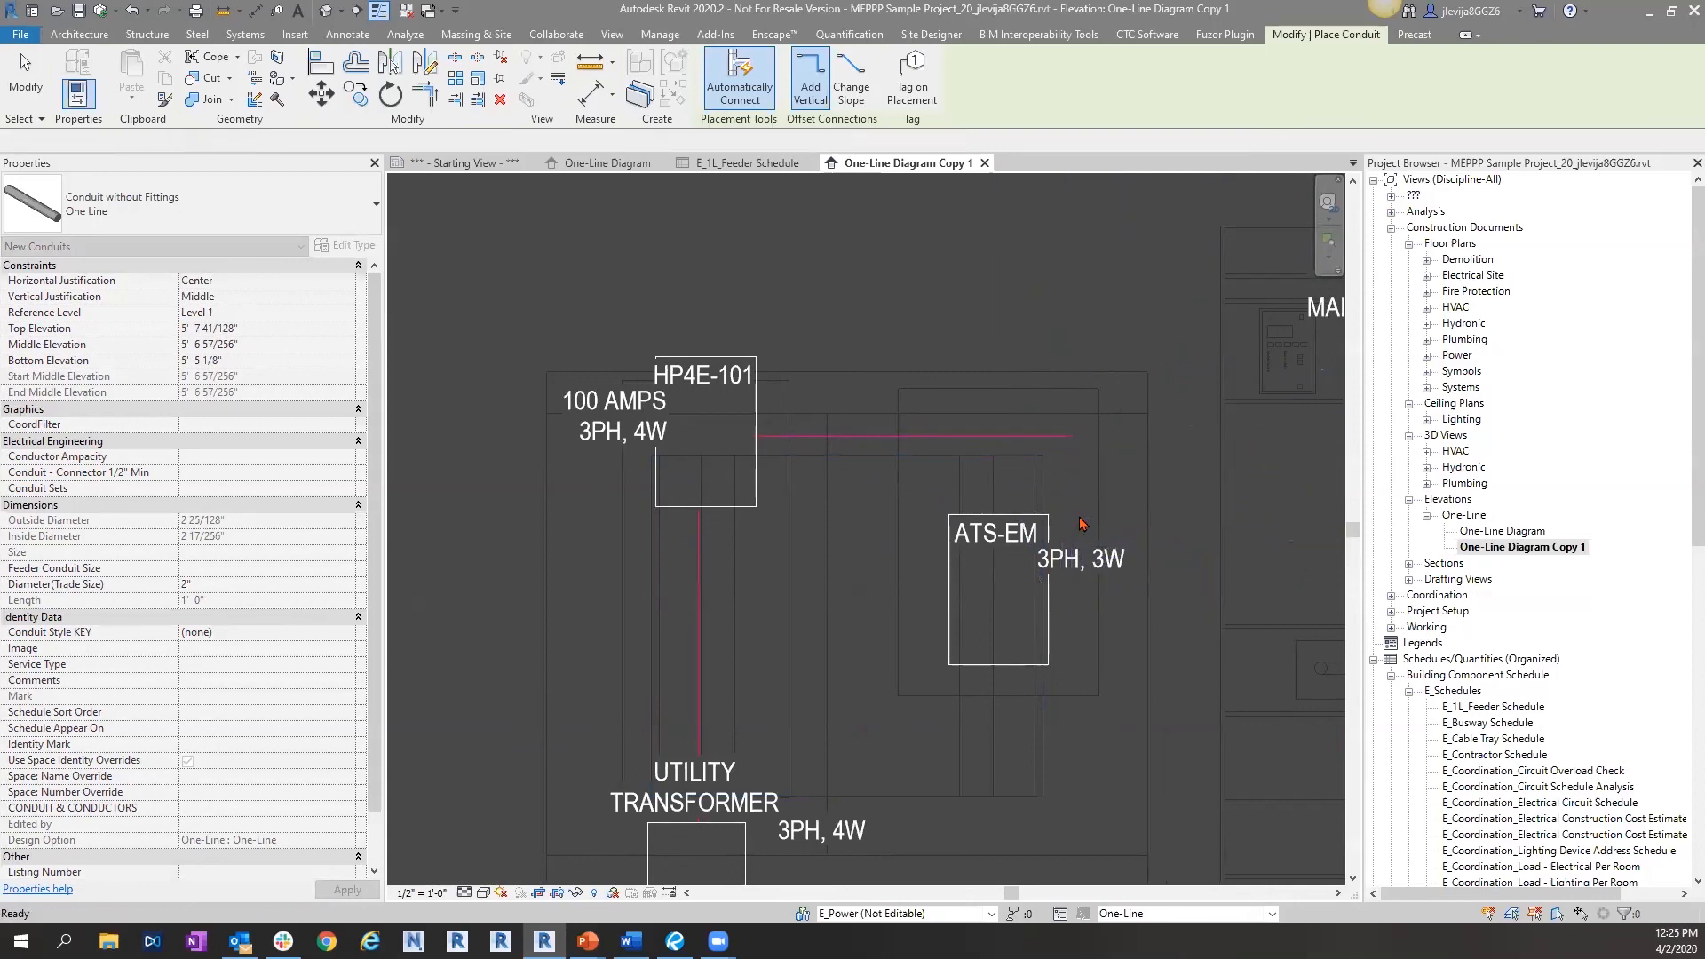
key("Escape")
- Try to continue the horizontal conduit from its free end with an angled segment running down beside ATS-EM
left_click(1062, 438)
right_click(1072, 439)
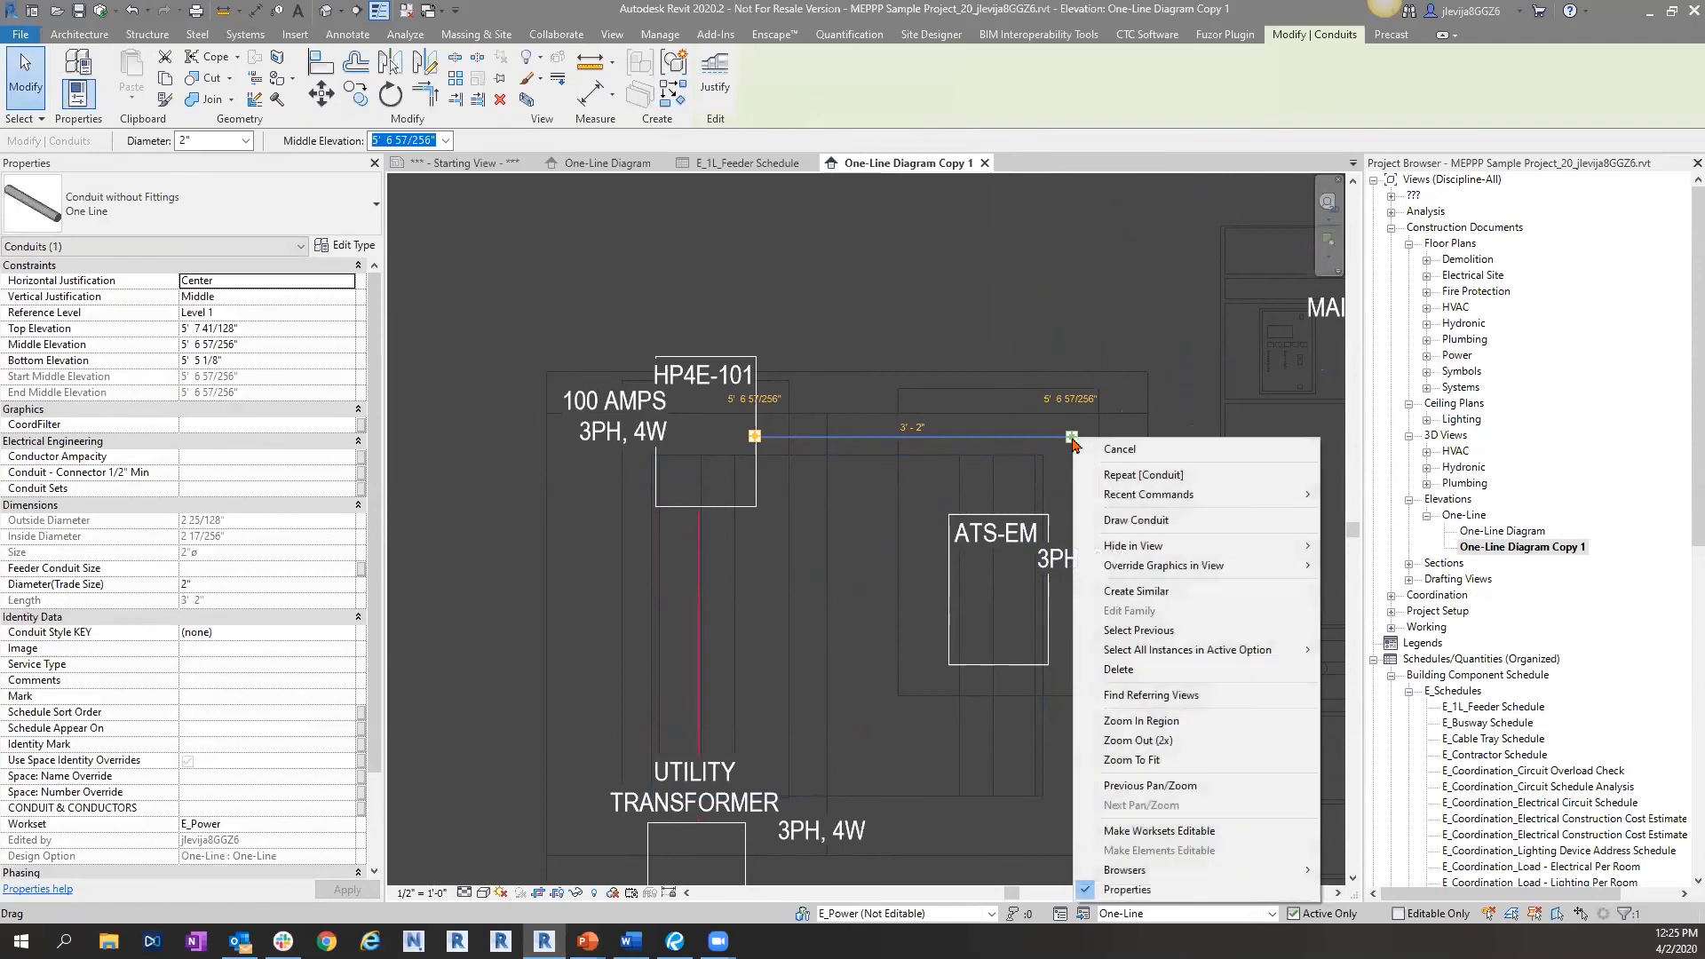
left_click(1132, 591)
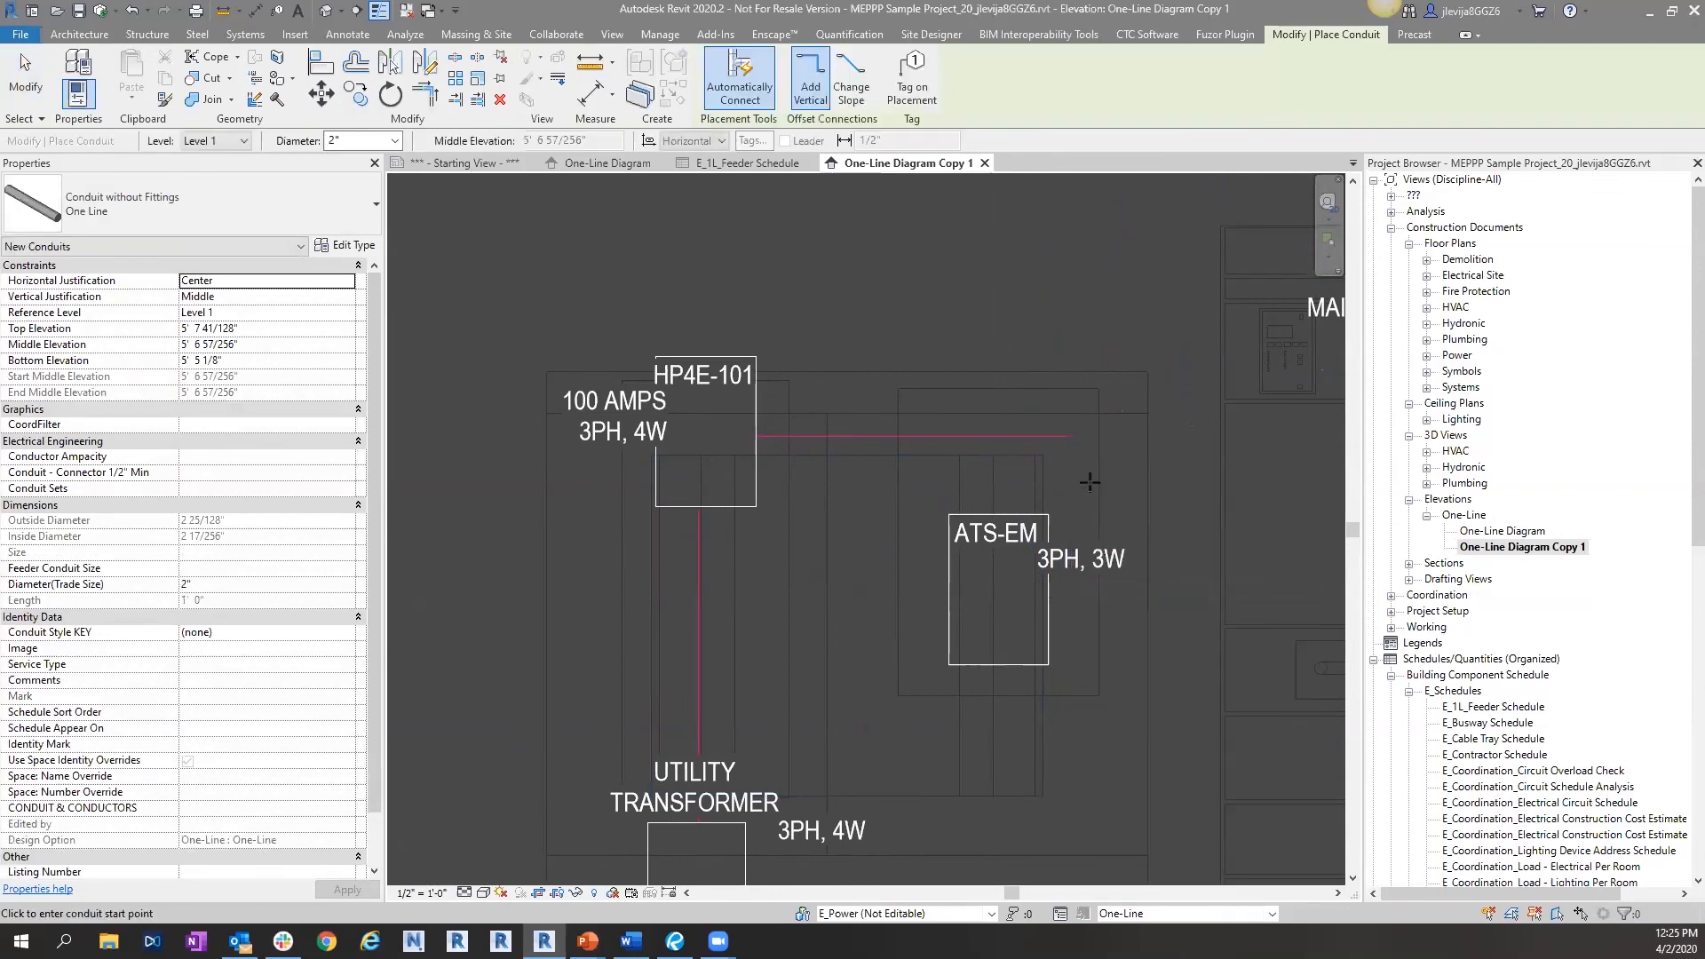
left_click(1074, 444)
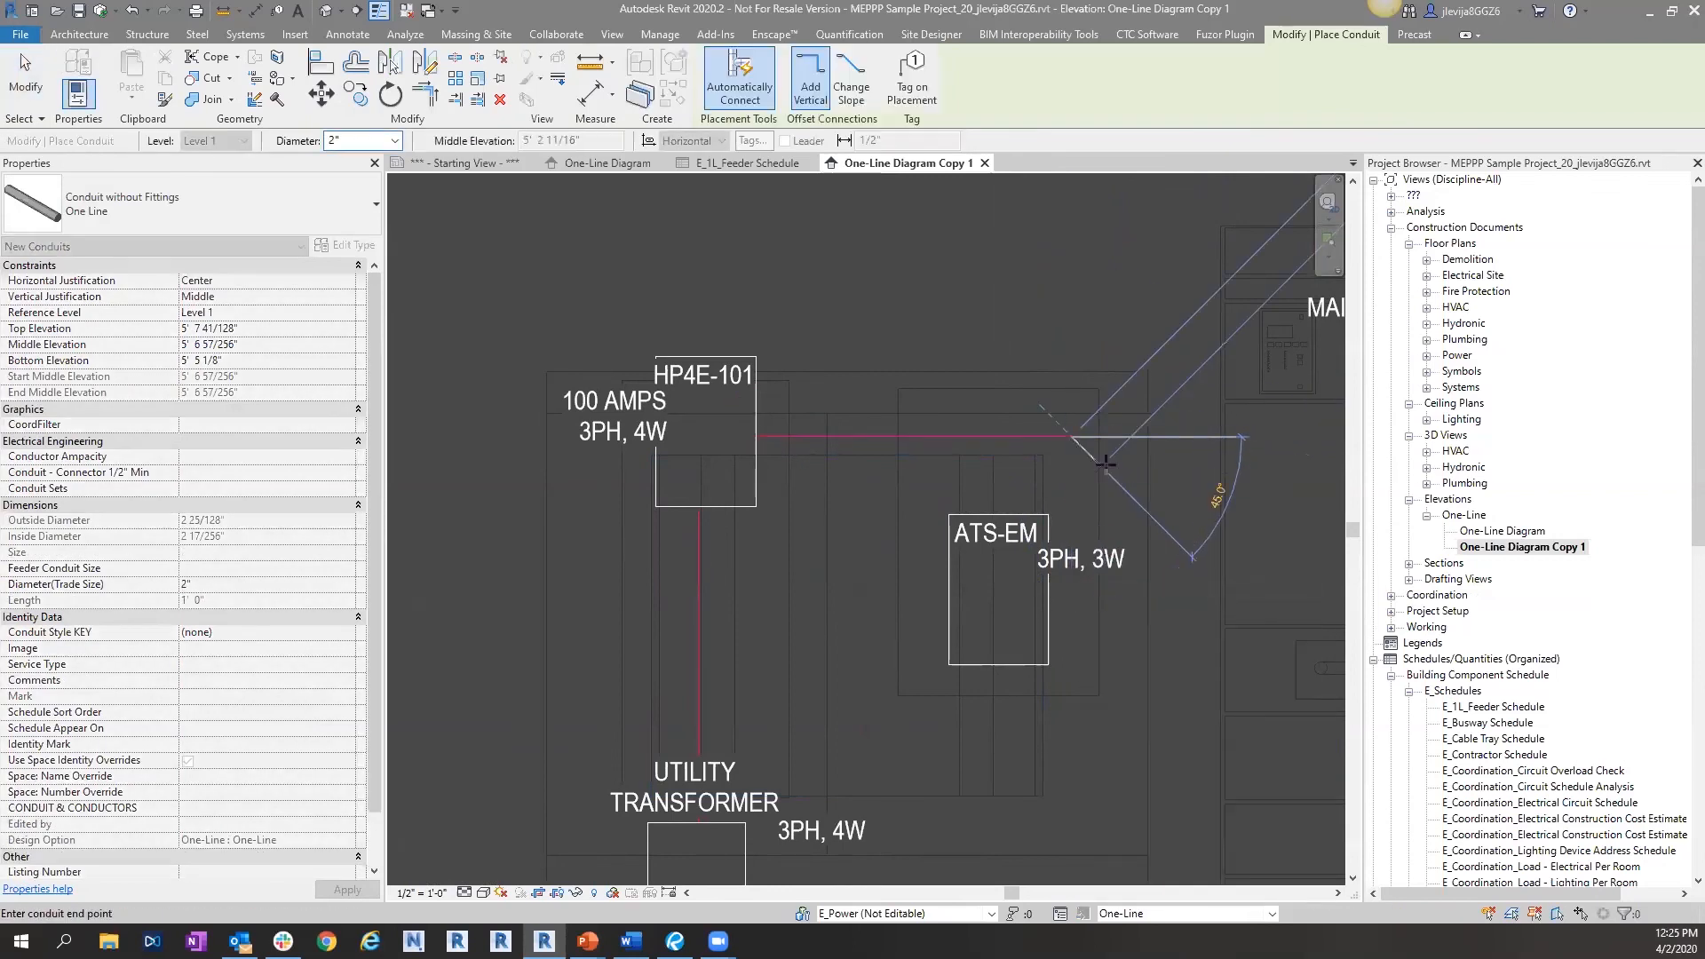
left_click(1105, 507)
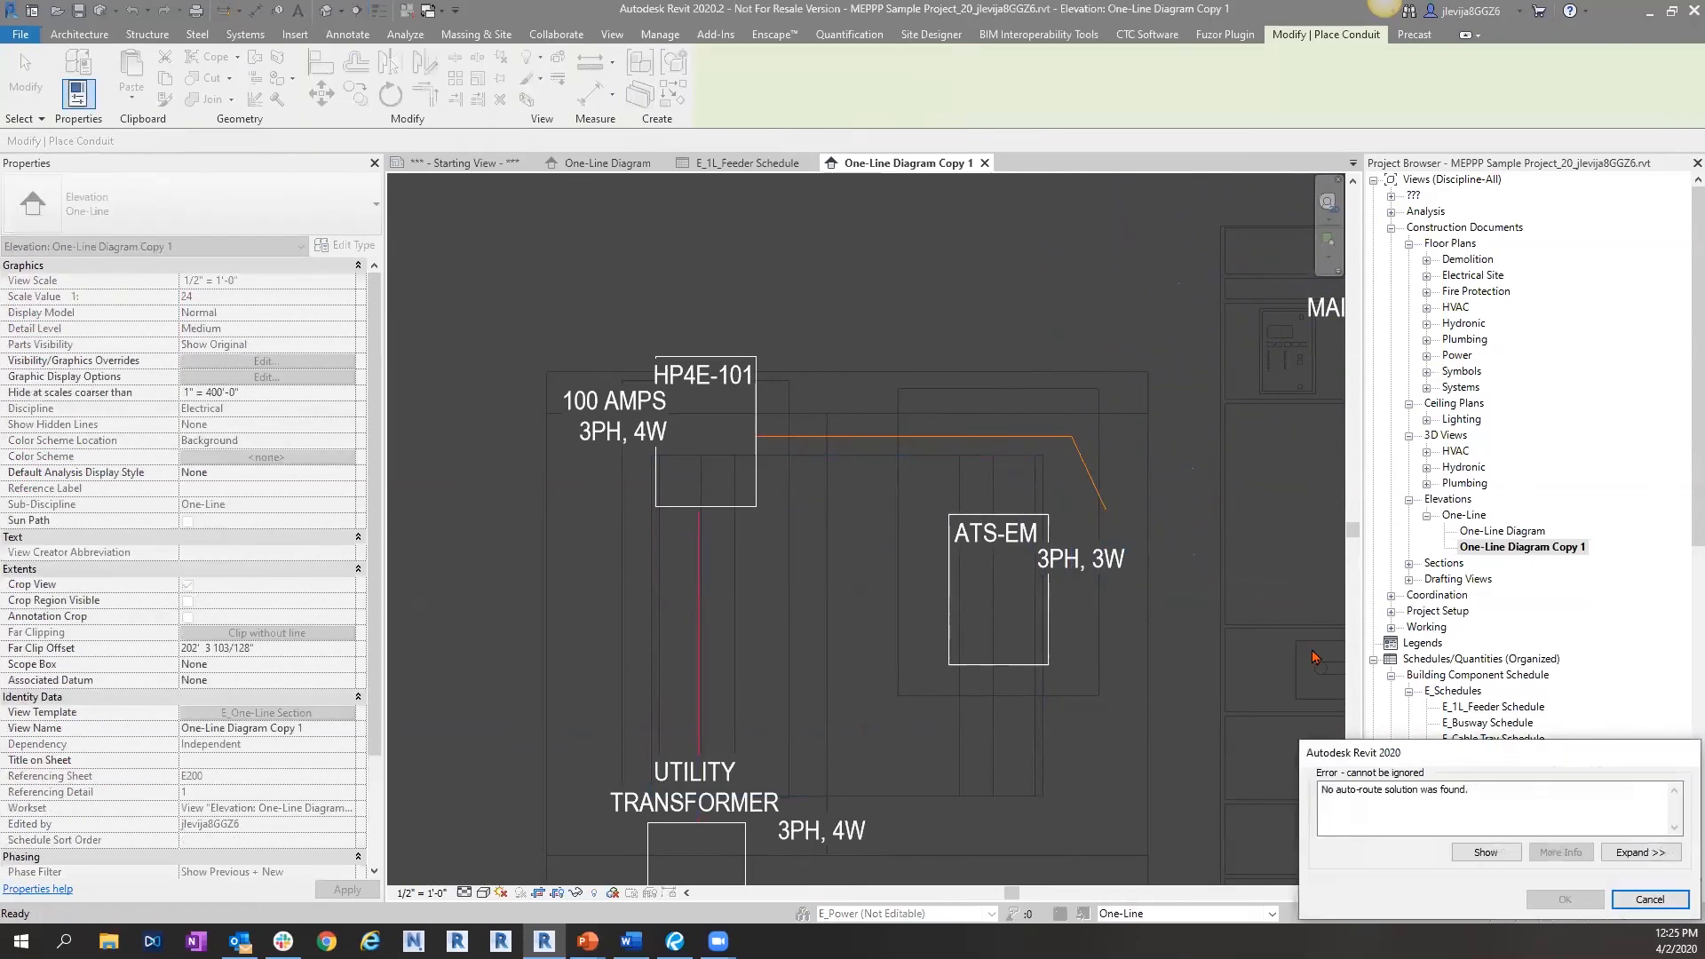
left_click(1649, 899)
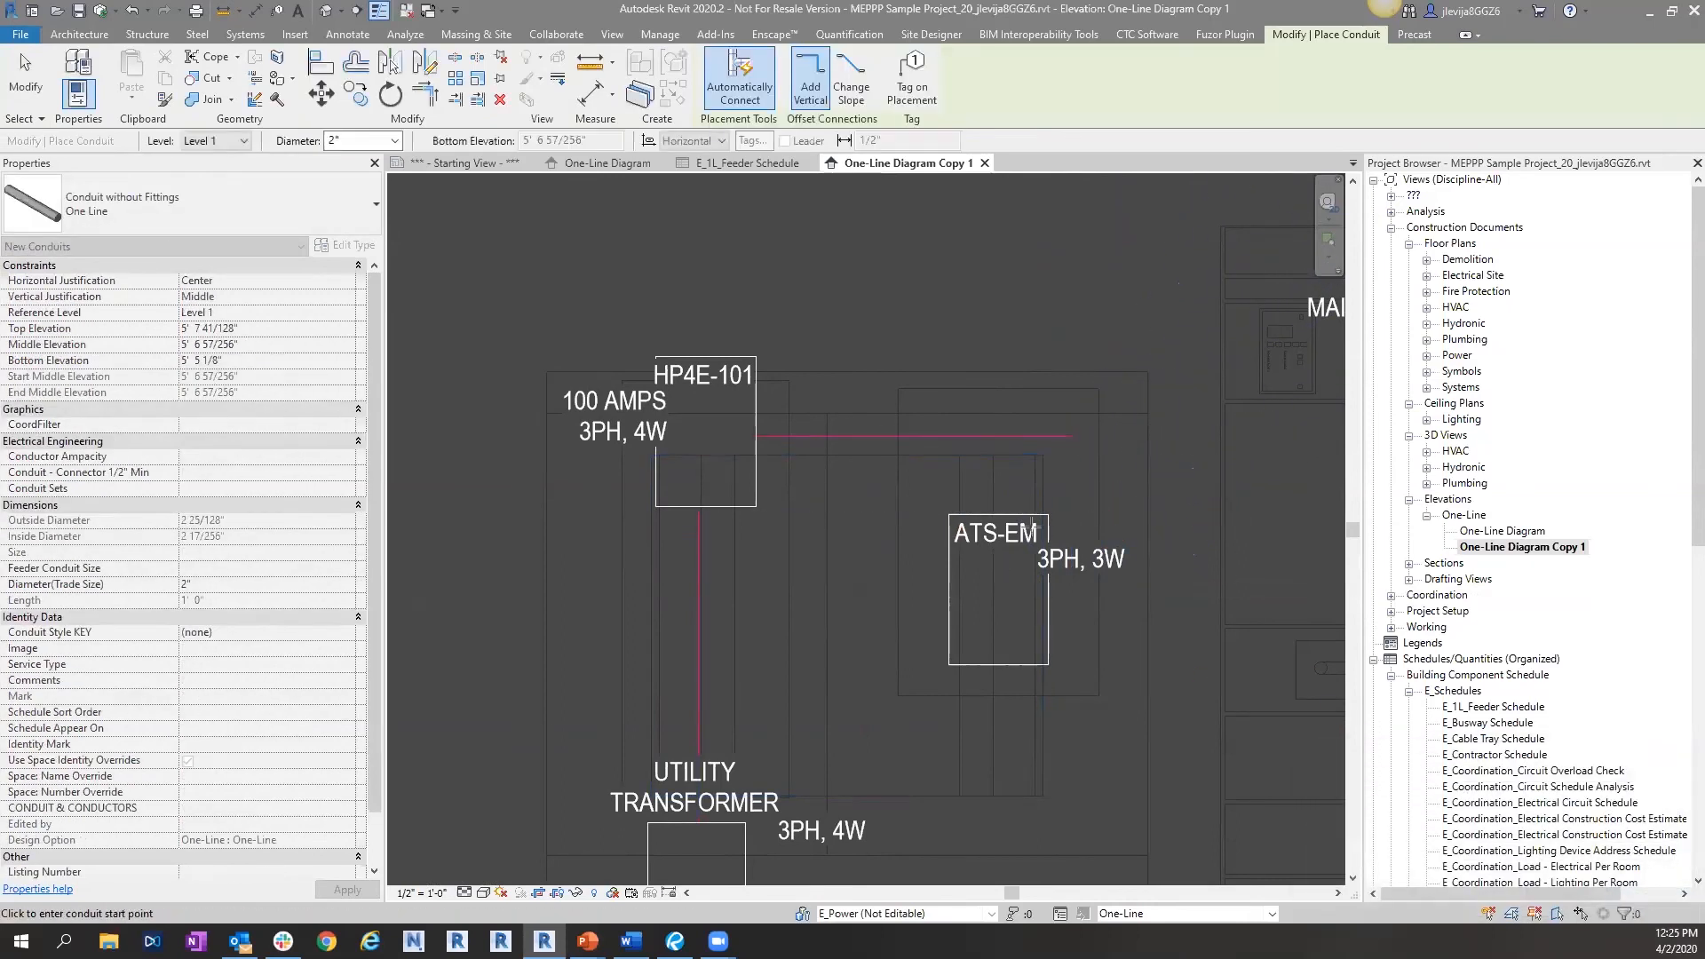
- Move the ATS-EM tag so its symbol meets the free end of the conduit coming from HP4E-101
scroll(937, 468, "down", 2)
middle_click_drag(845, 562, 916, 531)
scroll(1084, 476, "up", 1)
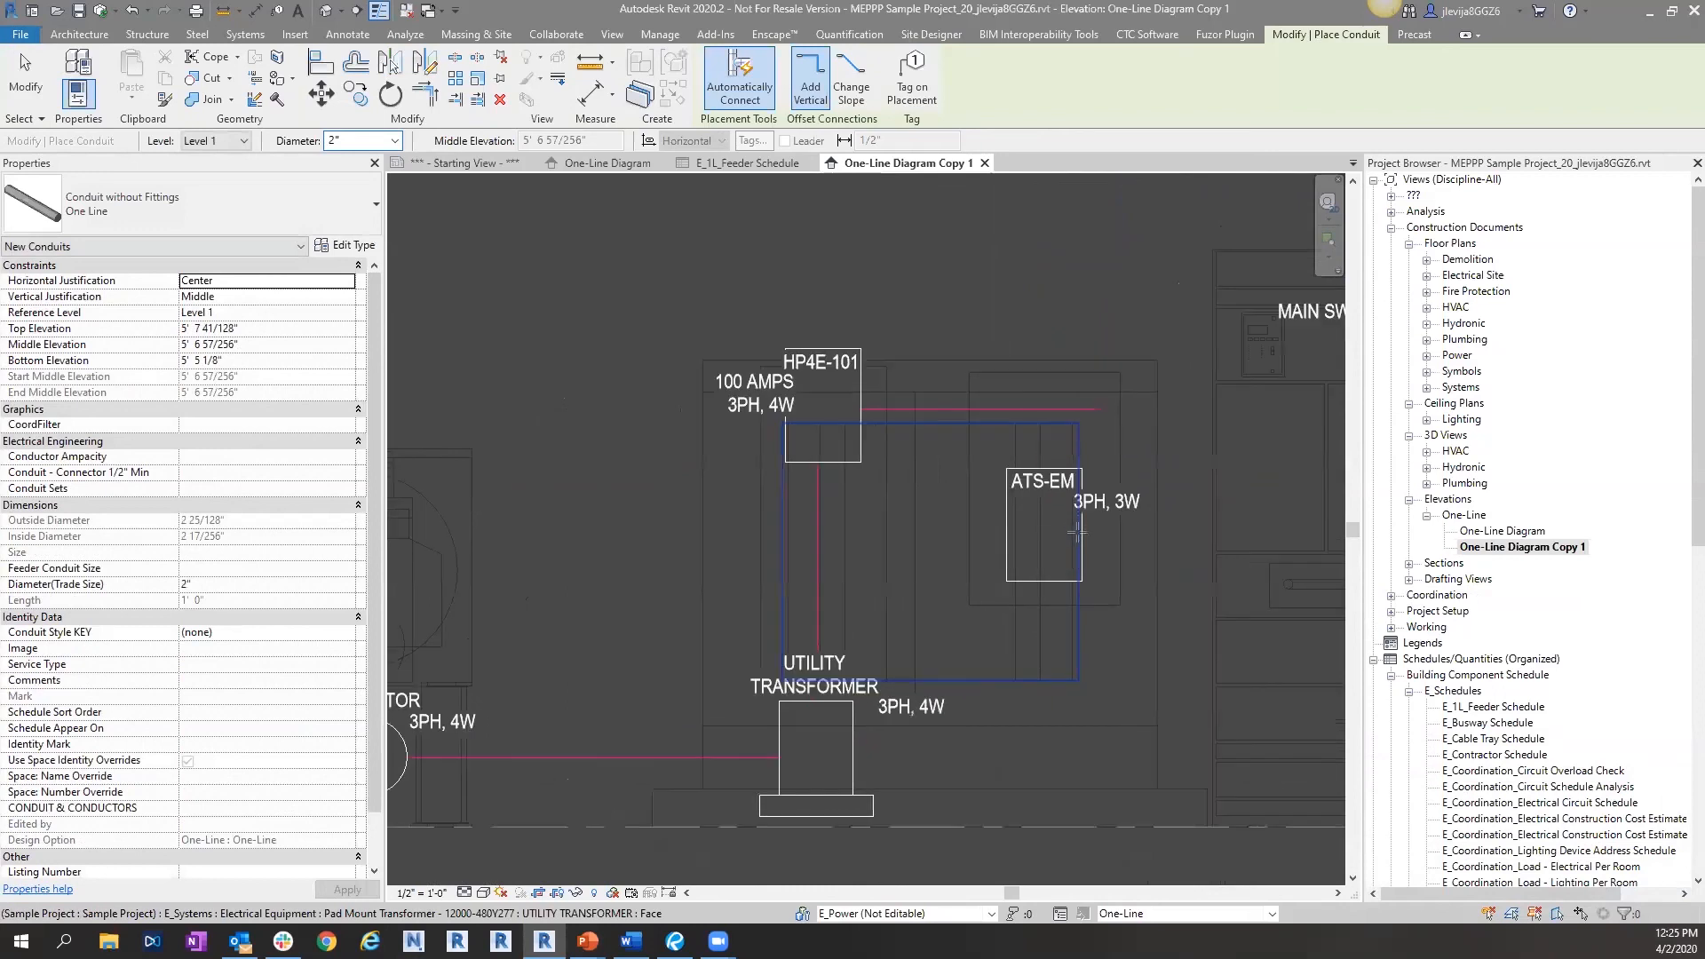
left_click(1054, 615)
key("Escape")
key("Escape")
left_click(1039, 588)
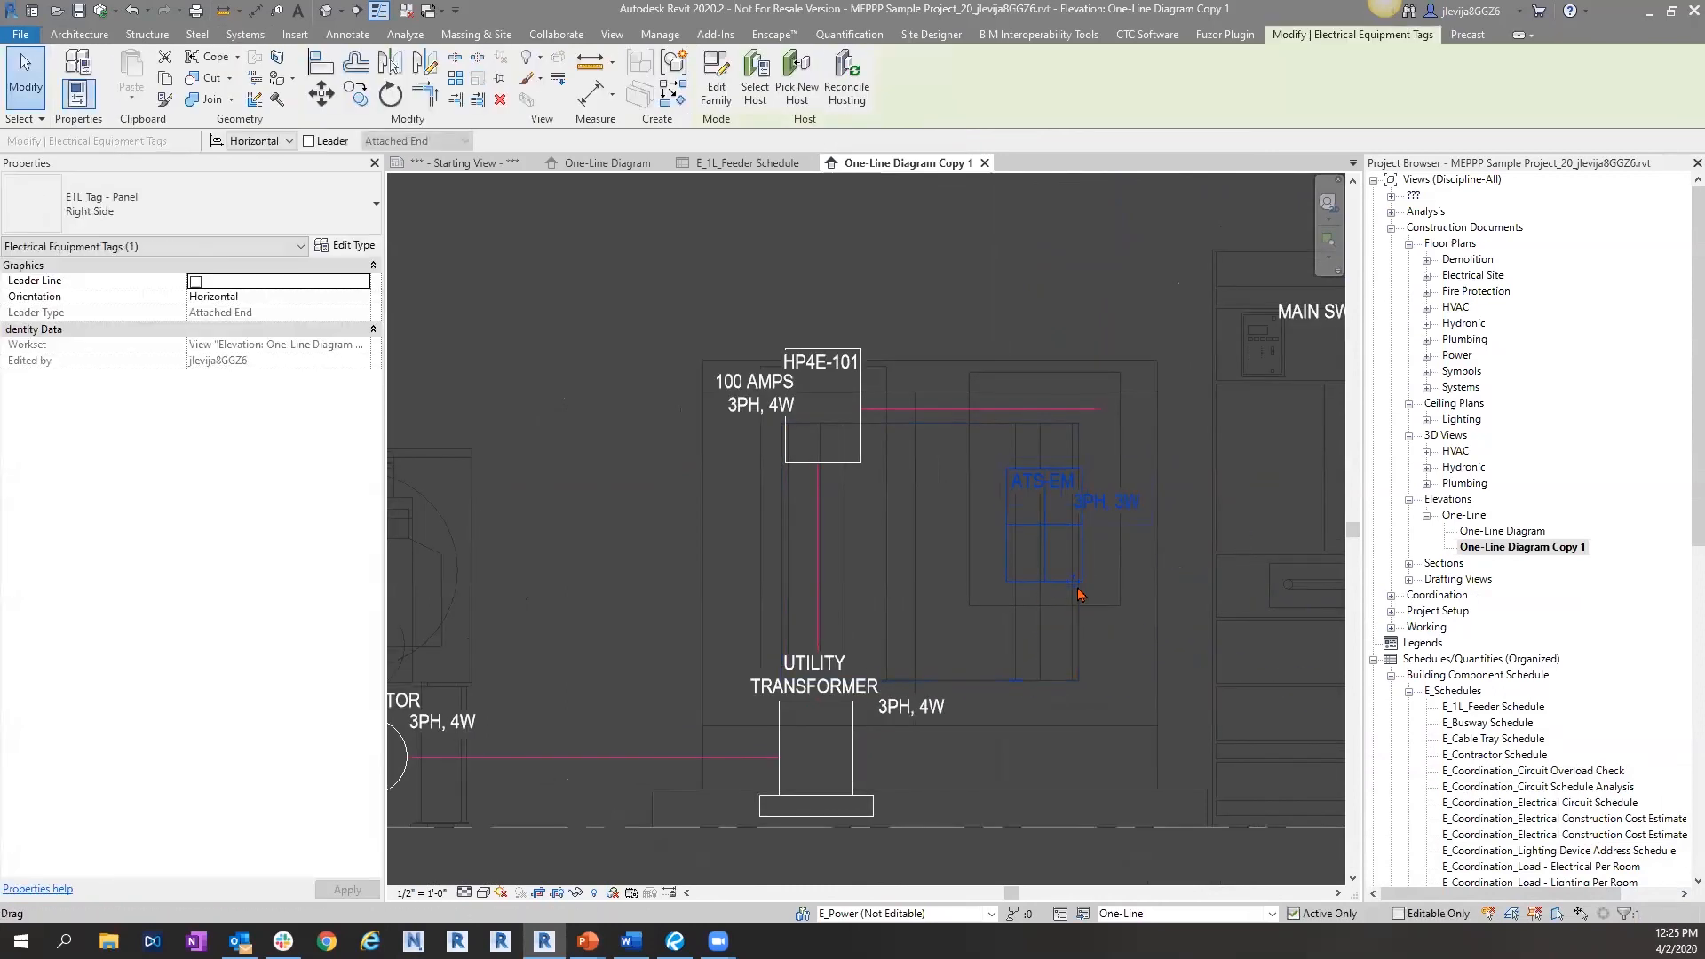
left_click_drag(1131, 539, 1165, 453)
left_click(694, 532)
- Set the Conduit Style KEY of the conduit between the generator and the utility transformer to 2G
scroll(695, 534, "down", 3)
middle_click_drag(703, 535, 759, 522)
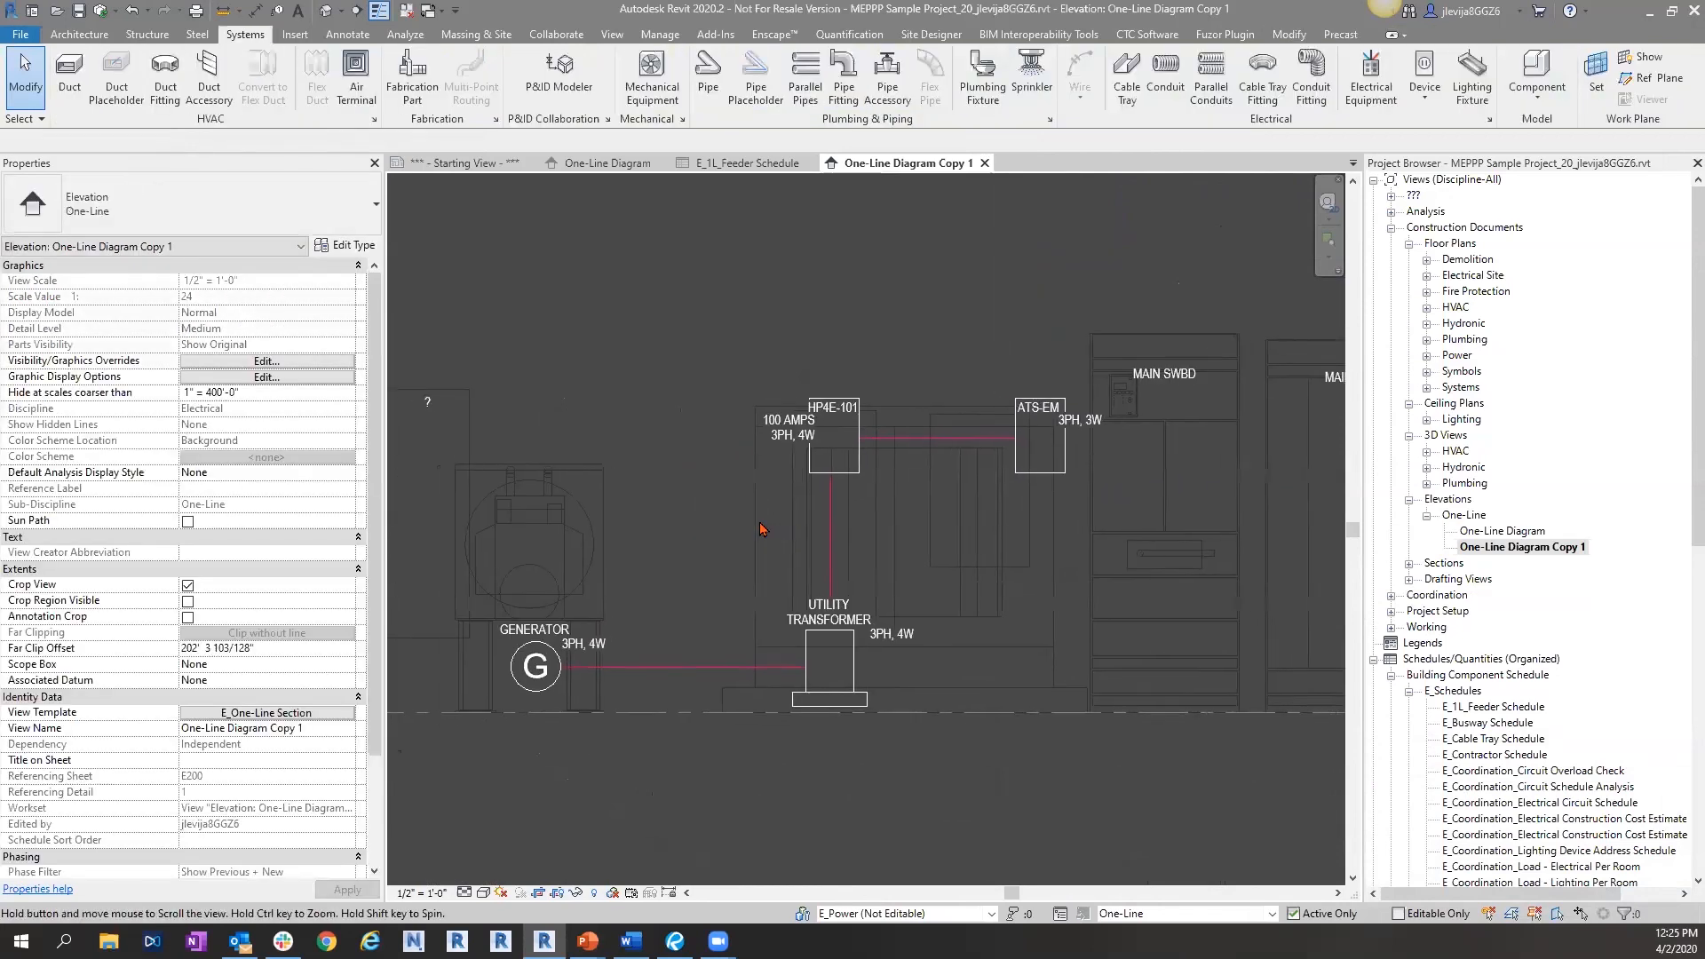
left_click(673, 668)
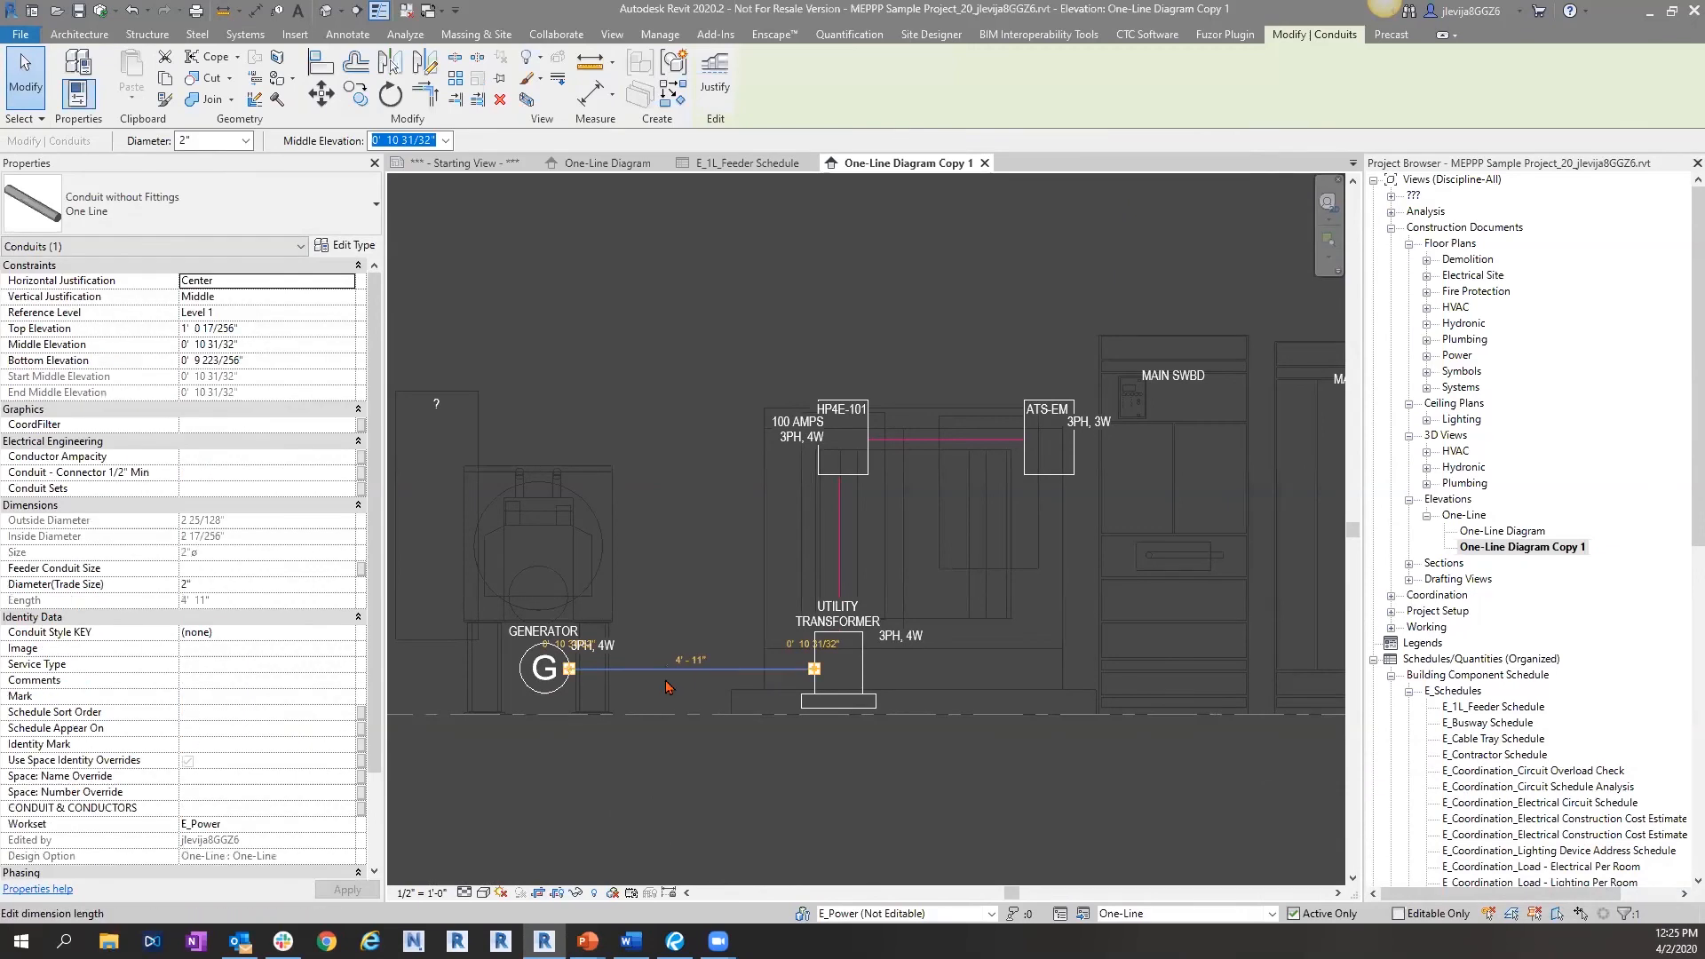
left_click(338, 632)
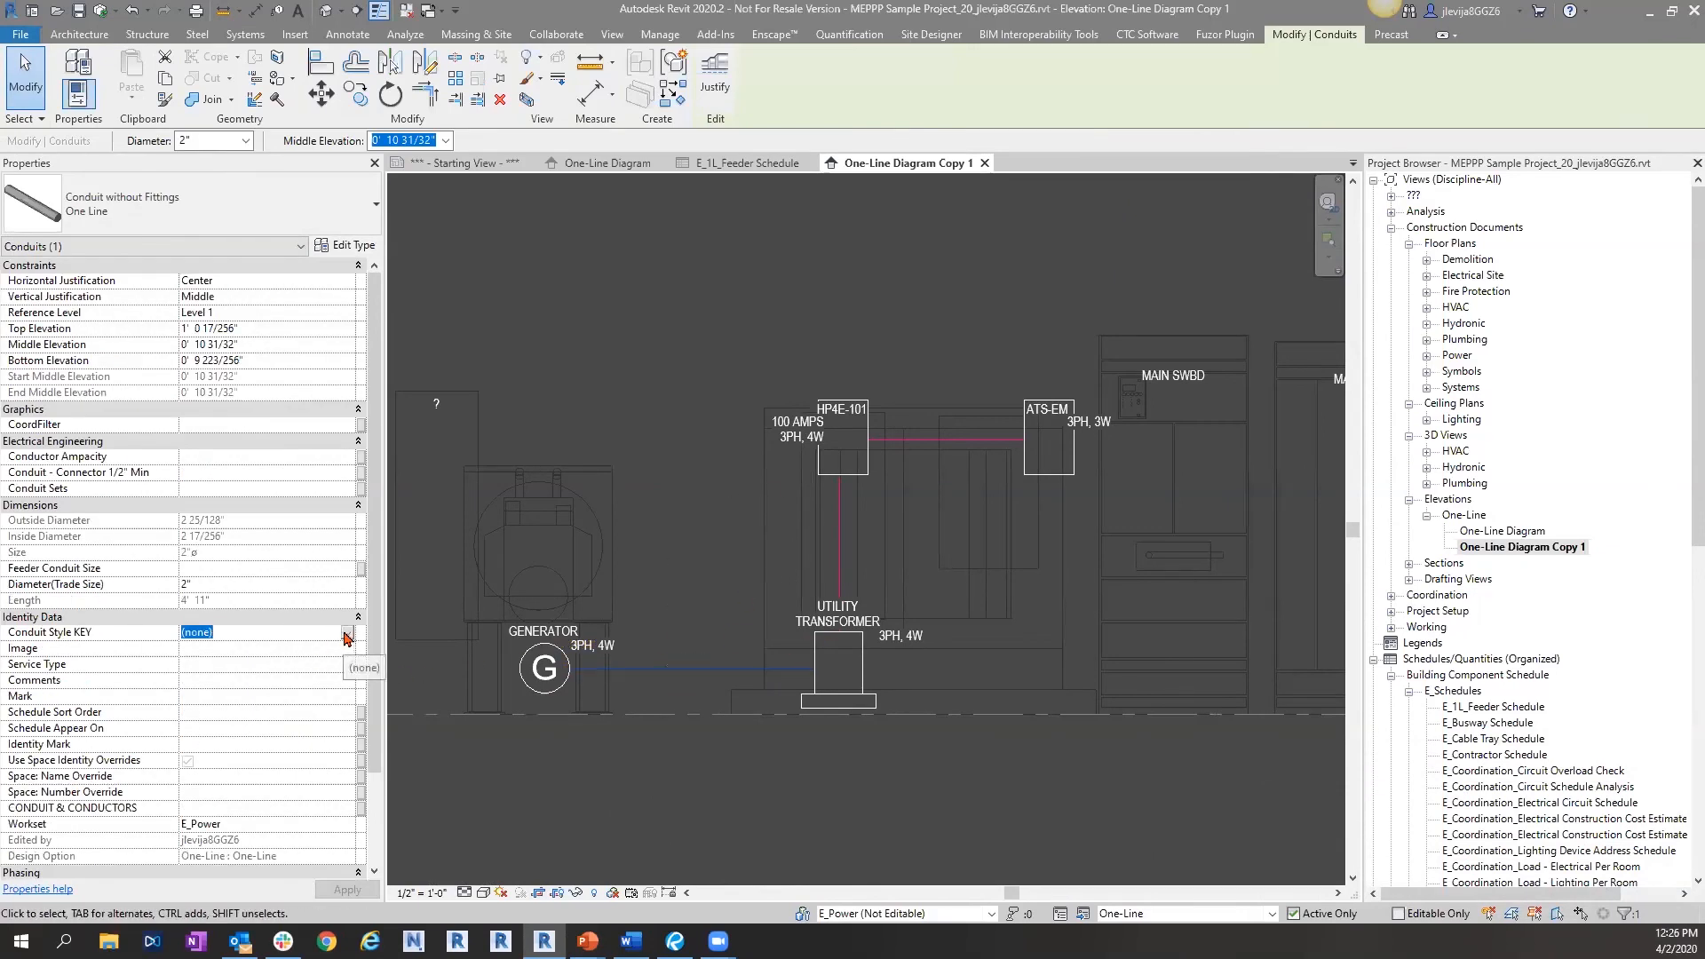
left_click(347, 634)
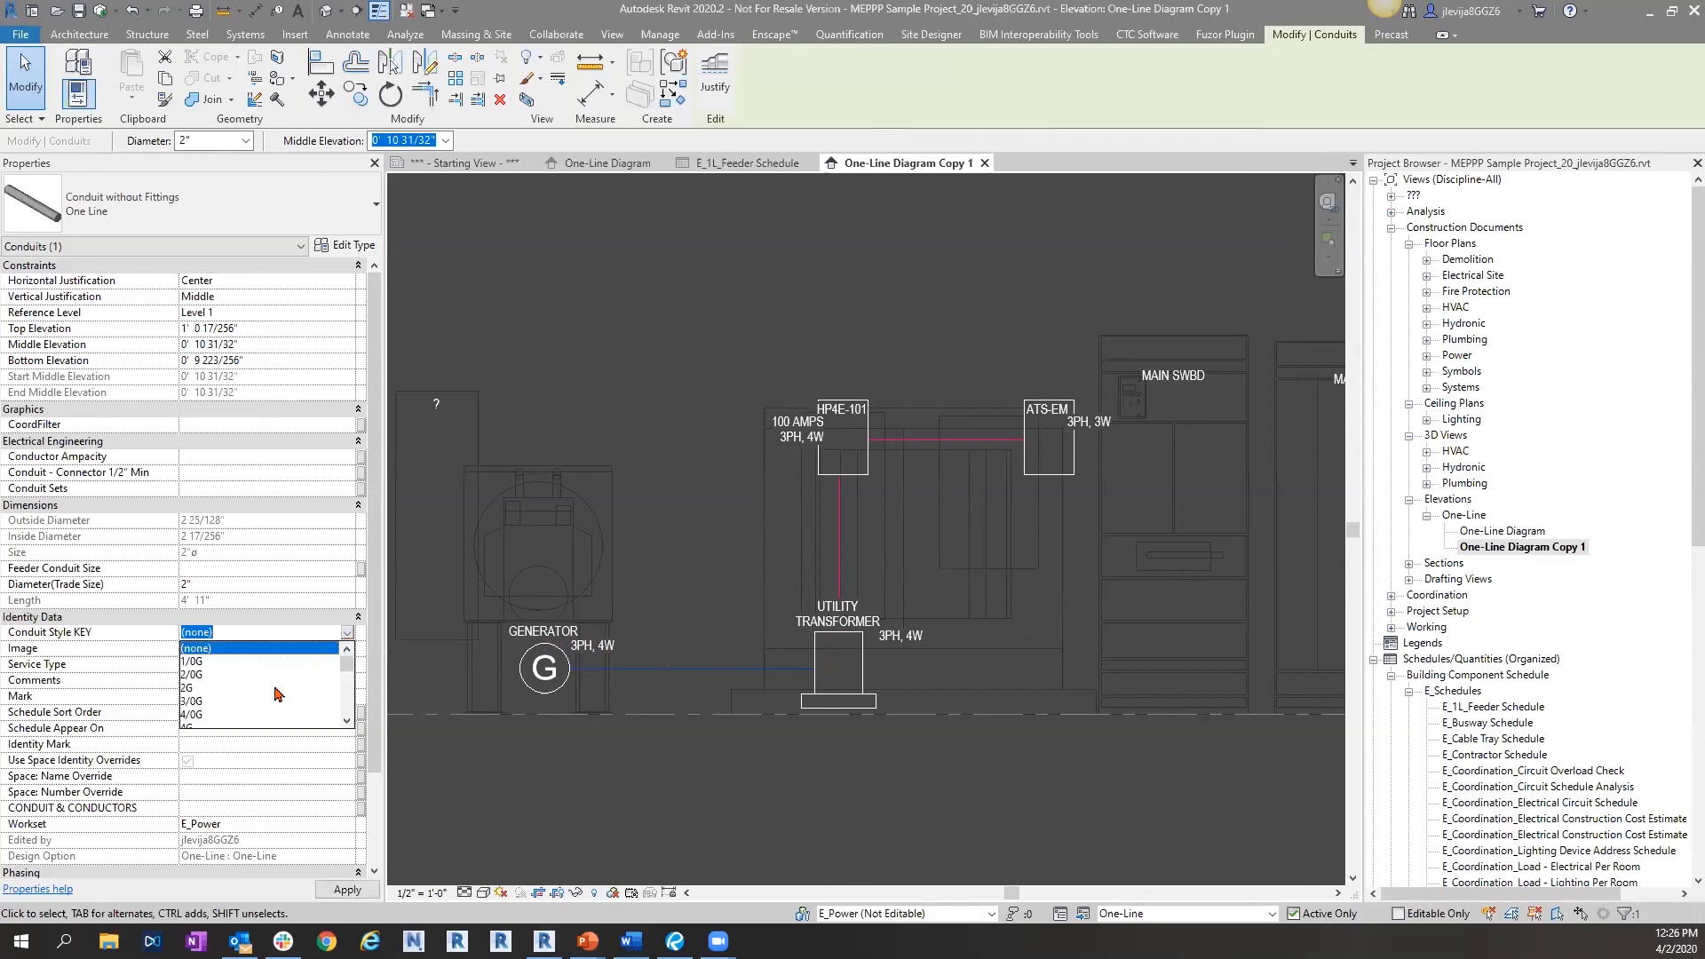
left_click(210, 689)
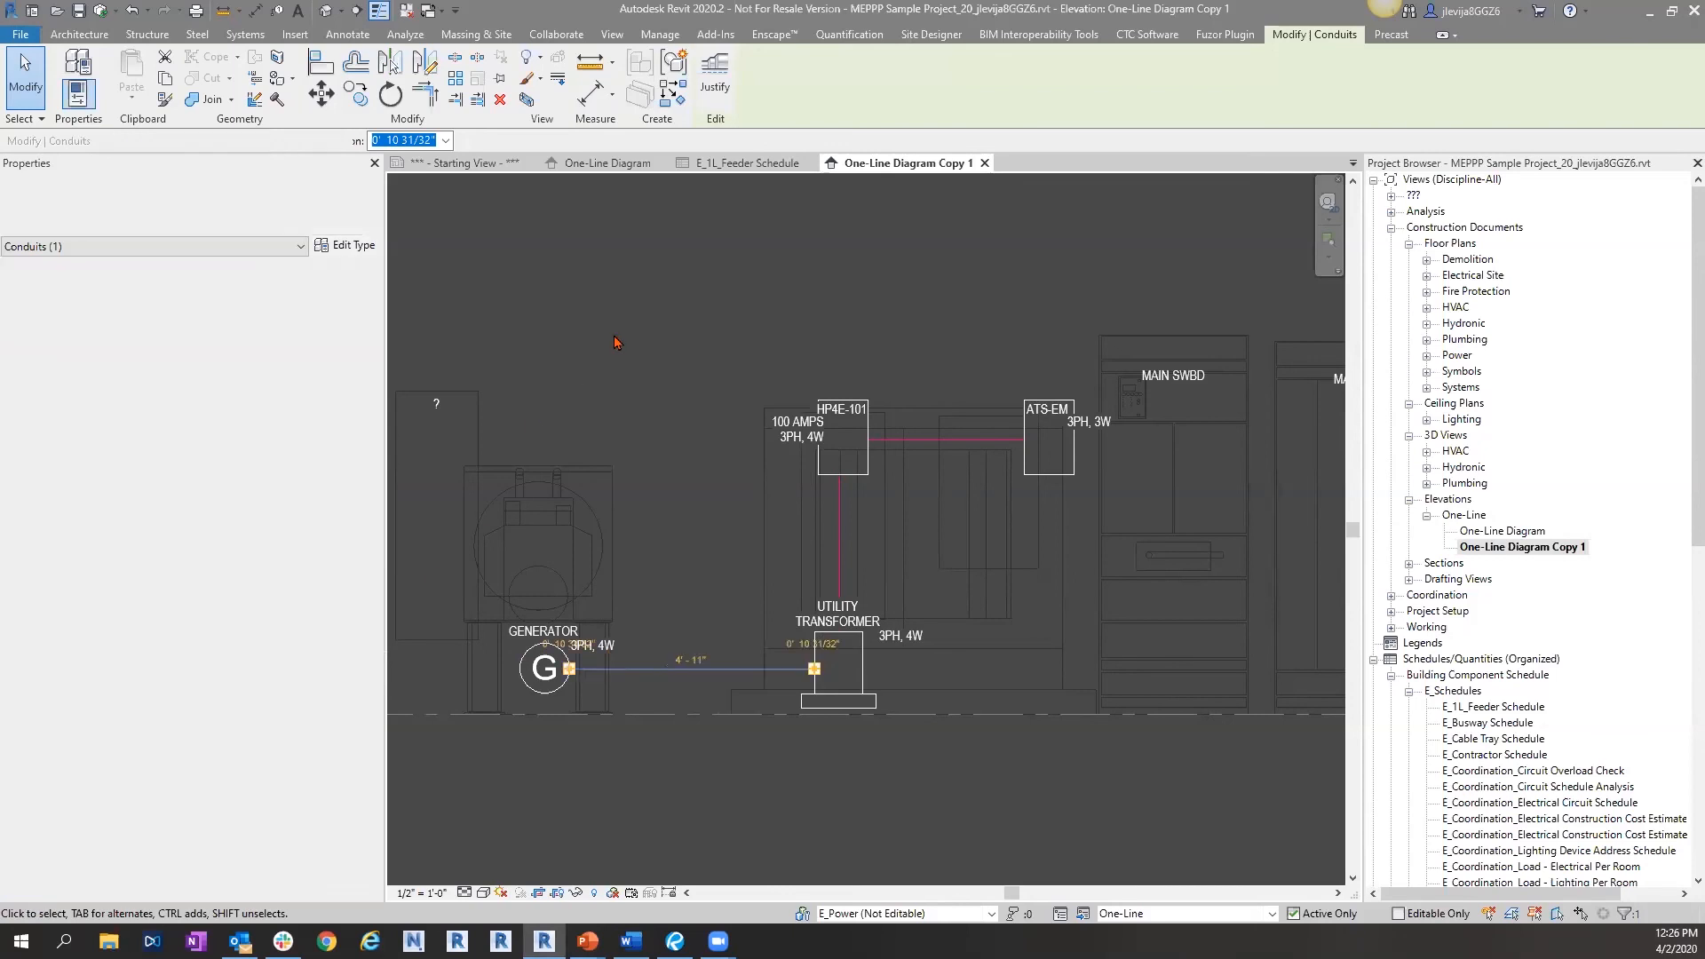
key("Escape")
- Tag all three One Line conduits by category without leaders
key("t")
key("g")
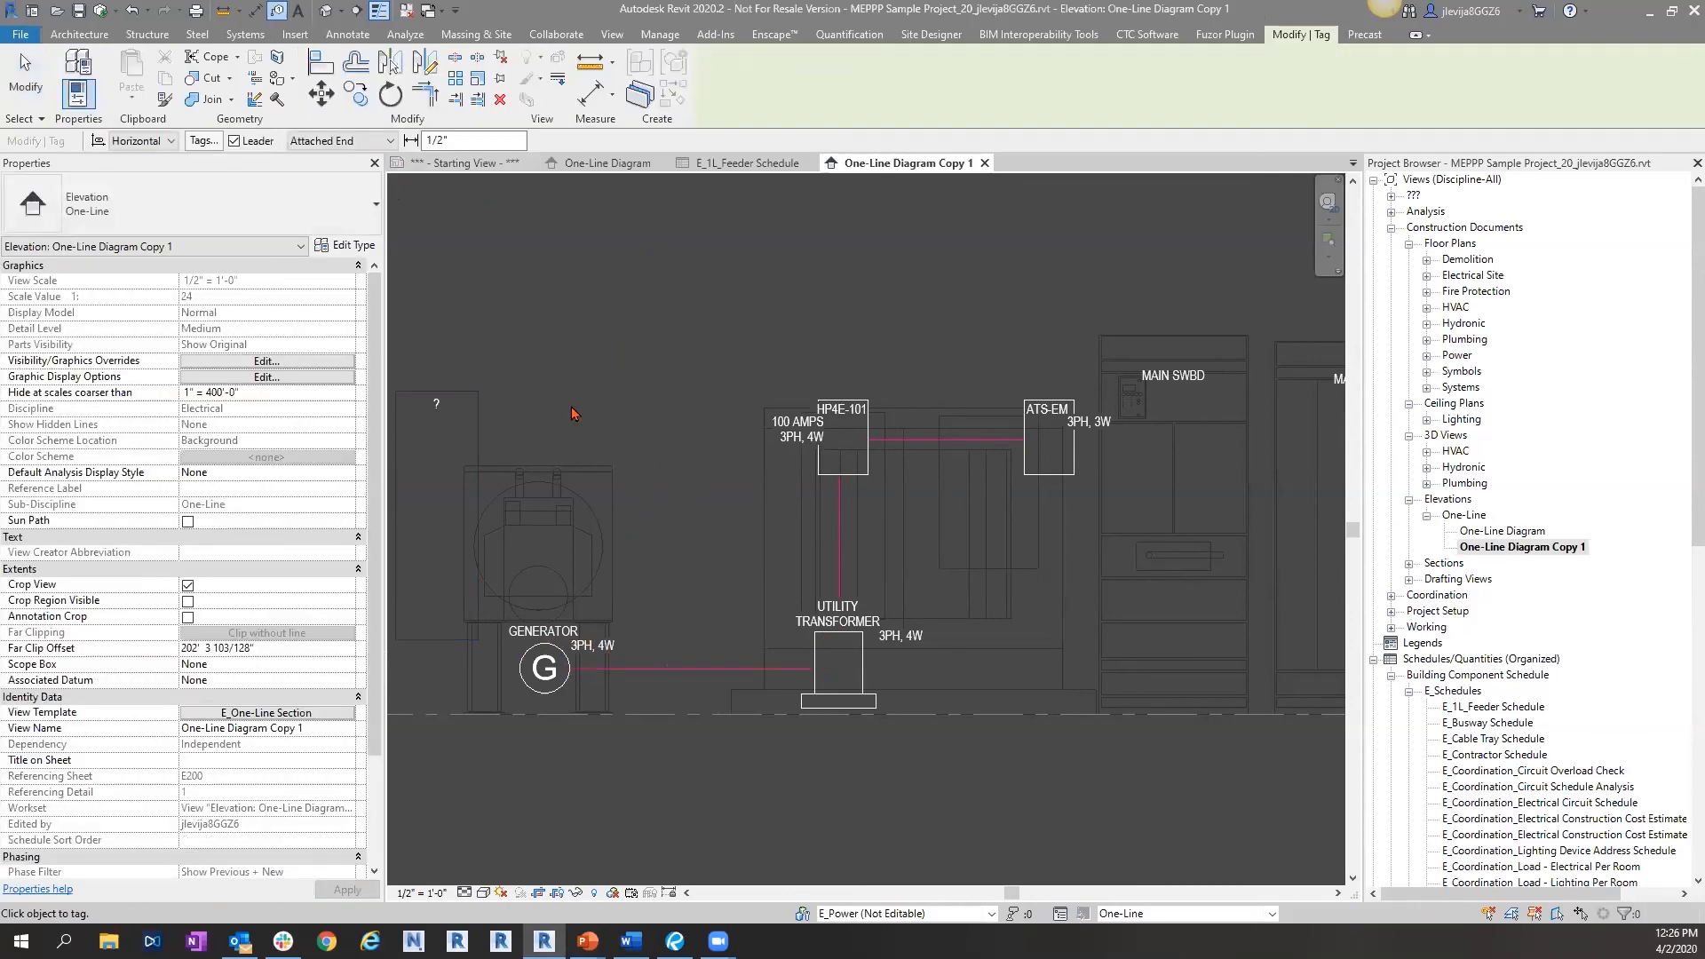
left_click(252, 143)
left_click(687, 668)
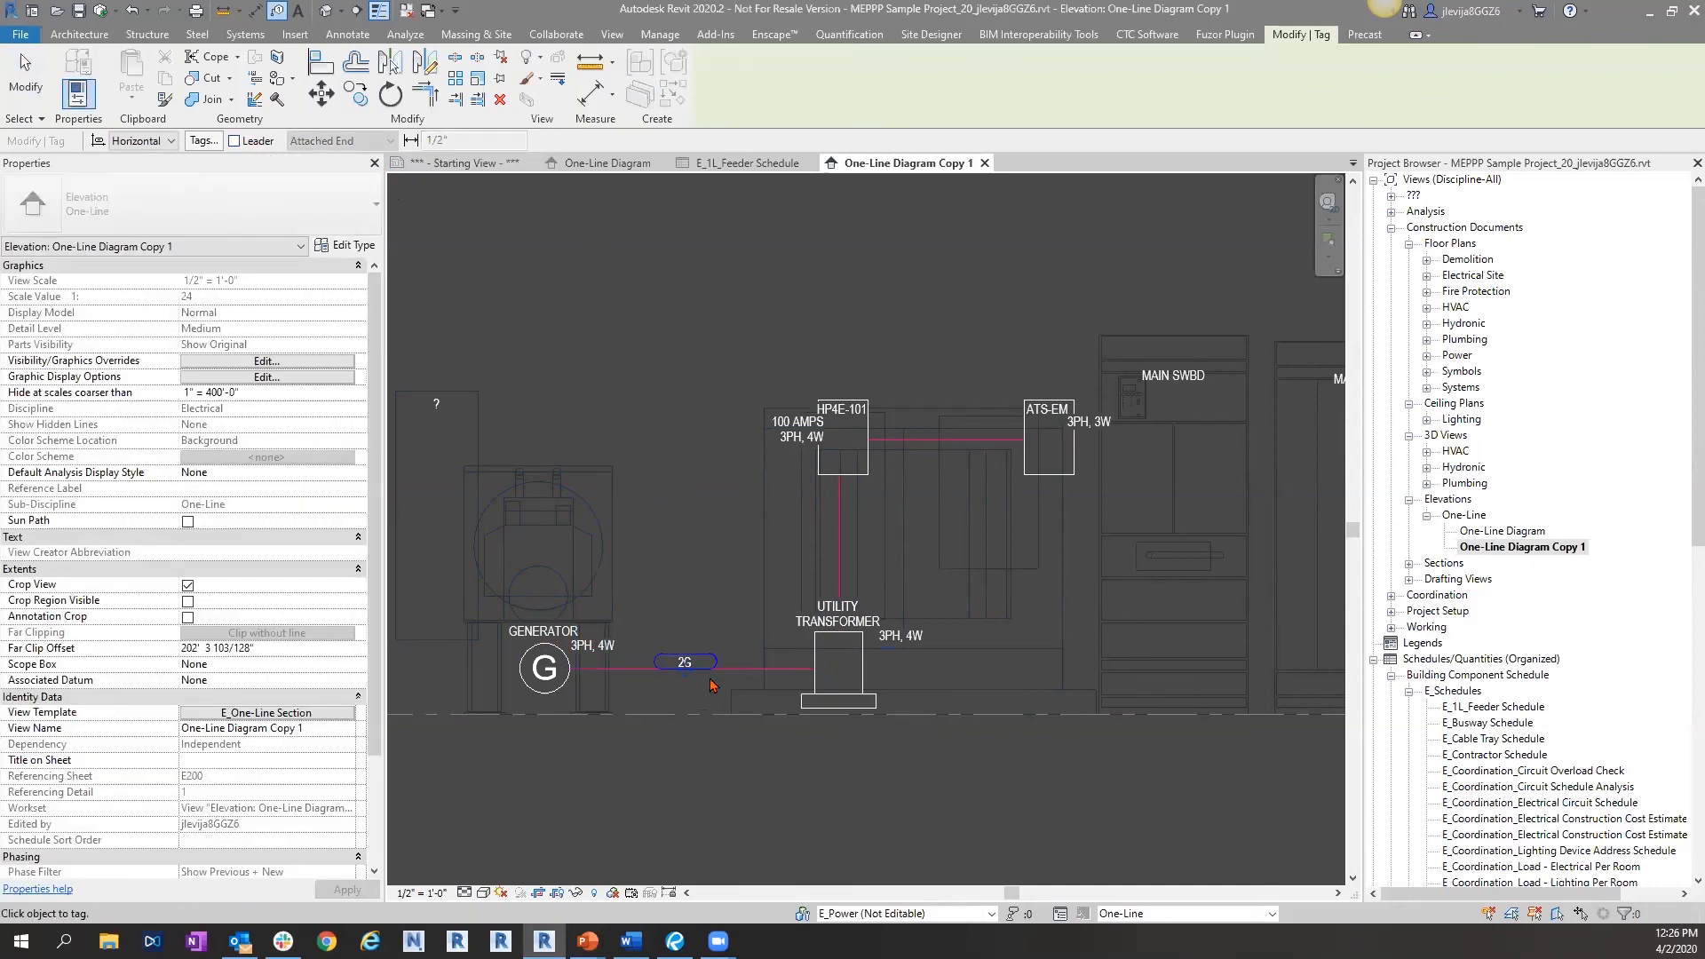
left_click(846, 548)
left_click(946, 448)
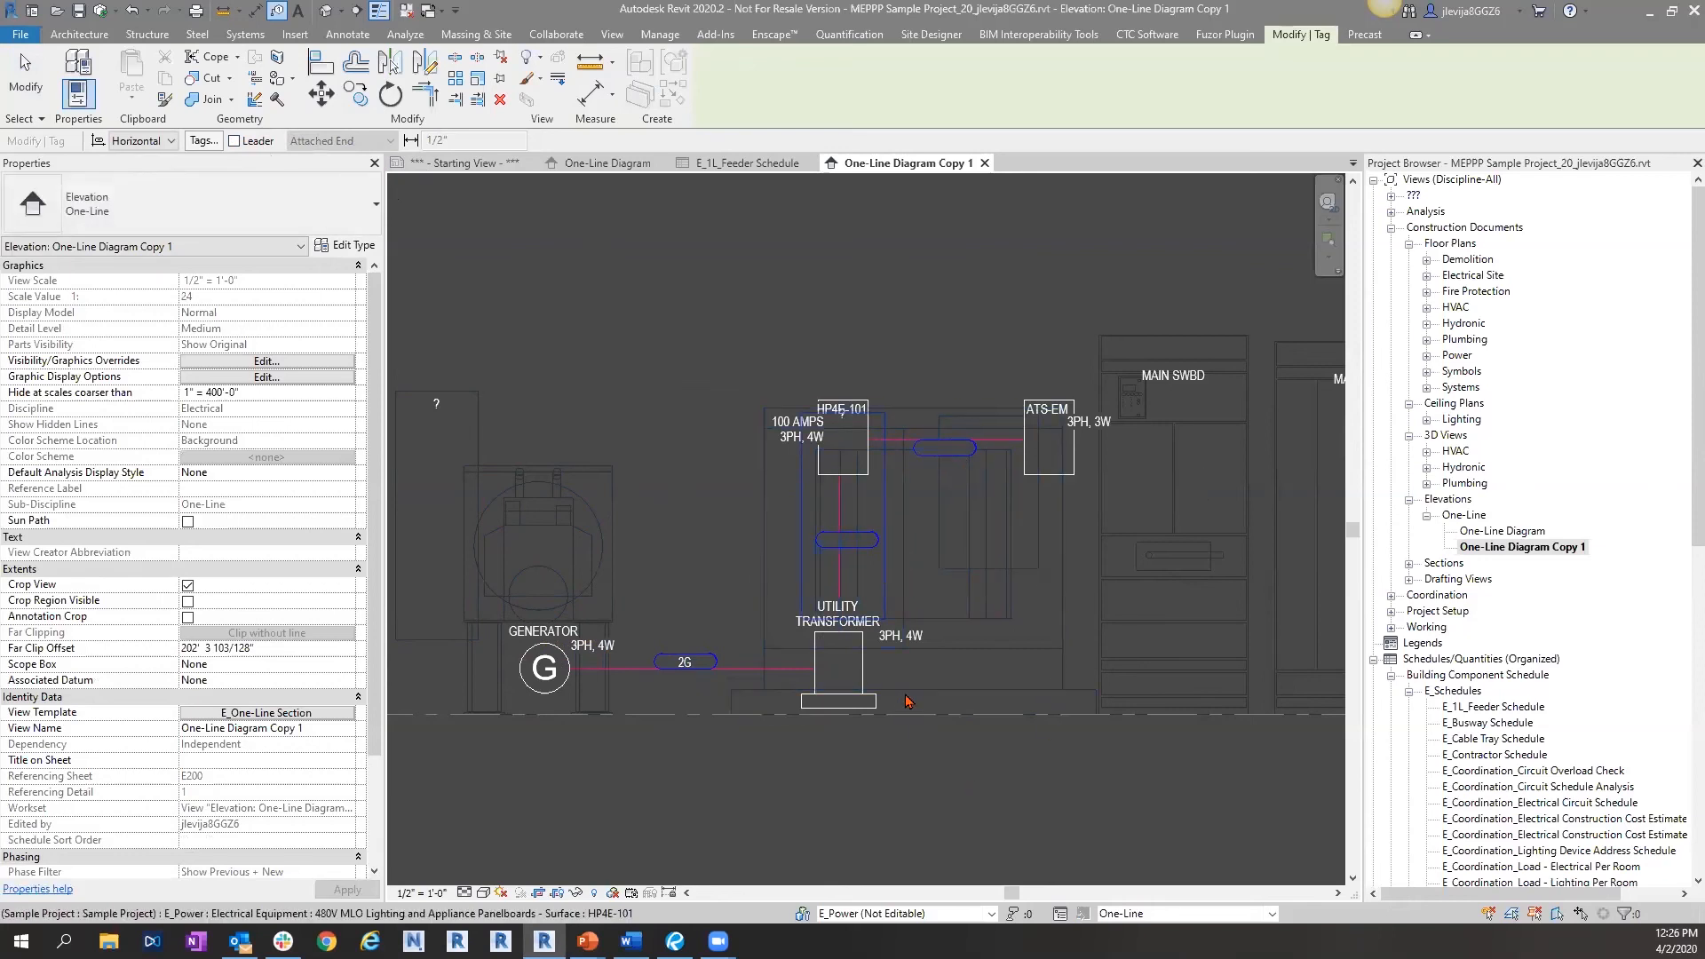
key("Escape")
- Center the 2G conduit tag on the line between the generator and the utility transformer
scroll(857, 569, "up", 2)
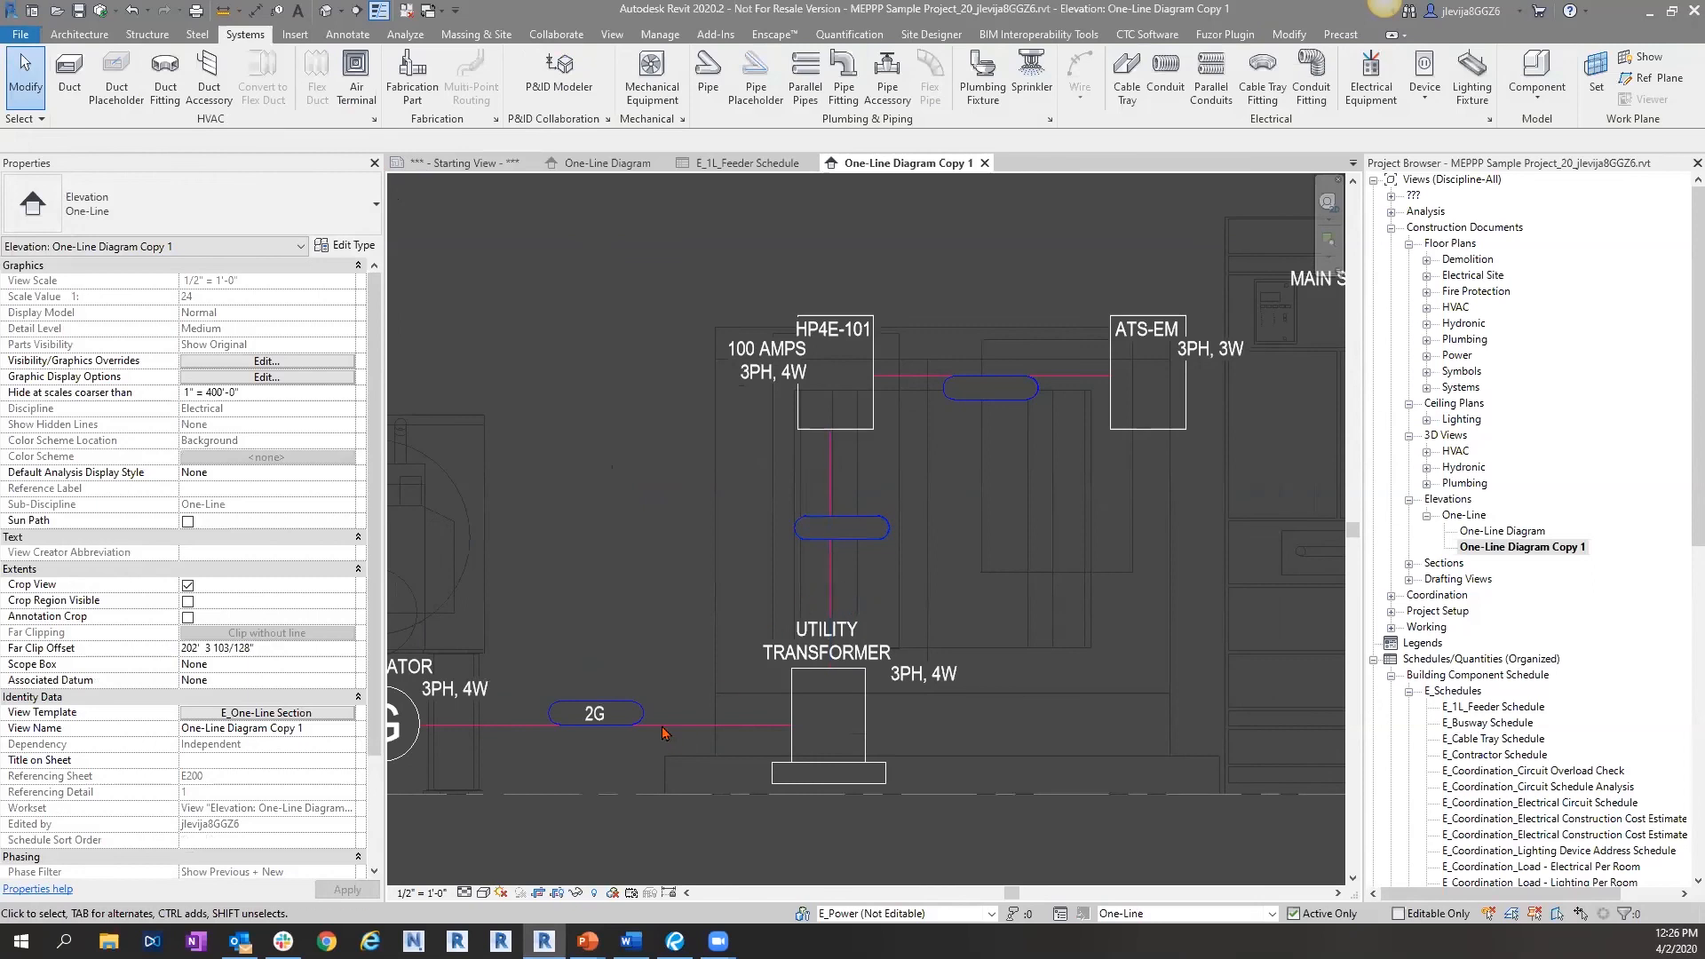
left_click(593, 716)
scroll(591, 724, "up", 2)
left_click_drag(582, 744, 582, 748)
left_click(628, 559)
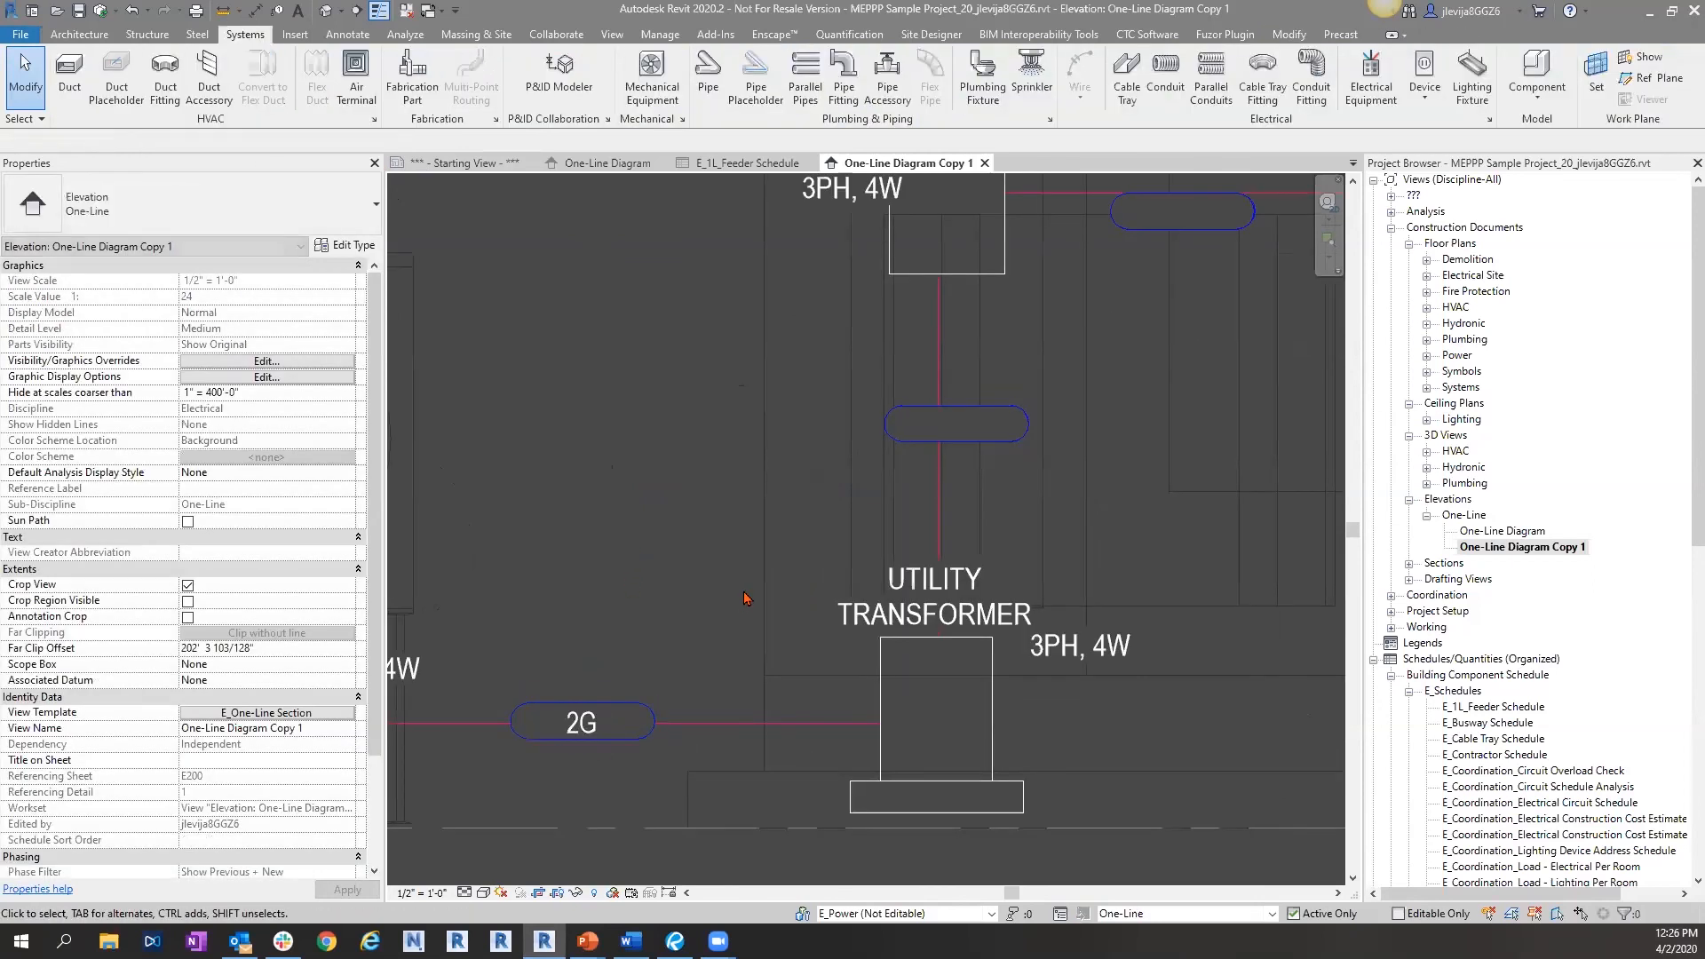
- Select the two conduits connected to HP4E-101 and set their Conduit Style KEY to 4G
scroll(858, 544, "down", 2)
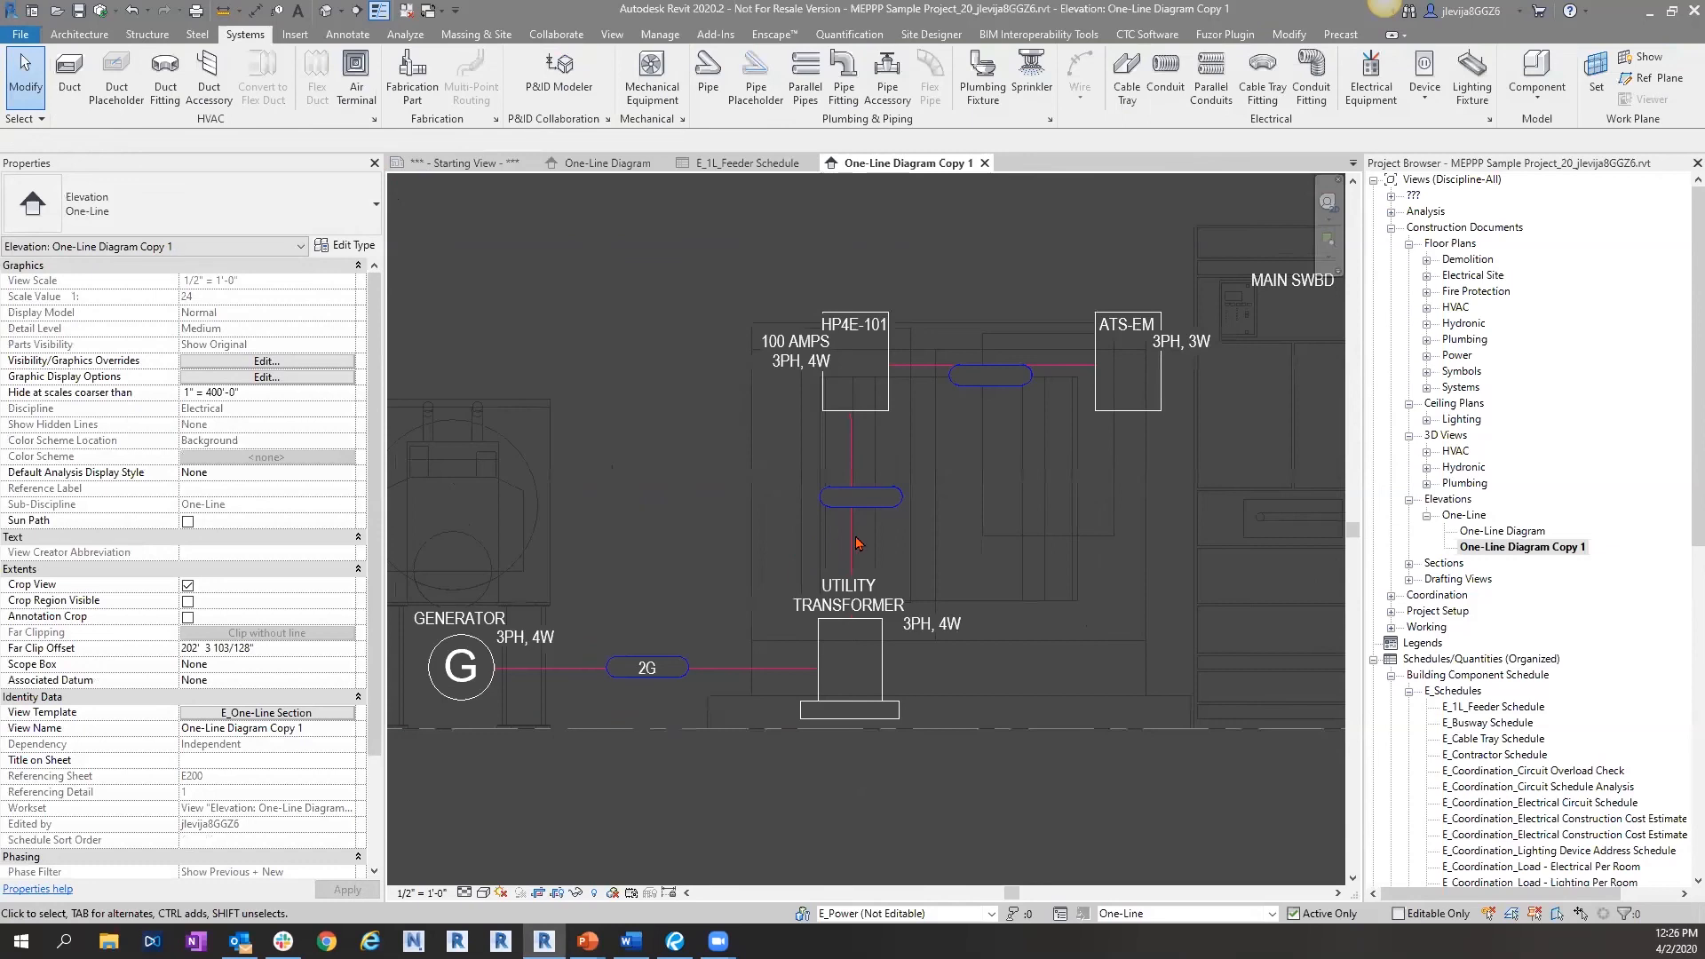
left_click(851, 451)
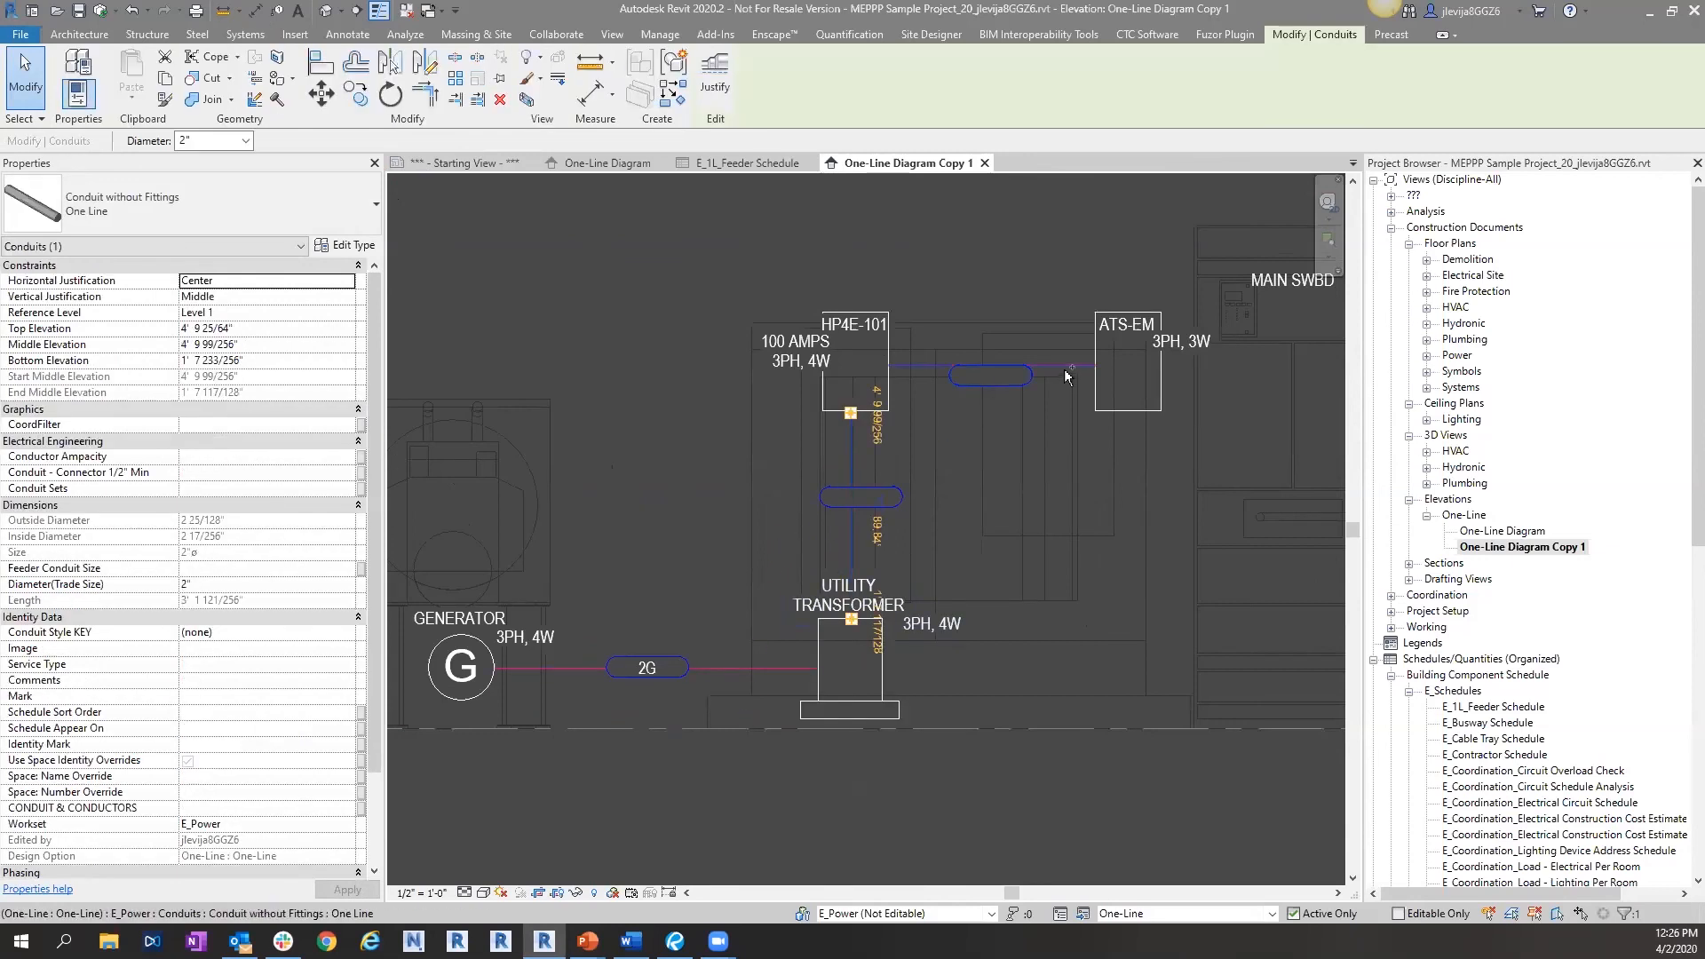
left_click(1066, 375, "ctrl")
left_click(346, 633)
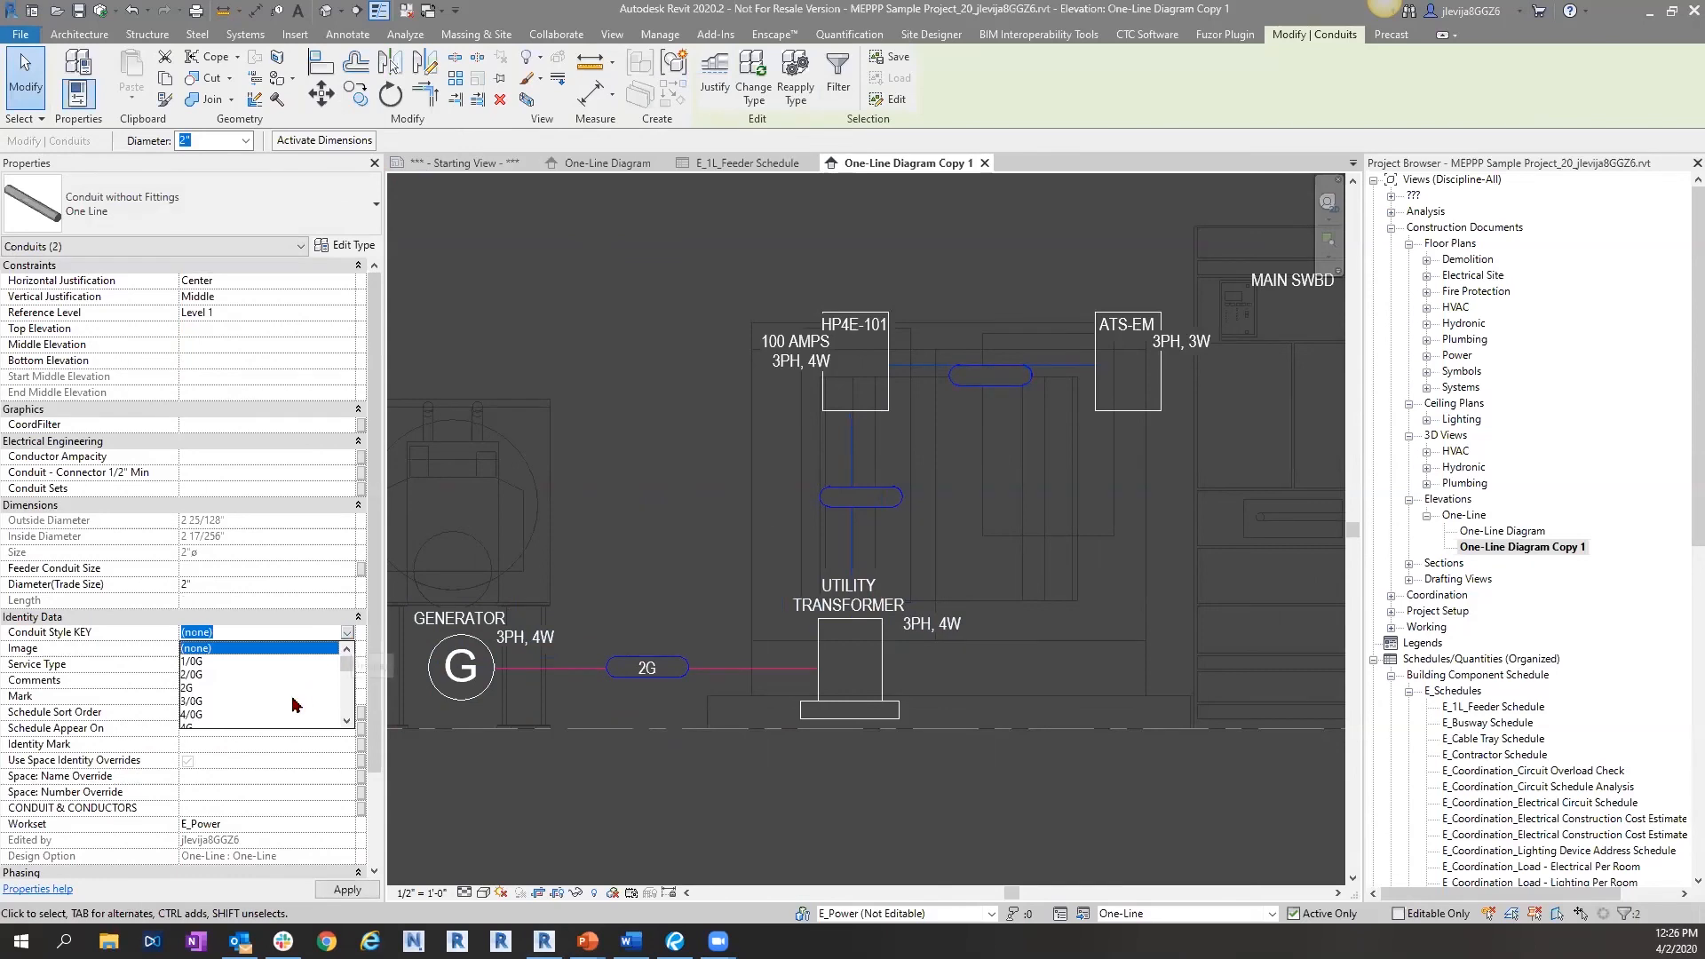
scroll(237, 674, "down", 2)
scroll(238, 675, "up", 1)
left_click(206, 696)
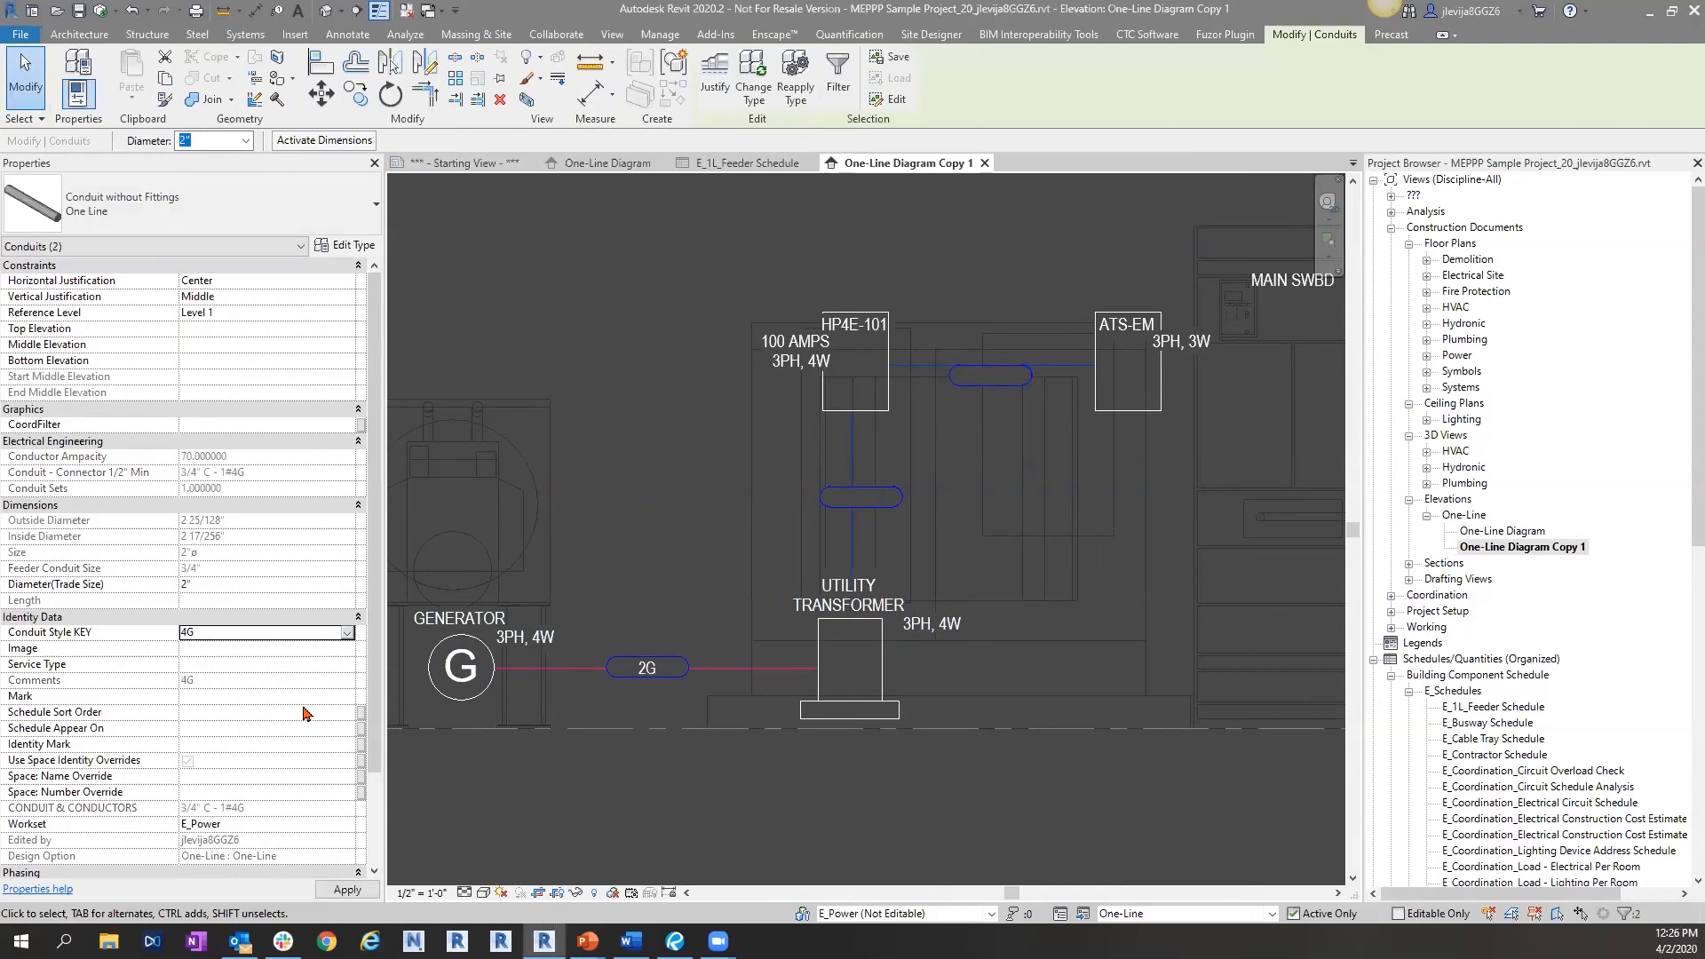
- Change the Conduit Style KEY of the two selected conduits to 20A3G
left_click(346, 633)
scroll(312, 702, "down", 2)
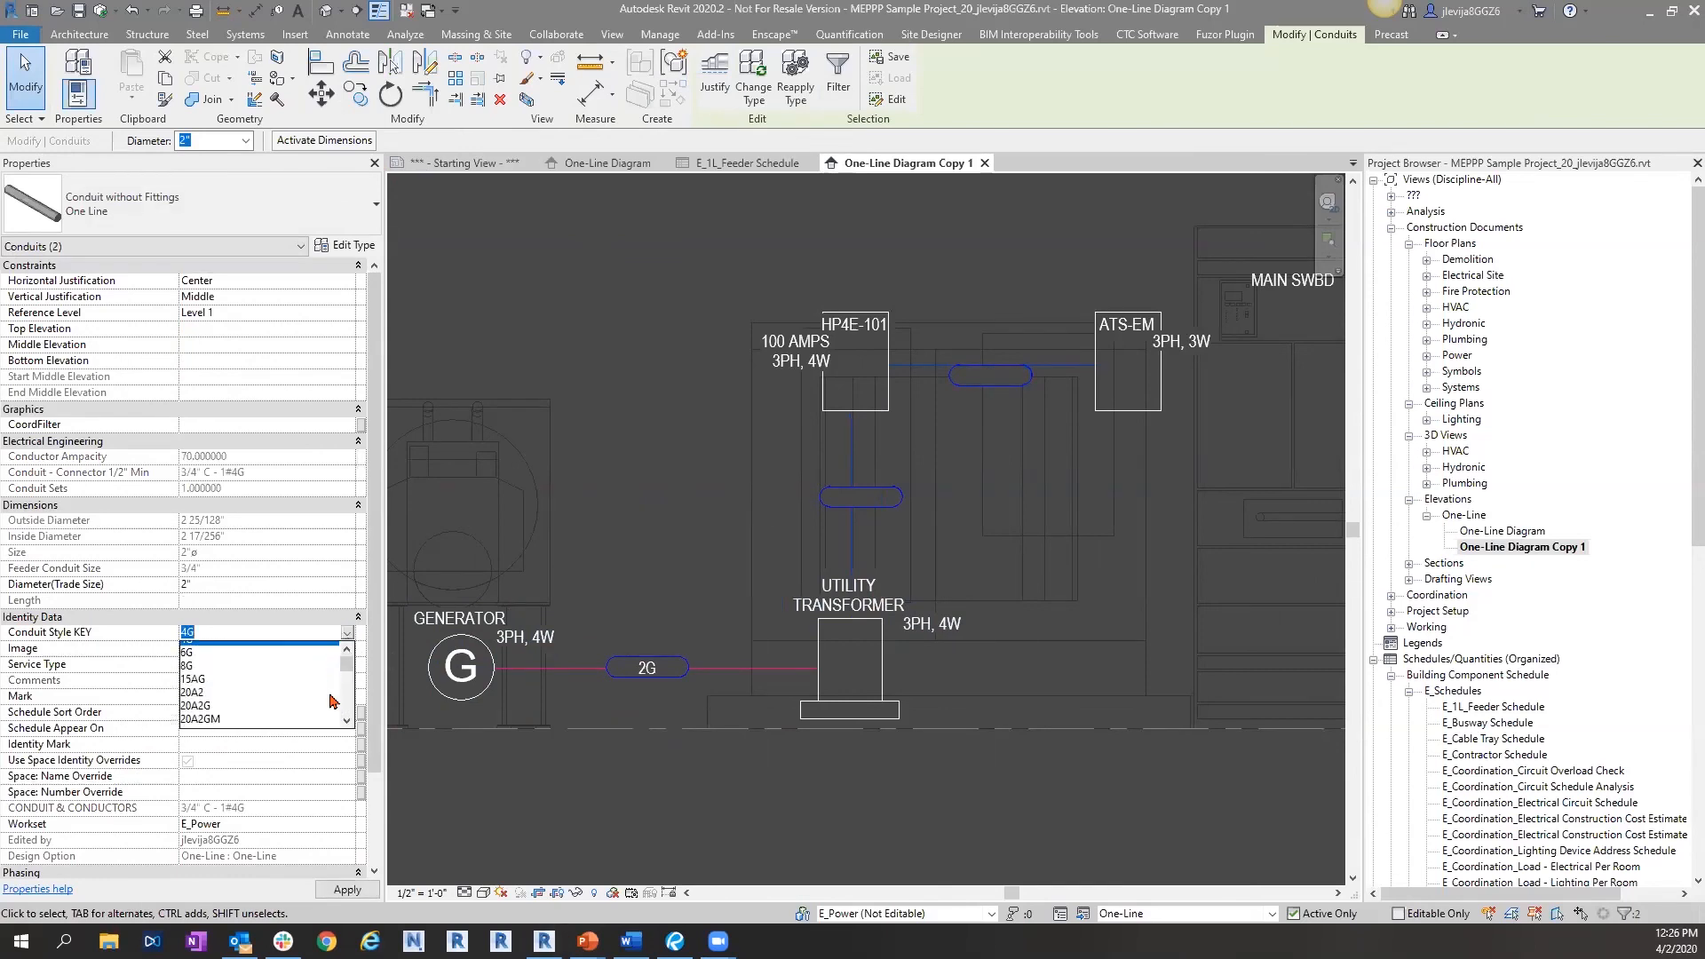
left_click(201, 676)
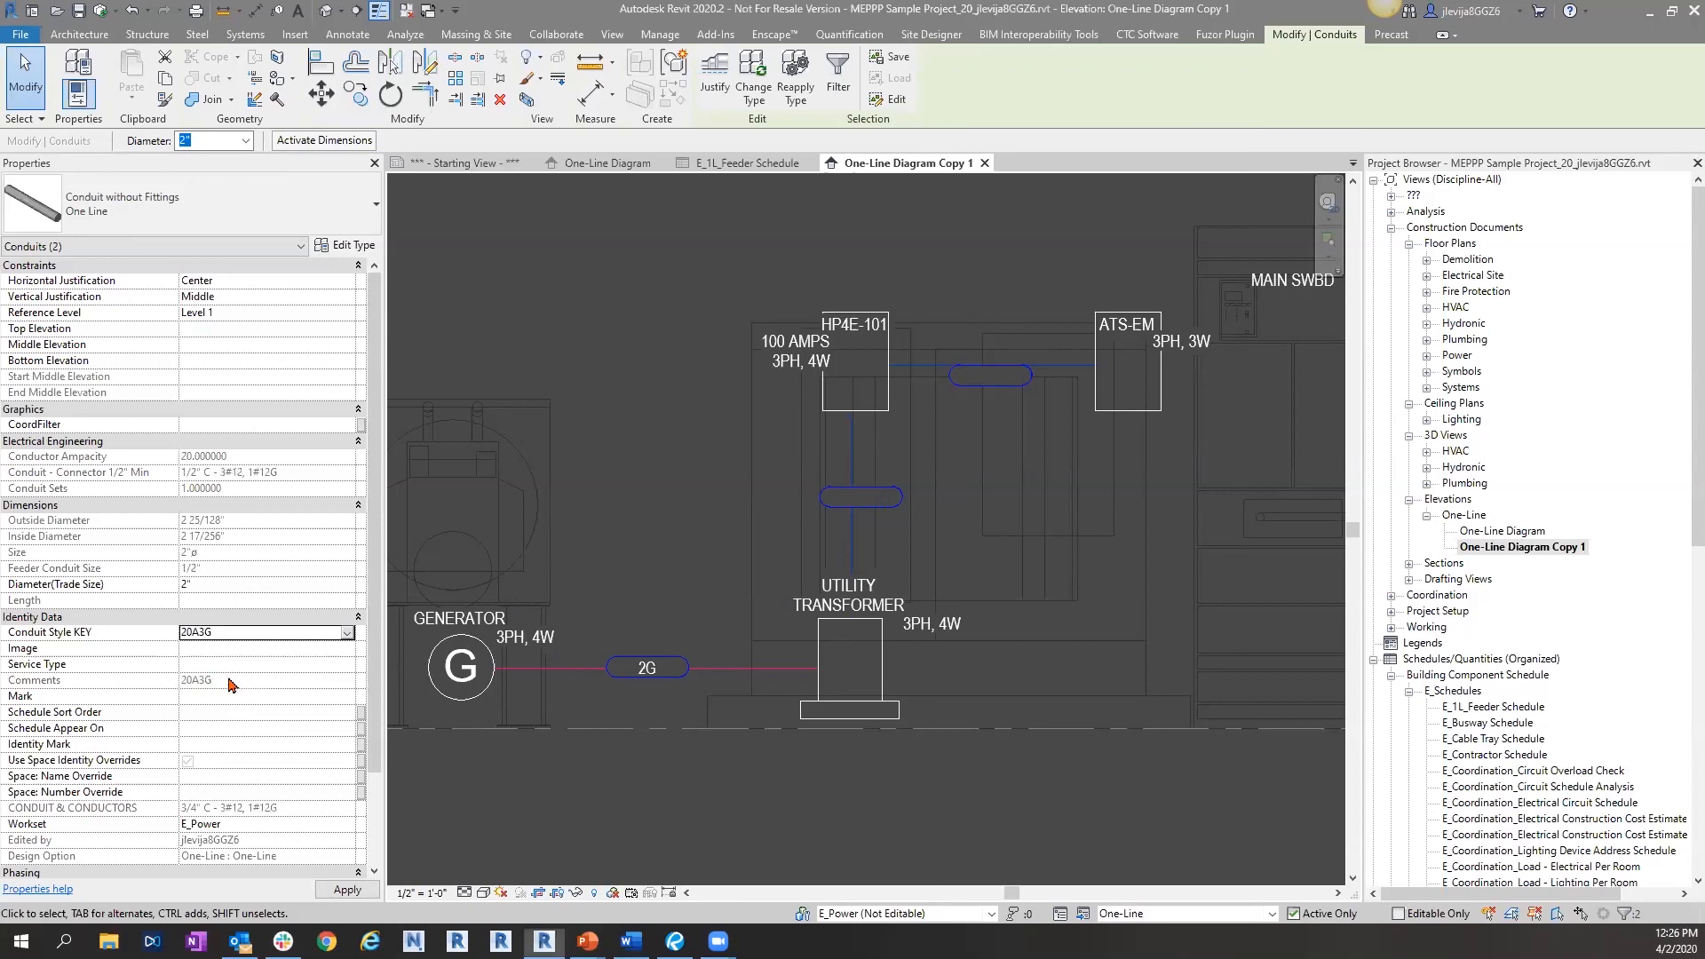
- Set the Conduit Style KEY of the two selected conduits to 20A4 and clear the selection
left_click(347, 633)
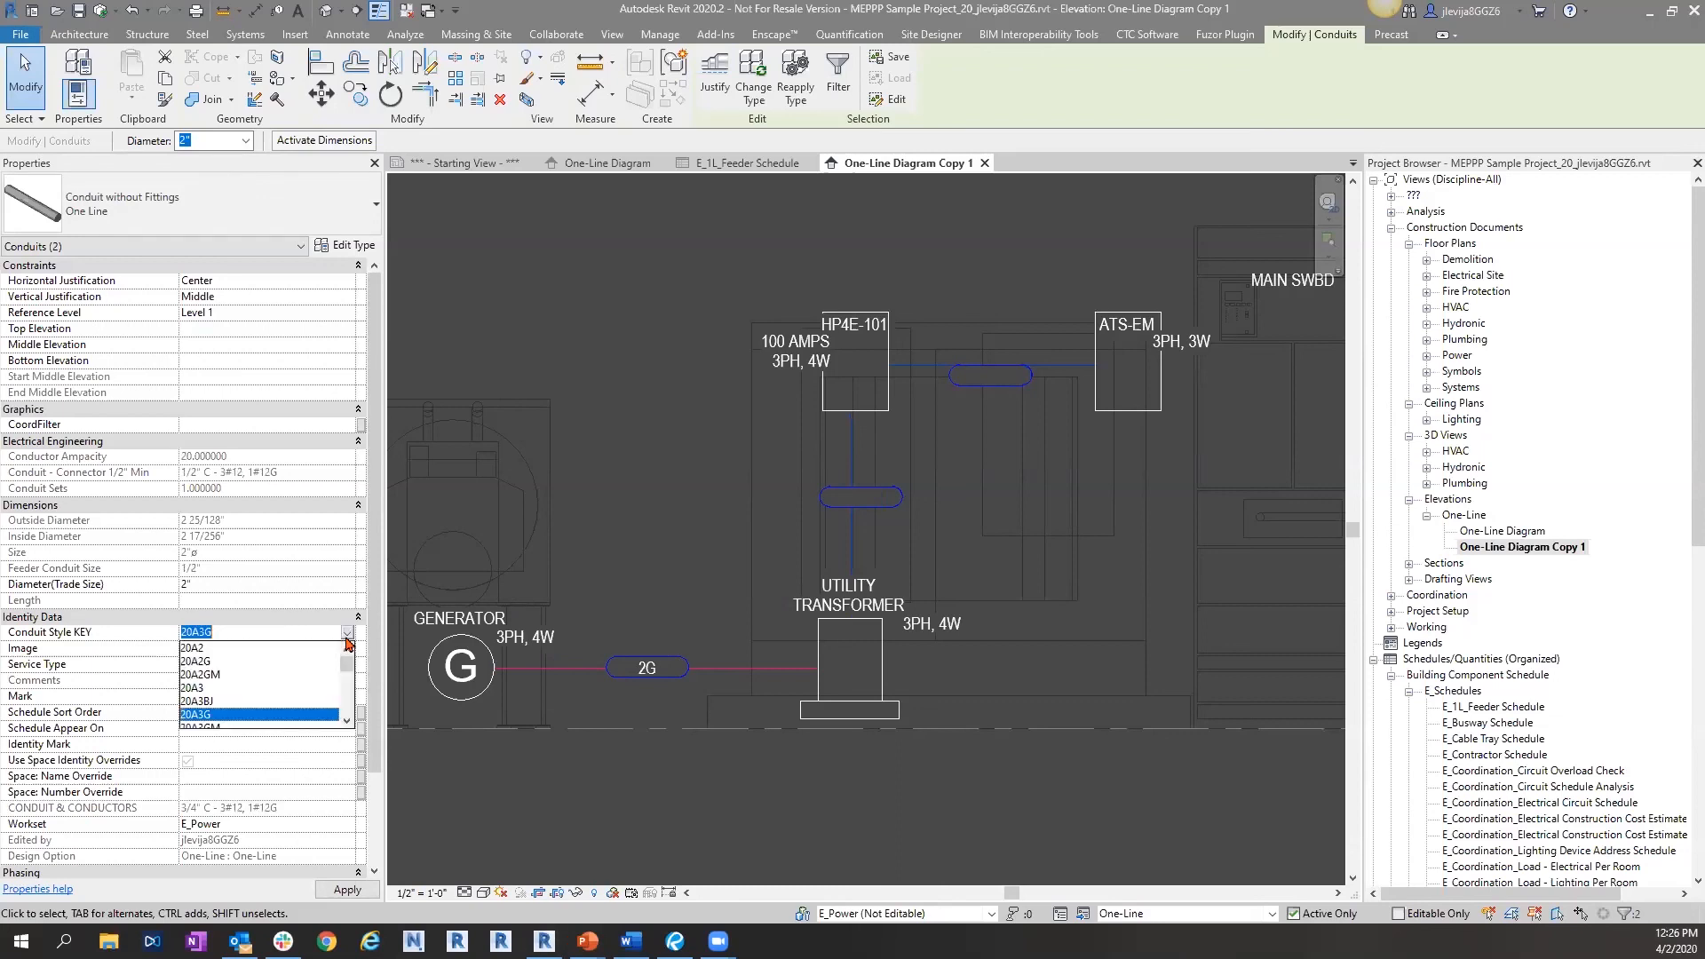
scroll(239, 715, "down", 1)
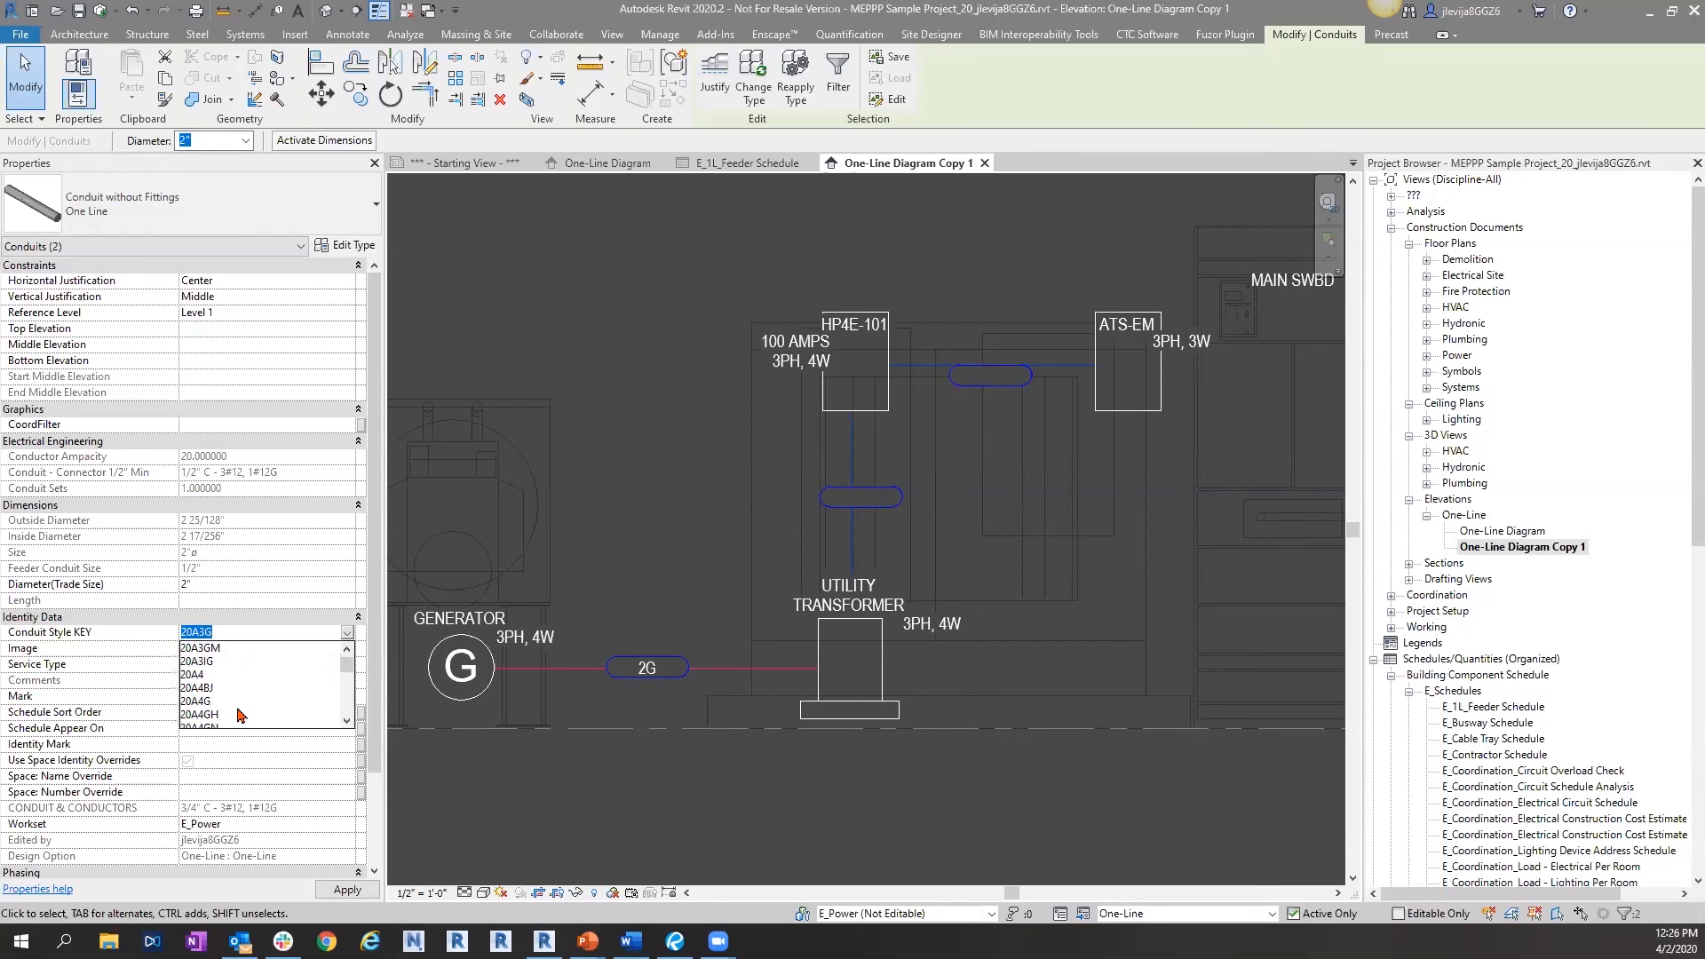
left_click(217, 675)
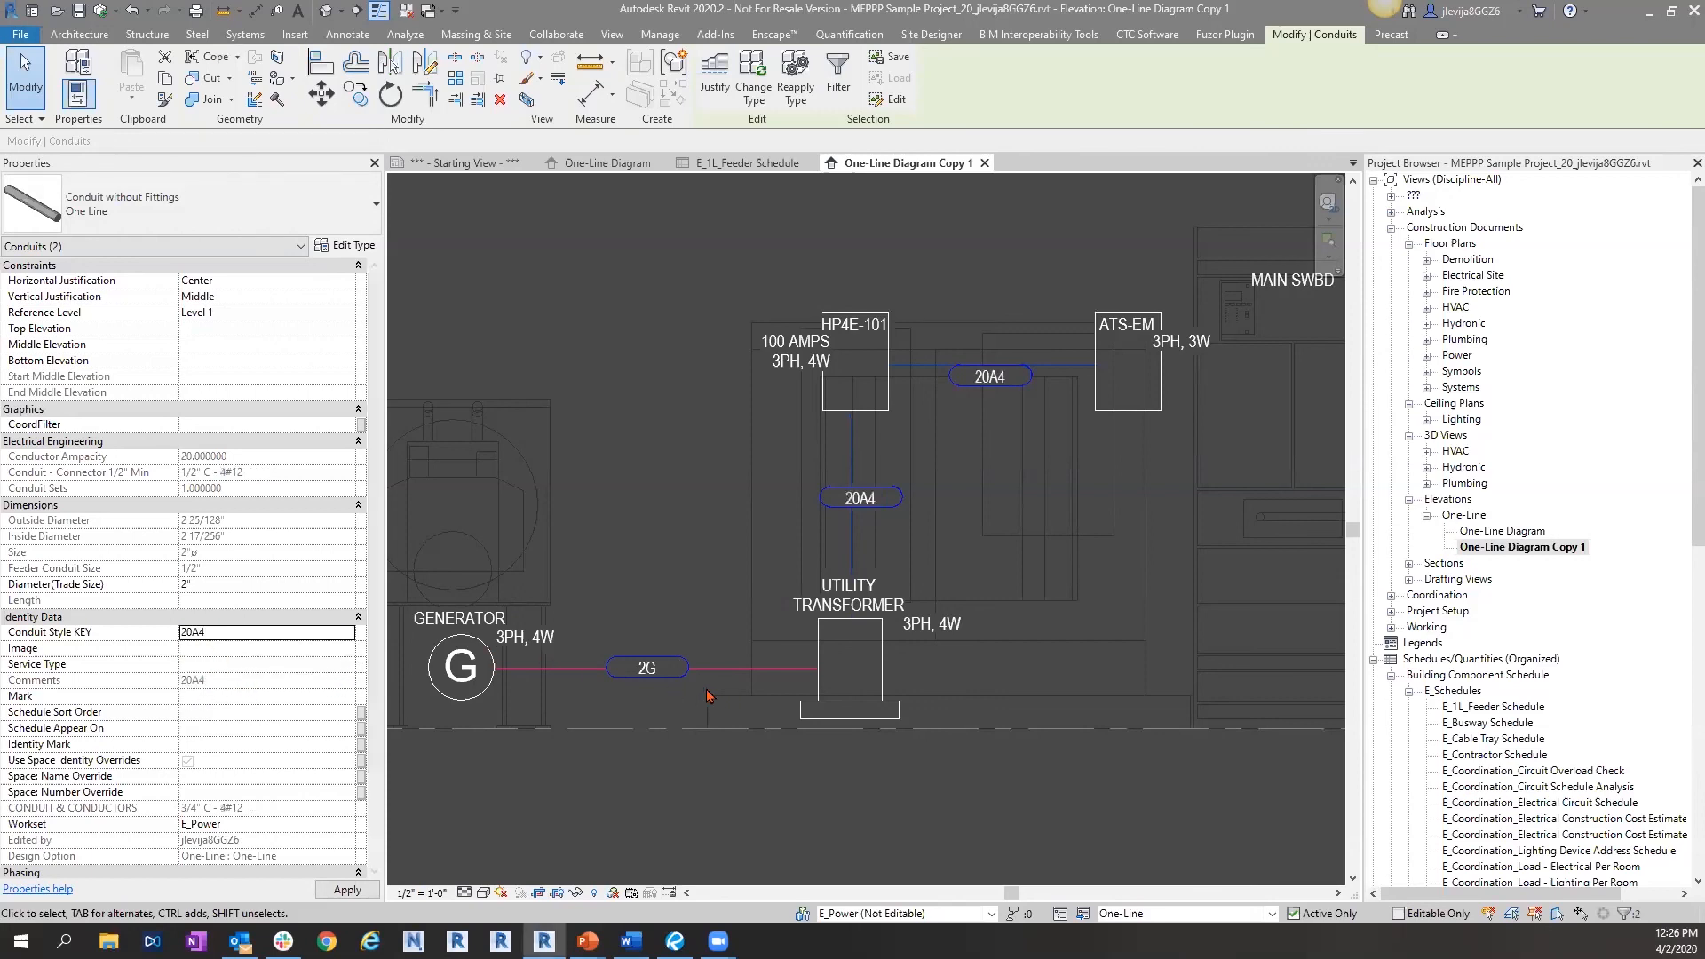
left_click(1060, 717)
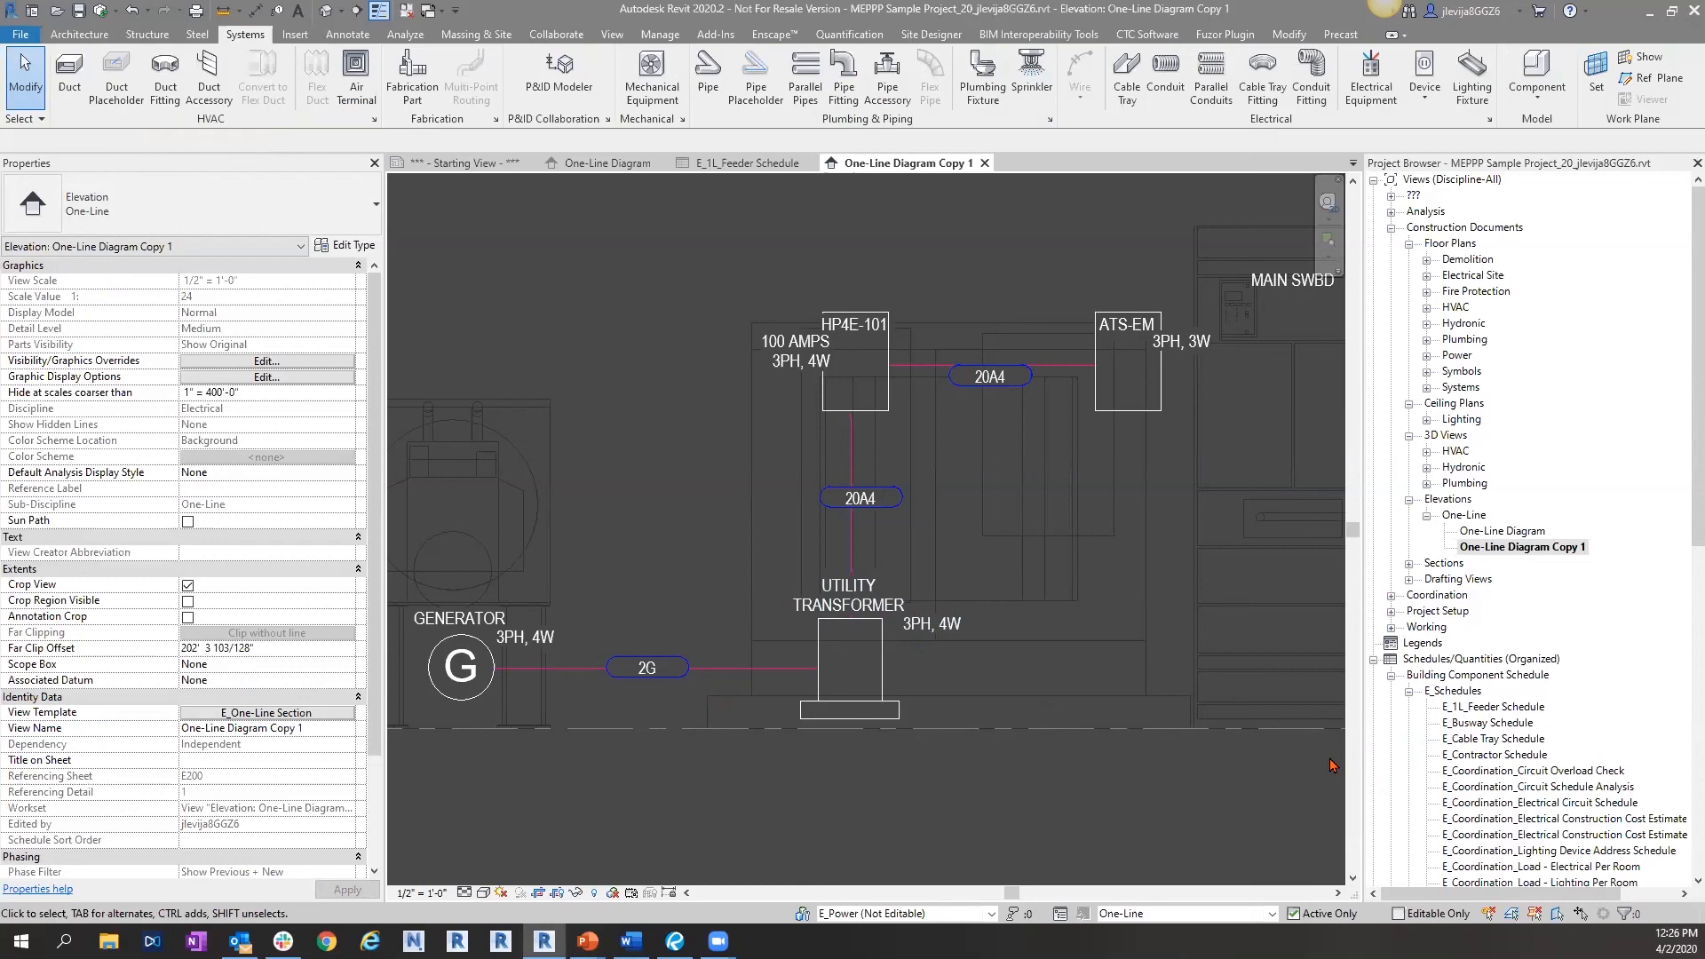
- Check the E_1L_Feeder Schedule, return to the One-Line Diagram Copy 1 elevation and tile all open views
left_click(746, 164)
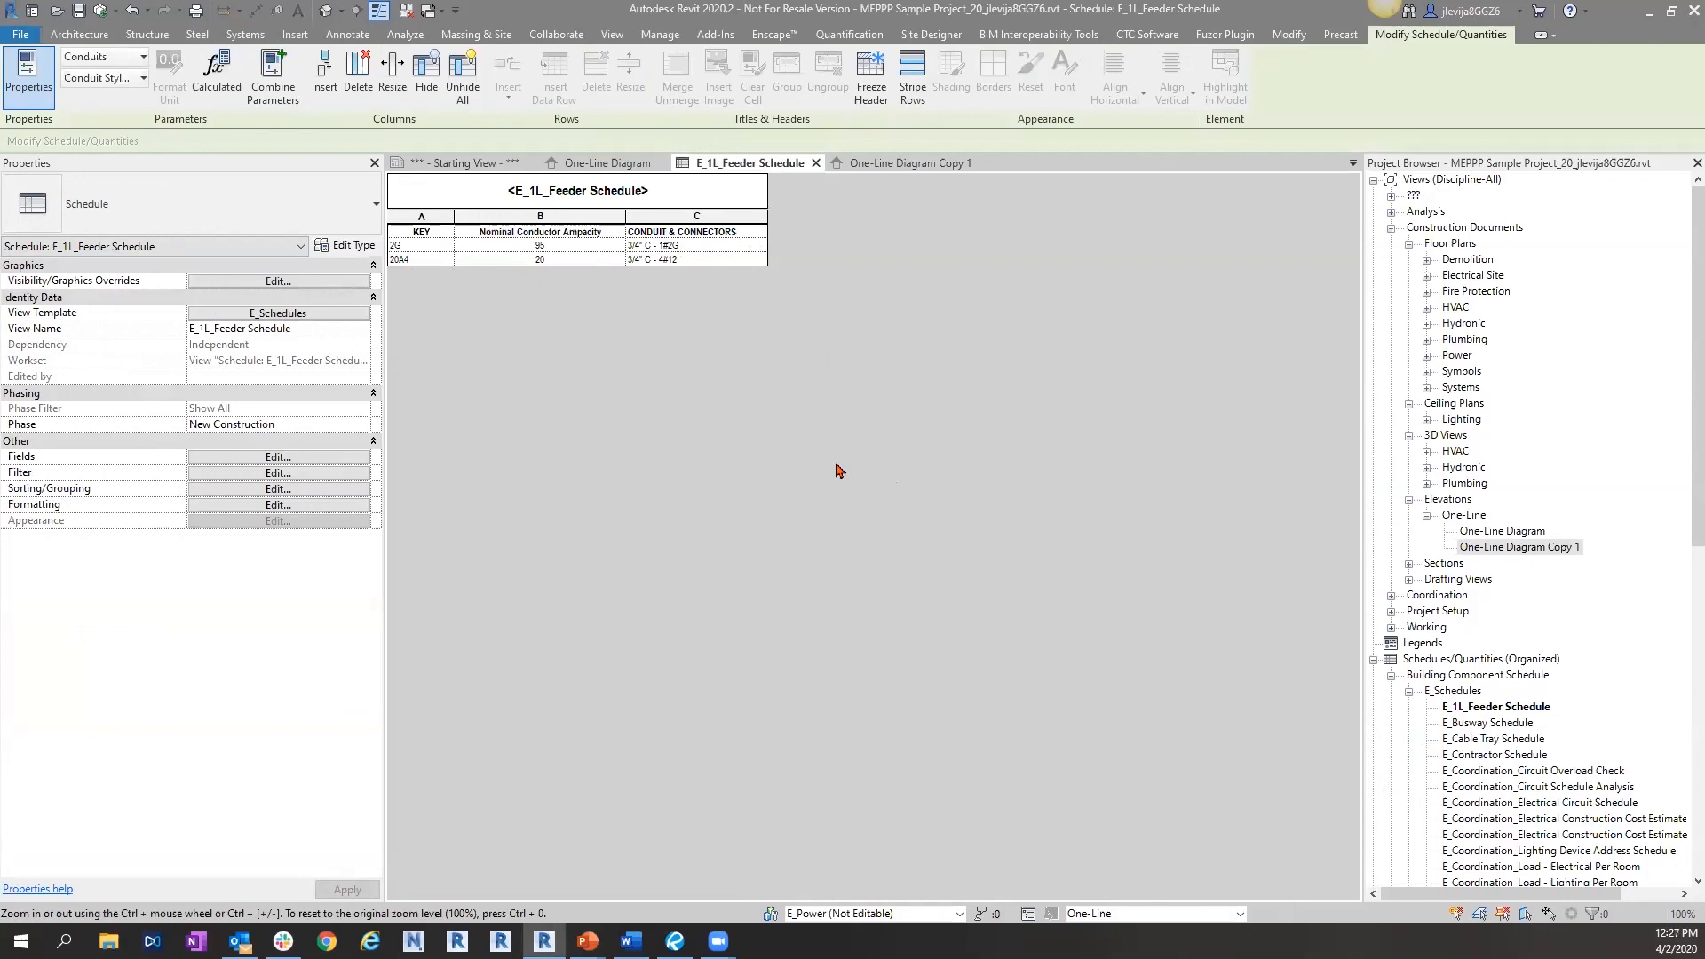
type("wtwt")
left_click(910, 164)
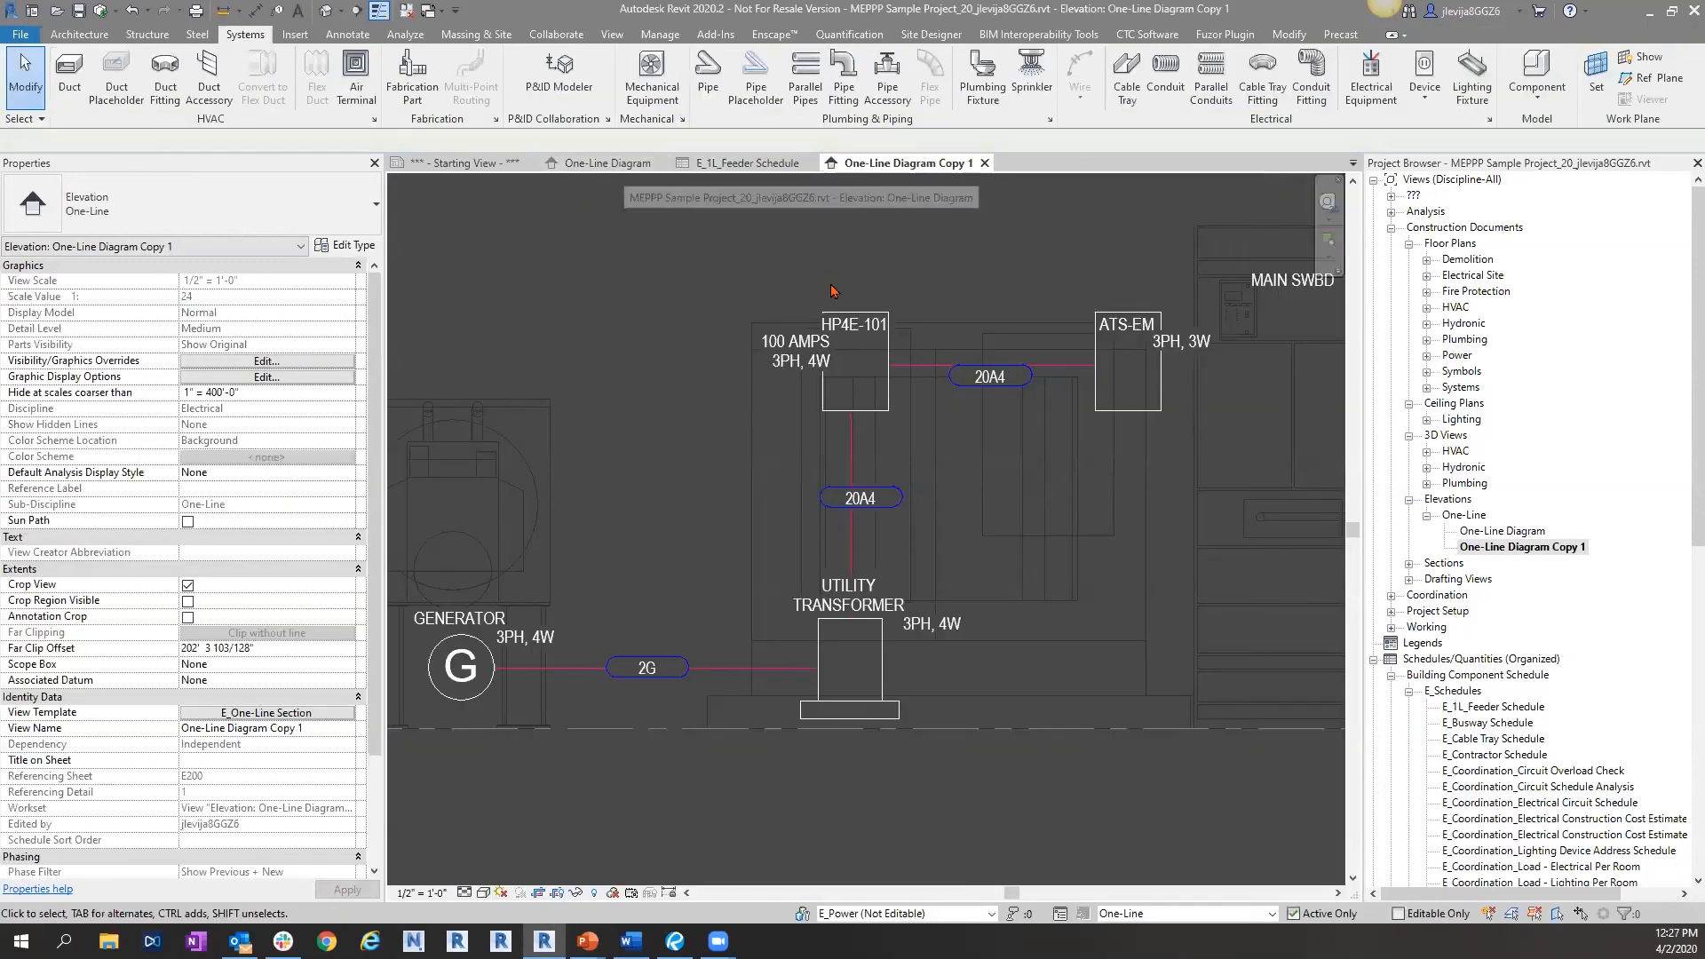
key("w")
key("t")
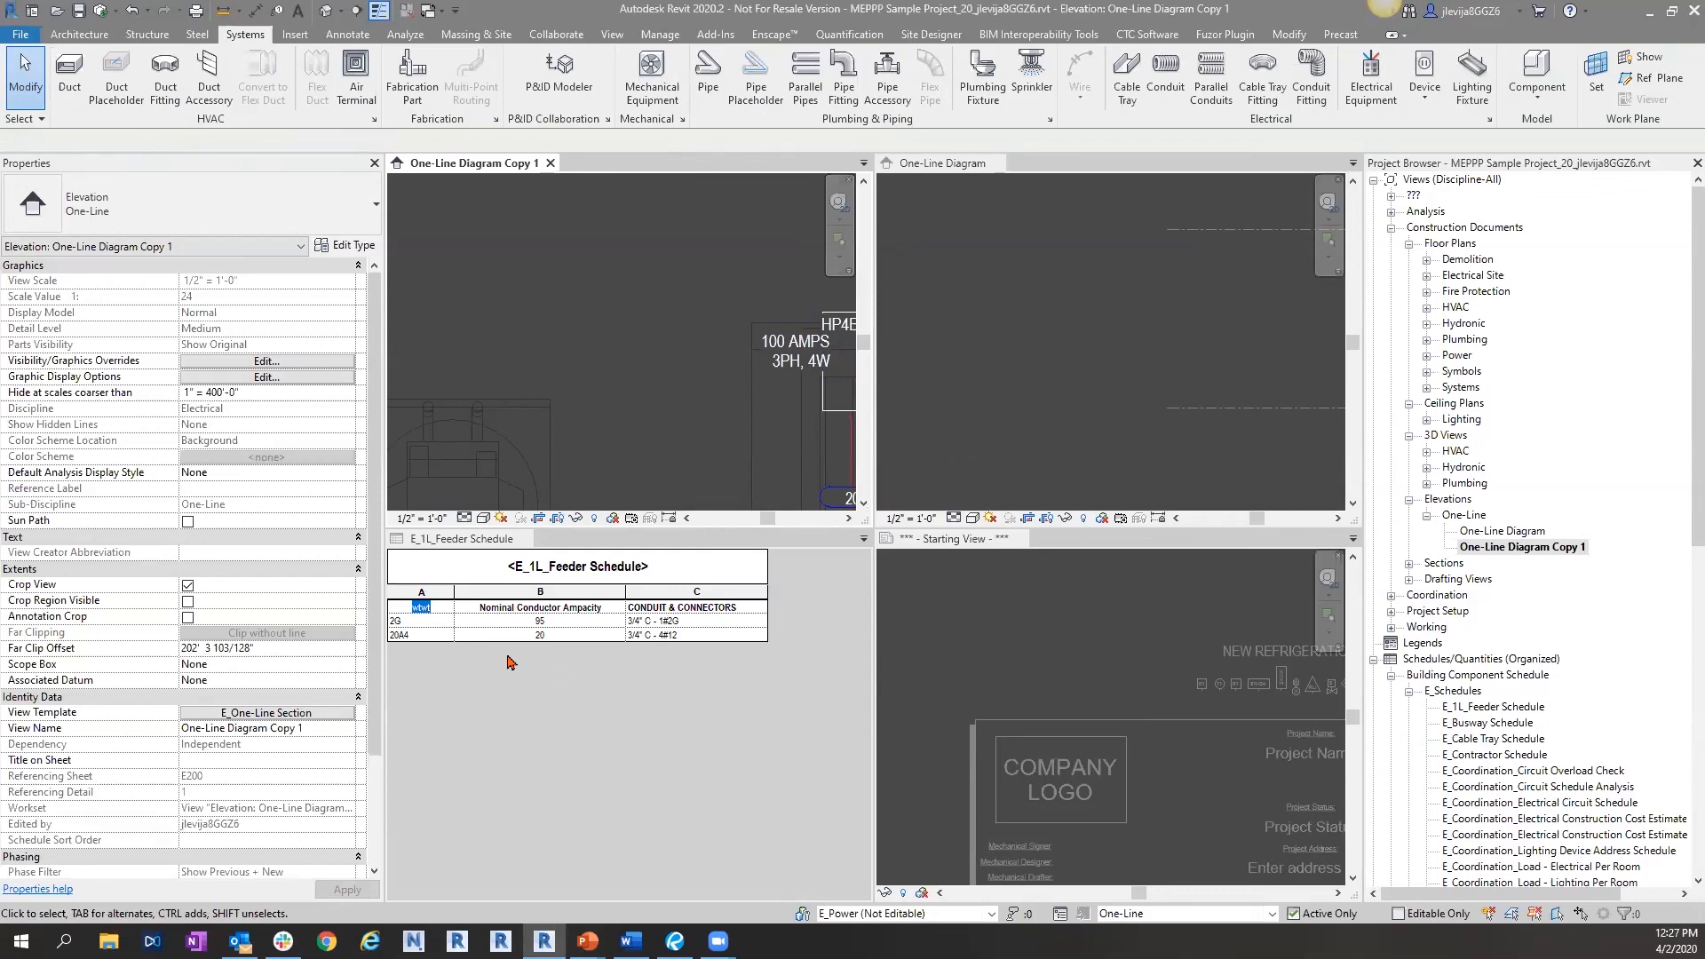
- Close the Starting View and the original One-Line Diagram, keeping the elevation copy and feeder schedule tiled with the diagram in frame
left_click(446, 619)
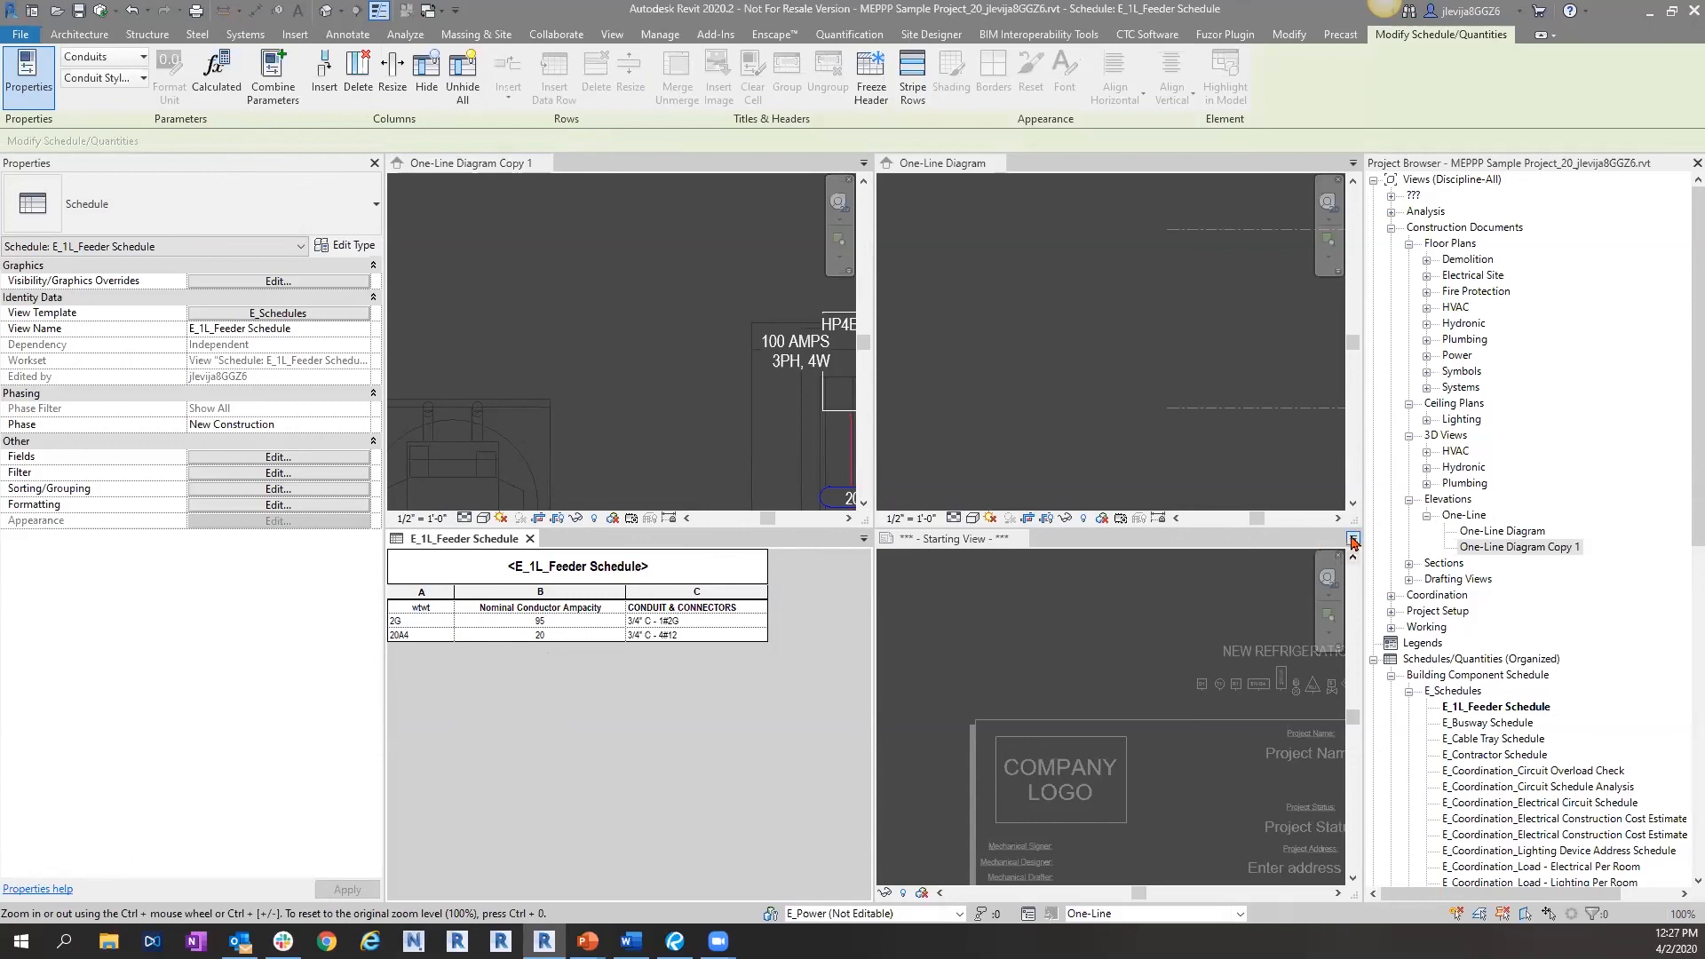
left_click(1020, 540)
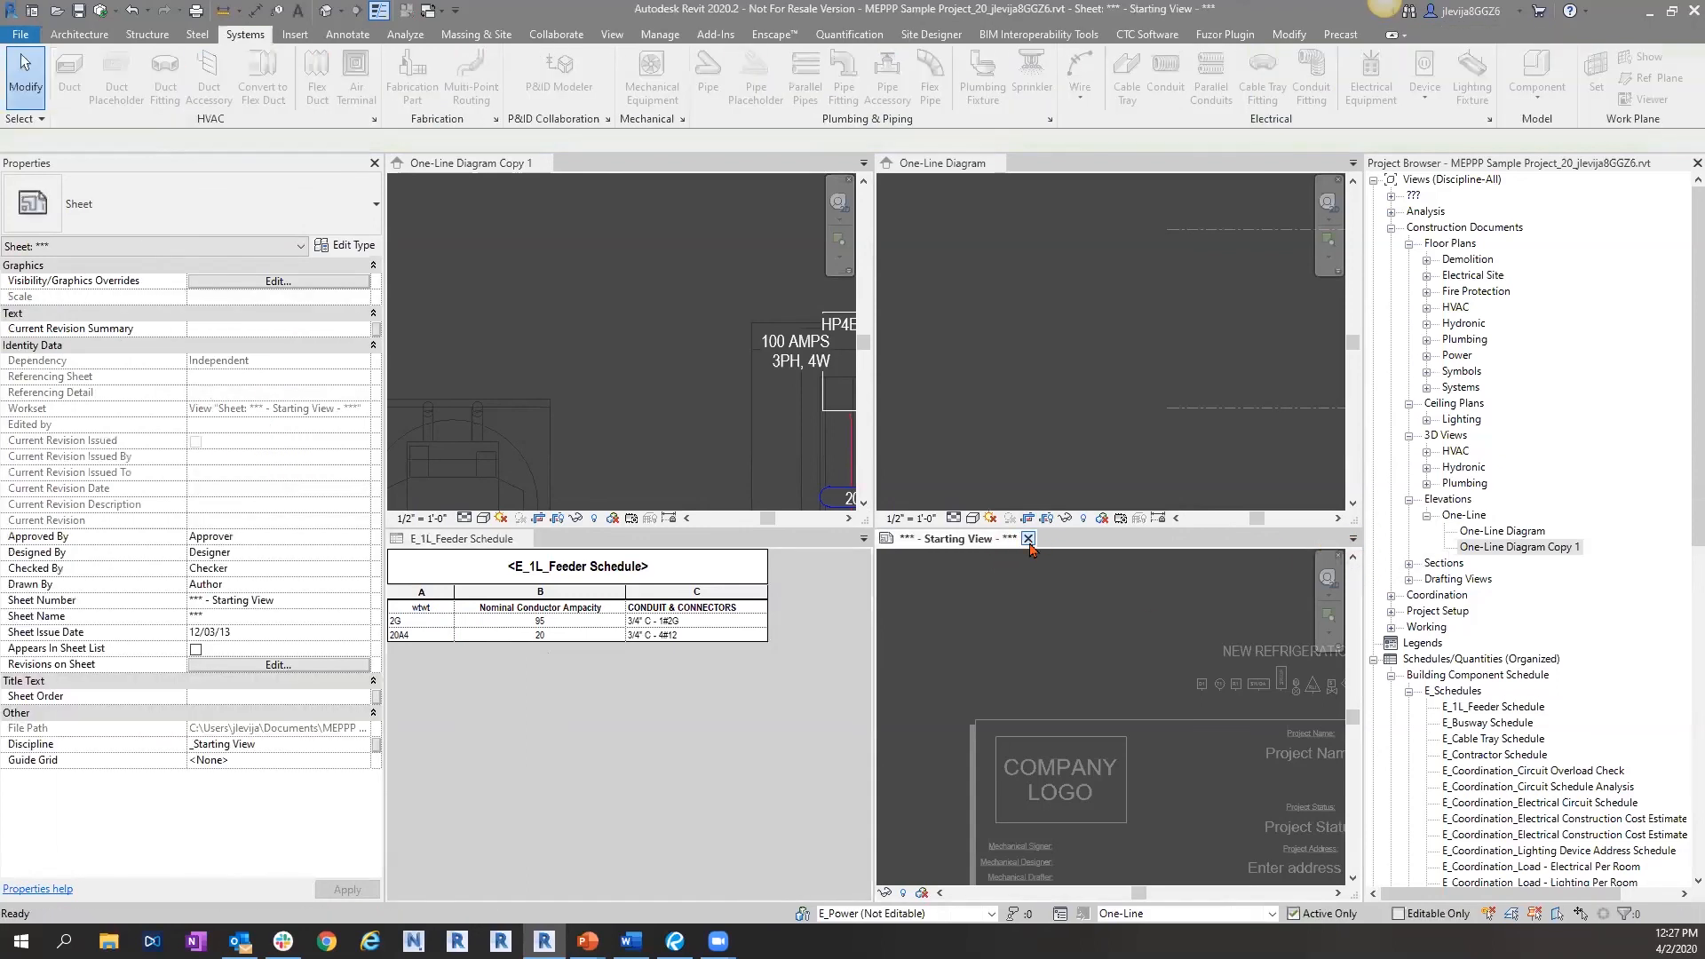
left_click(1000, 163)
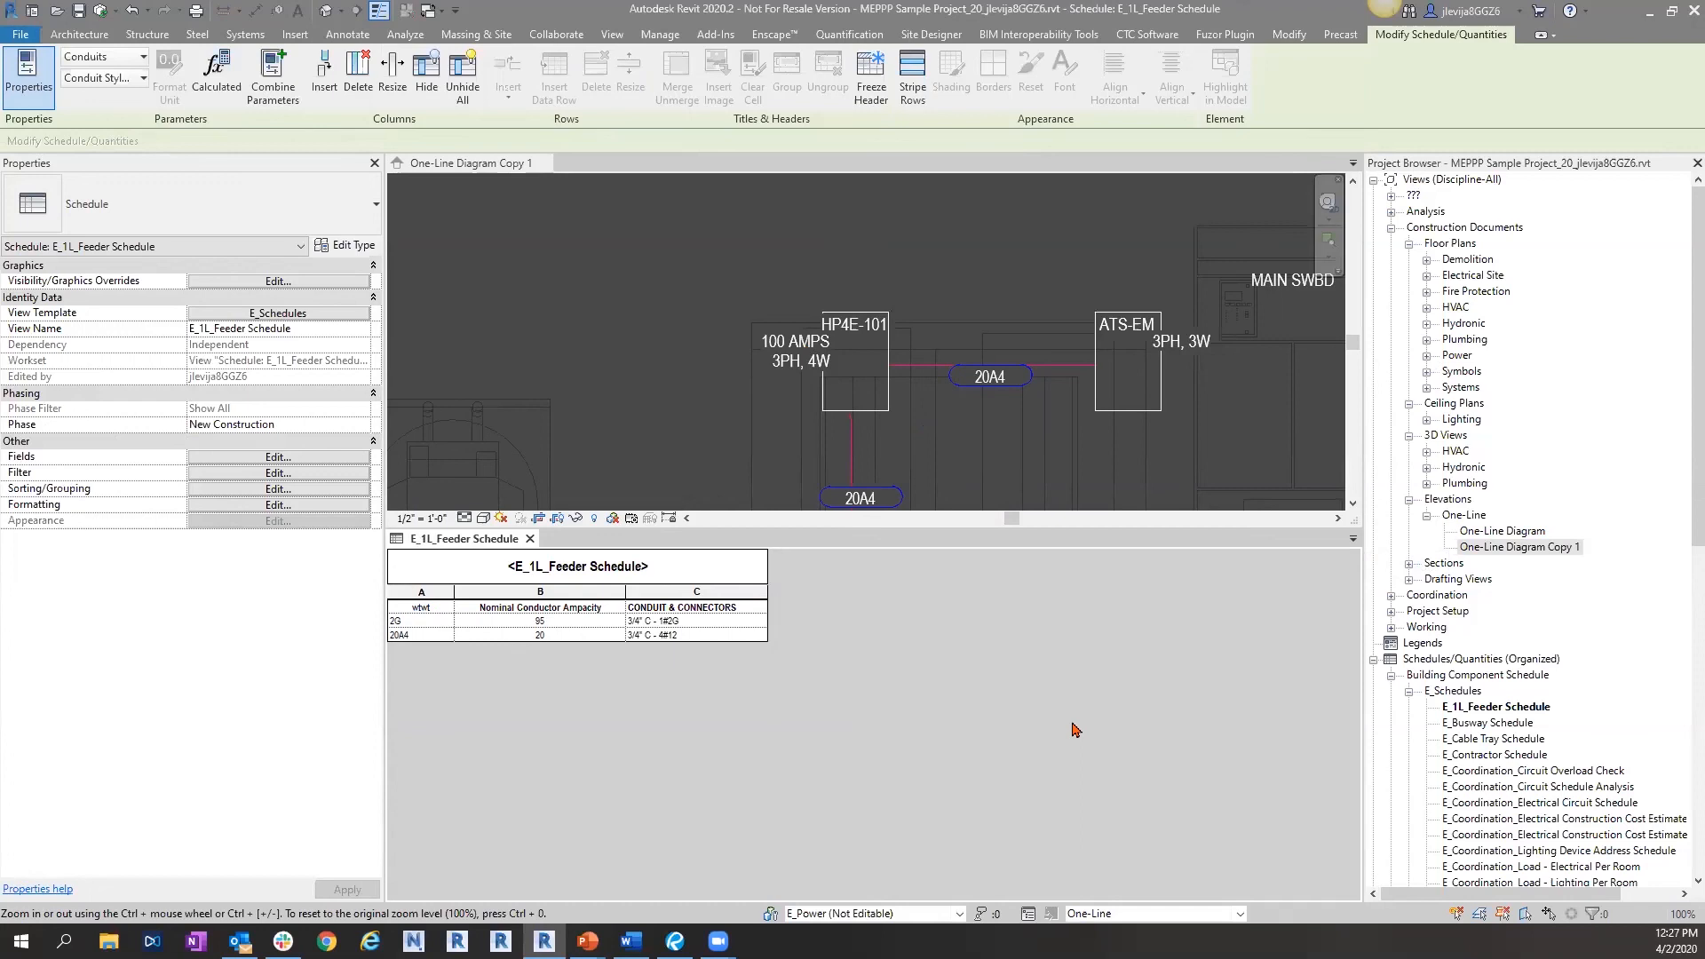
scroll(968, 415, "down", 3)
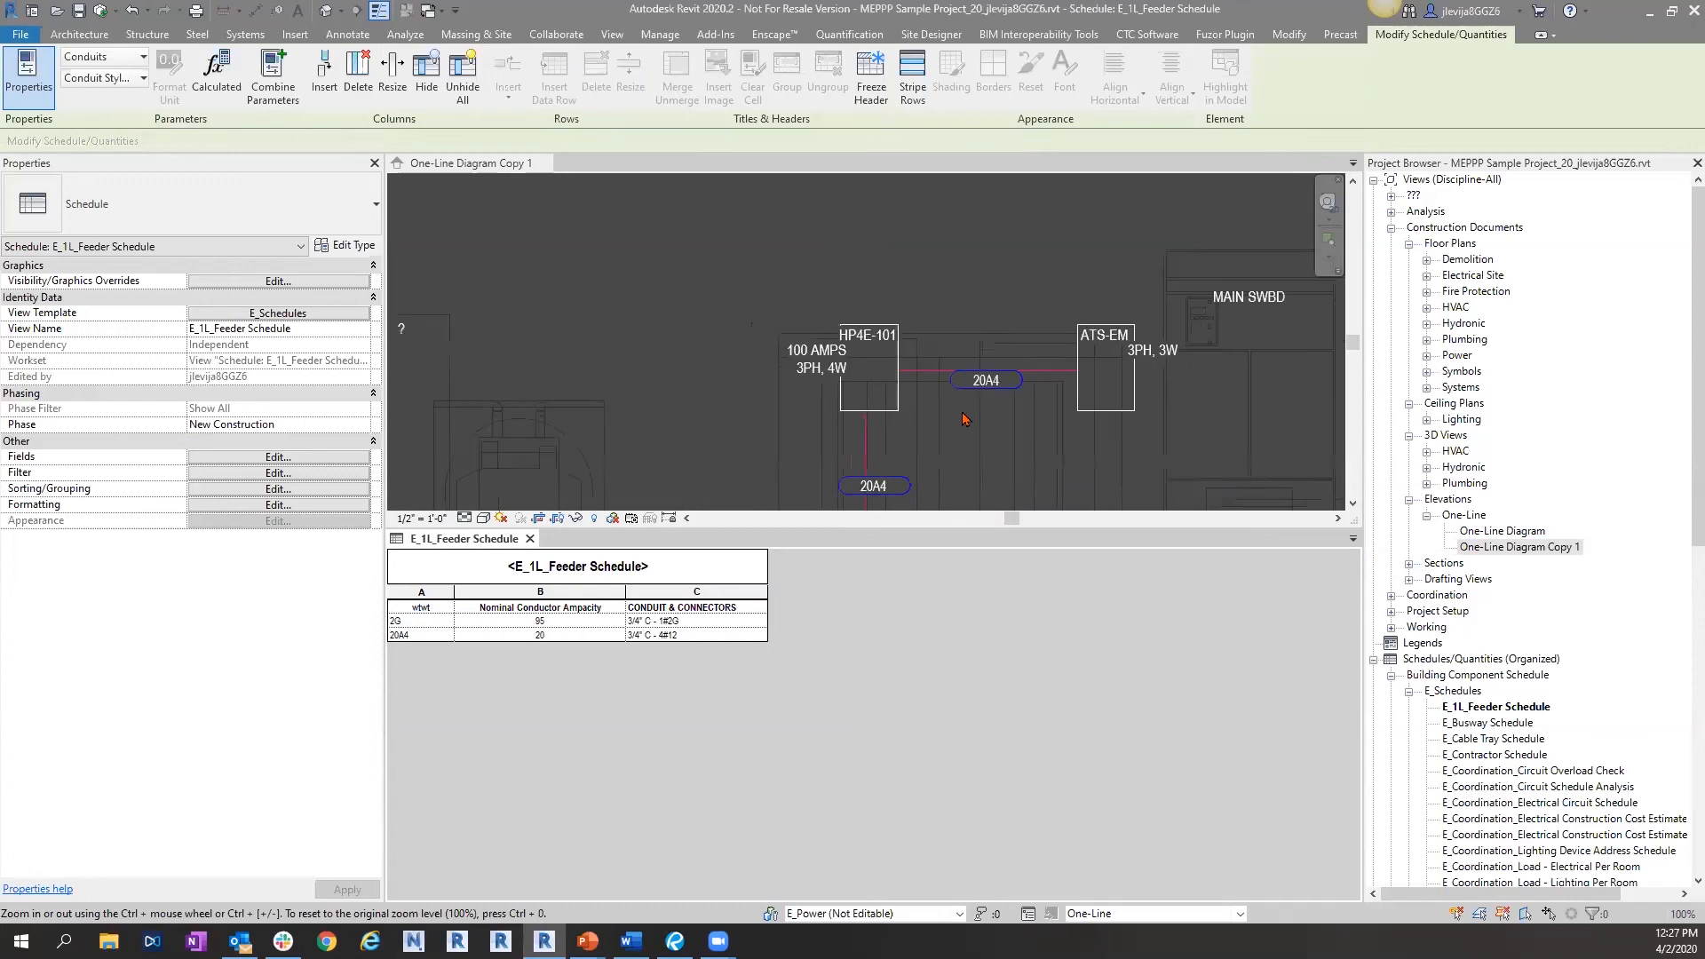
left_click(977, 435)
middle_click_drag(983, 441, 964, 322)
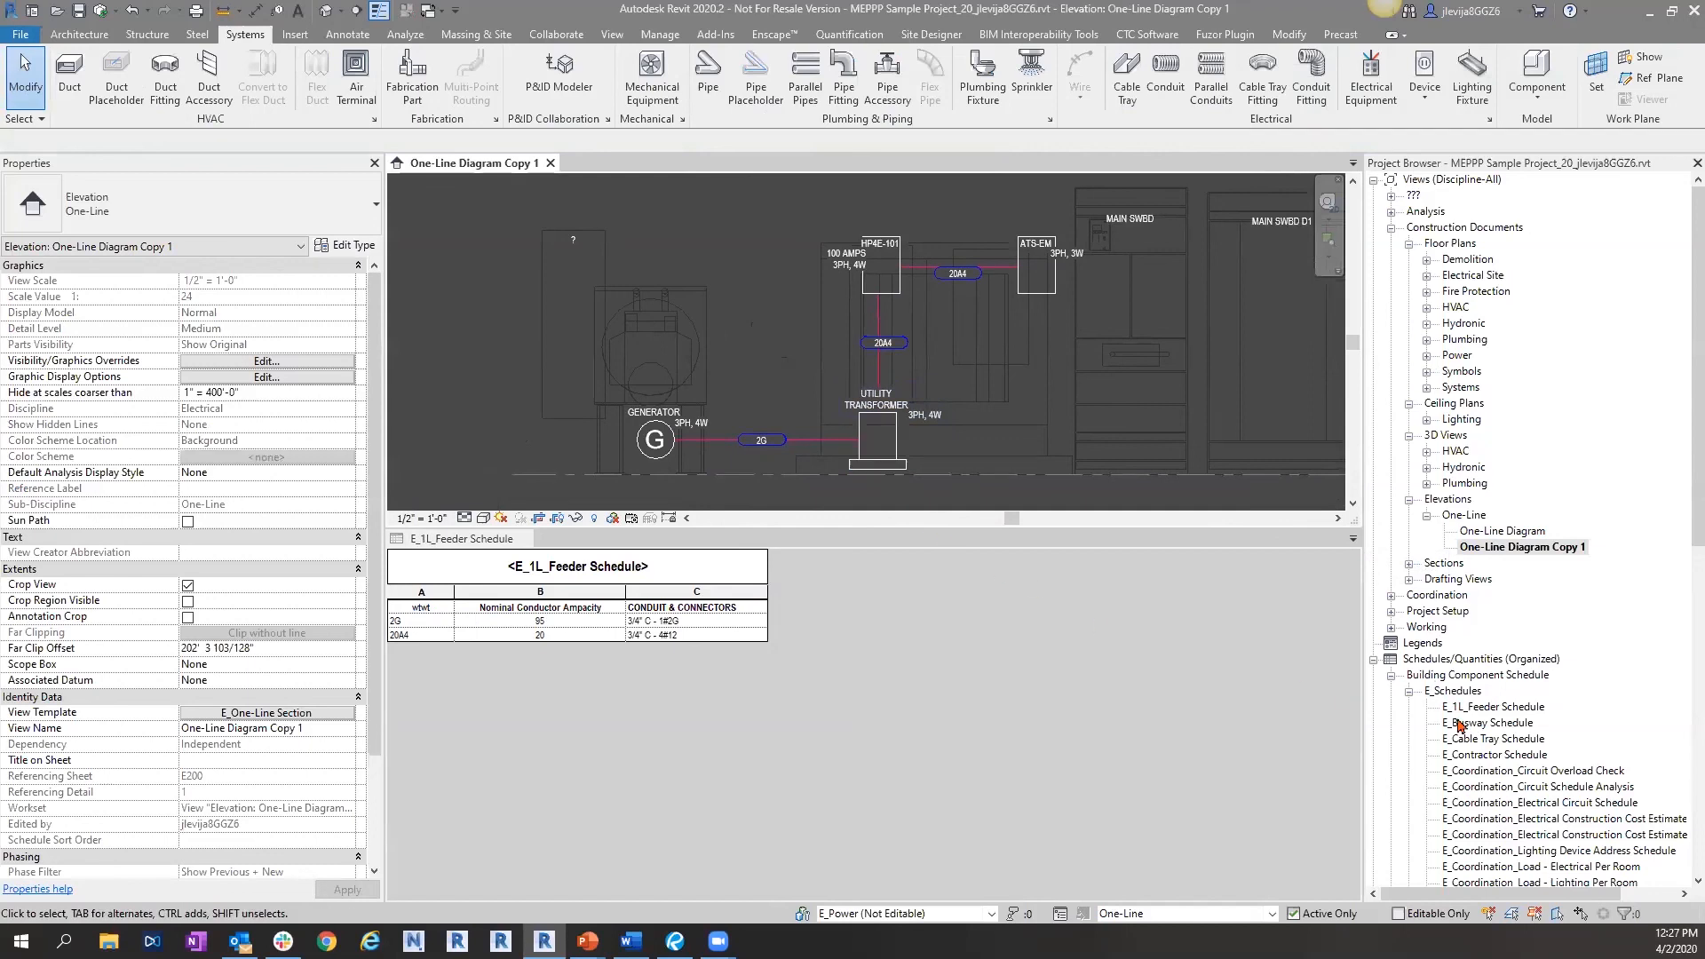
- Undo the feeder schedule's accidental first-column header edit and the last Conduit Style KEY change
left_click(1492, 707)
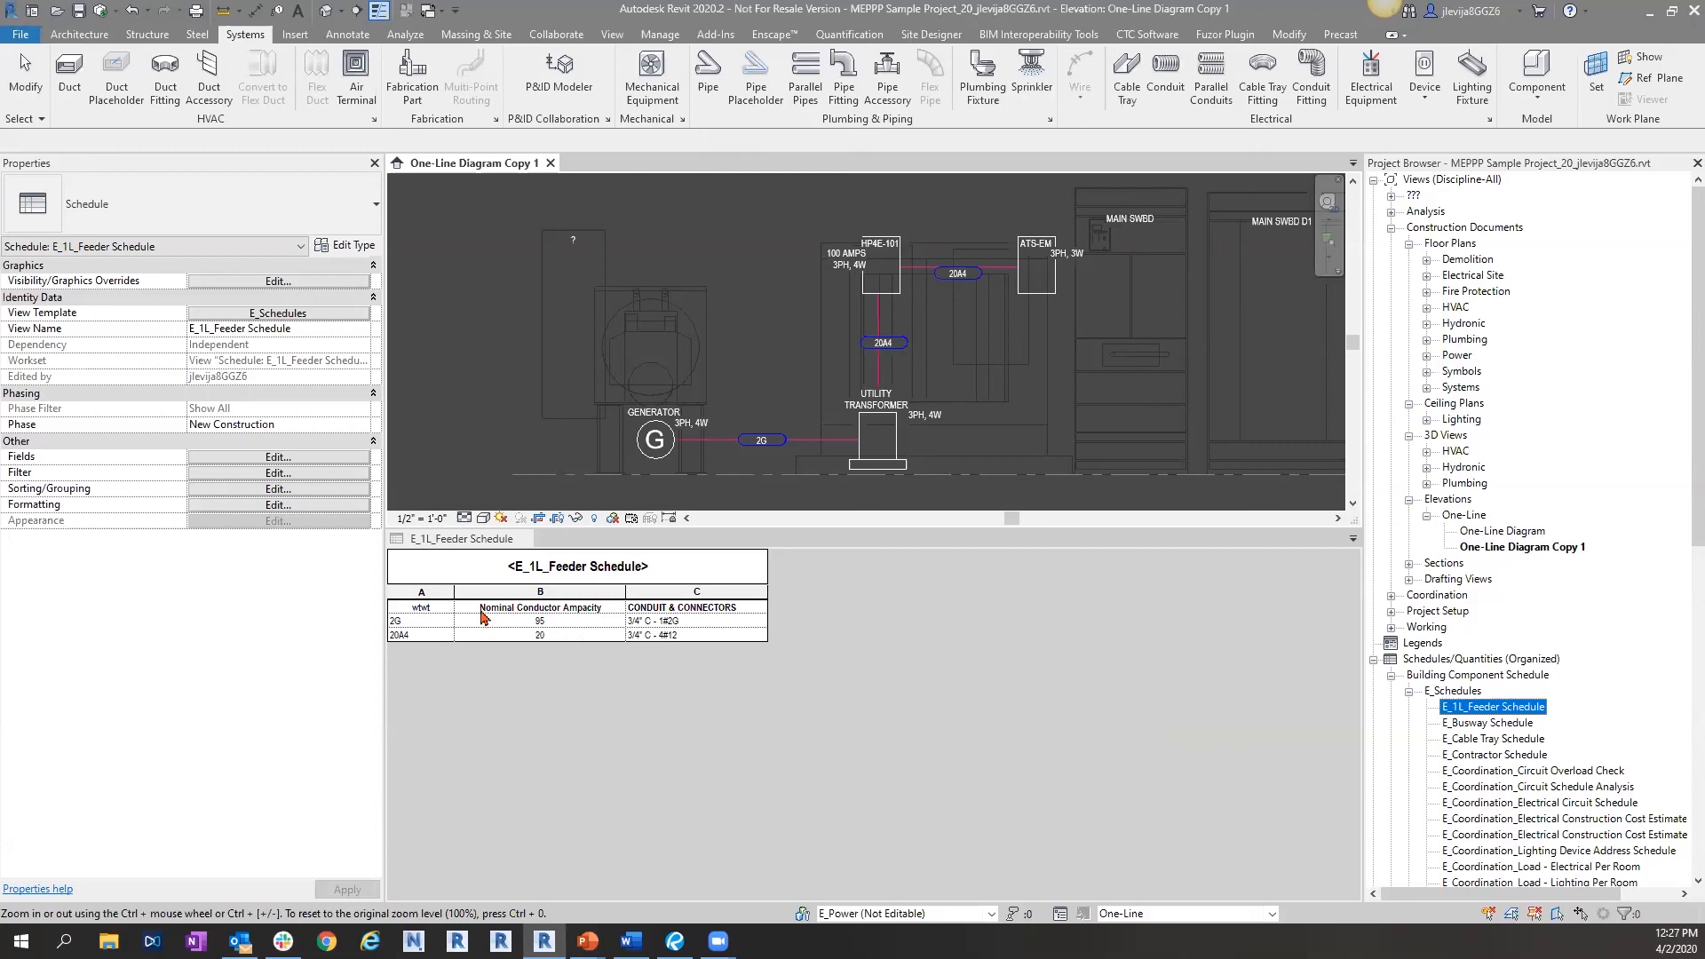
left_click(433, 615)
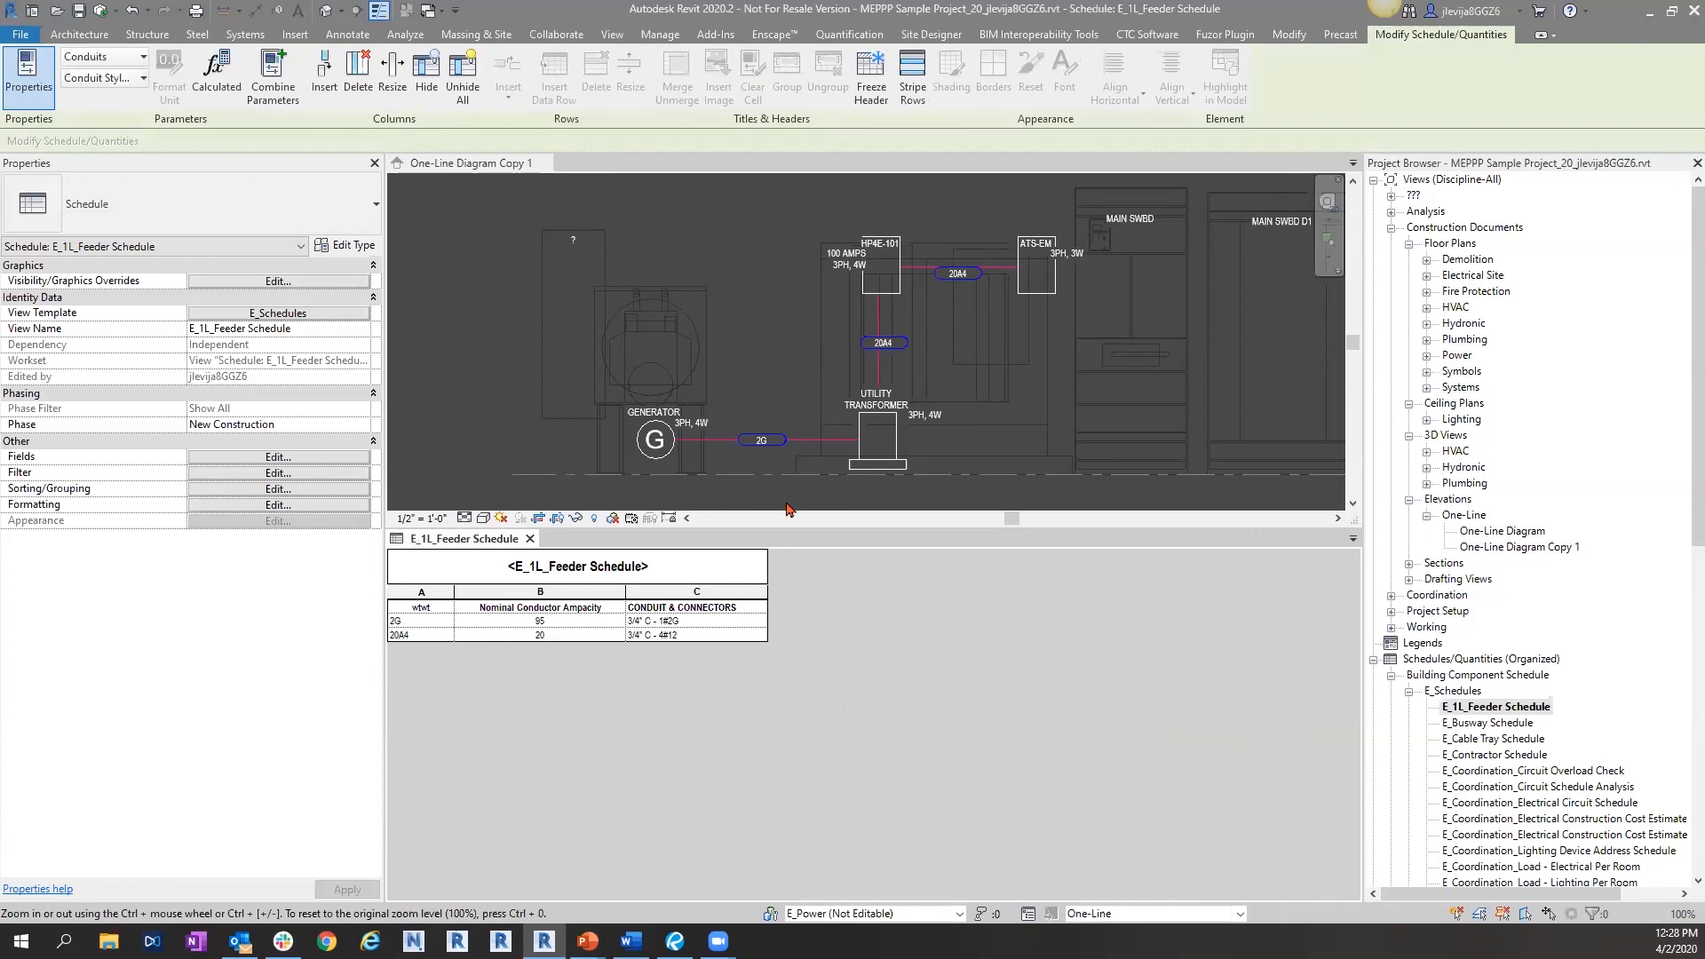
left_click(785, 363)
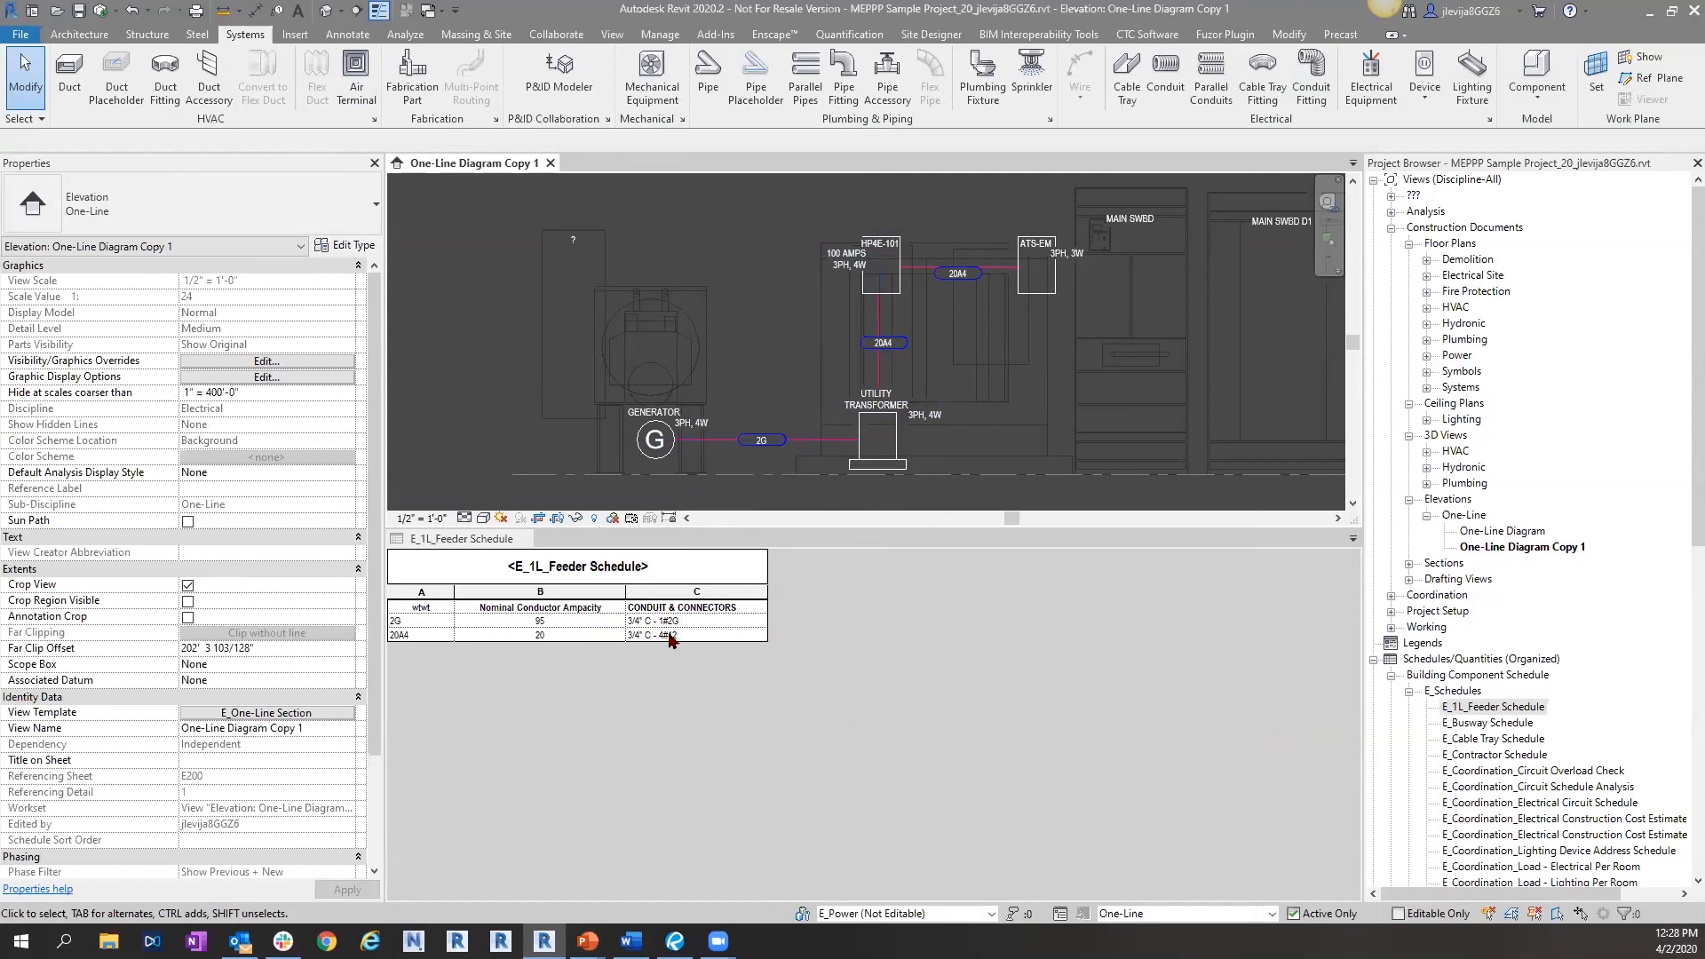
left_click(434, 616)
left_click(423, 607)
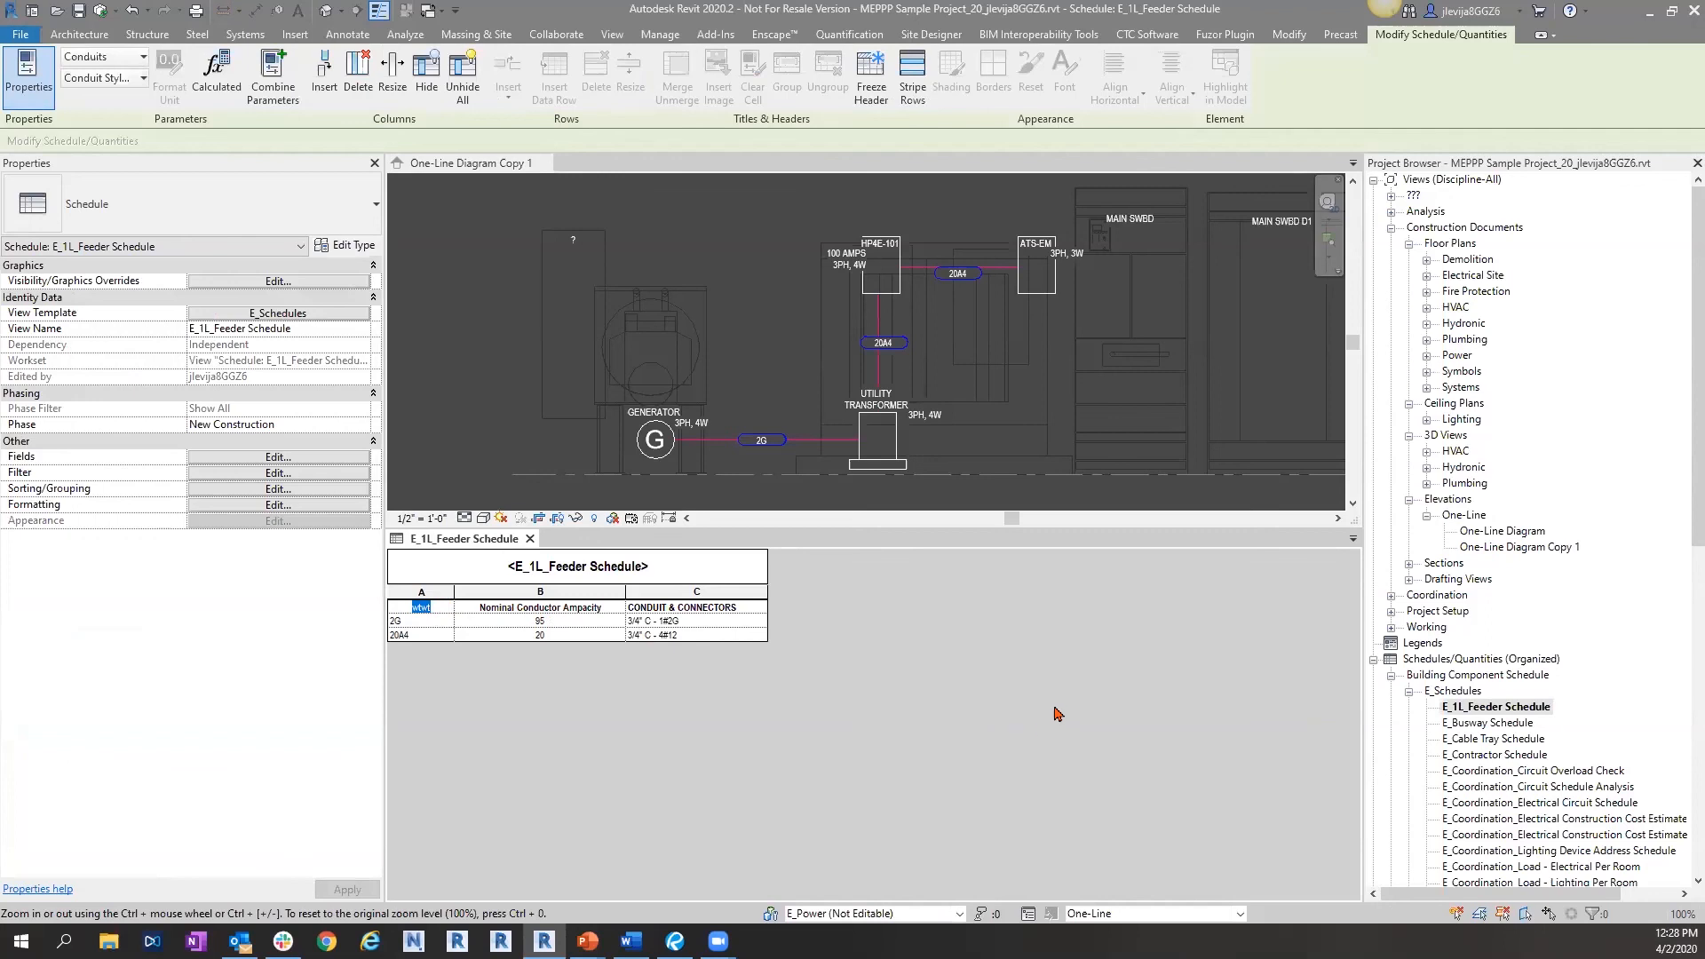
left_click(132, 13)
left_click(132, 14)
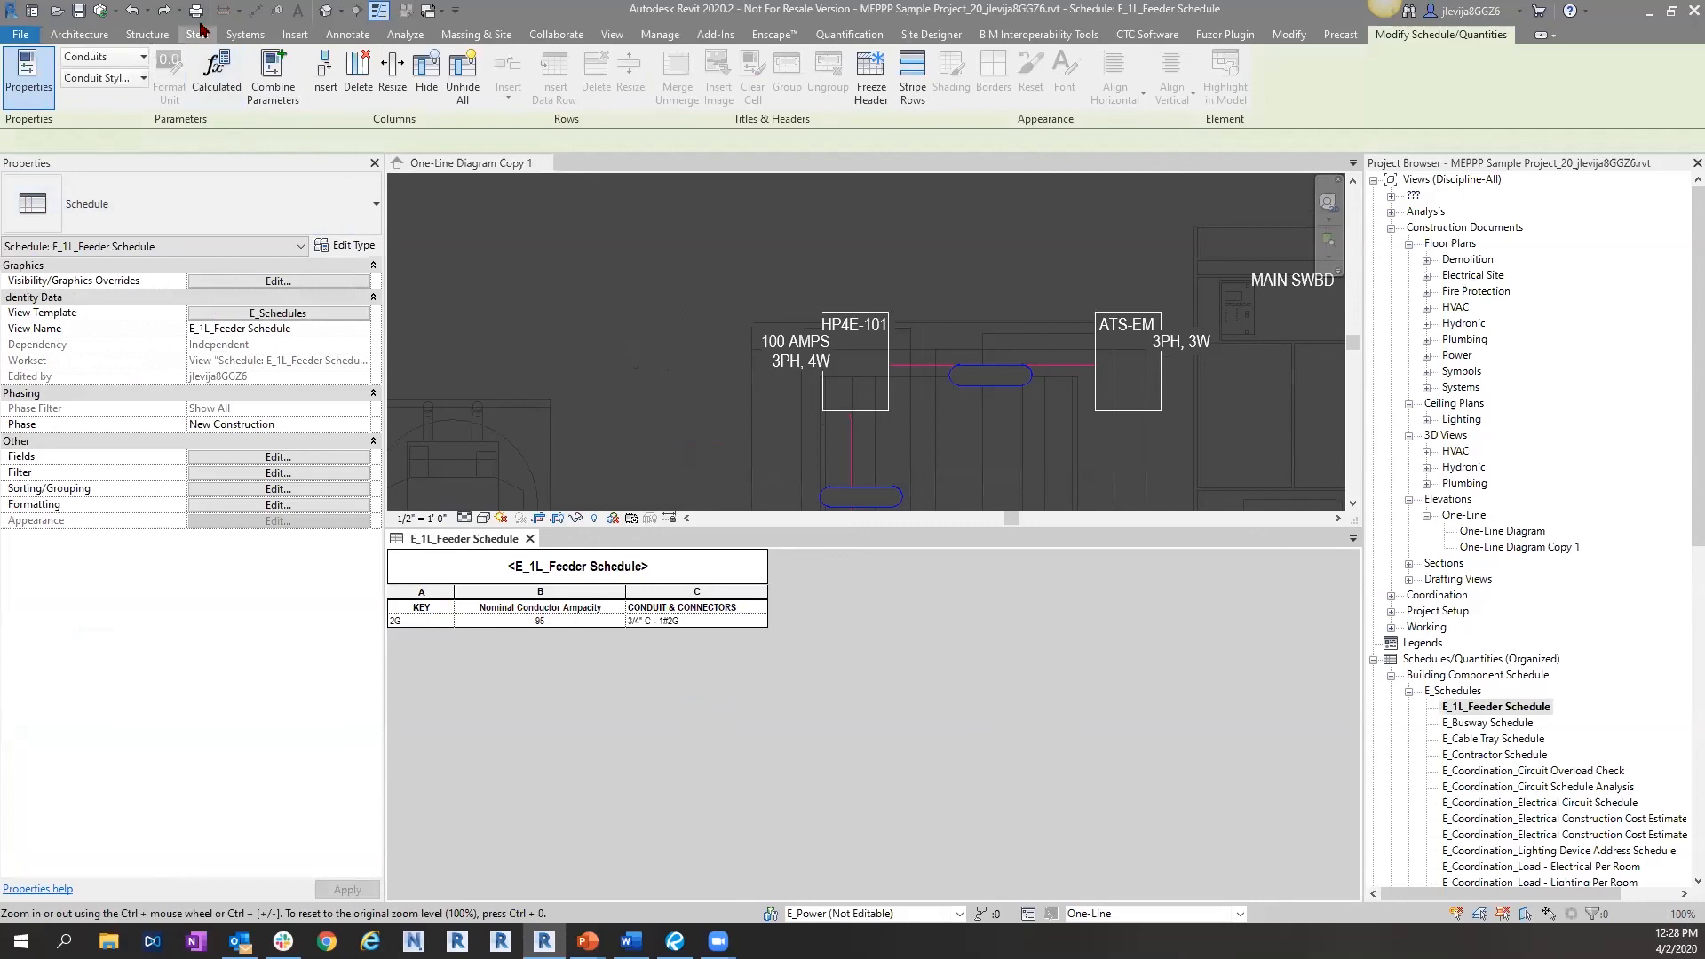
- Move the blank conduit tag between HP4E-101 and ATS-EM so it is centered on the conduit line
left_click(925, 380)
scroll(928, 391, "down", 4)
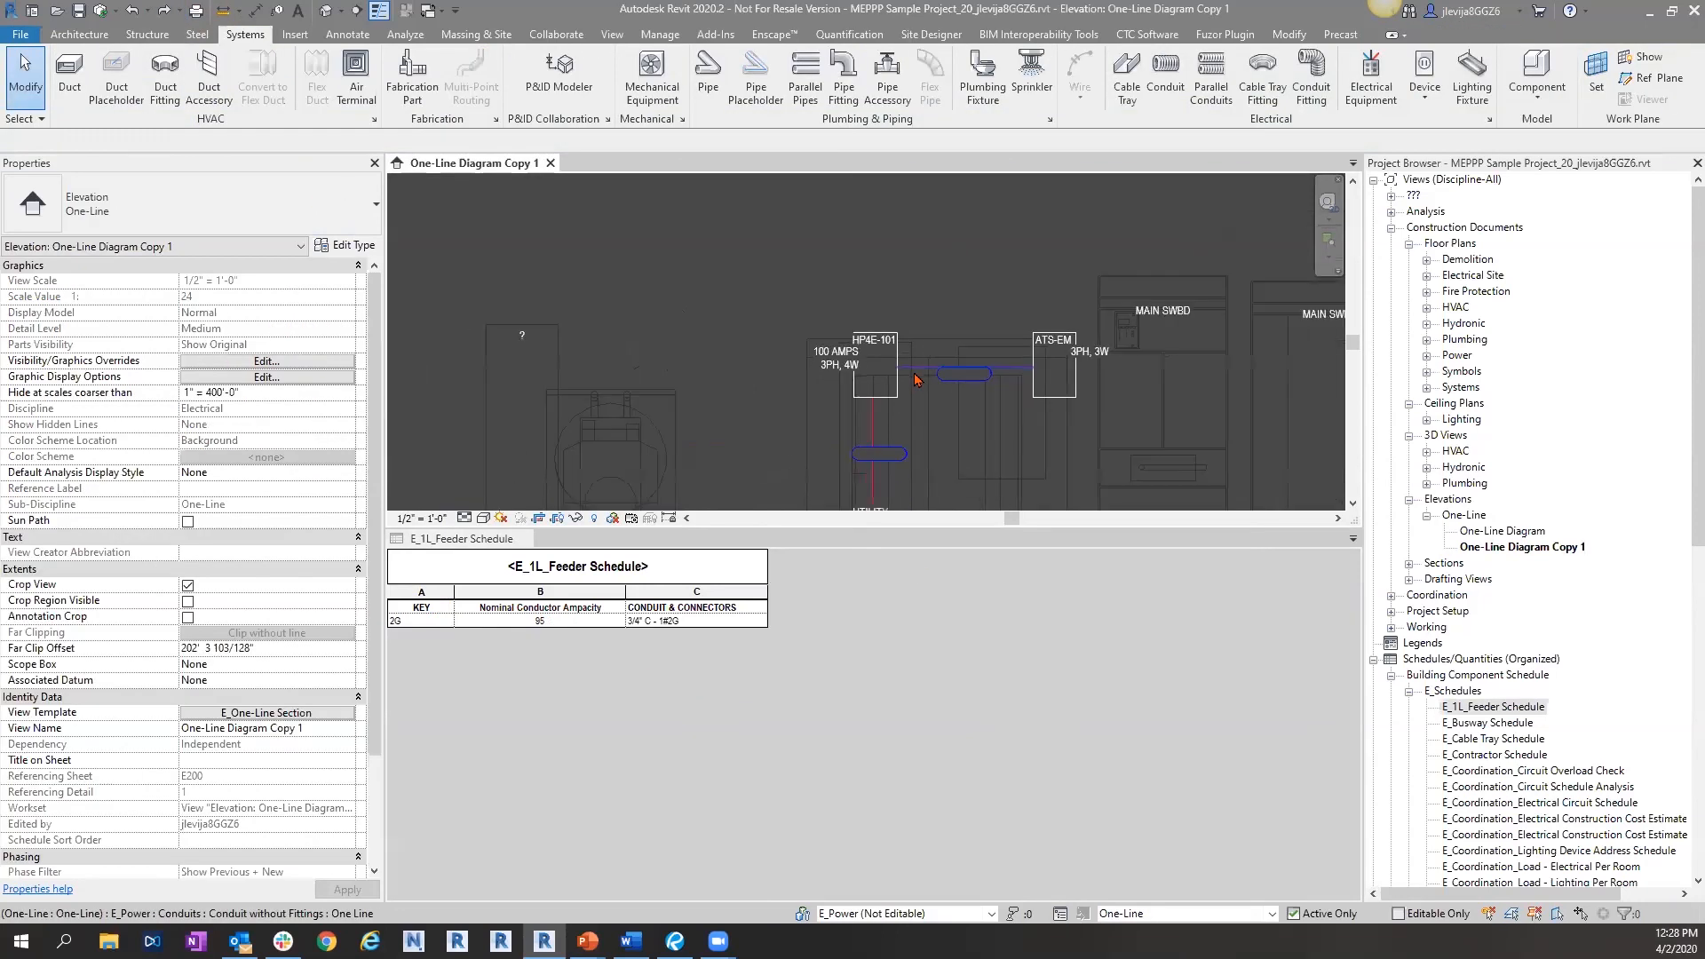
scroll(924, 421, "up", 3)
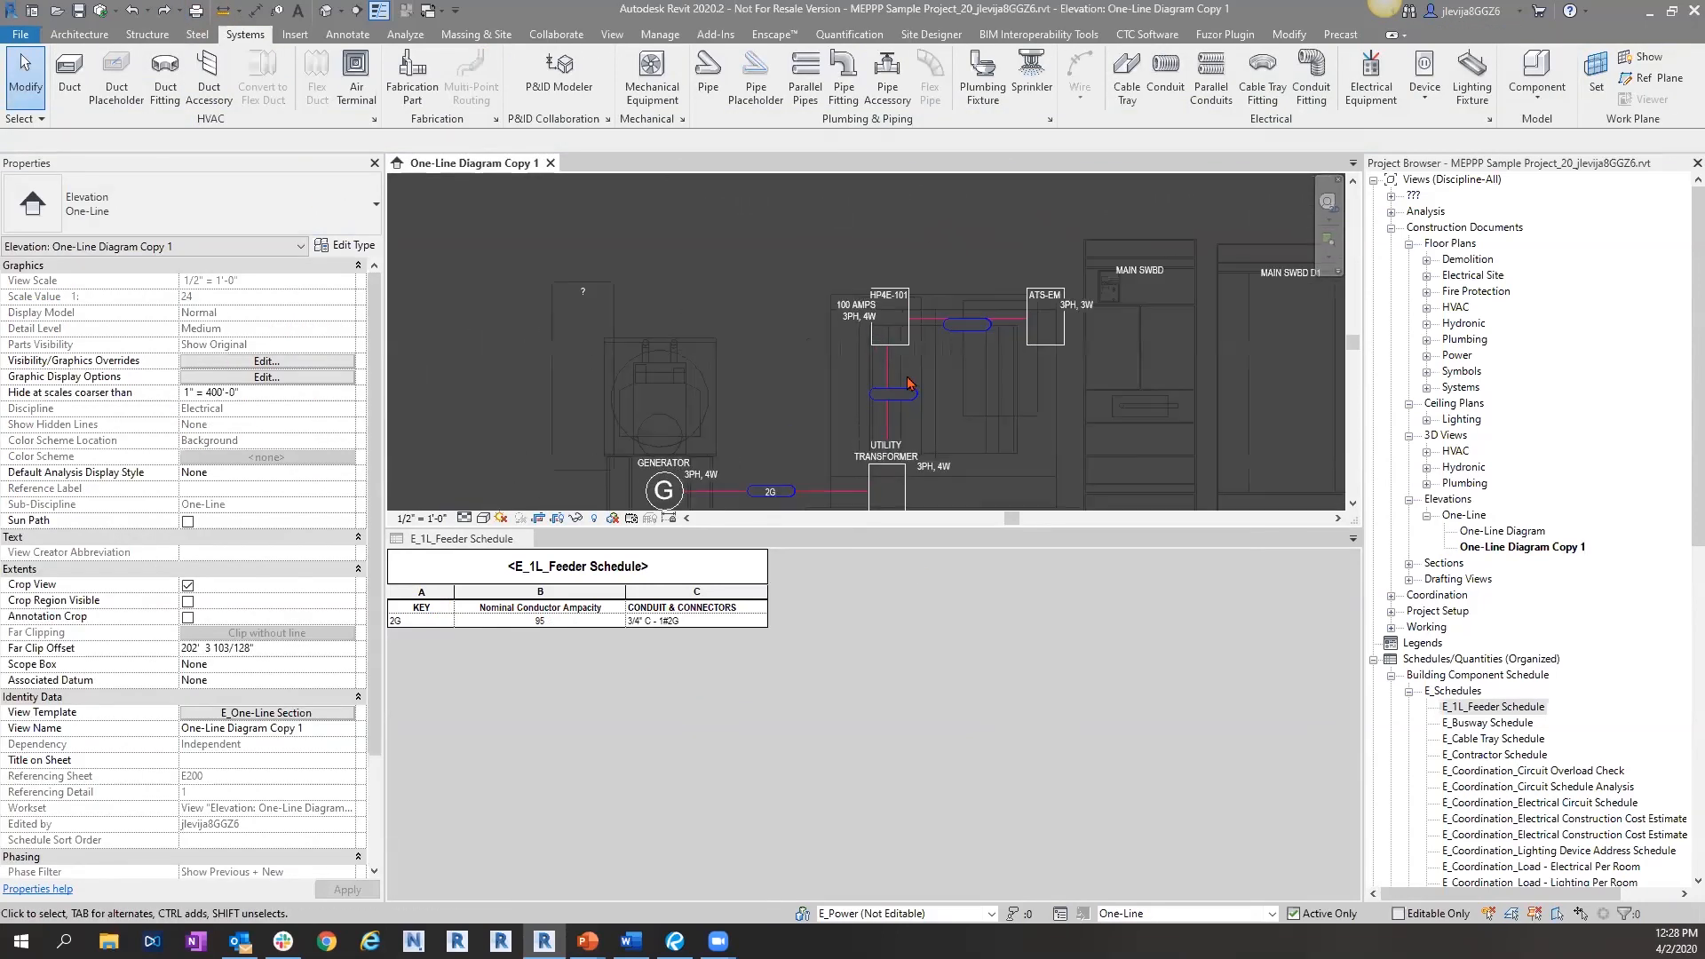
left_click(966, 334)
left_click(966, 336)
scroll(968, 331, "up", 4)
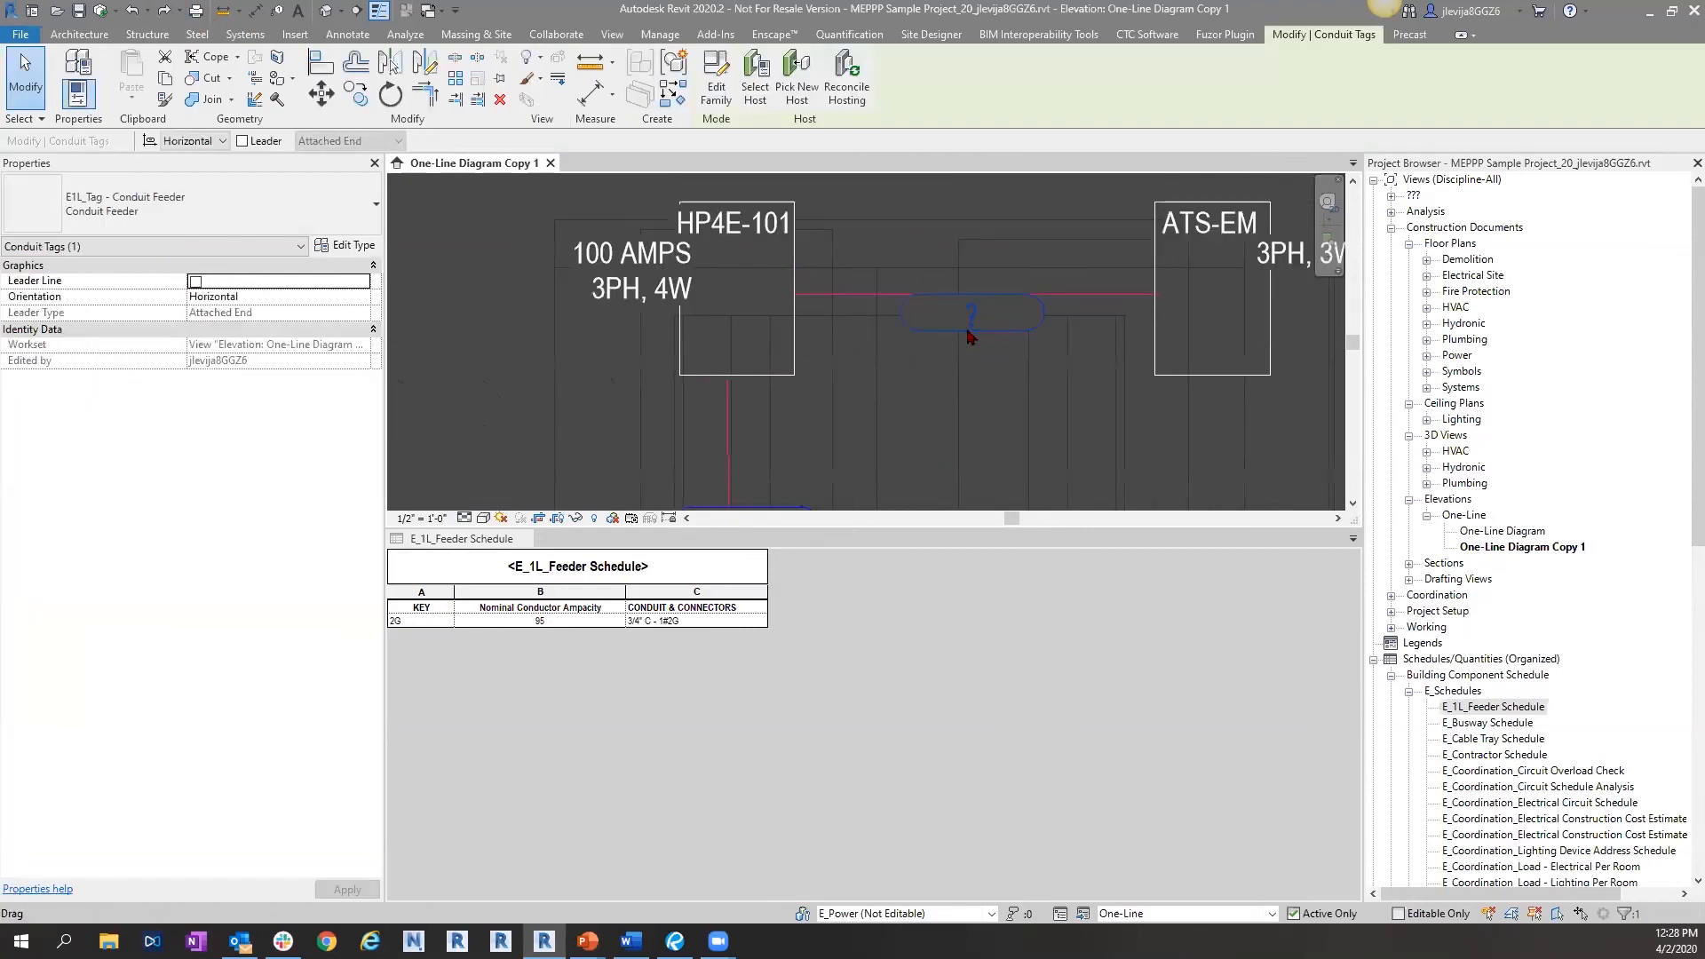
left_click_drag(968, 311, 969, 308)
left_click(885, 339)
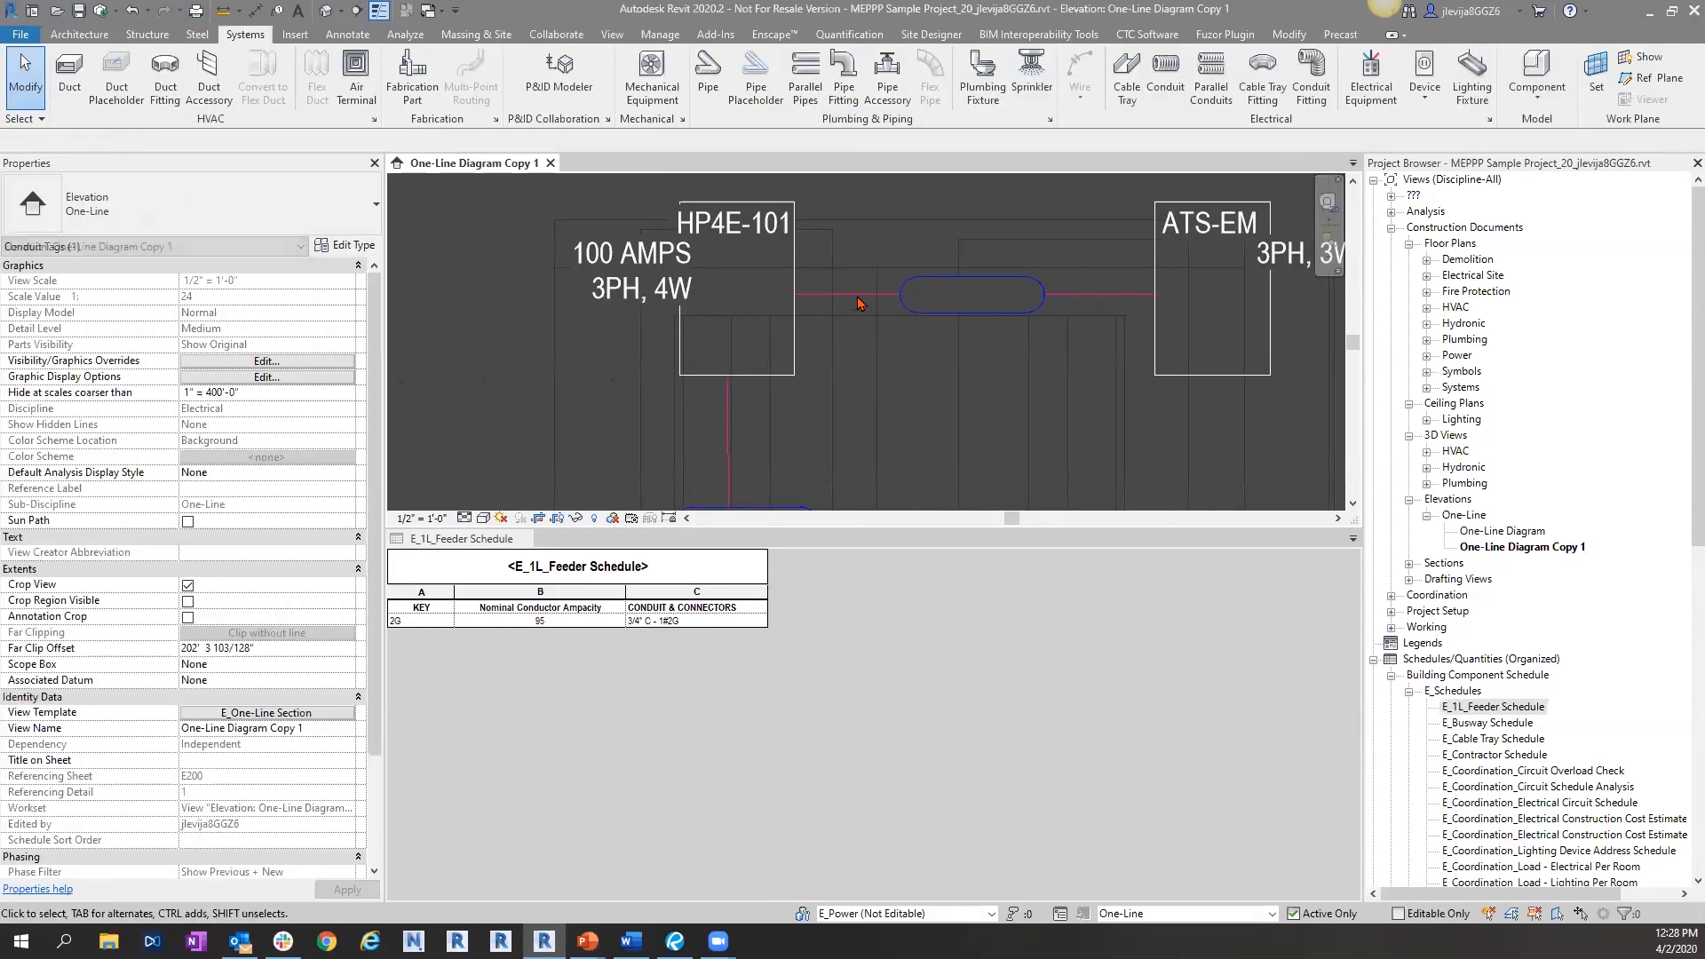
- Set the Conduit Style KEY of the conduit between HP4E-101 and ATS-EM to 2G
left_click(859, 295)
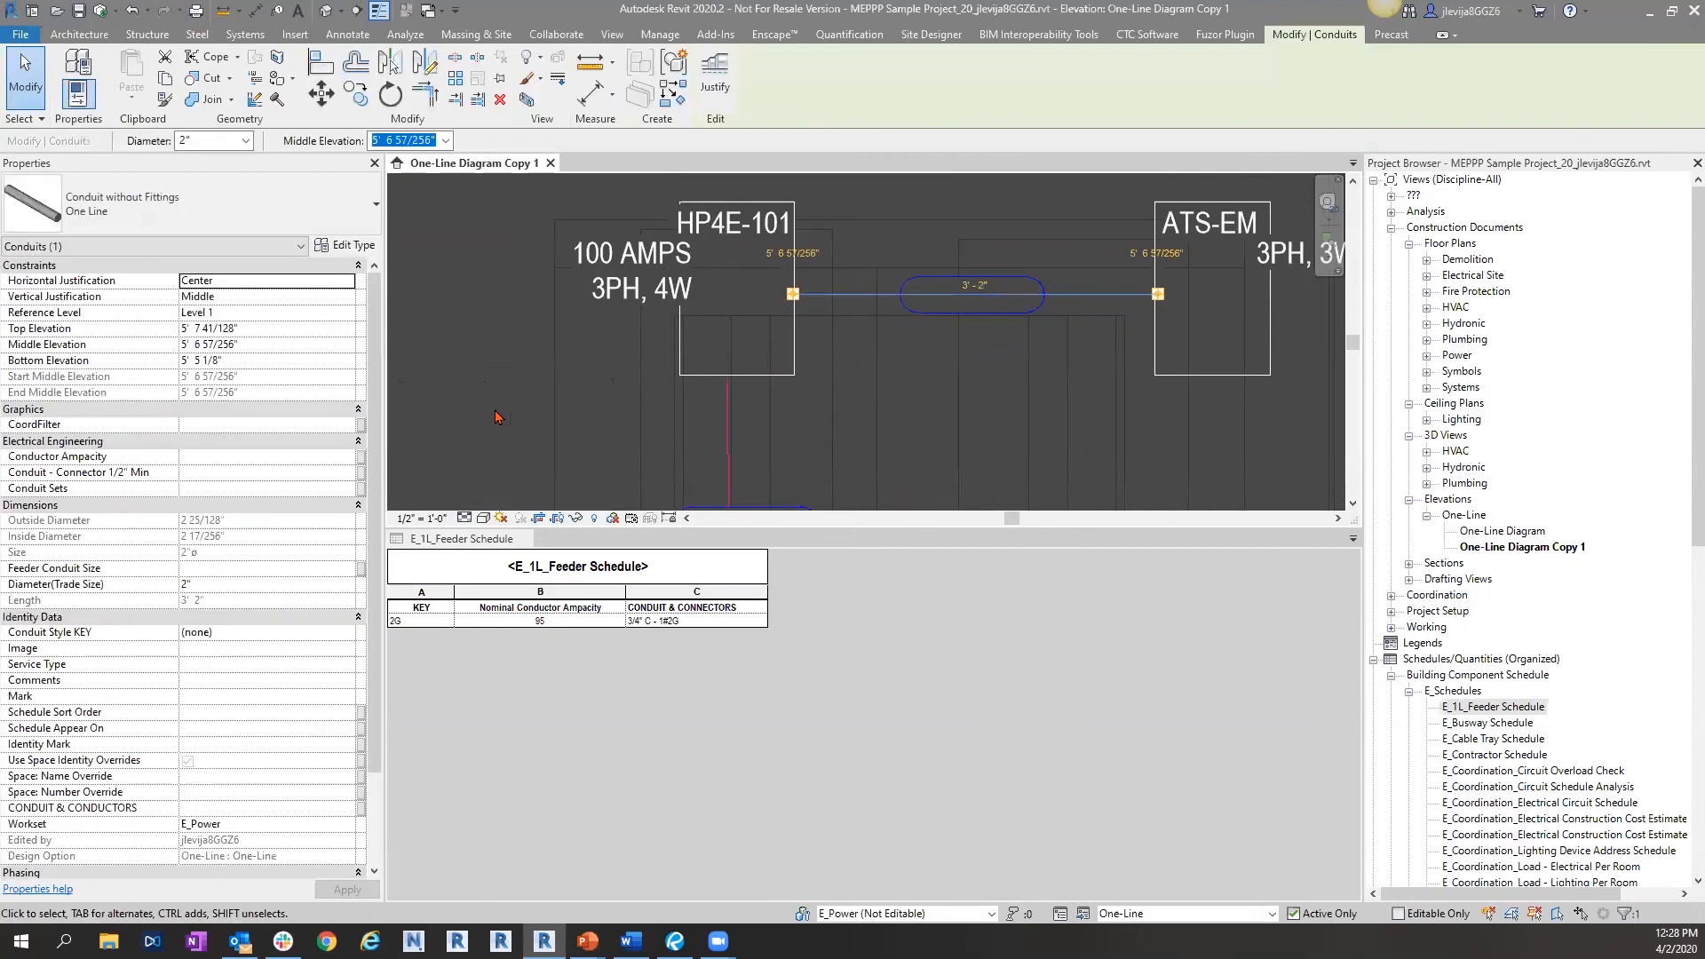
left_click(337, 634)
left_click(347, 632)
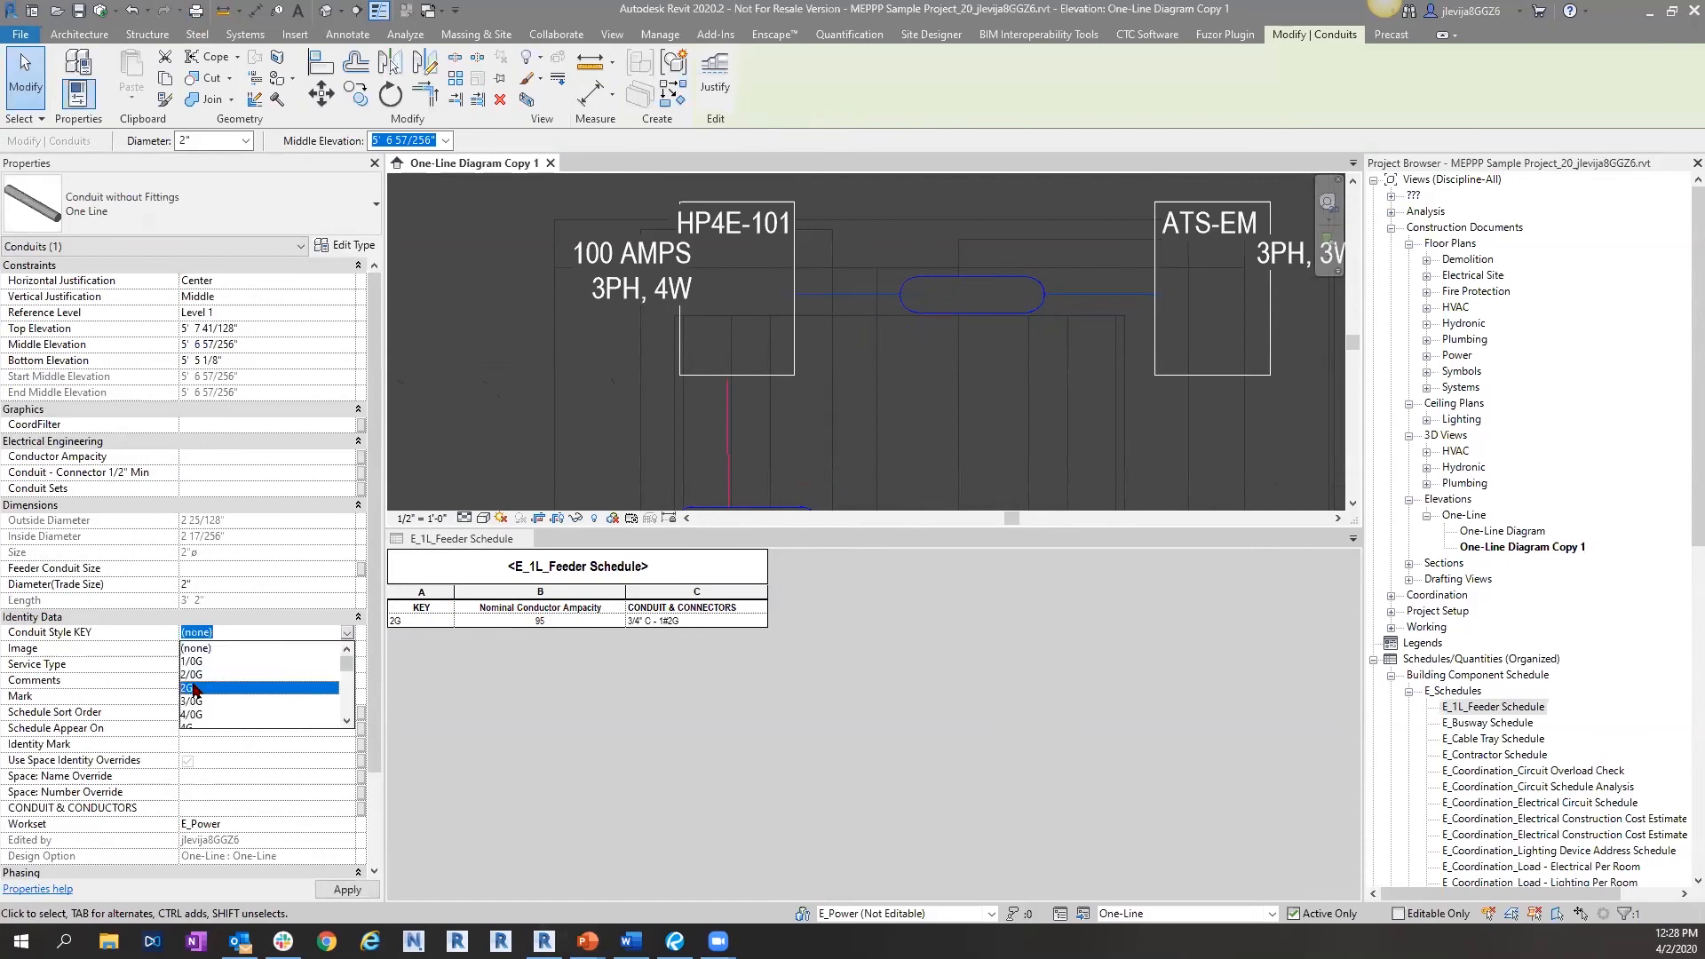
left_click(218, 688)
left_click(620, 724)
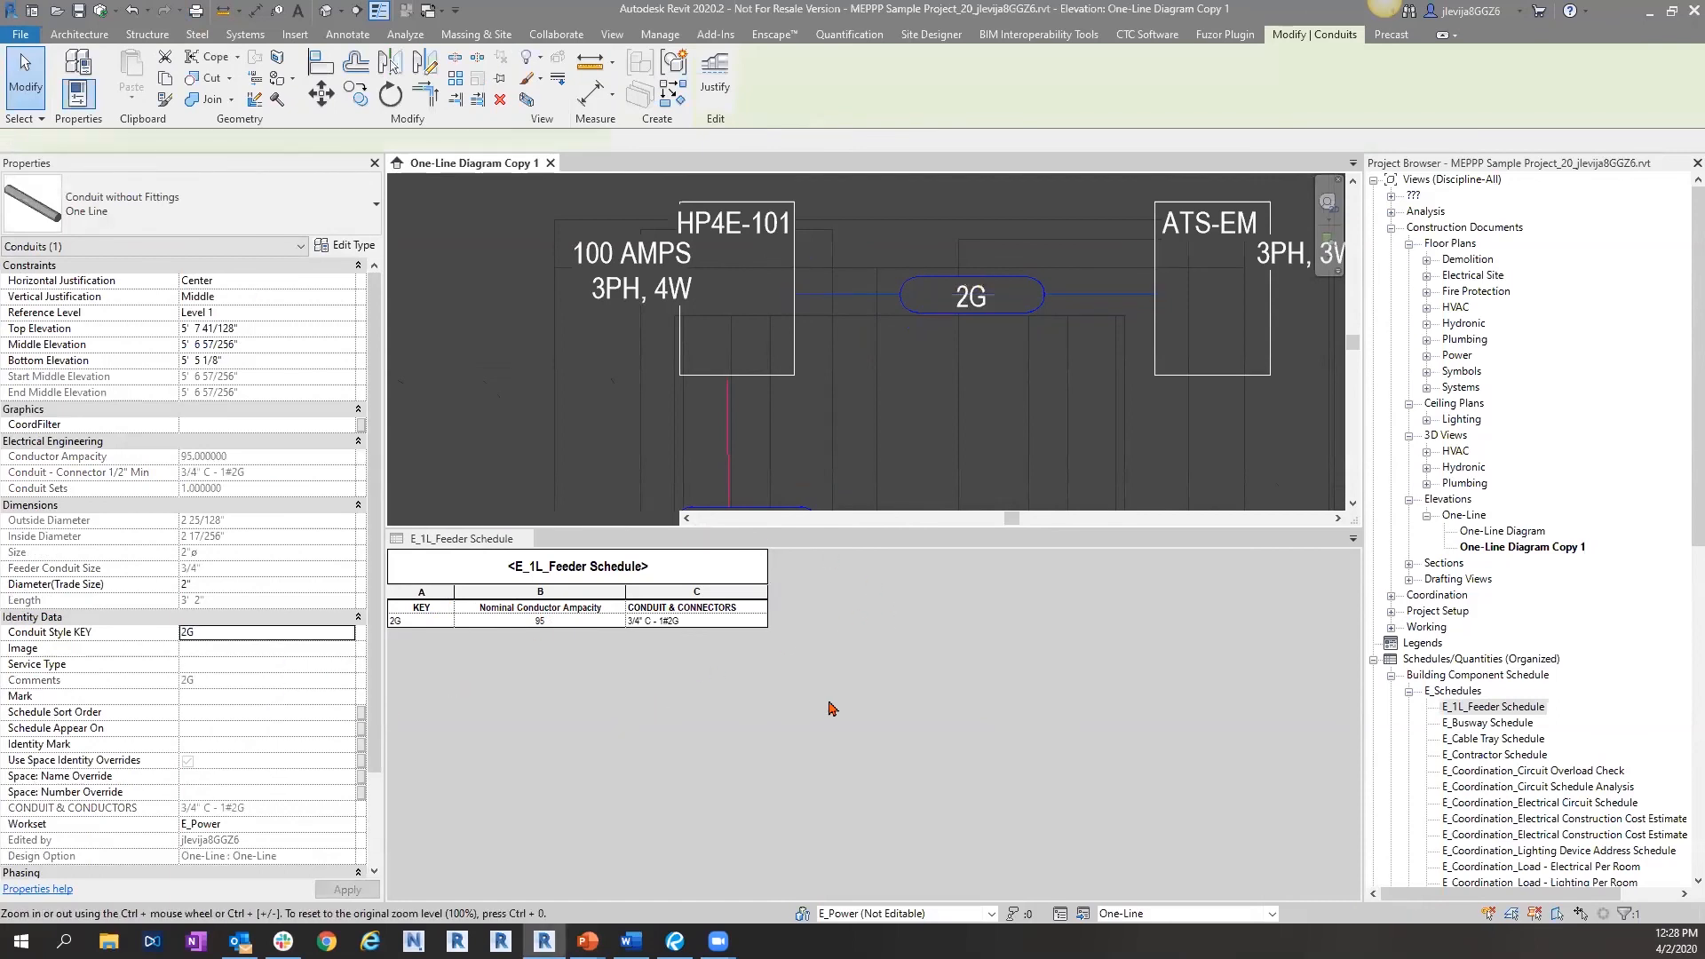
- Set the Conduit Style KEY of the conduit between HP4E-101 and ATS-EM to 3/0G
left_click(827, 303)
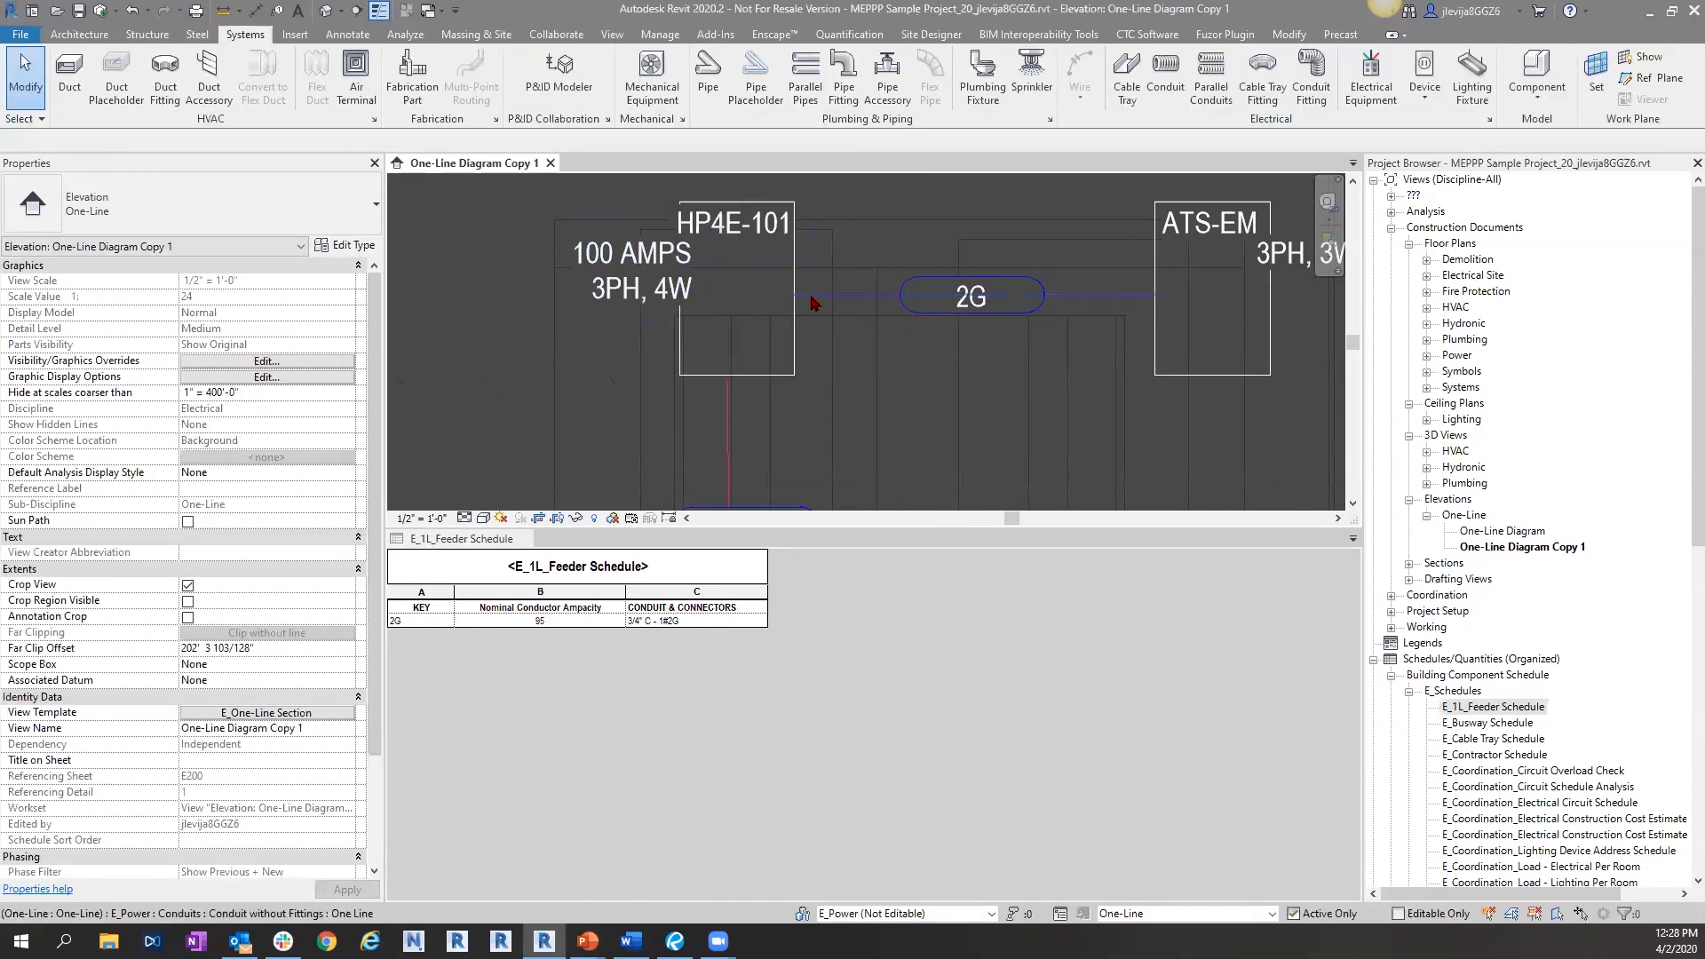
left_click(812, 303)
left_click(347, 633)
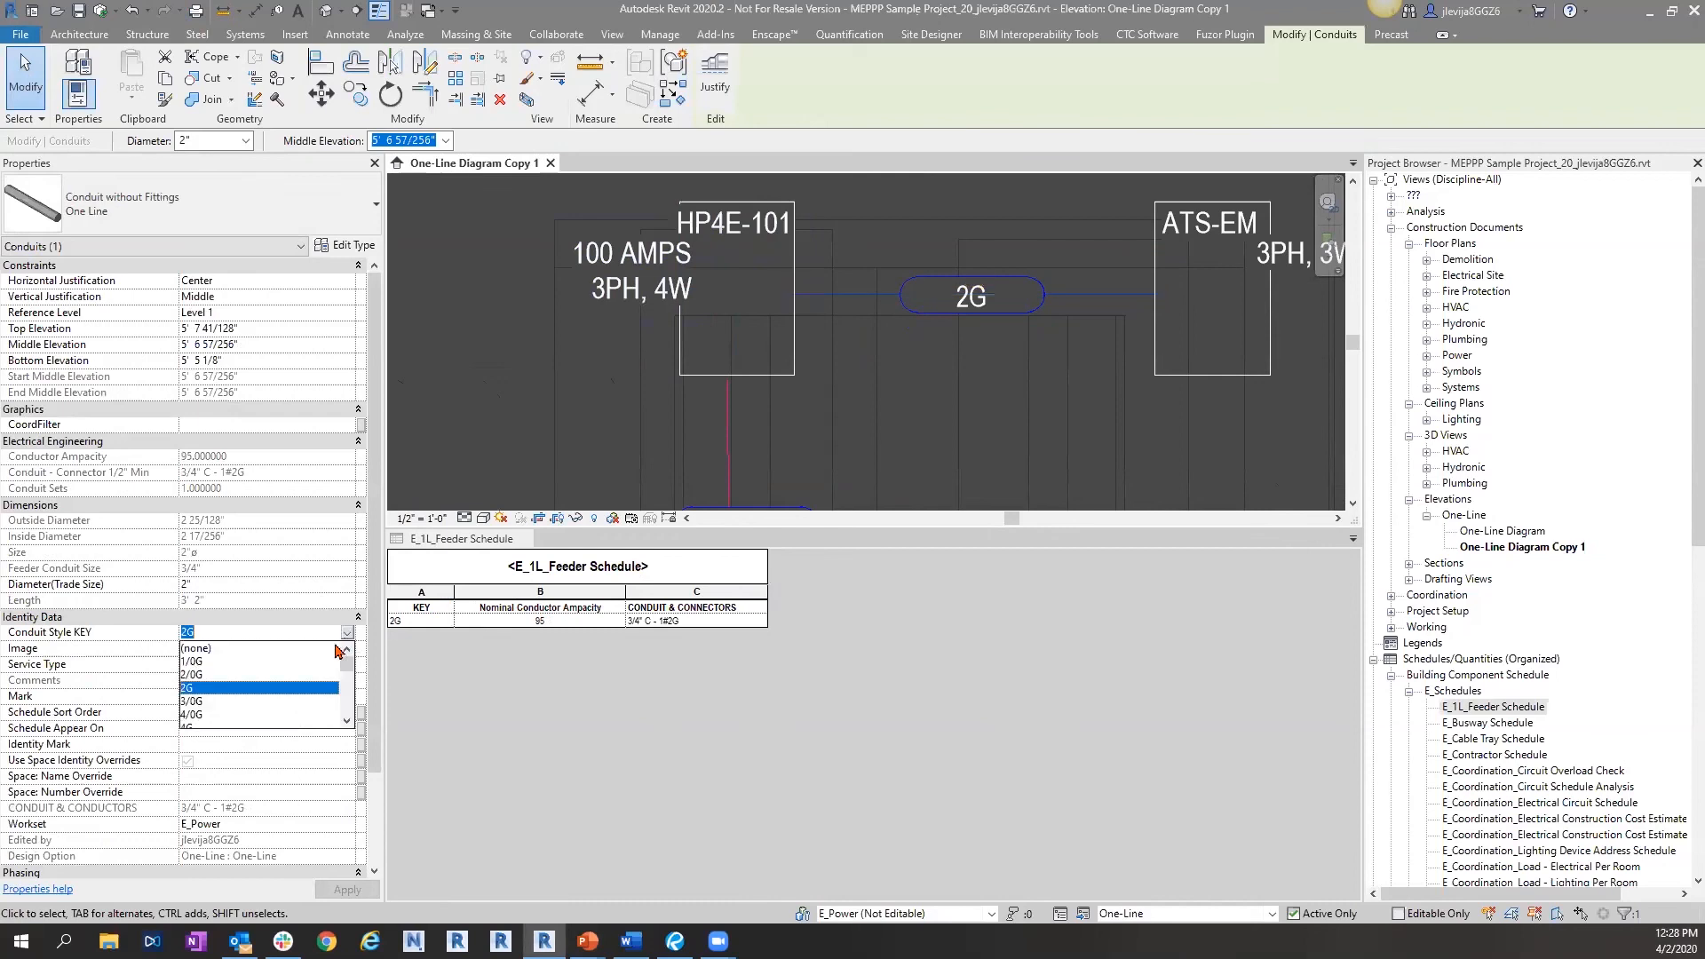
left_click(266, 702)
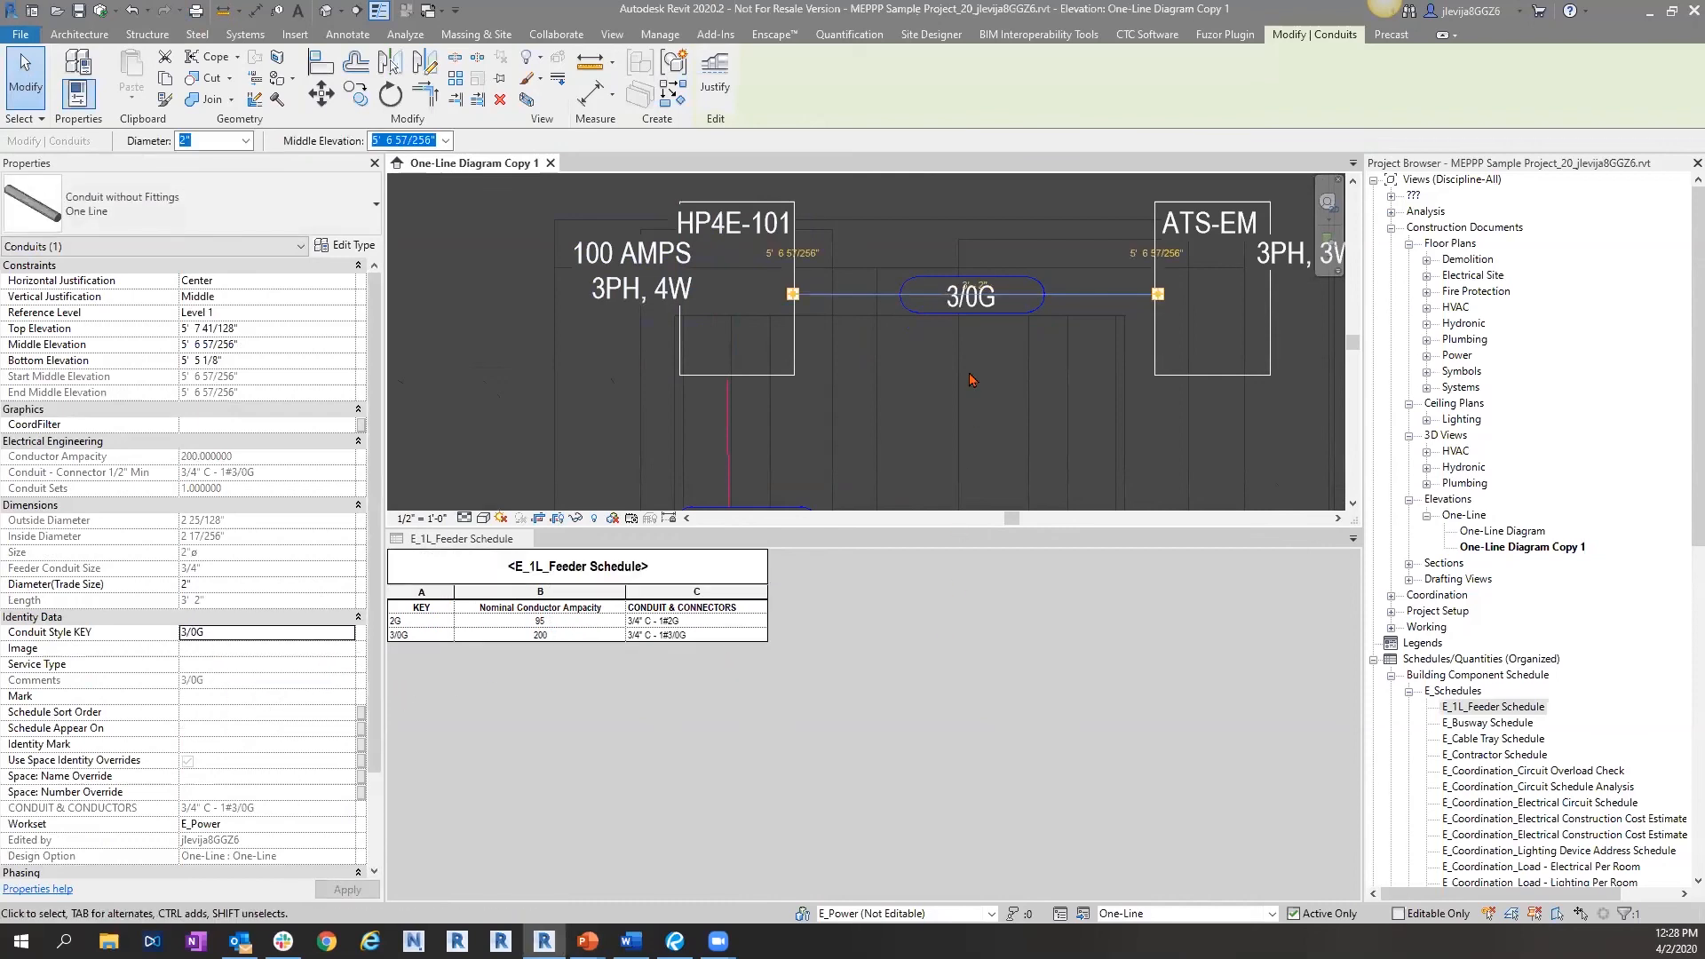
left_click(729, 486)
scroll(859, 468, "down", 1)
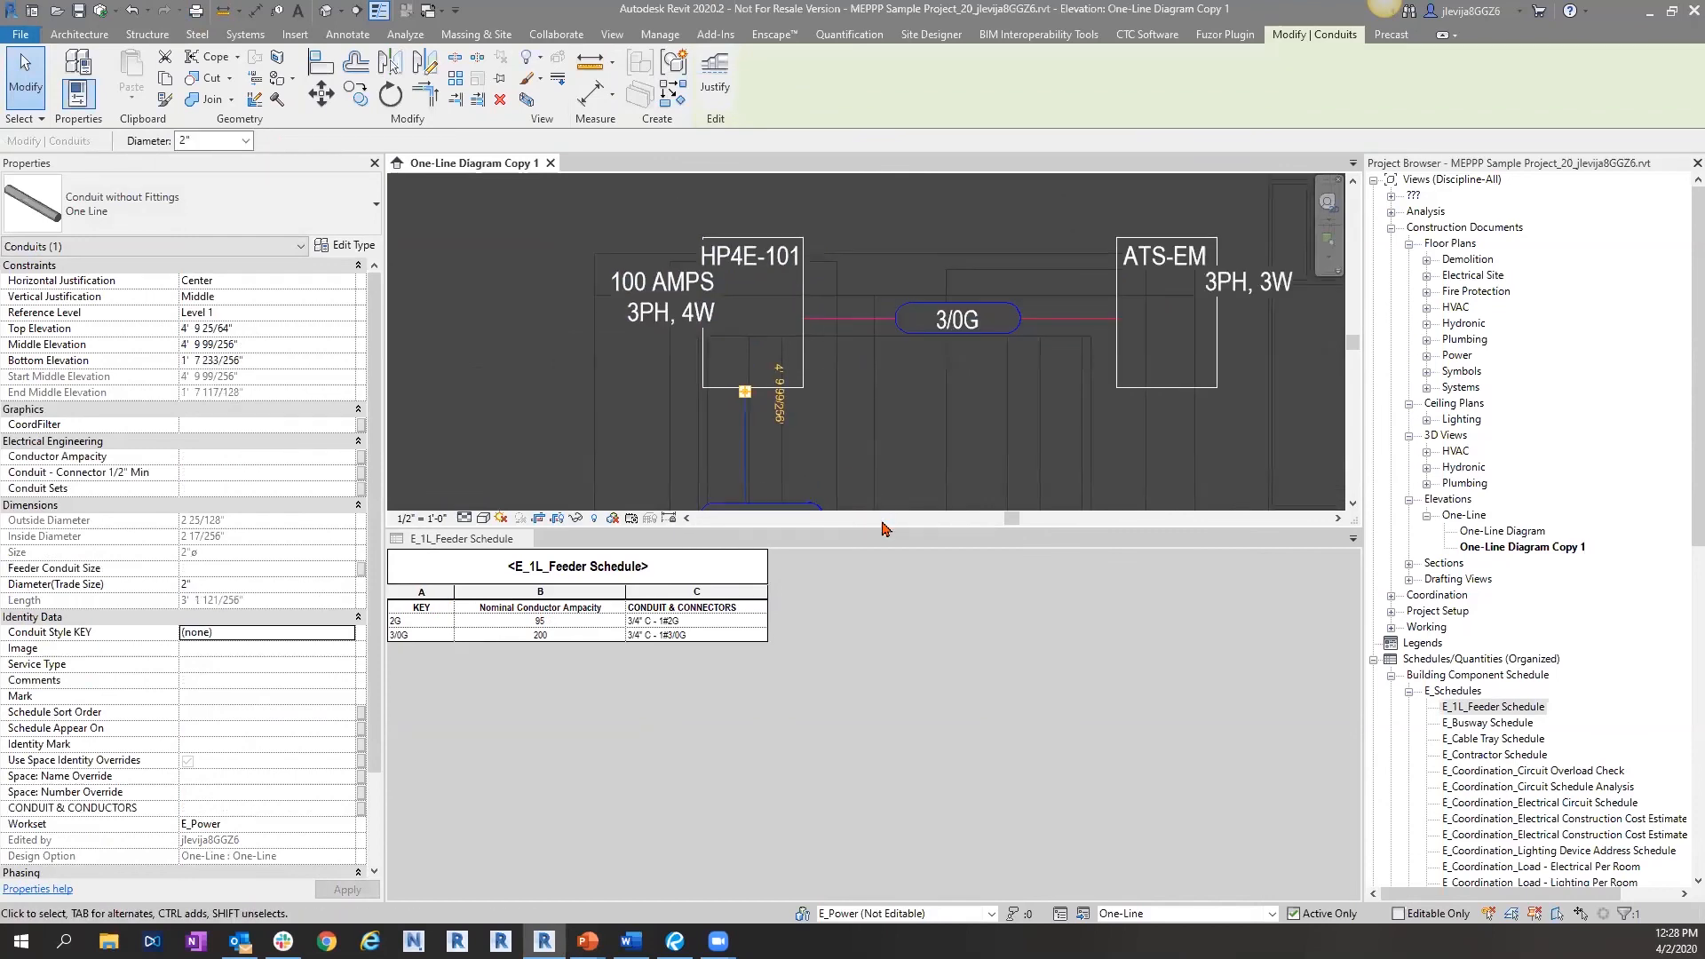
scroll(960, 409, "down", 3)
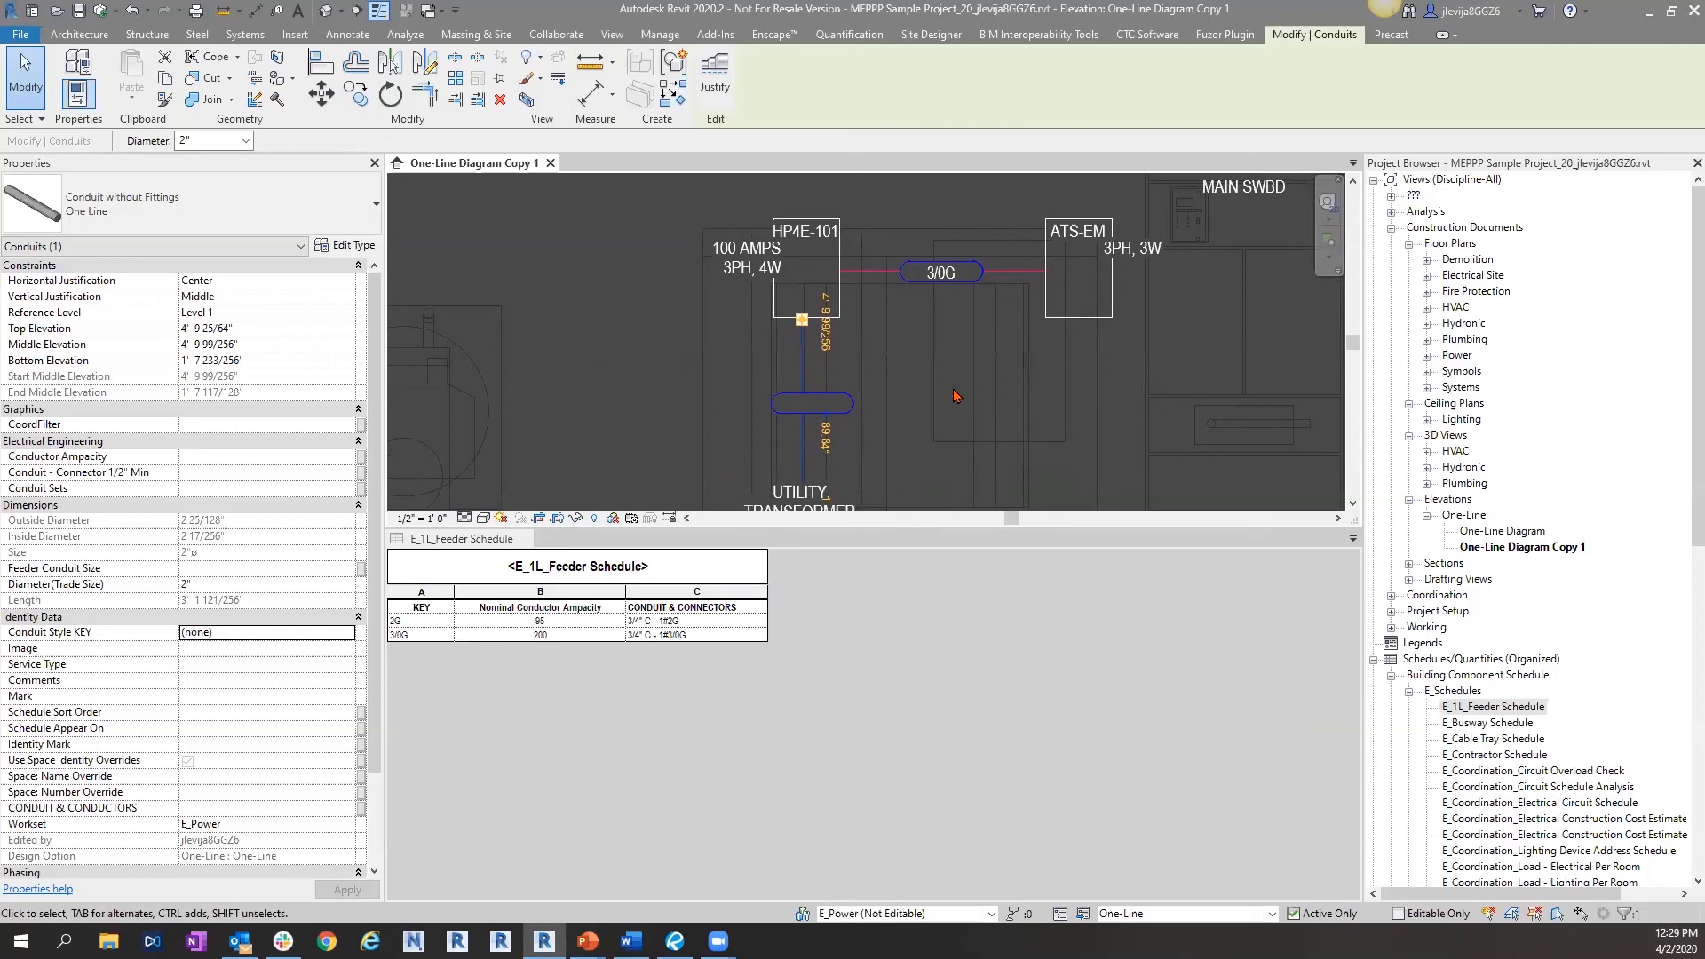
scroll(941, 400, "down", 1)
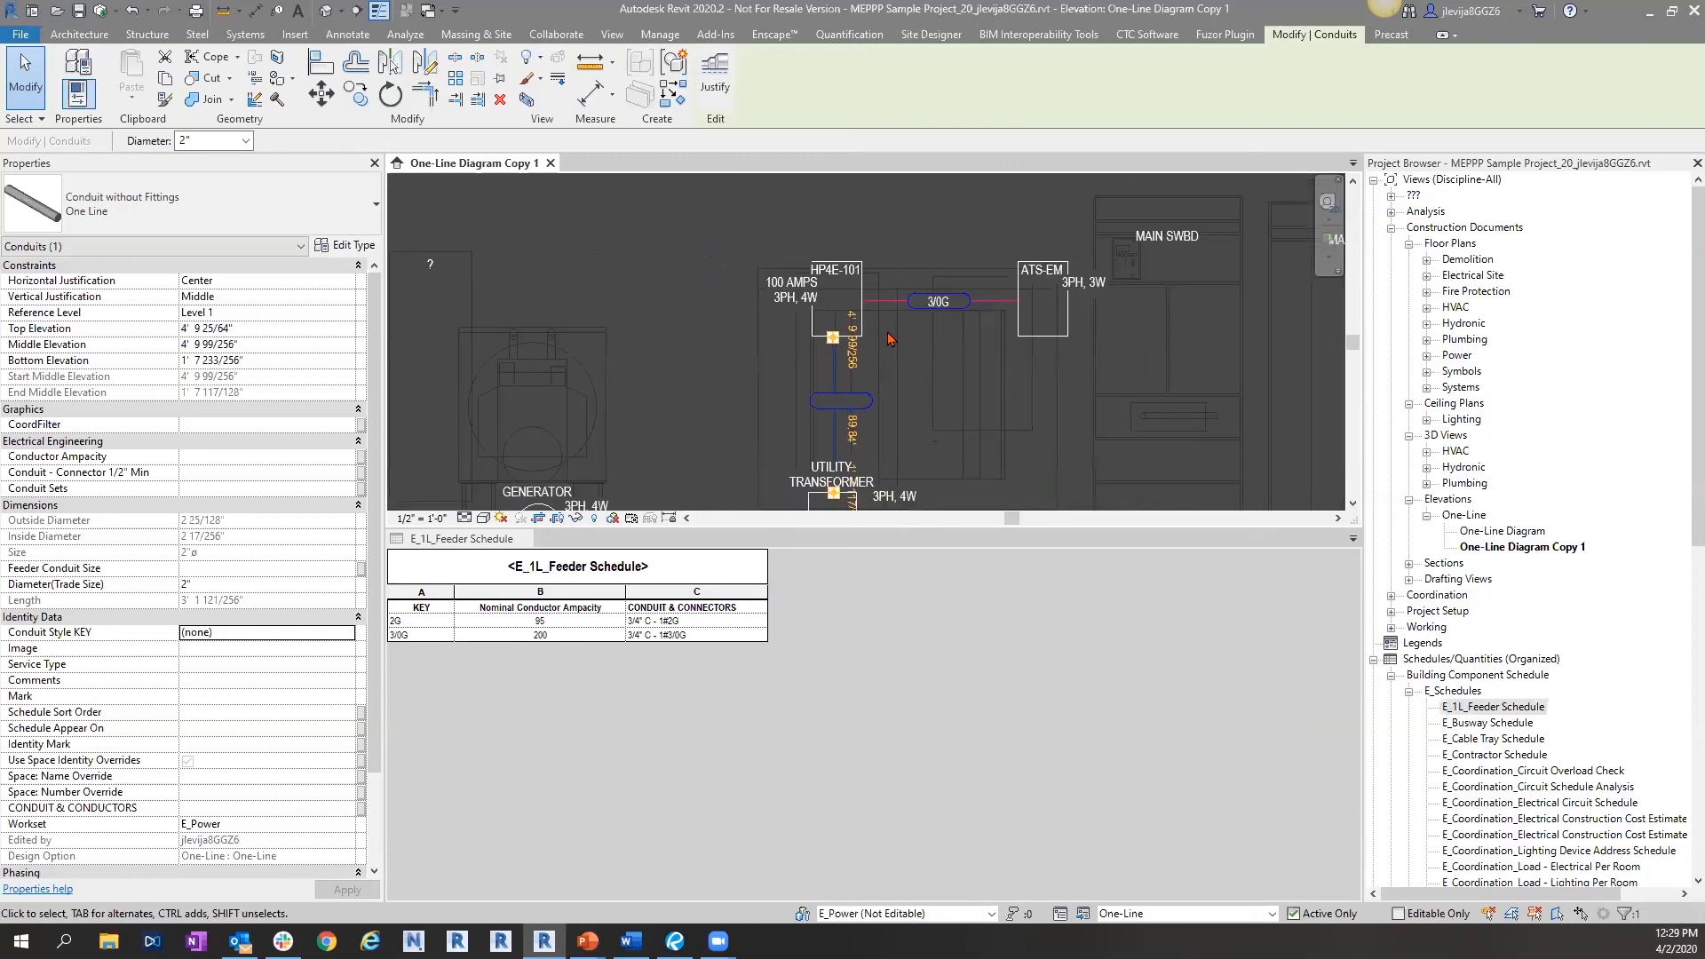
- Review the available one-line electrical equipment tag types for the HP4E-101 panel tag without changing its type
left_click(660, 248)
left_click(795, 284)
left_click(187, 217)
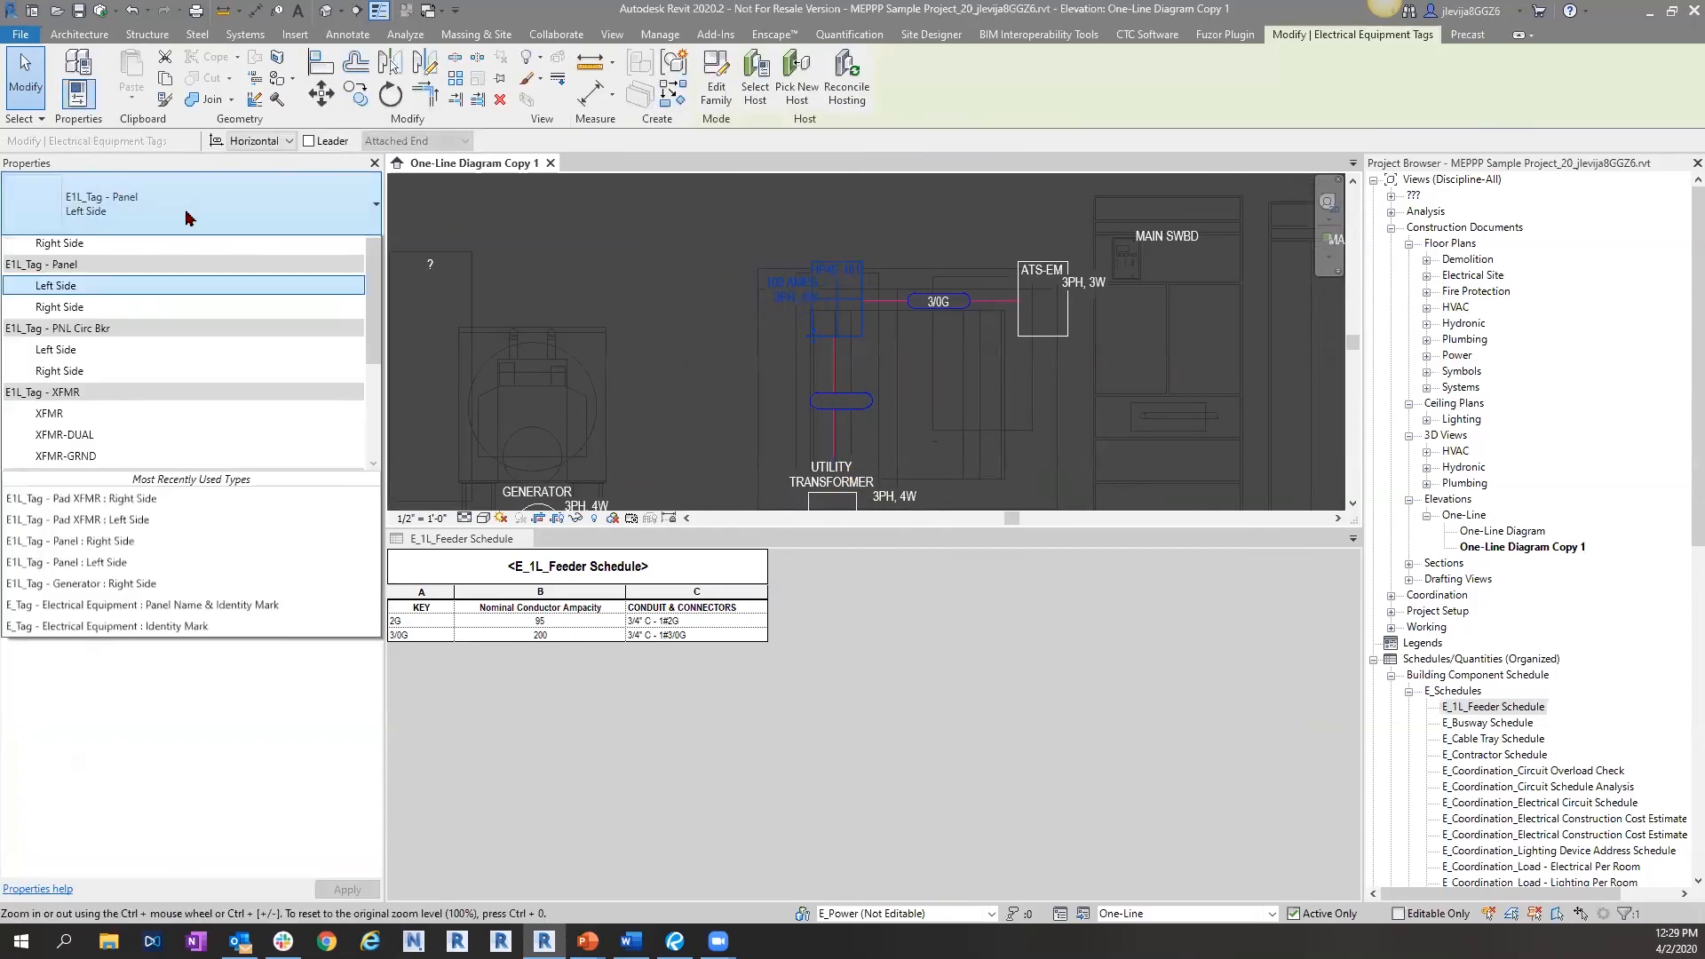
scroll(238, 427, "up", 2)
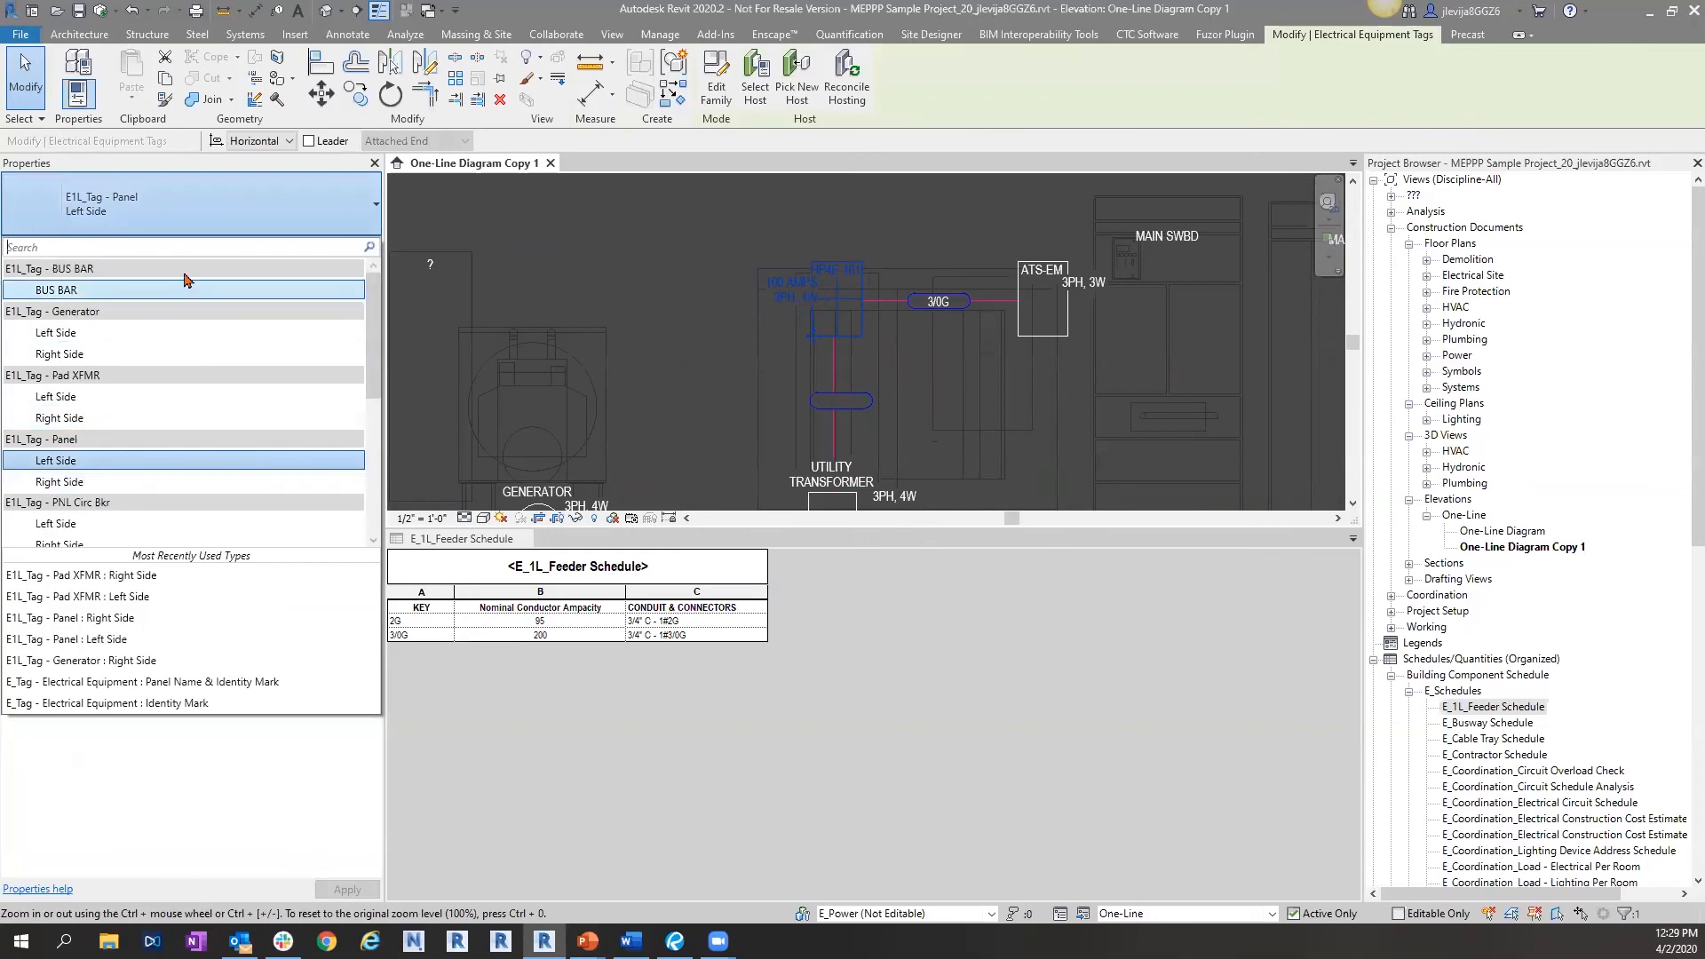
scroll(194, 444, "down", 3)
scroll(177, 417, "down", 2)
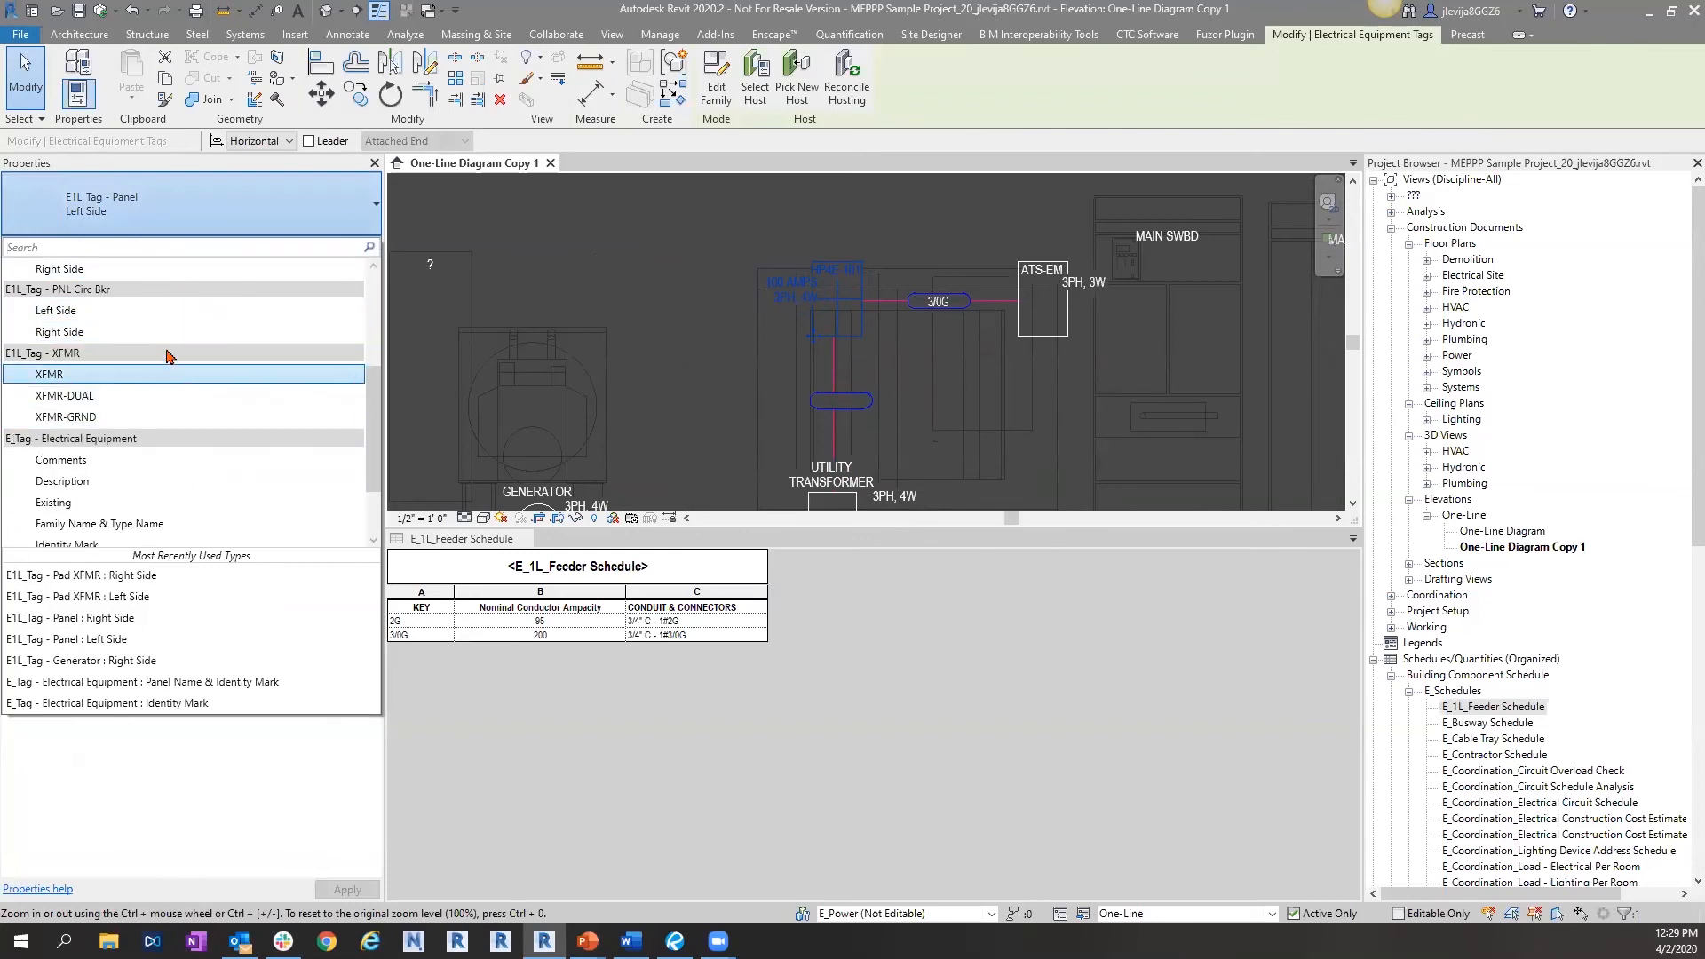
scroll(160, 409, "up", 3)
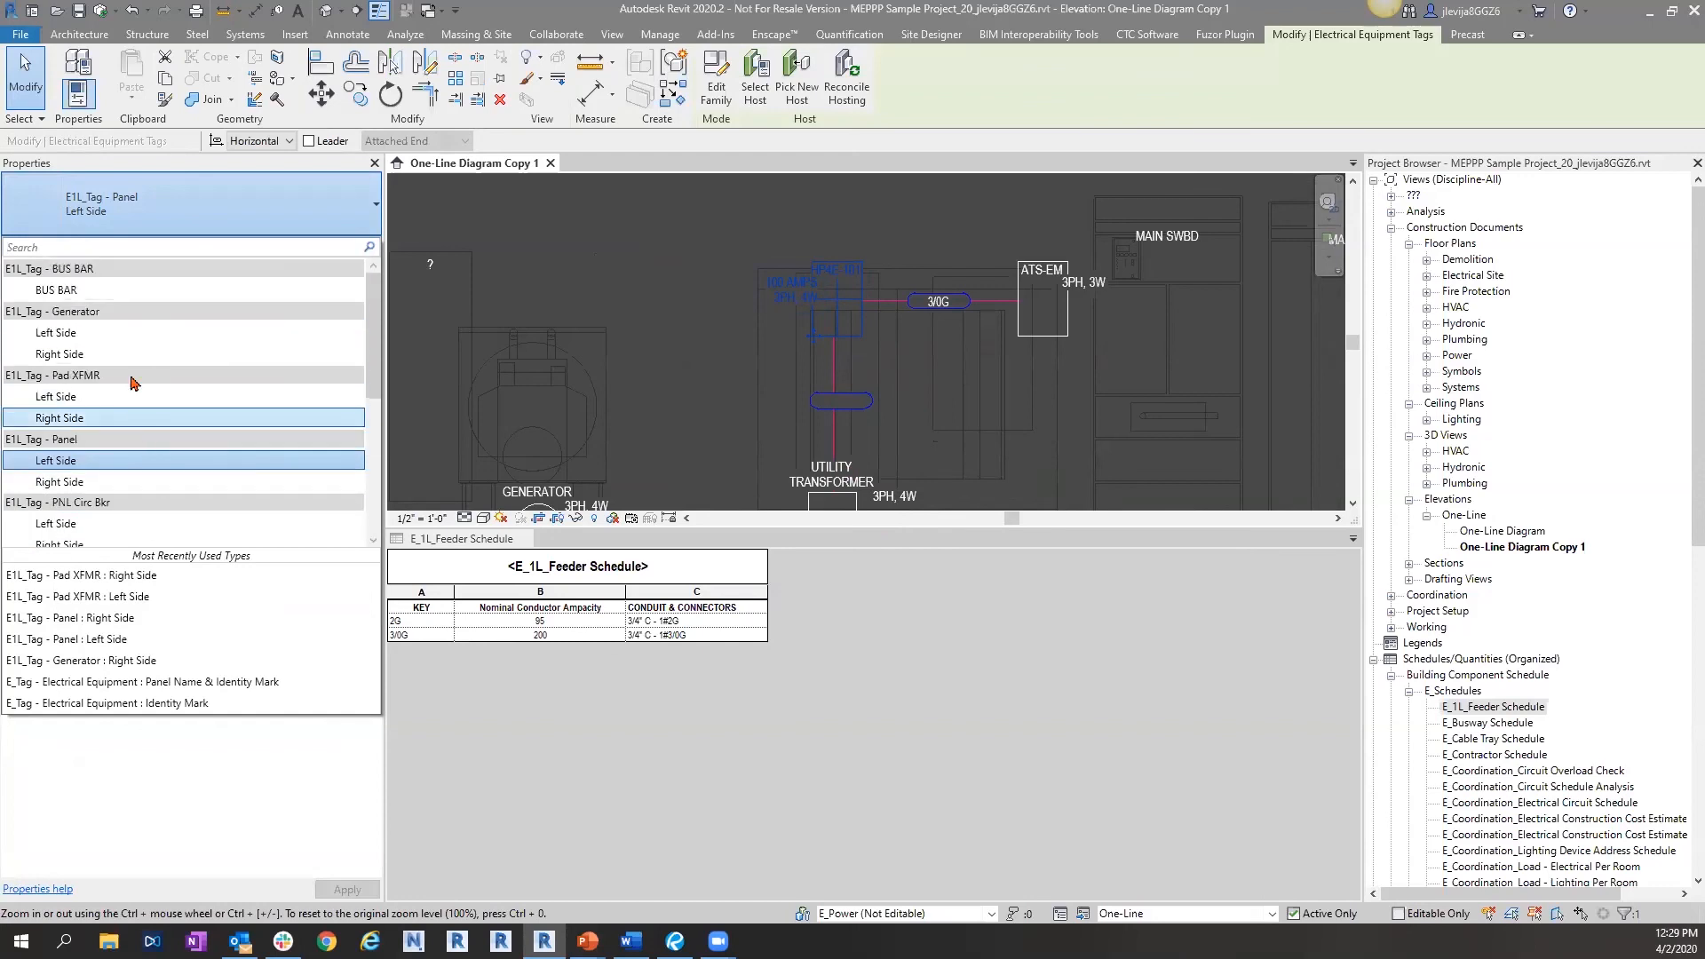
scroll(119, 346, "up", 1)
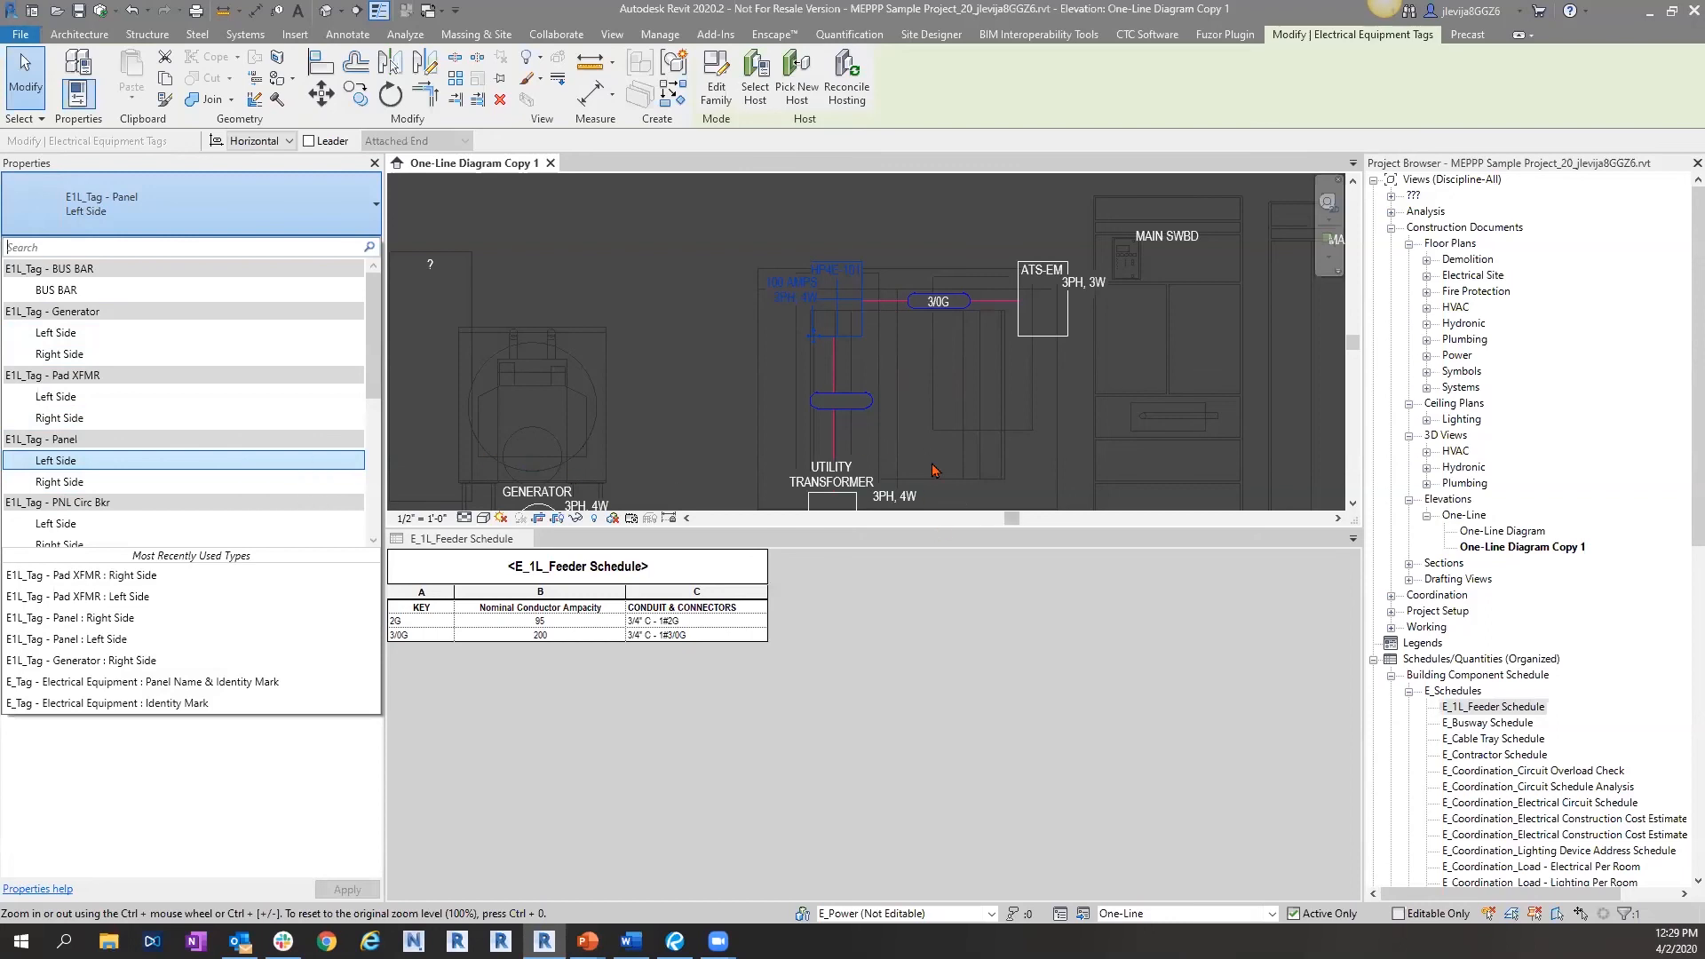
scroll(779, 456, "down", 3)
middle_click_drag(766, 441, 751, 358)
scroll(860, 401, "up", 1)
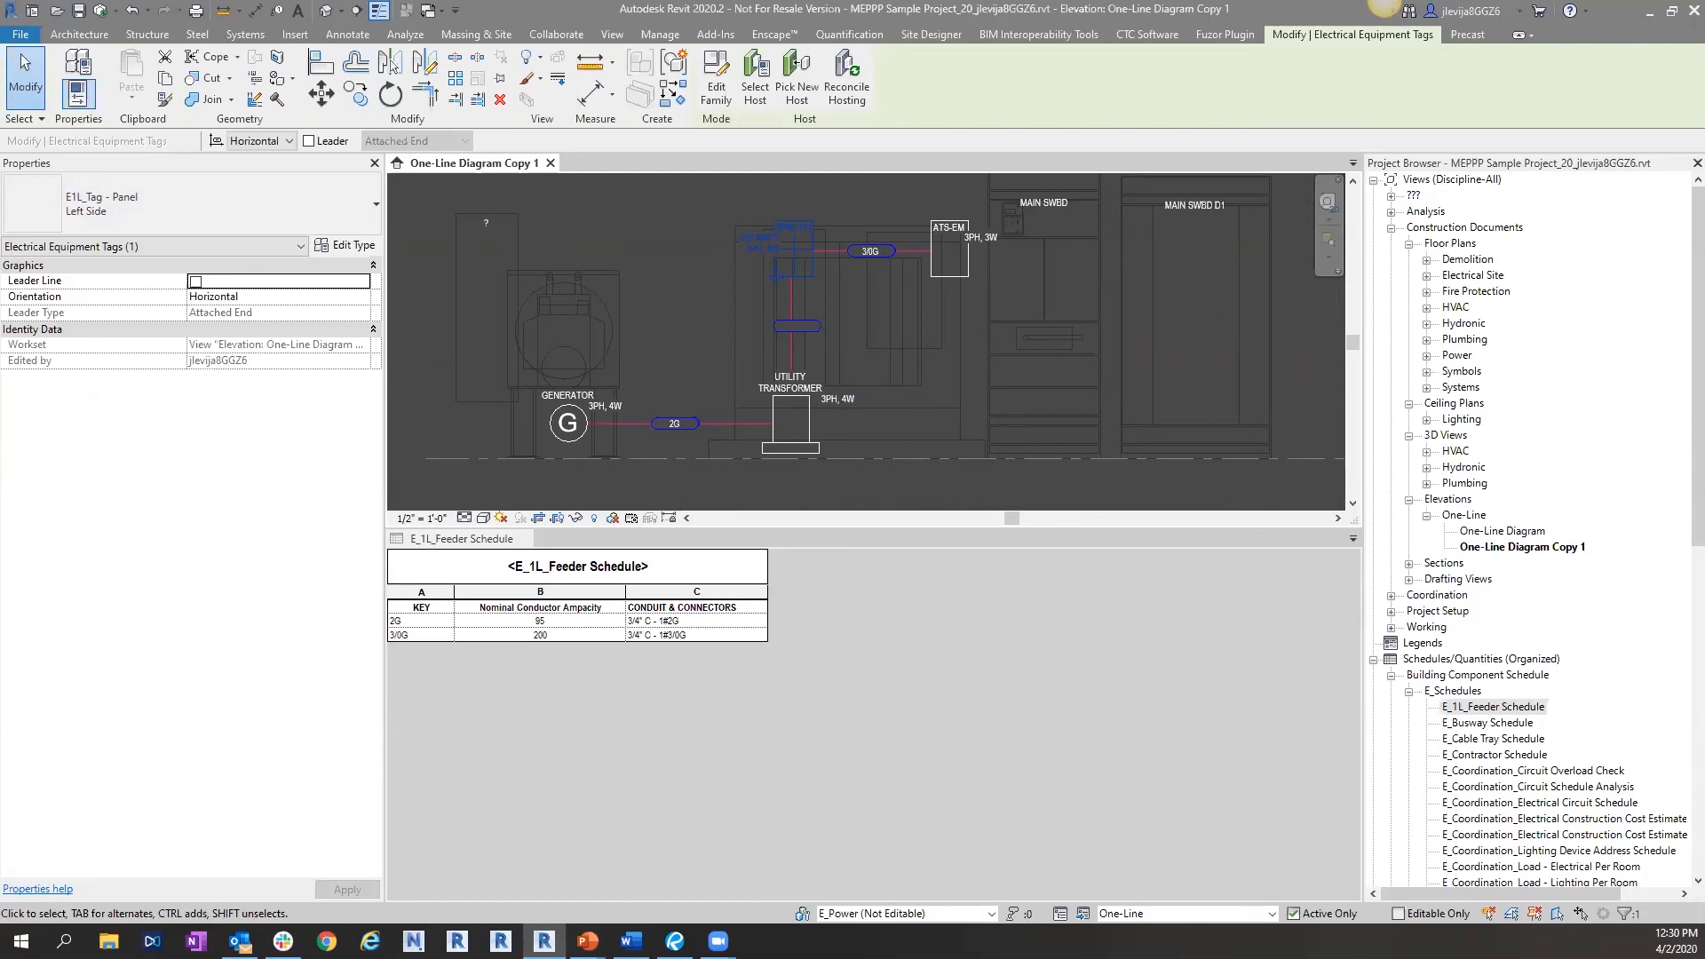
left_click(970, 365)
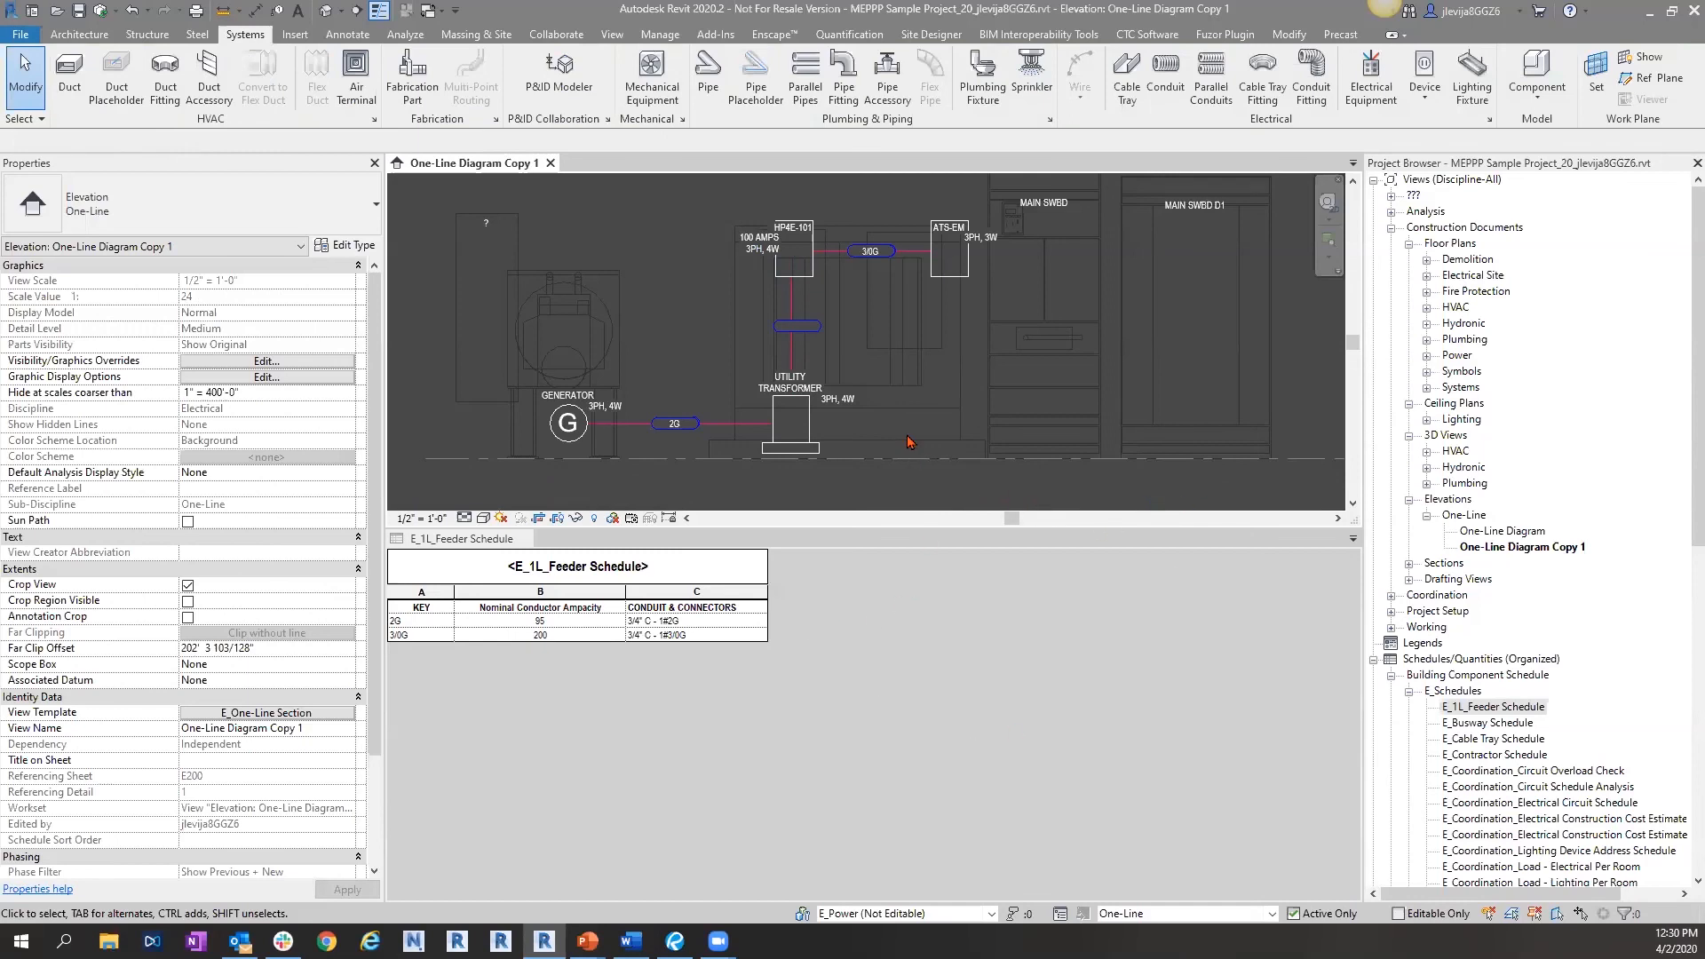
scroll(767, 376, "up", 3)
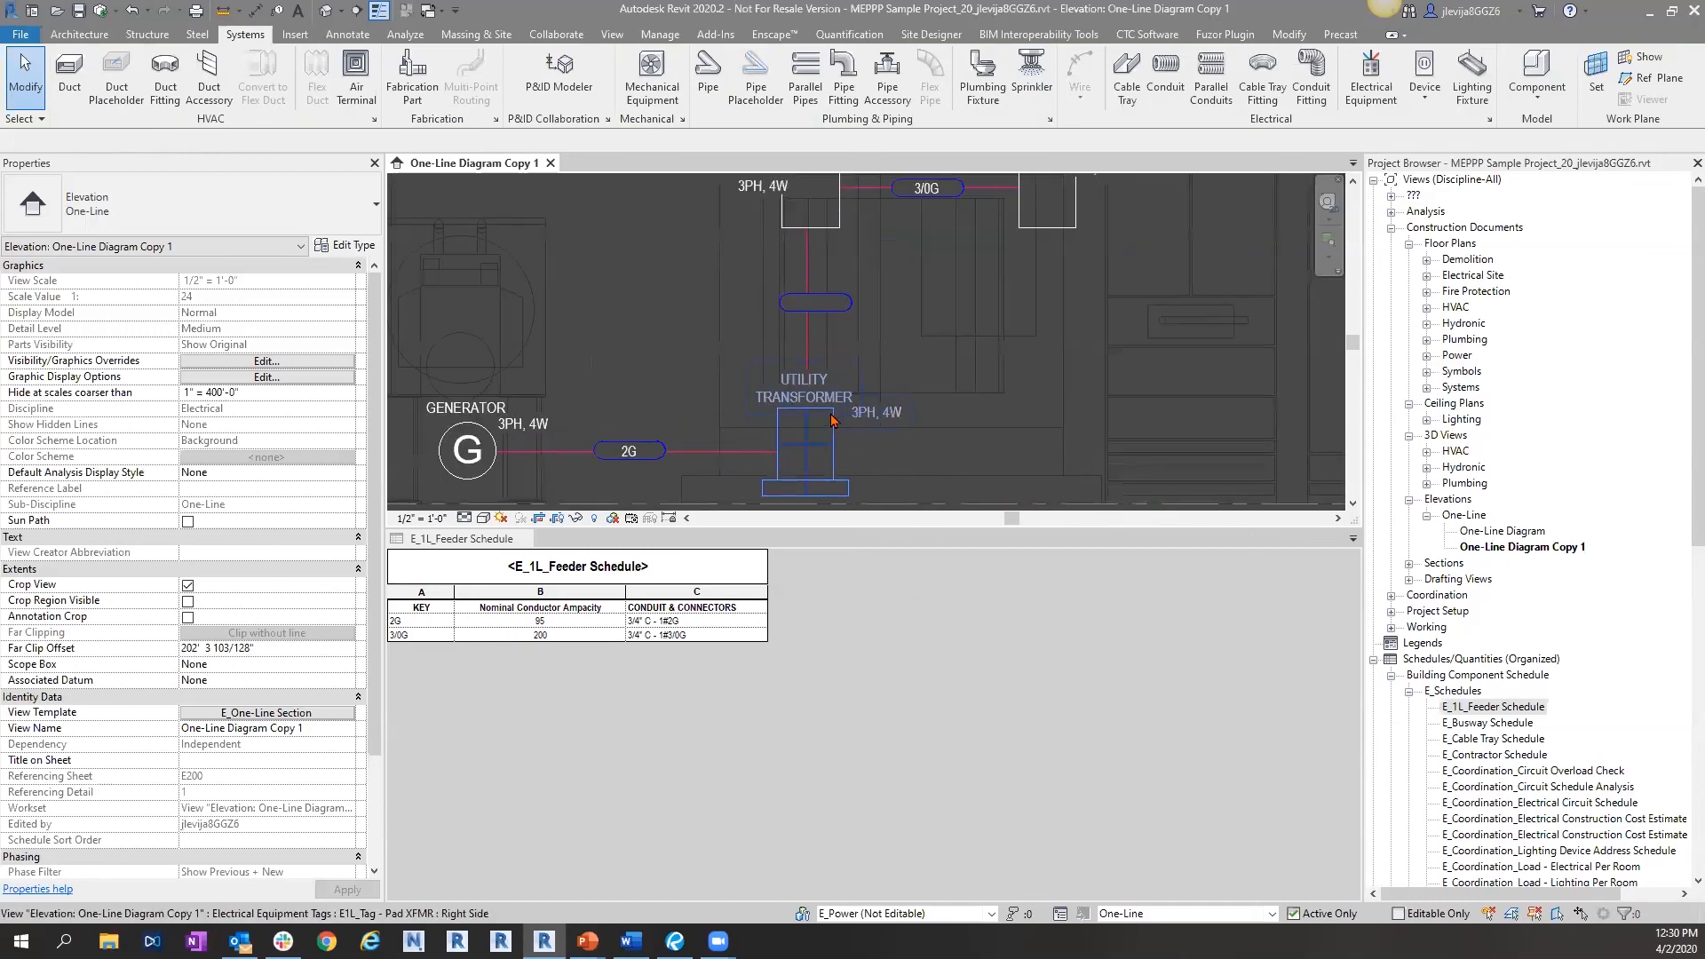
scroll(891, 407, "down", 2)
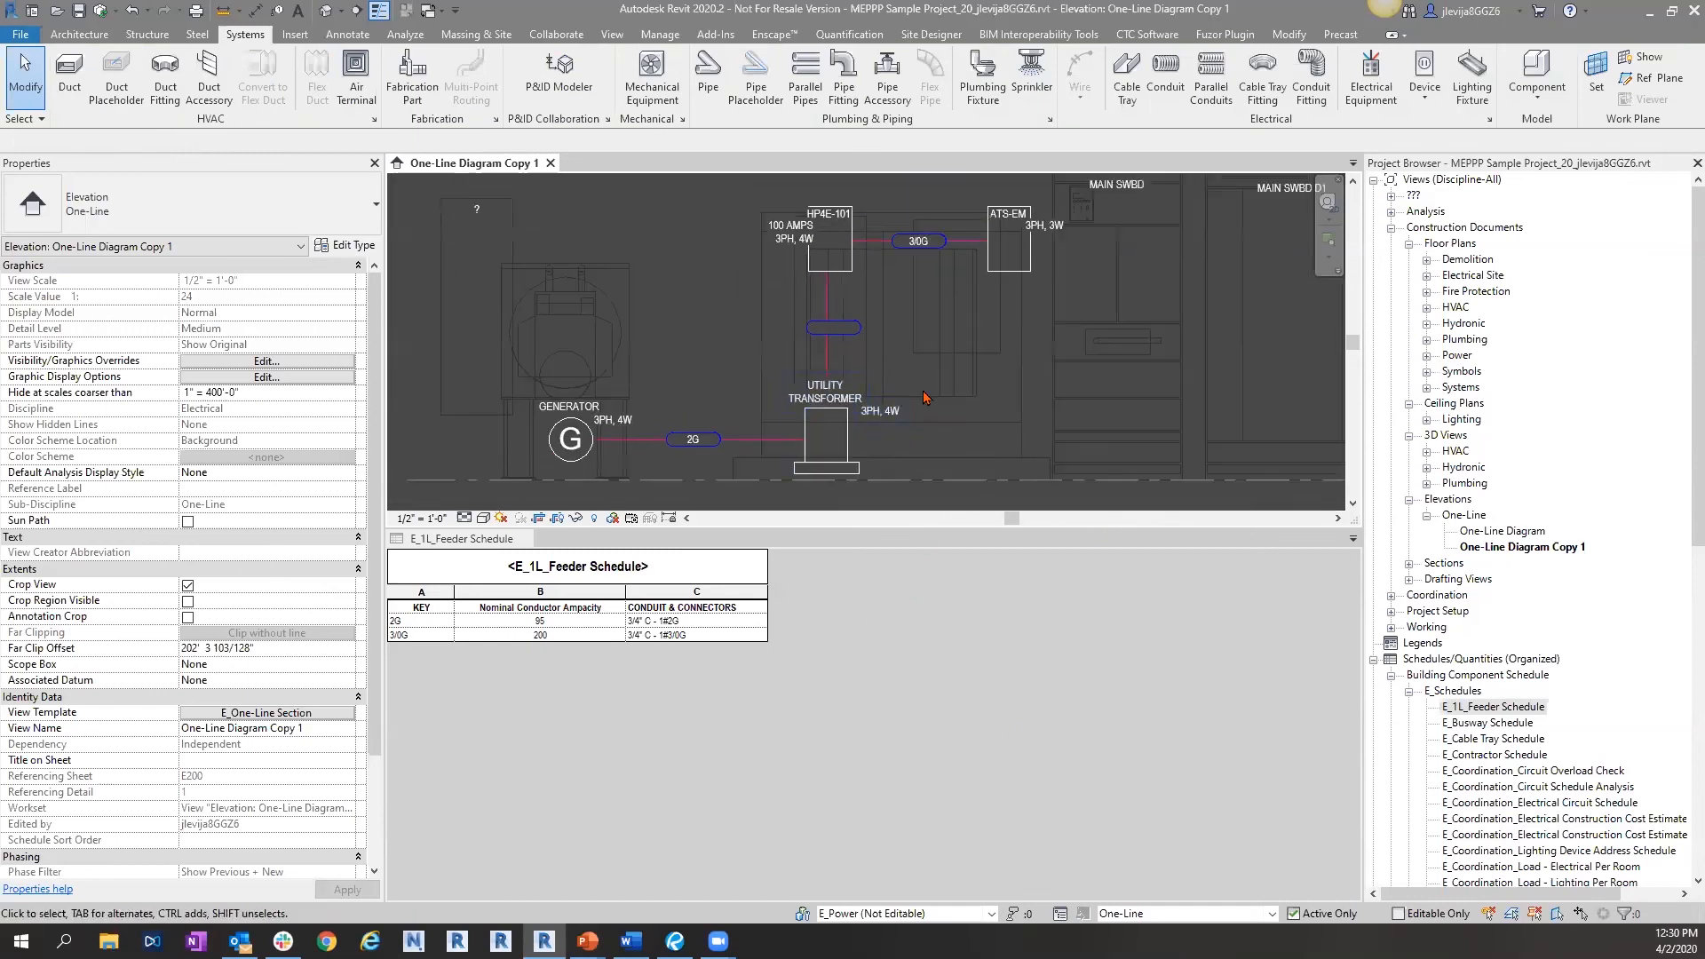
- Combine the tiled one-line elevation and feeder schedule into tabs, keeping One-Line Diagram Copy 1 in front
left_click(526, 540)
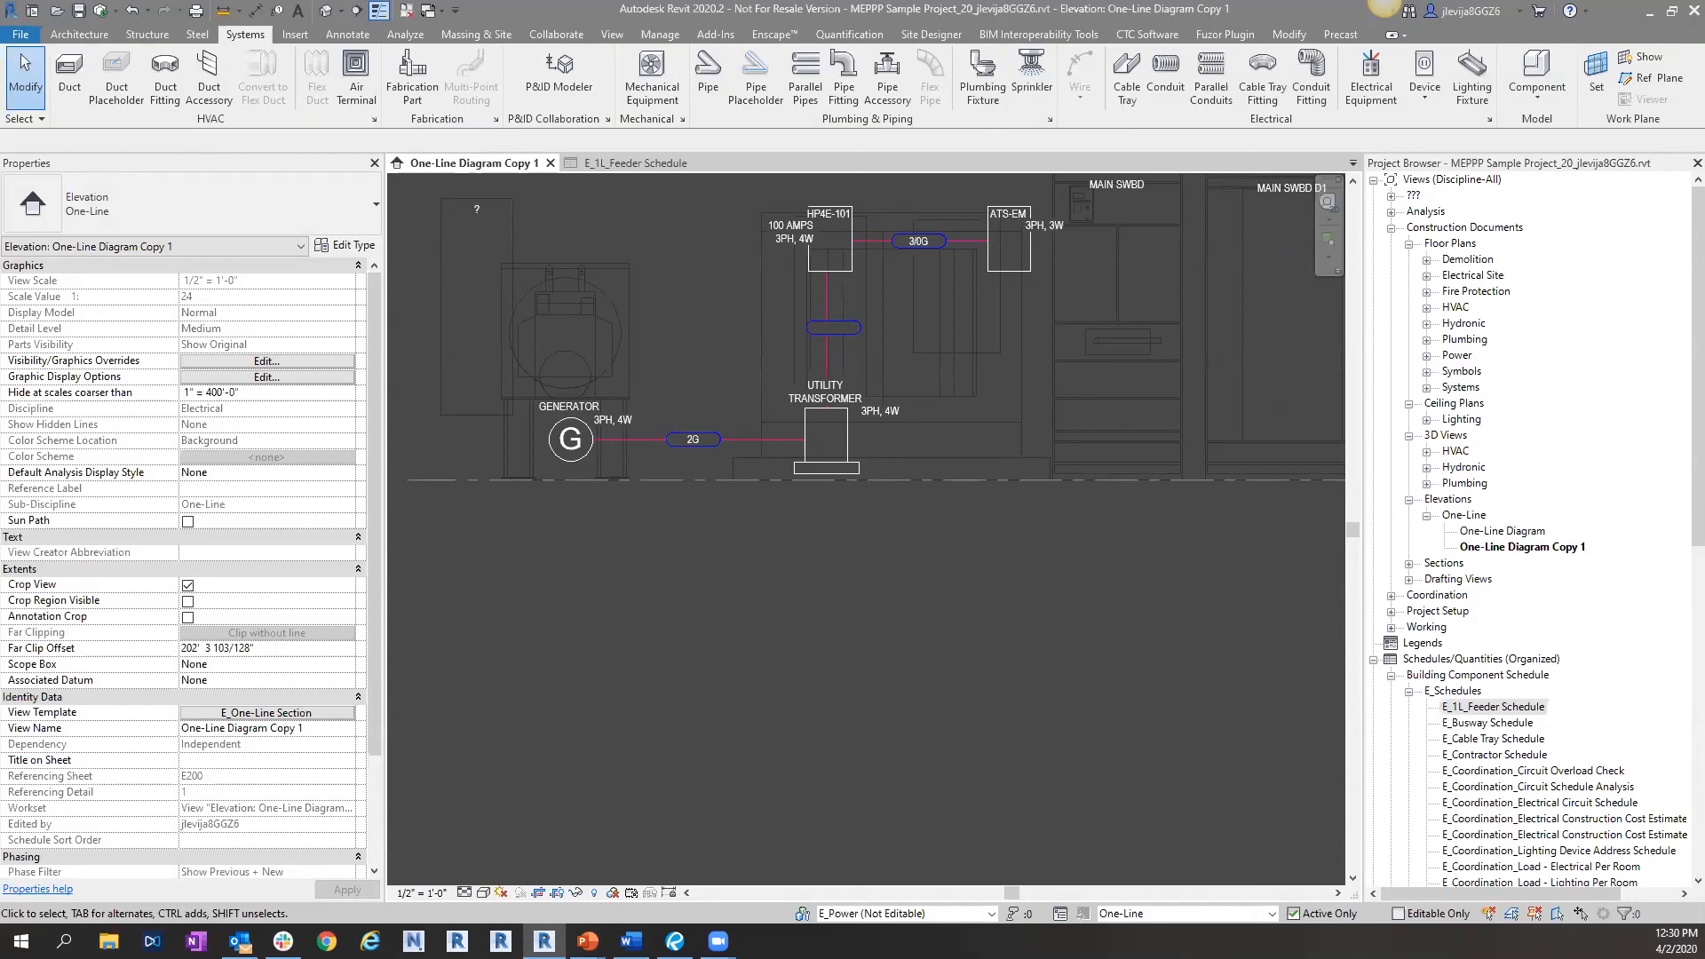
scroll(964, 654, "up", 1)
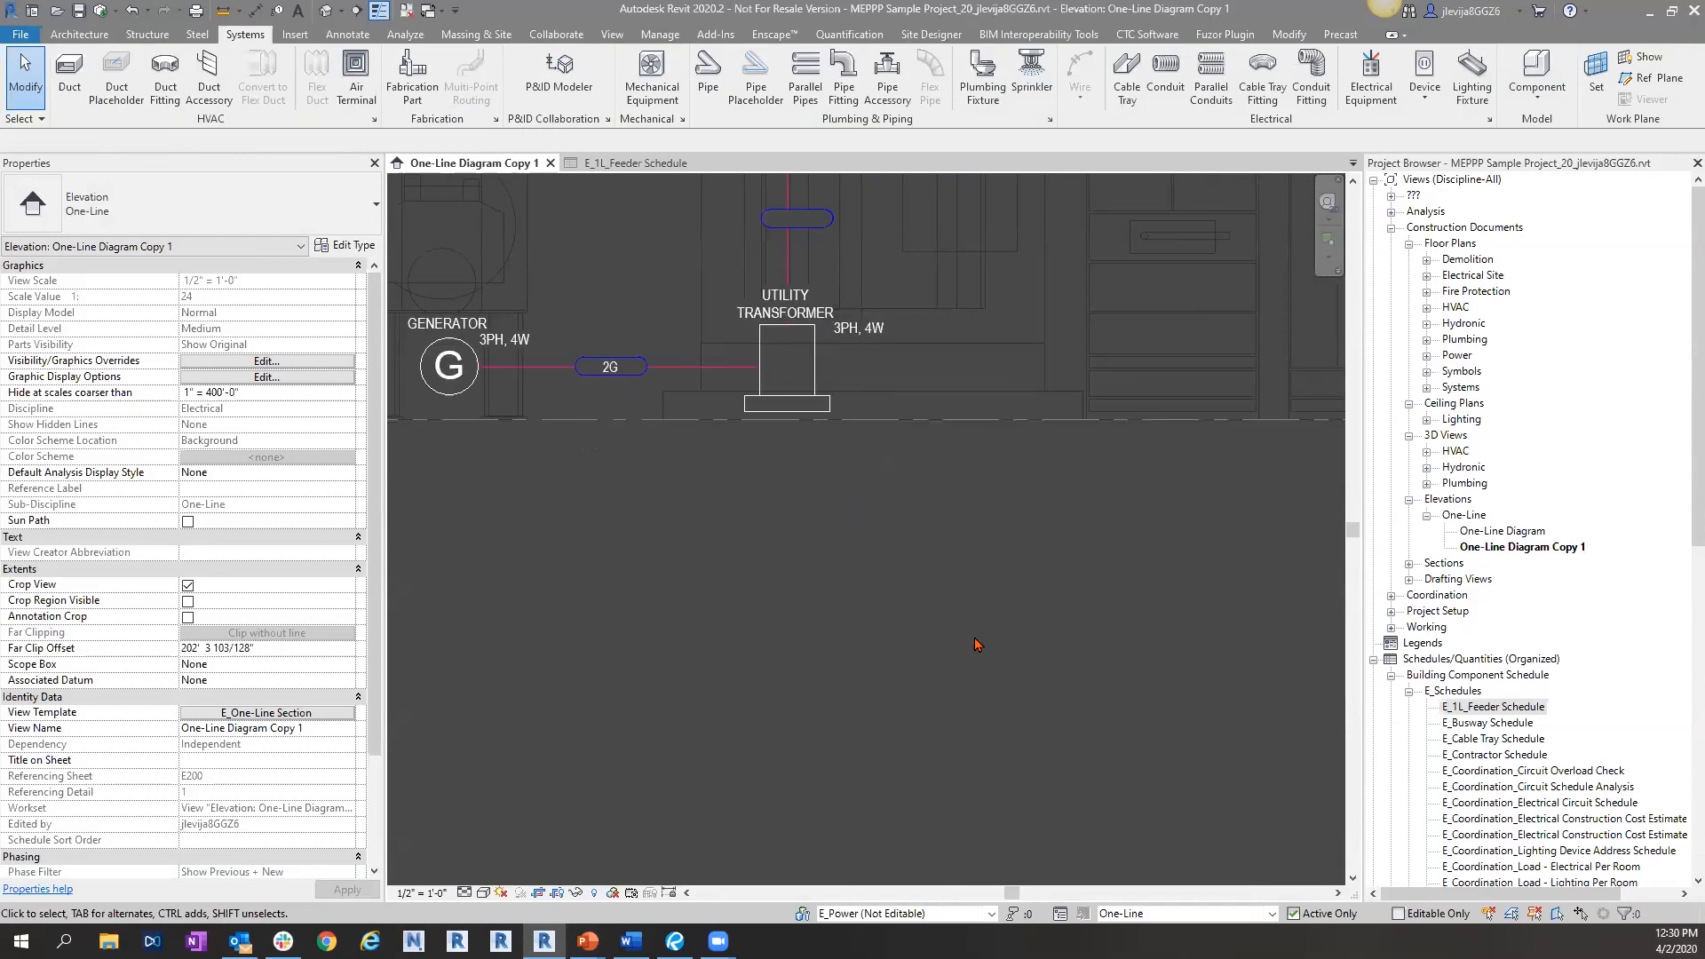
scroll(931, 610, "down", 3)
middle_click_drag(920, 559, 854, 821)
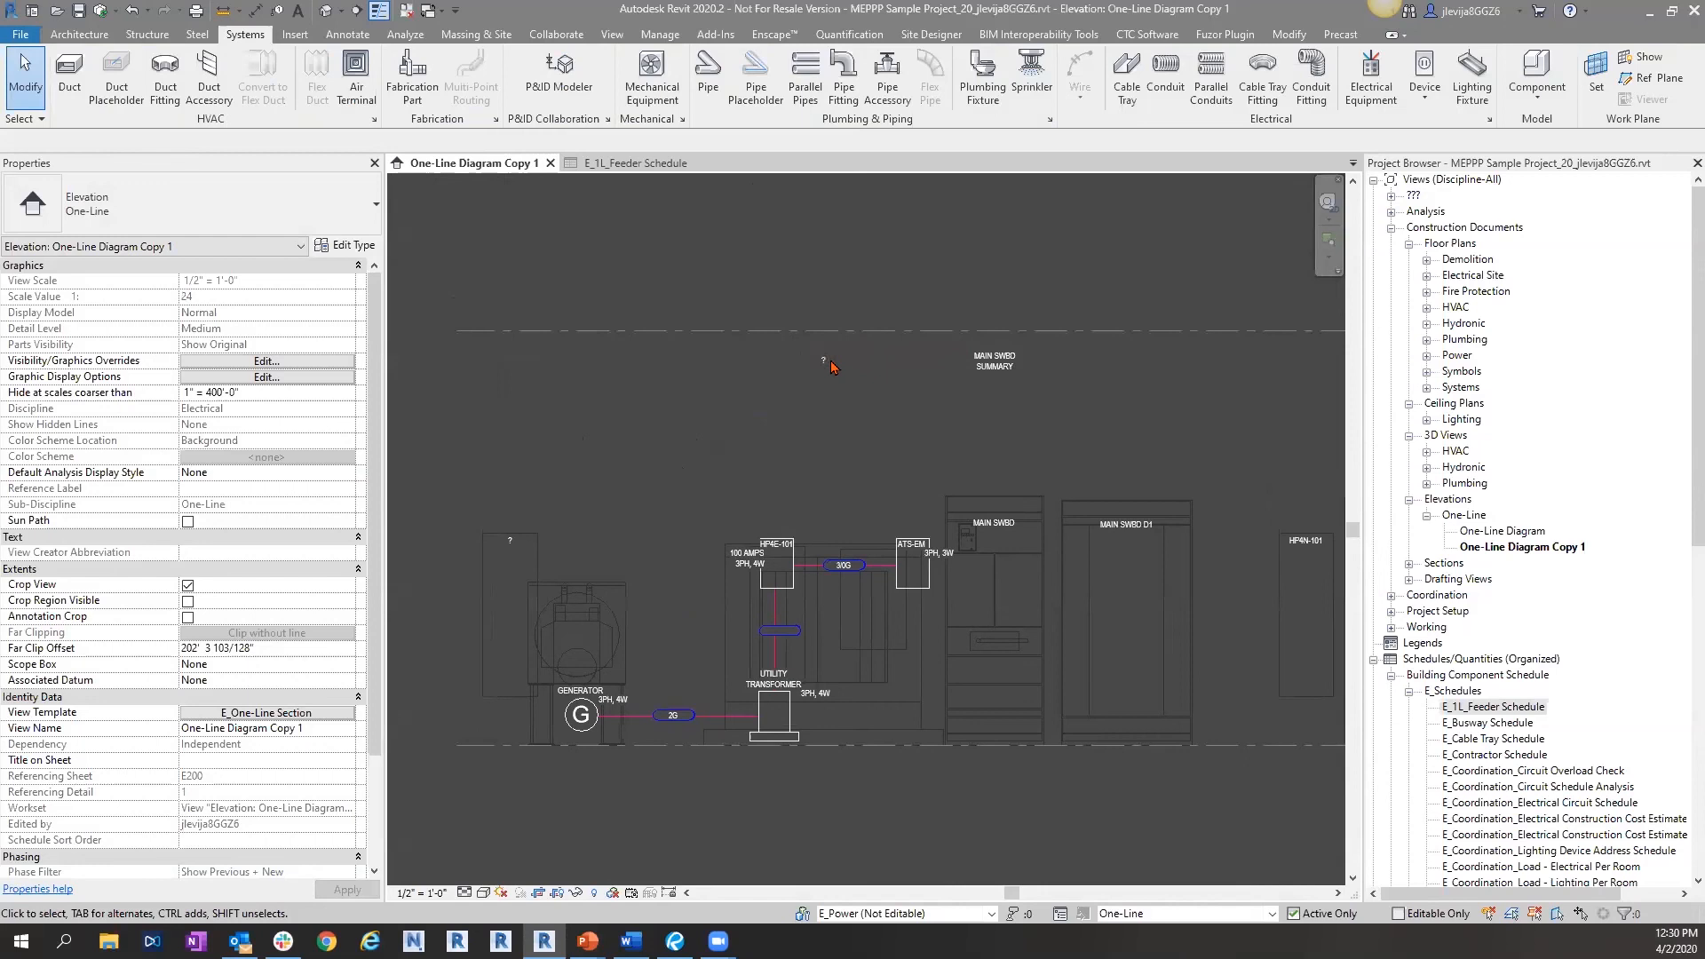
- Change the two equipment tags showing "?" to the XFMR type of the E1L_Tag - XFMR family
left_click(825, 362)
left_click(510, 540, "ctrl")
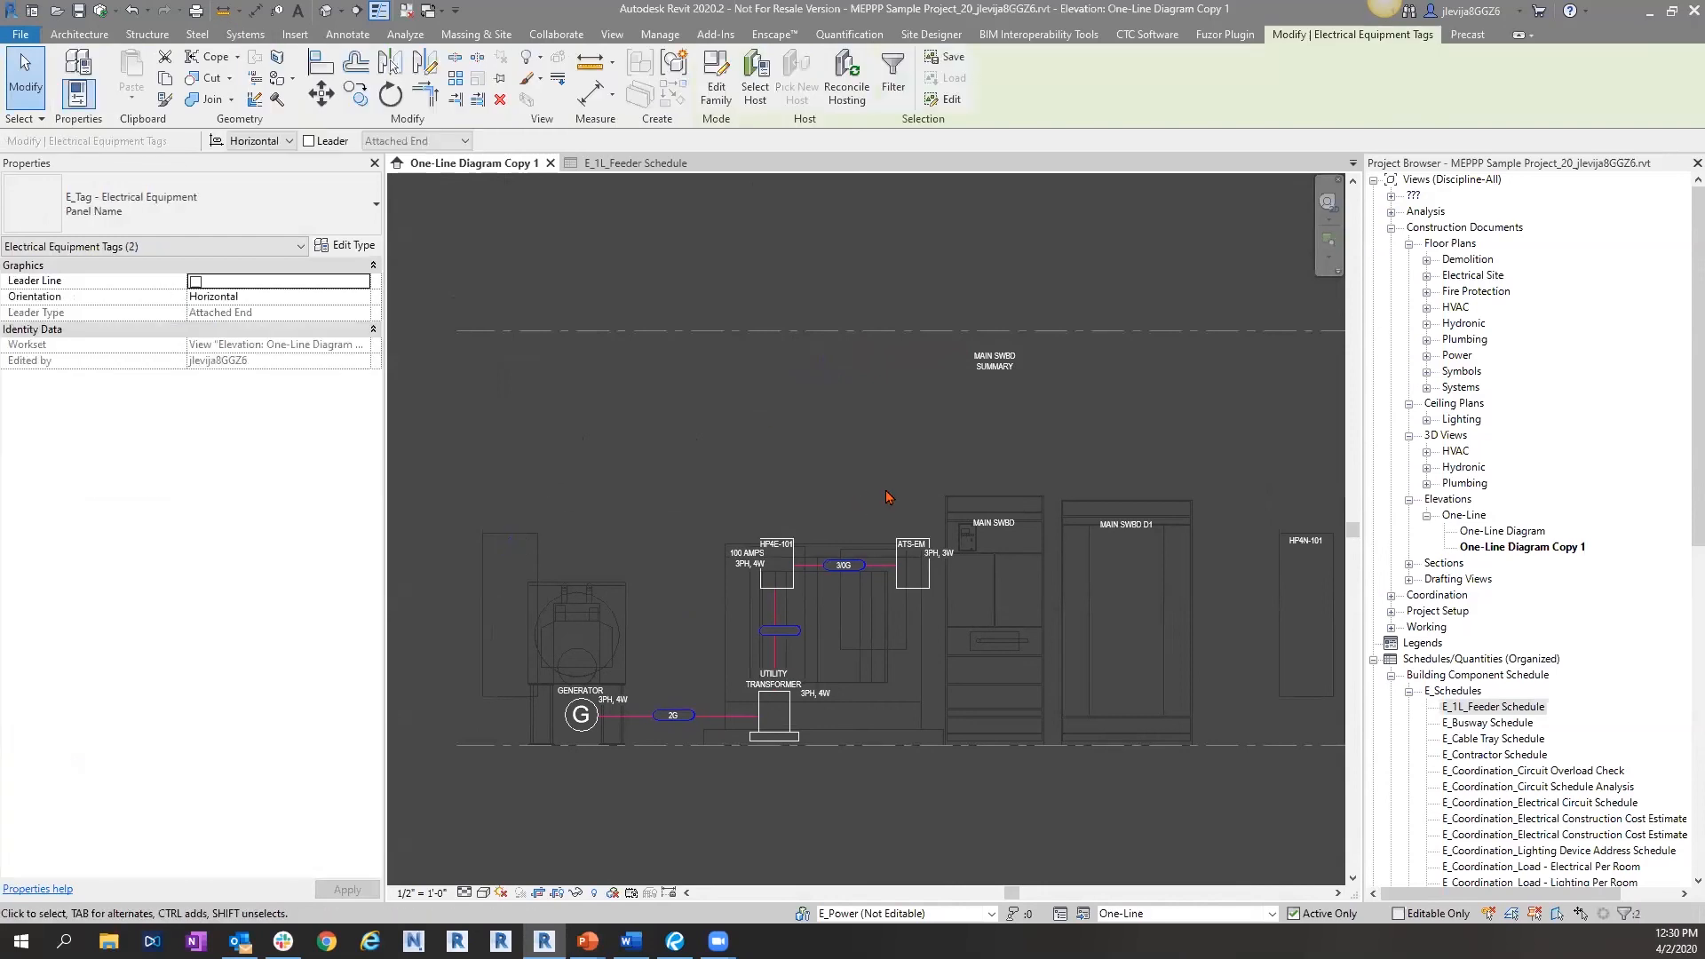
left_click(213, 201)
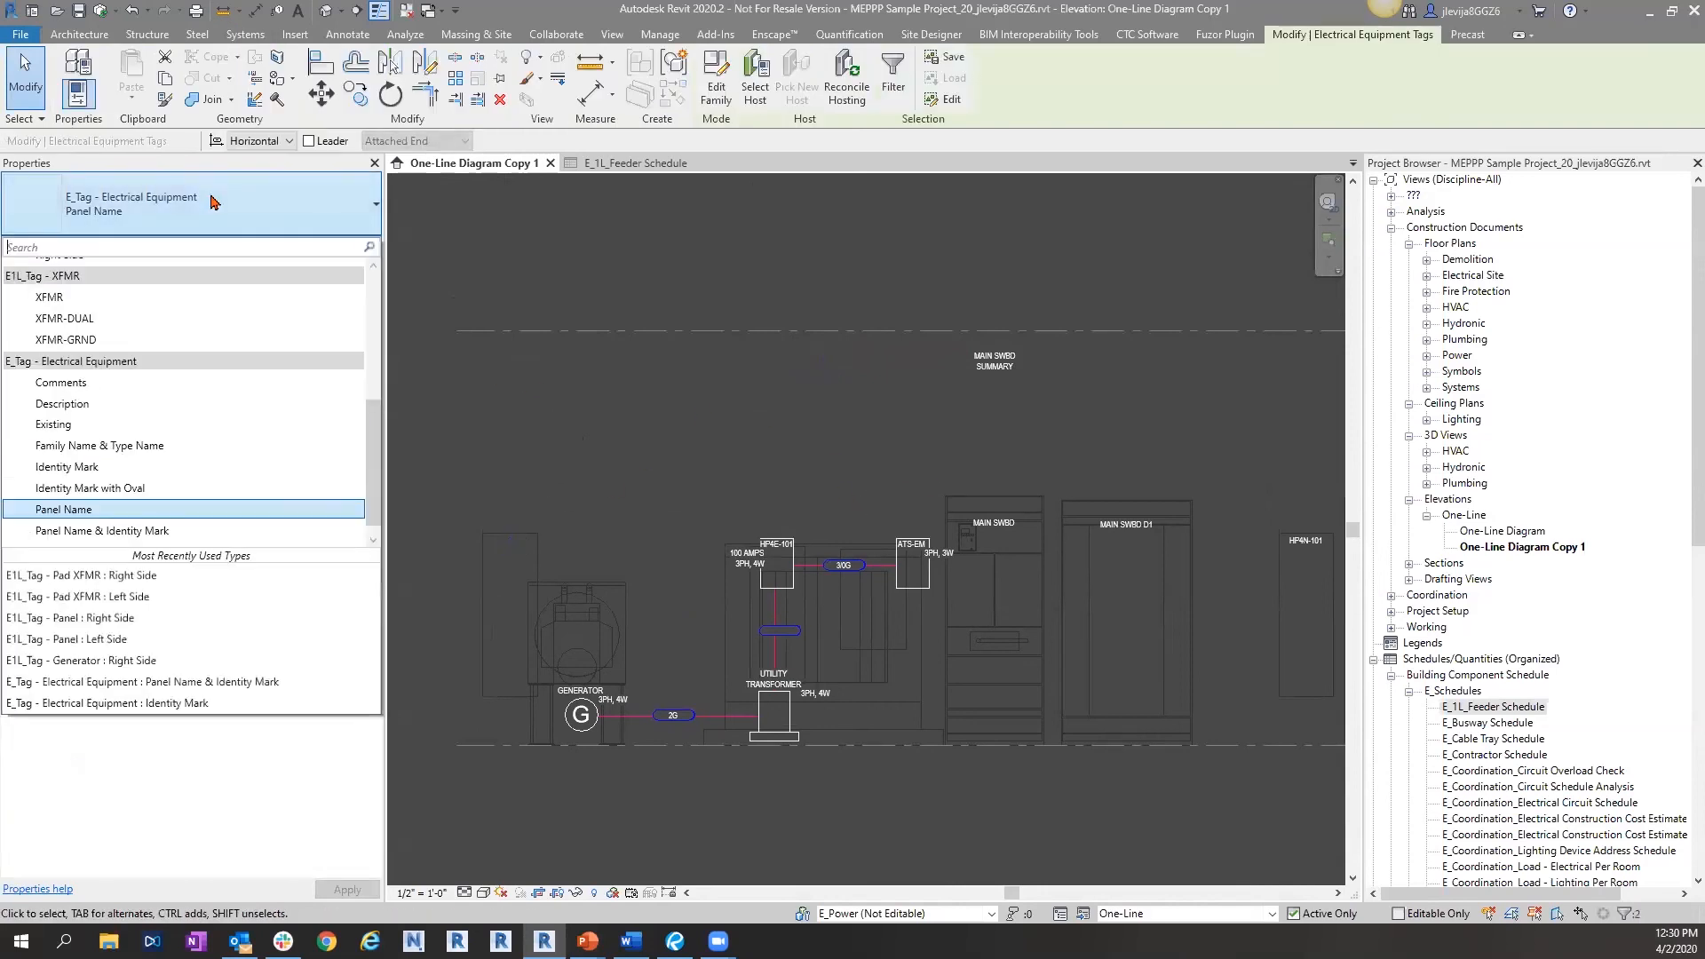
left_click(184, 300)
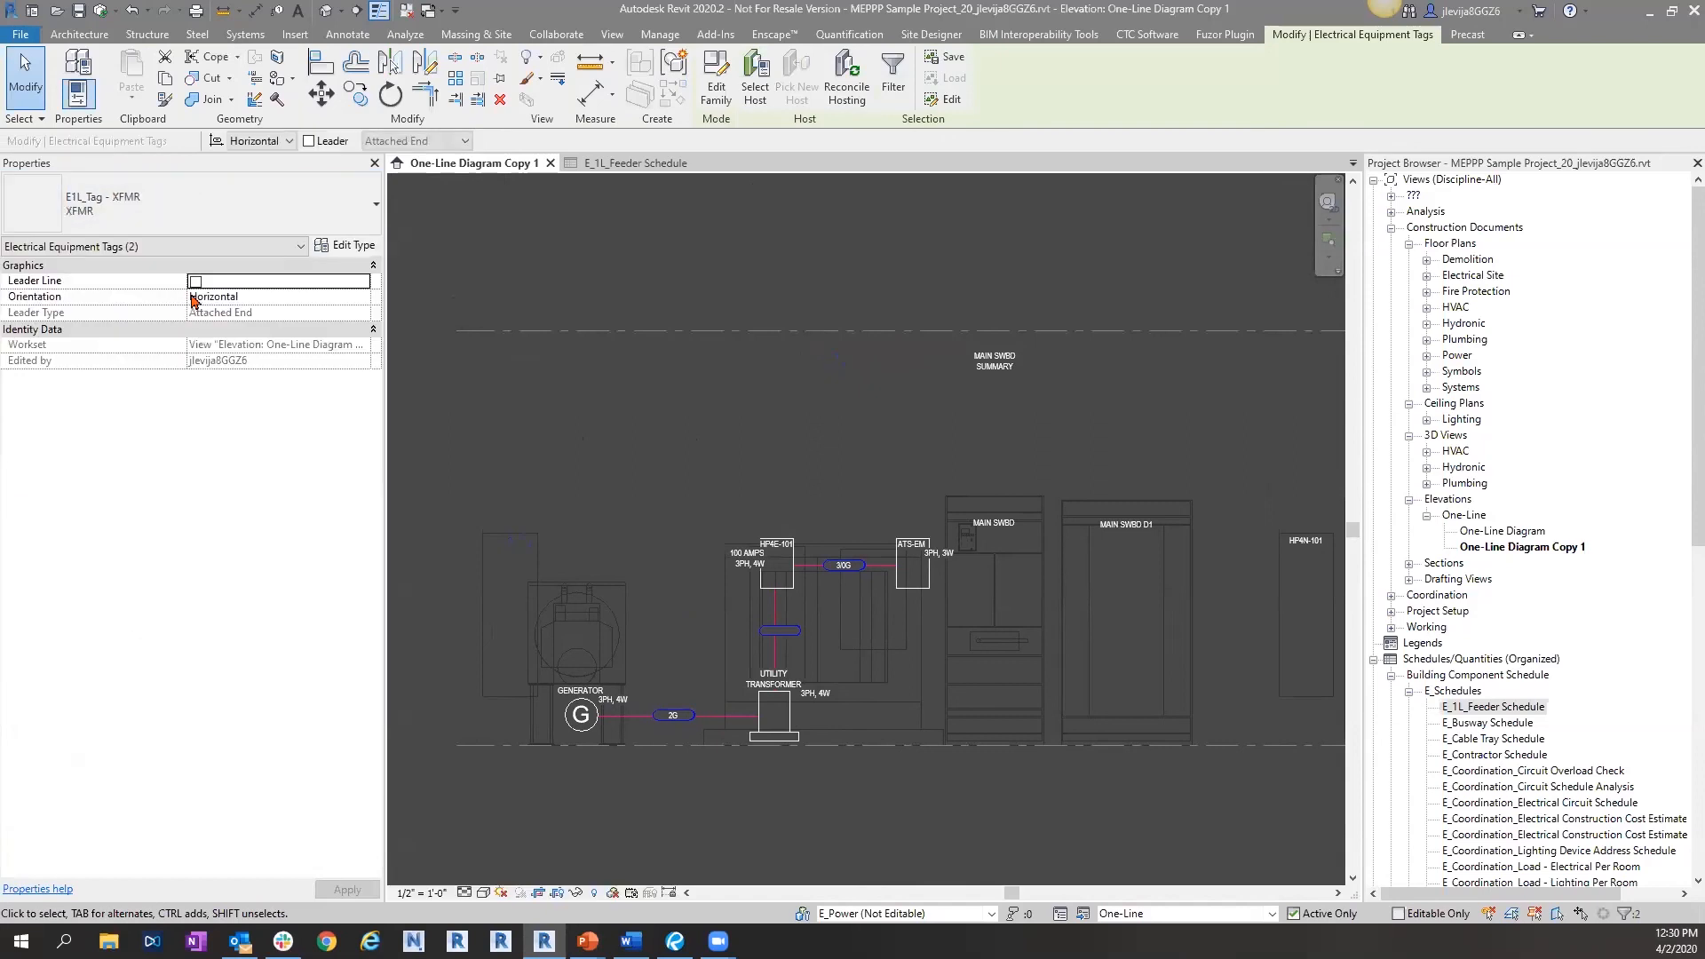
left_click(106, 206)
left_click(116, 435)
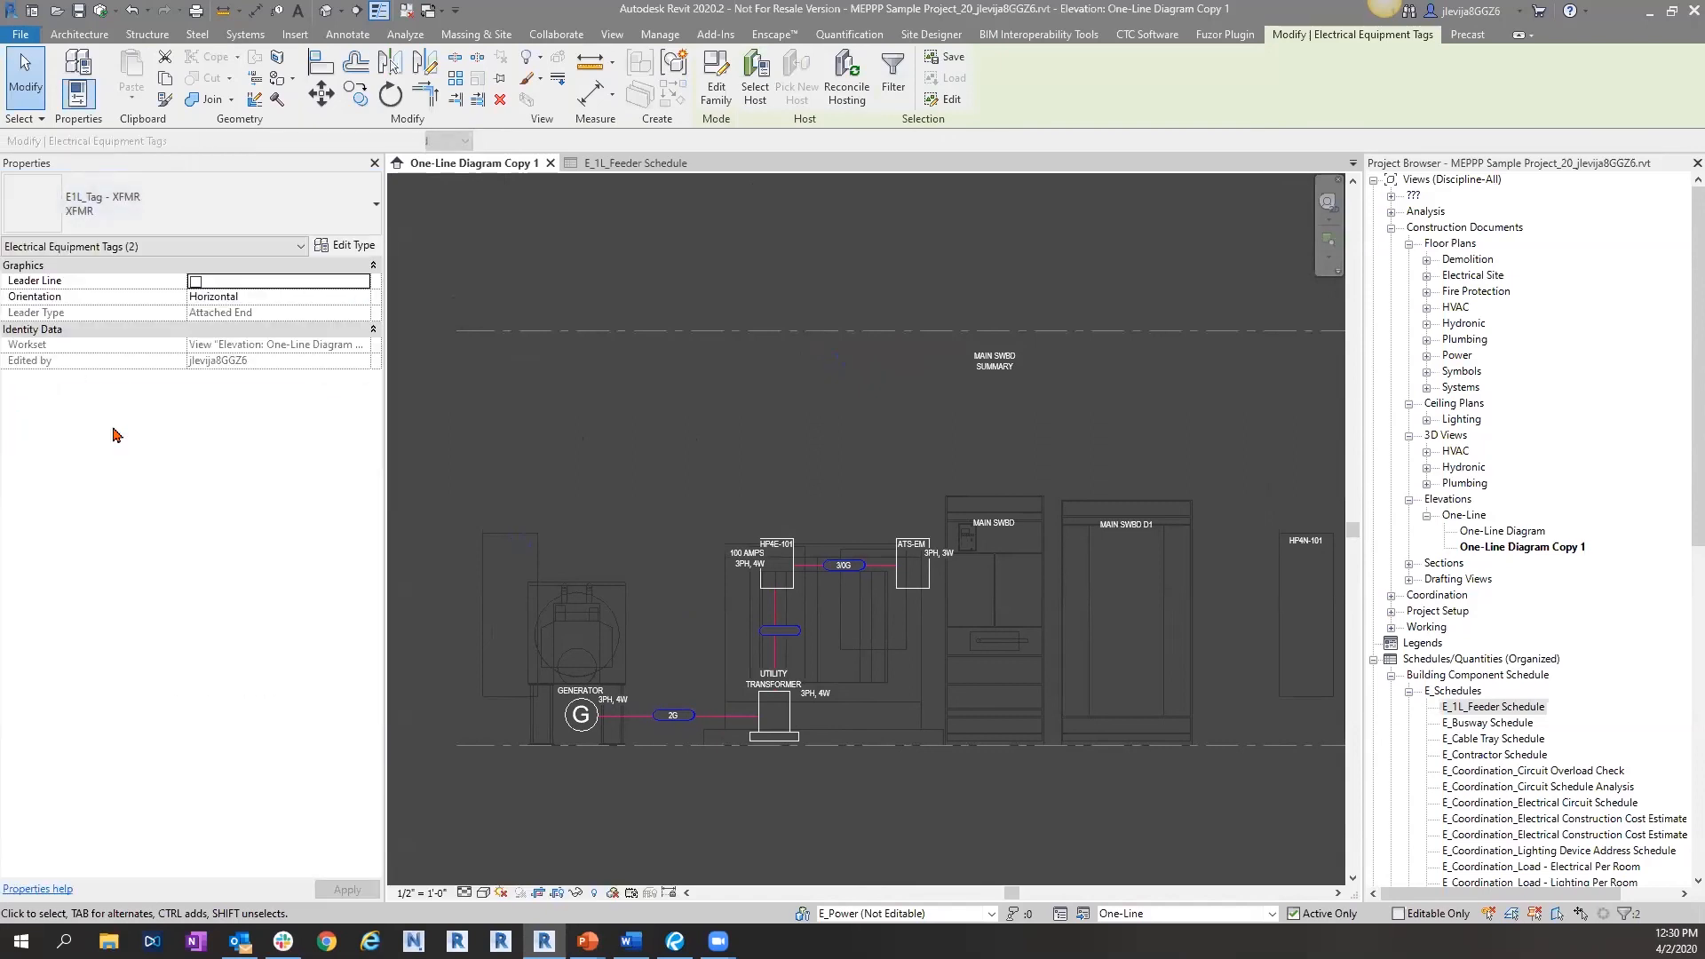
left_click(716, 564)
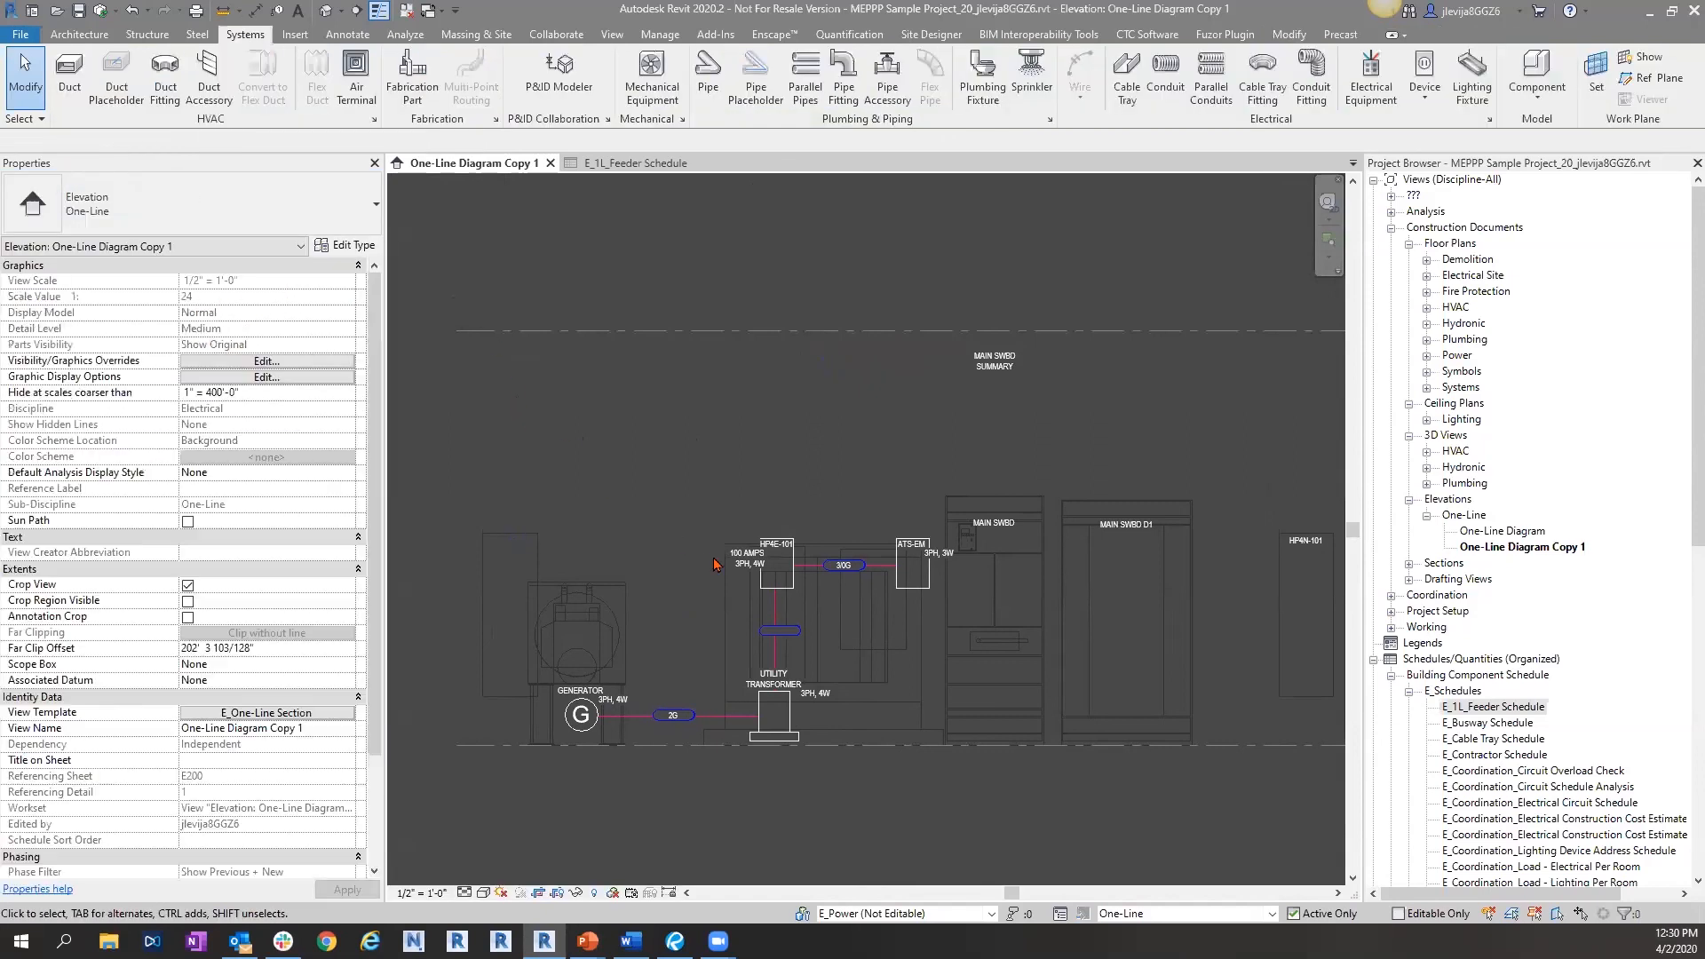
- Look over the remaining switchboards, panels and transformers along the one-line elevation
scroll(846, 539, "down", 3)
middle_click_drag(970, 434, 862, 400)
scroll(1020, 441, "down", 2)
middle_click_drag(1020, 441, 832, 447)
scroll(987, 498, "up", 1)
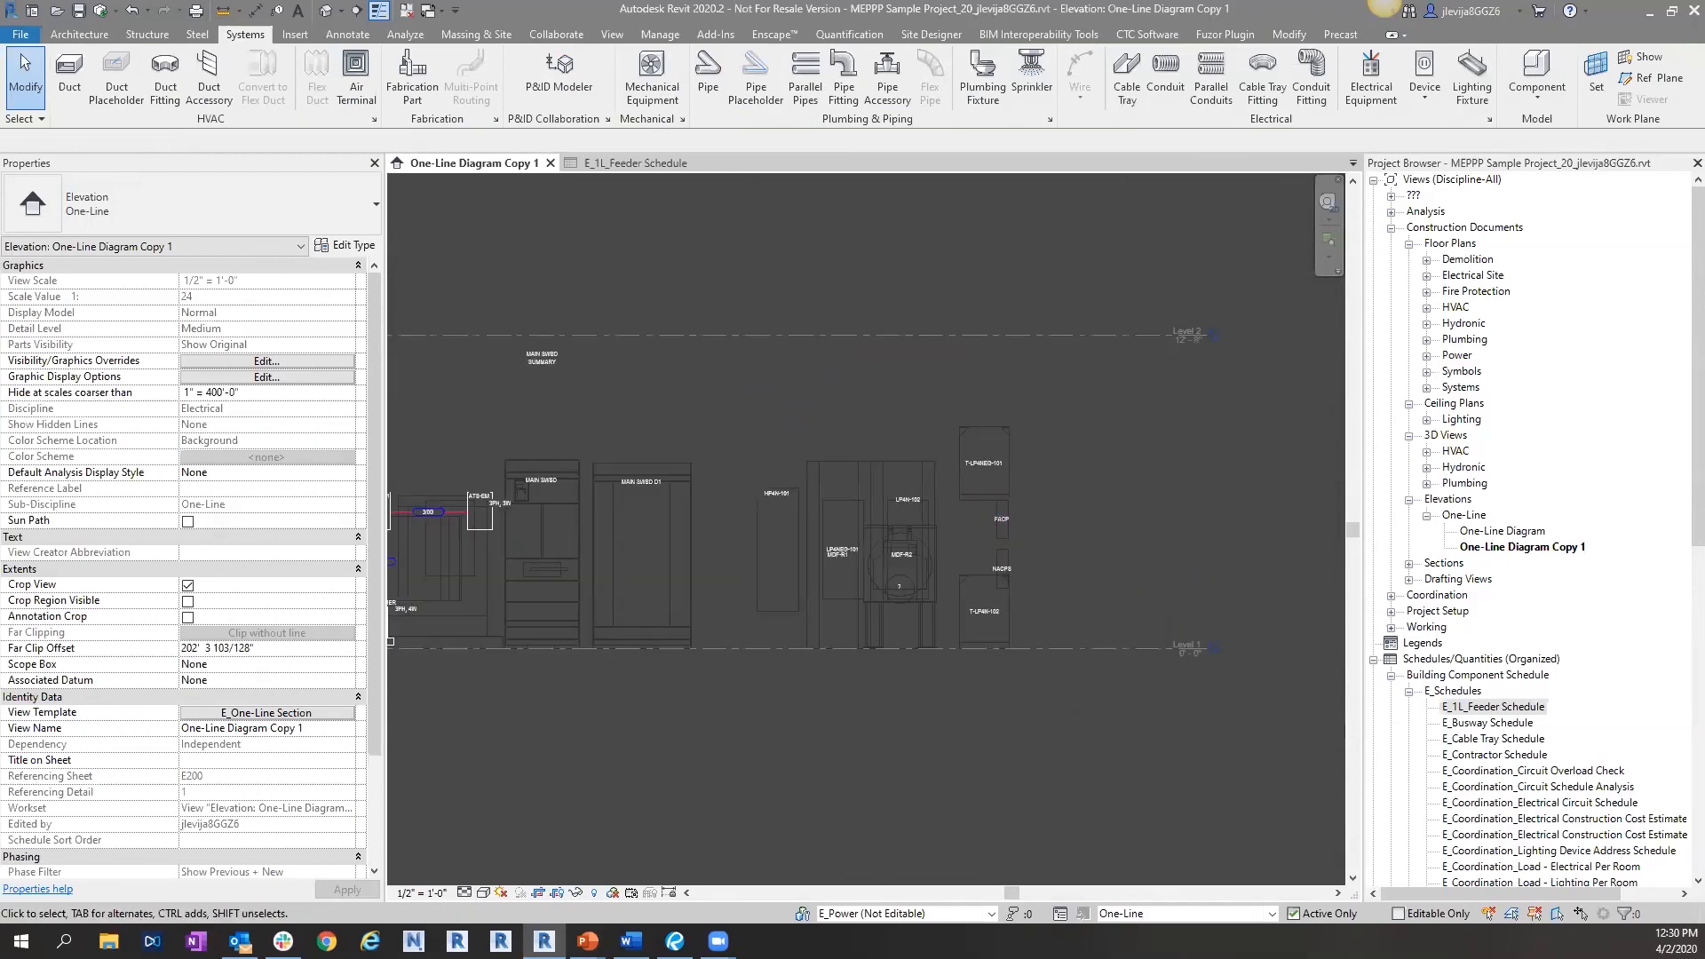
scroll(972, 655, "down", 1)
middle_click_drag(924, 634, 1065, 656)
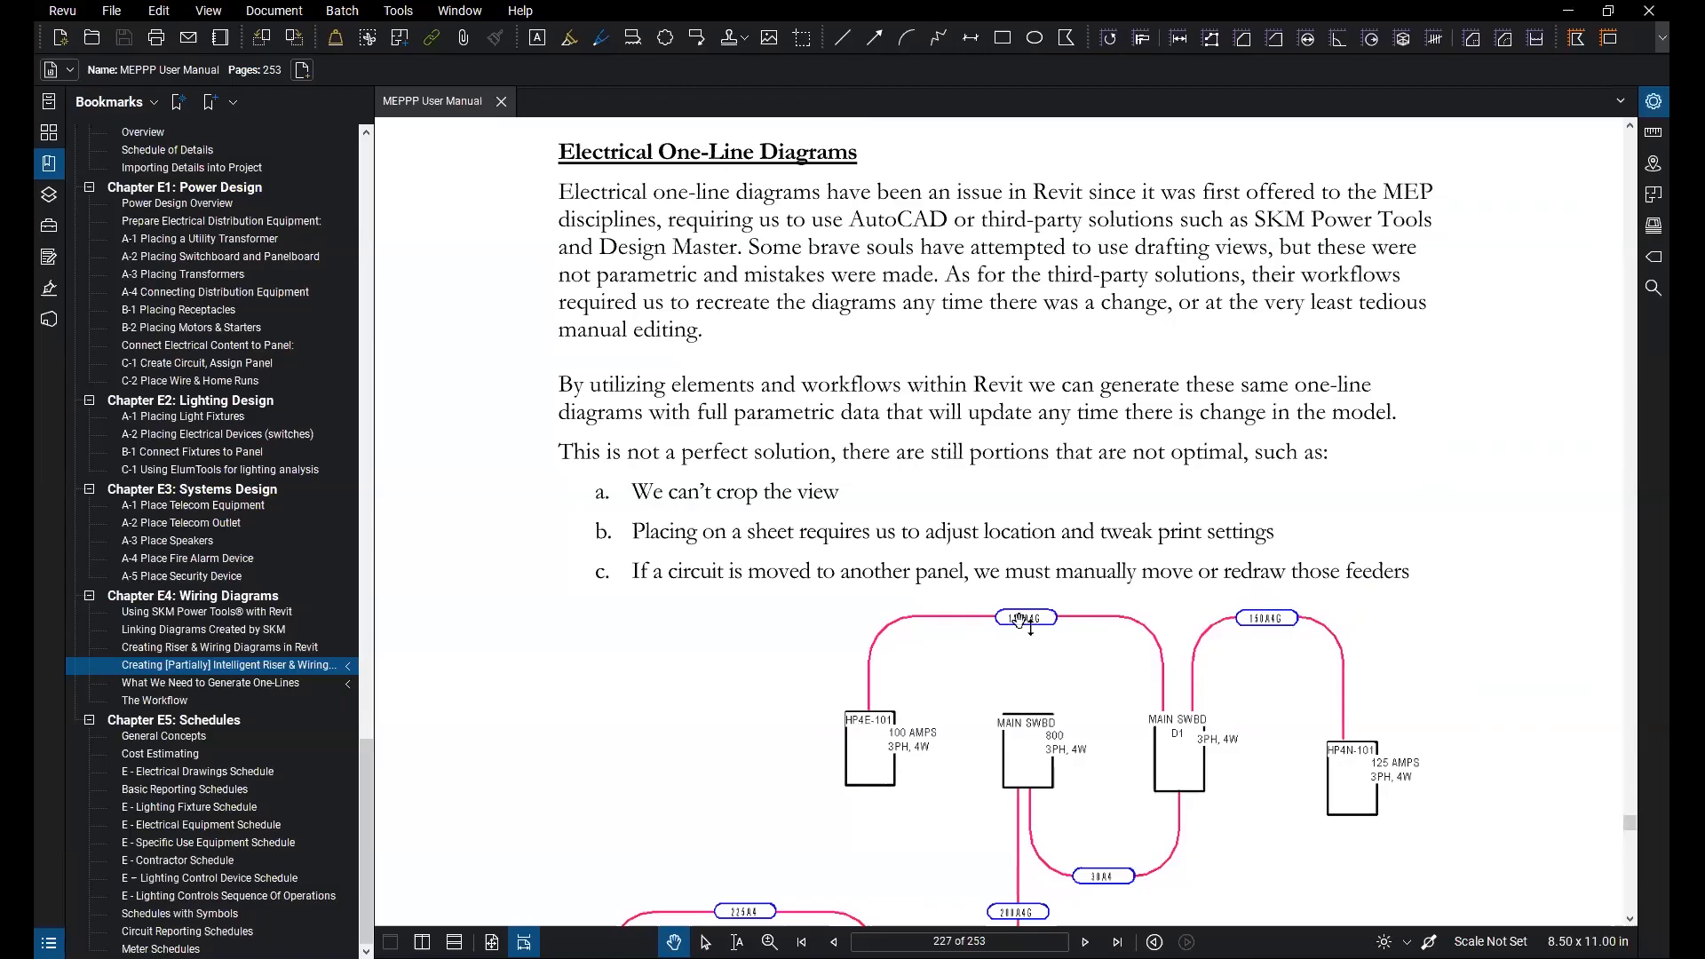
- Switch to Revu and examine the Electrical One-Line Diagrams page of the MEPPP User Manual, including its limitations list and example figure
scroll(1008, 626, "down", 2)
scroll(1008, 626, "up", 2)
scroll(888, 613, "down", 3)
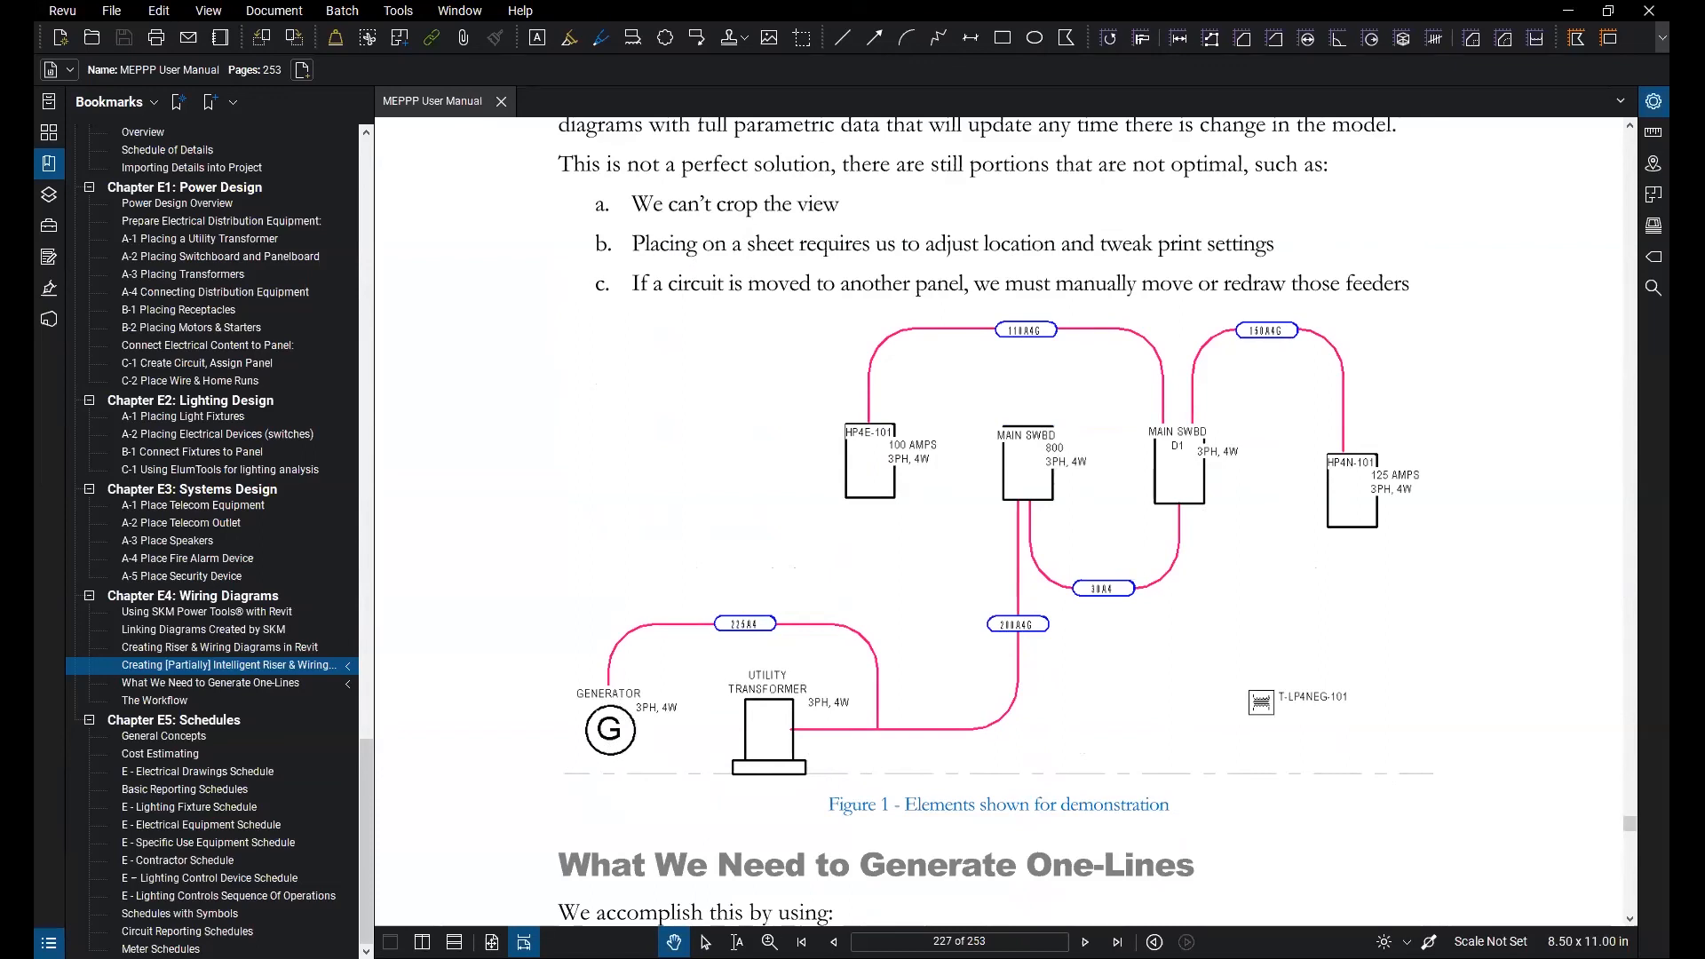
scroll(946, 484, "up", 1)
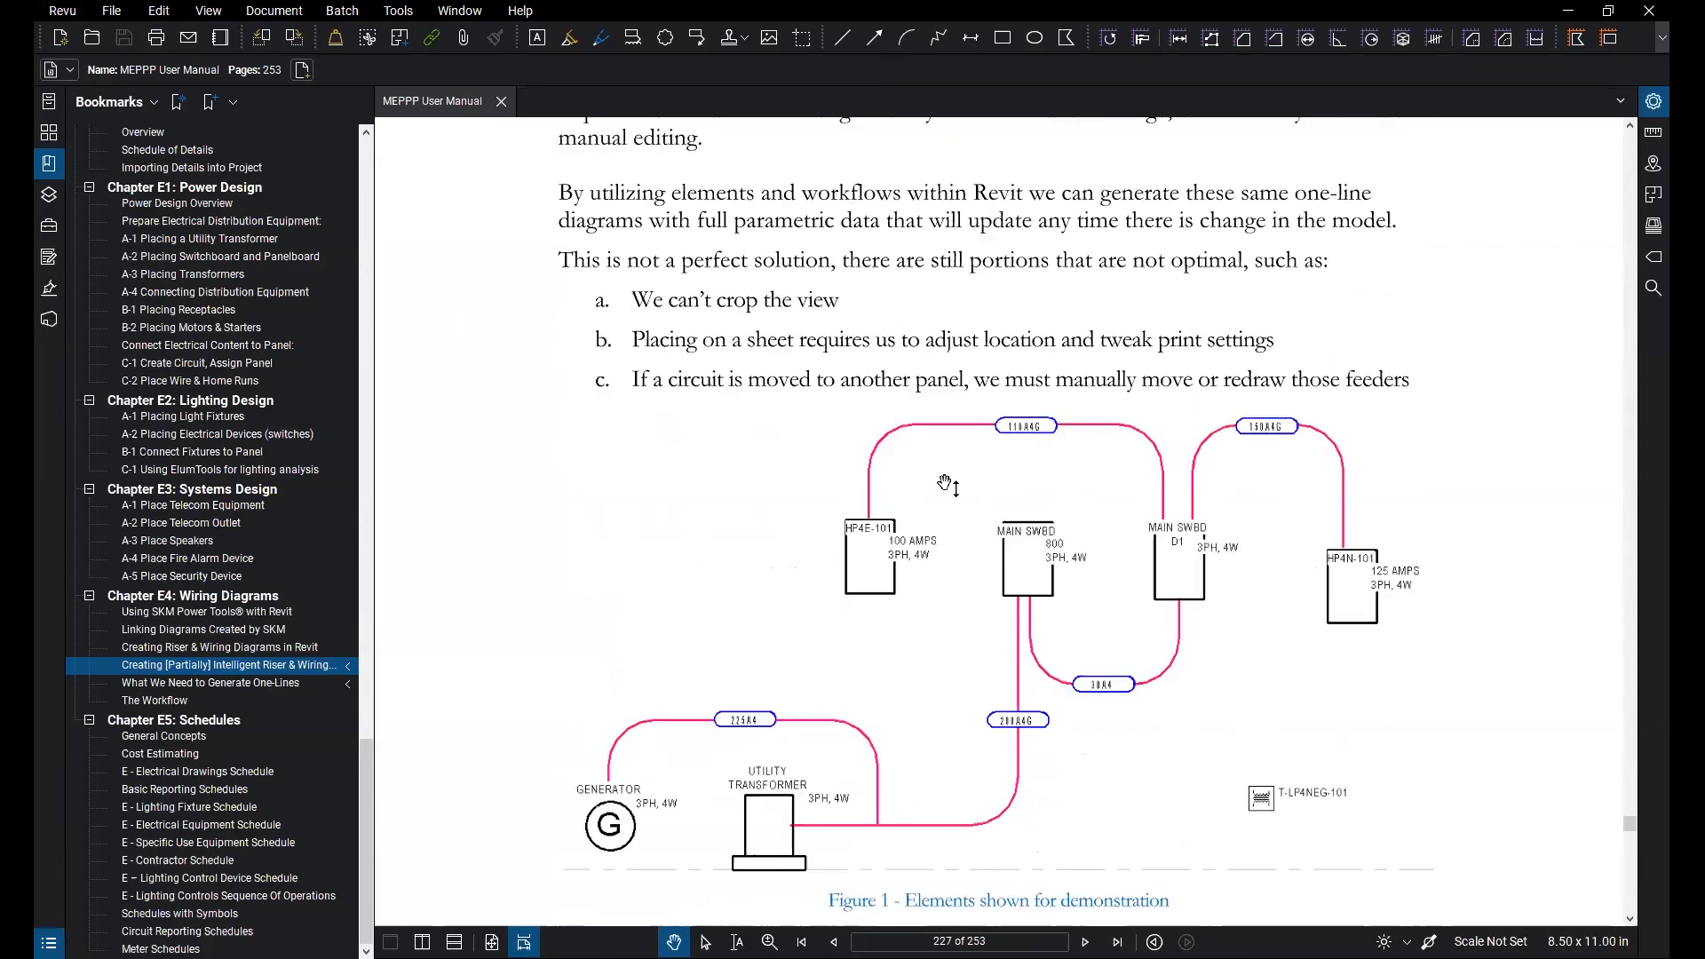
scroll(949, 484, "up", 1)
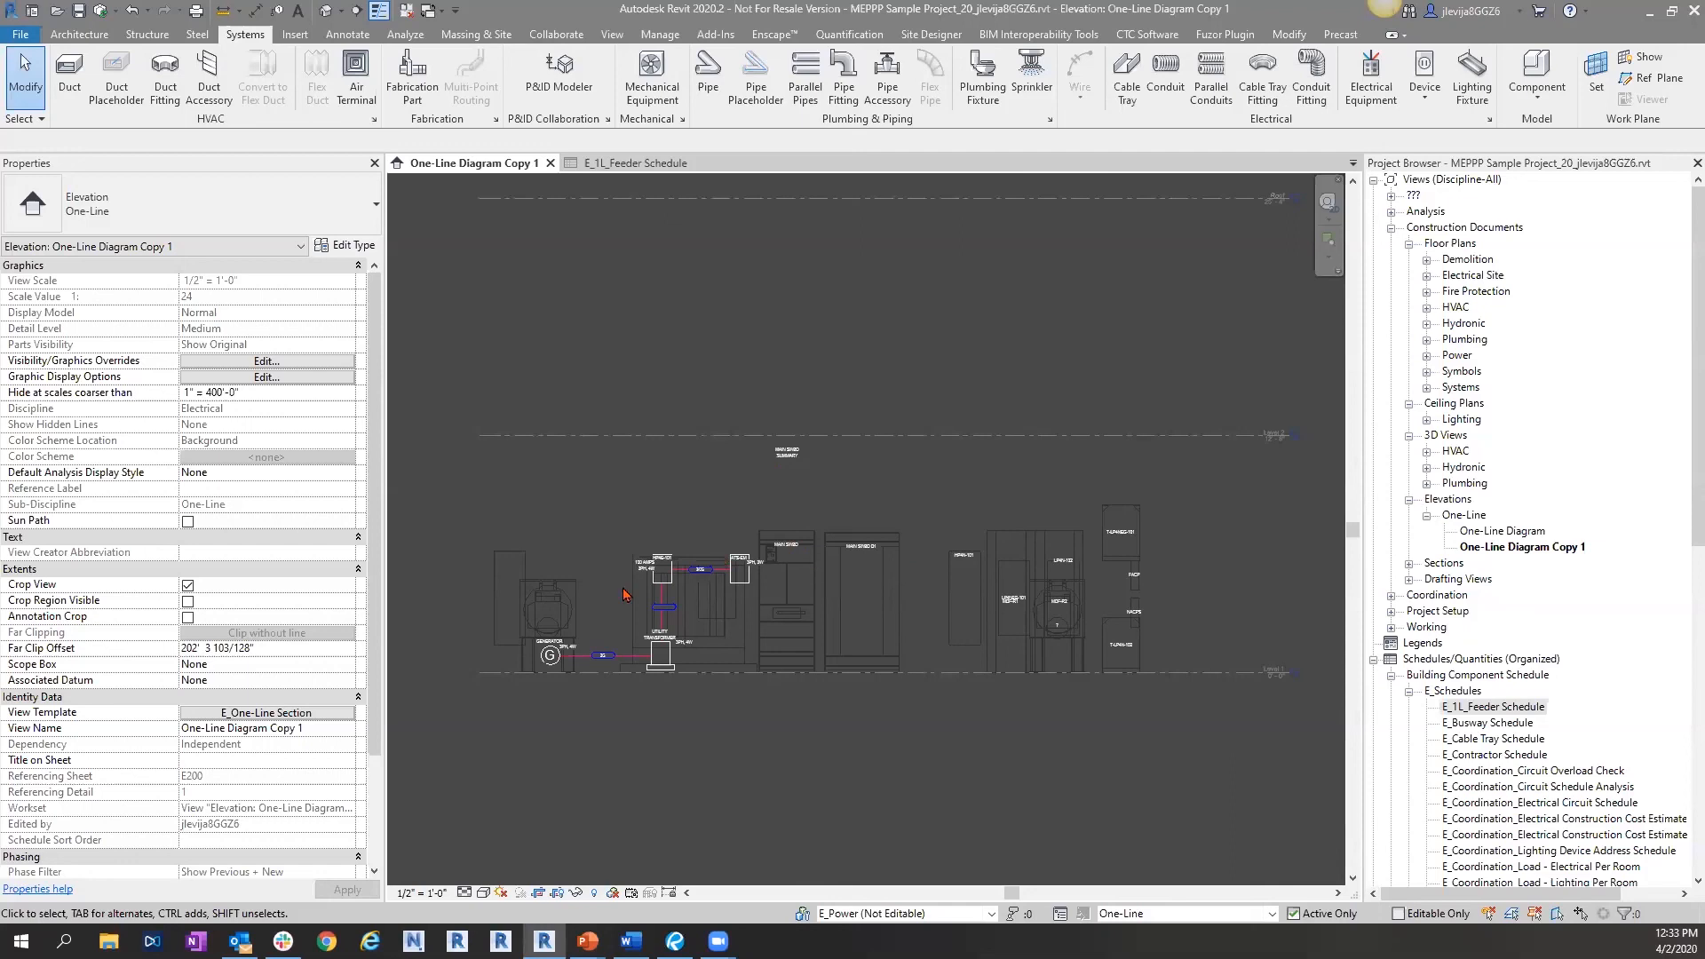
- Switch back to Revit and inspect the tag types used for the generator, utility transformer, ATS-EM and HP4E-101
scroll(550, 656, "up", 5)
left_click(565, 628)
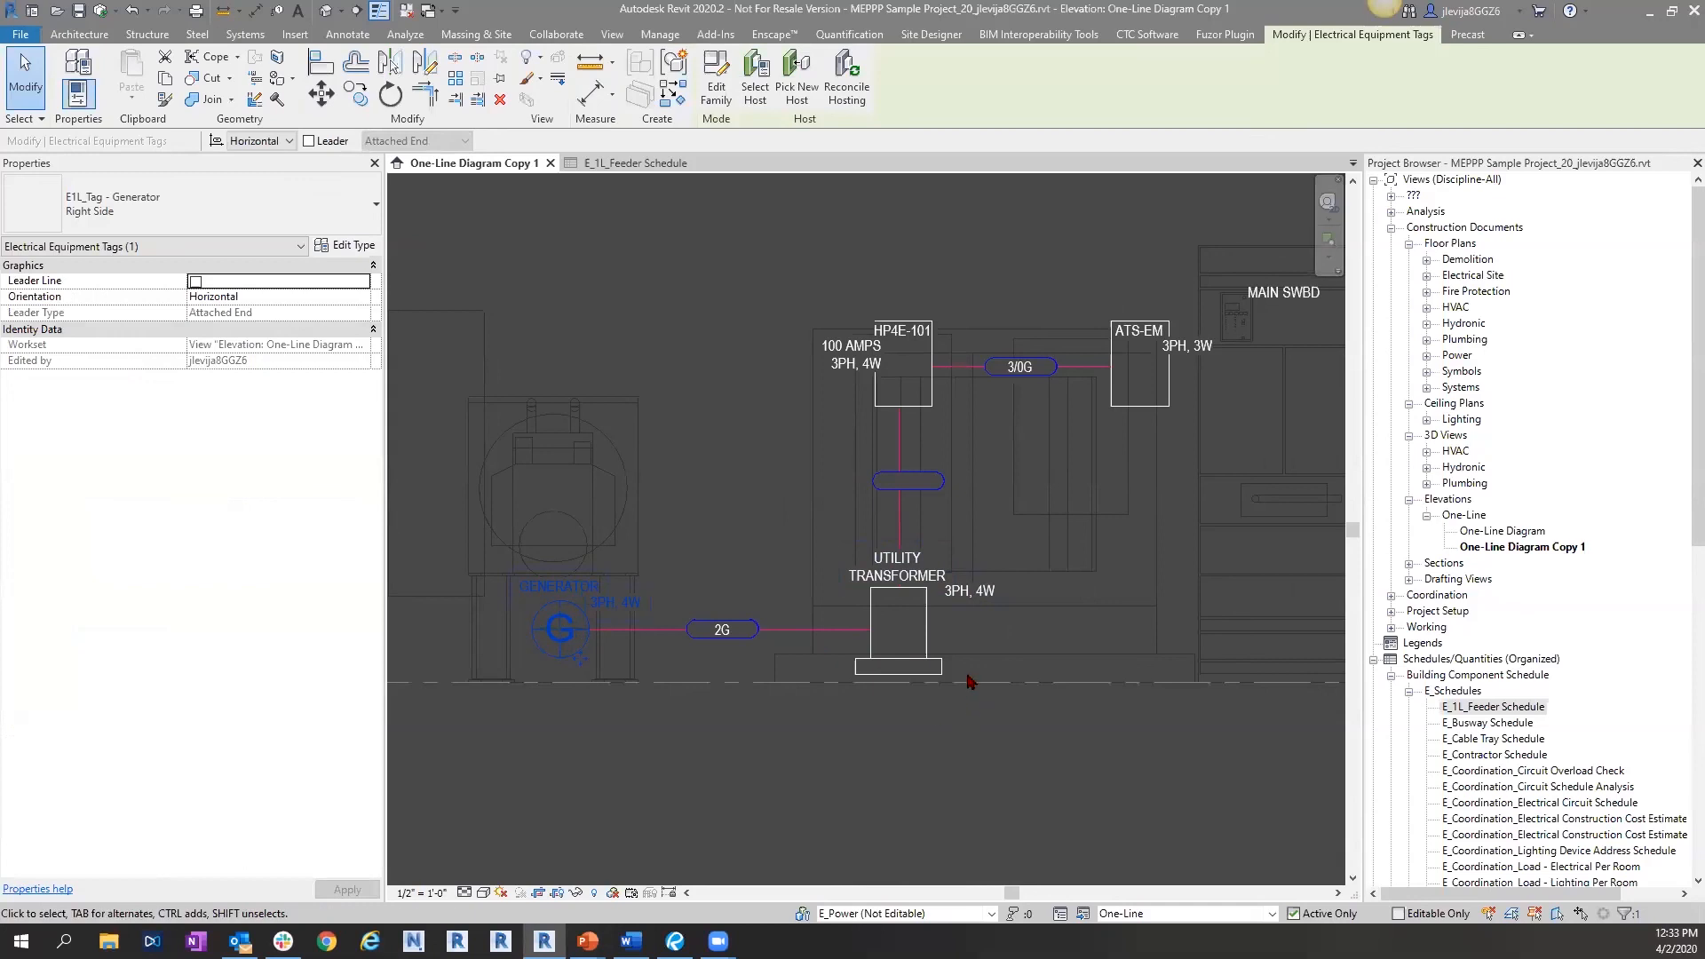
left_click(901, 626)
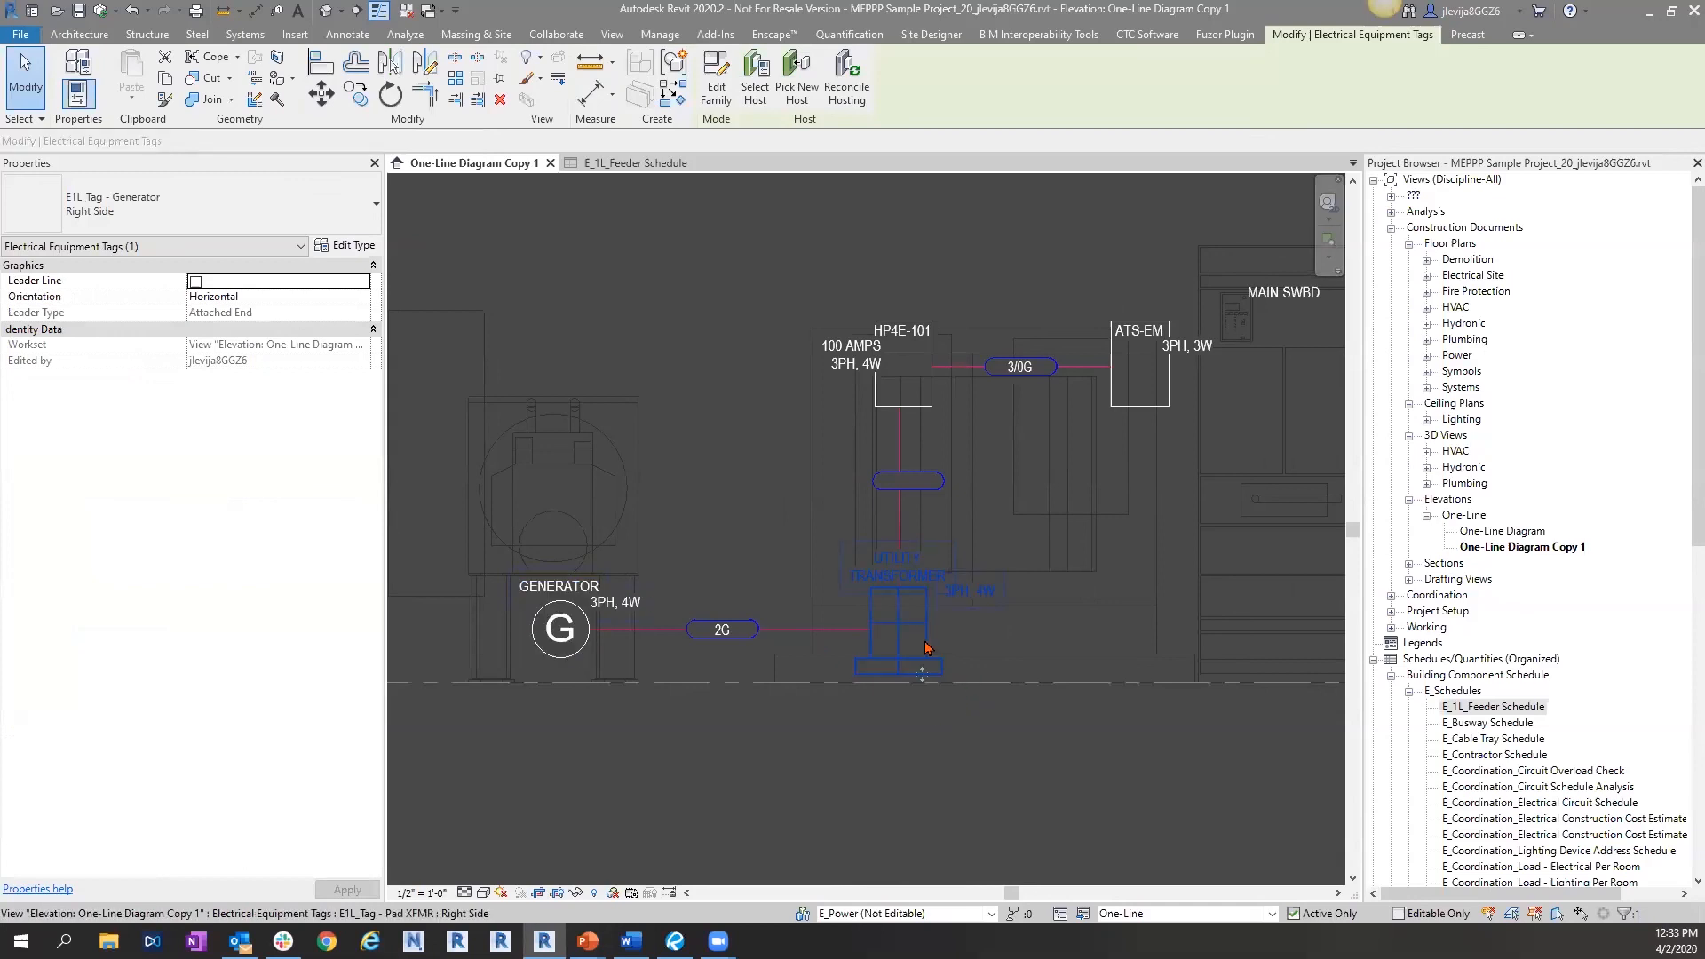
left_click(1140, 402)
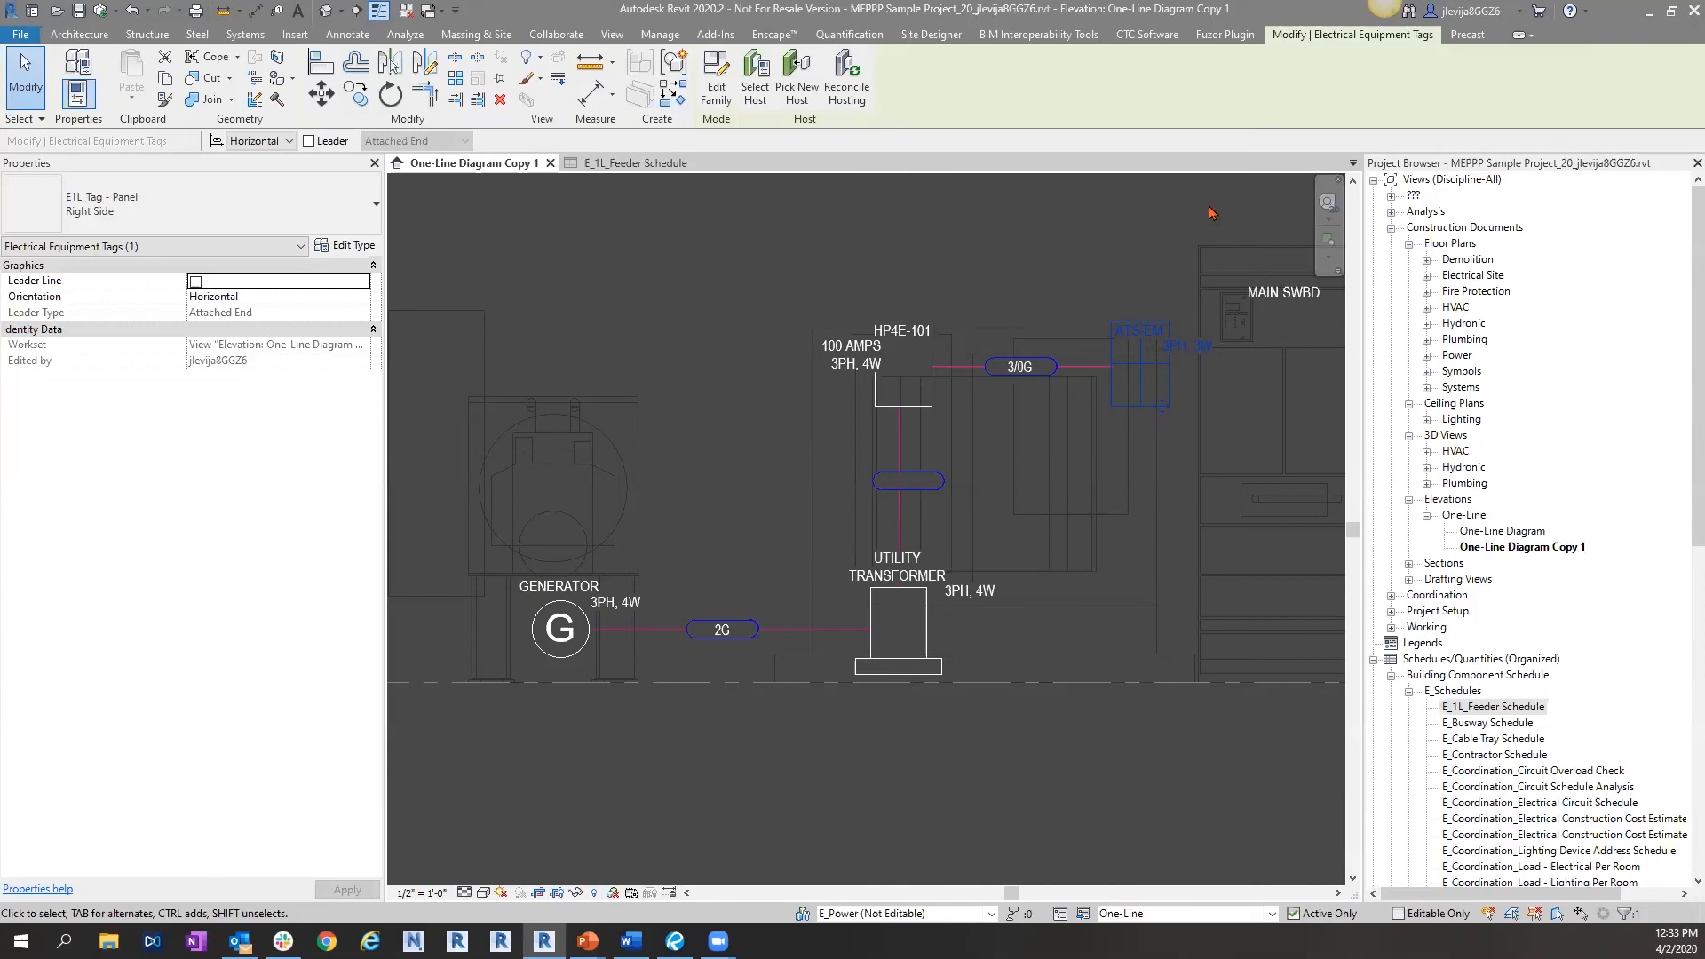
scroll(859, 377, "up", 1)
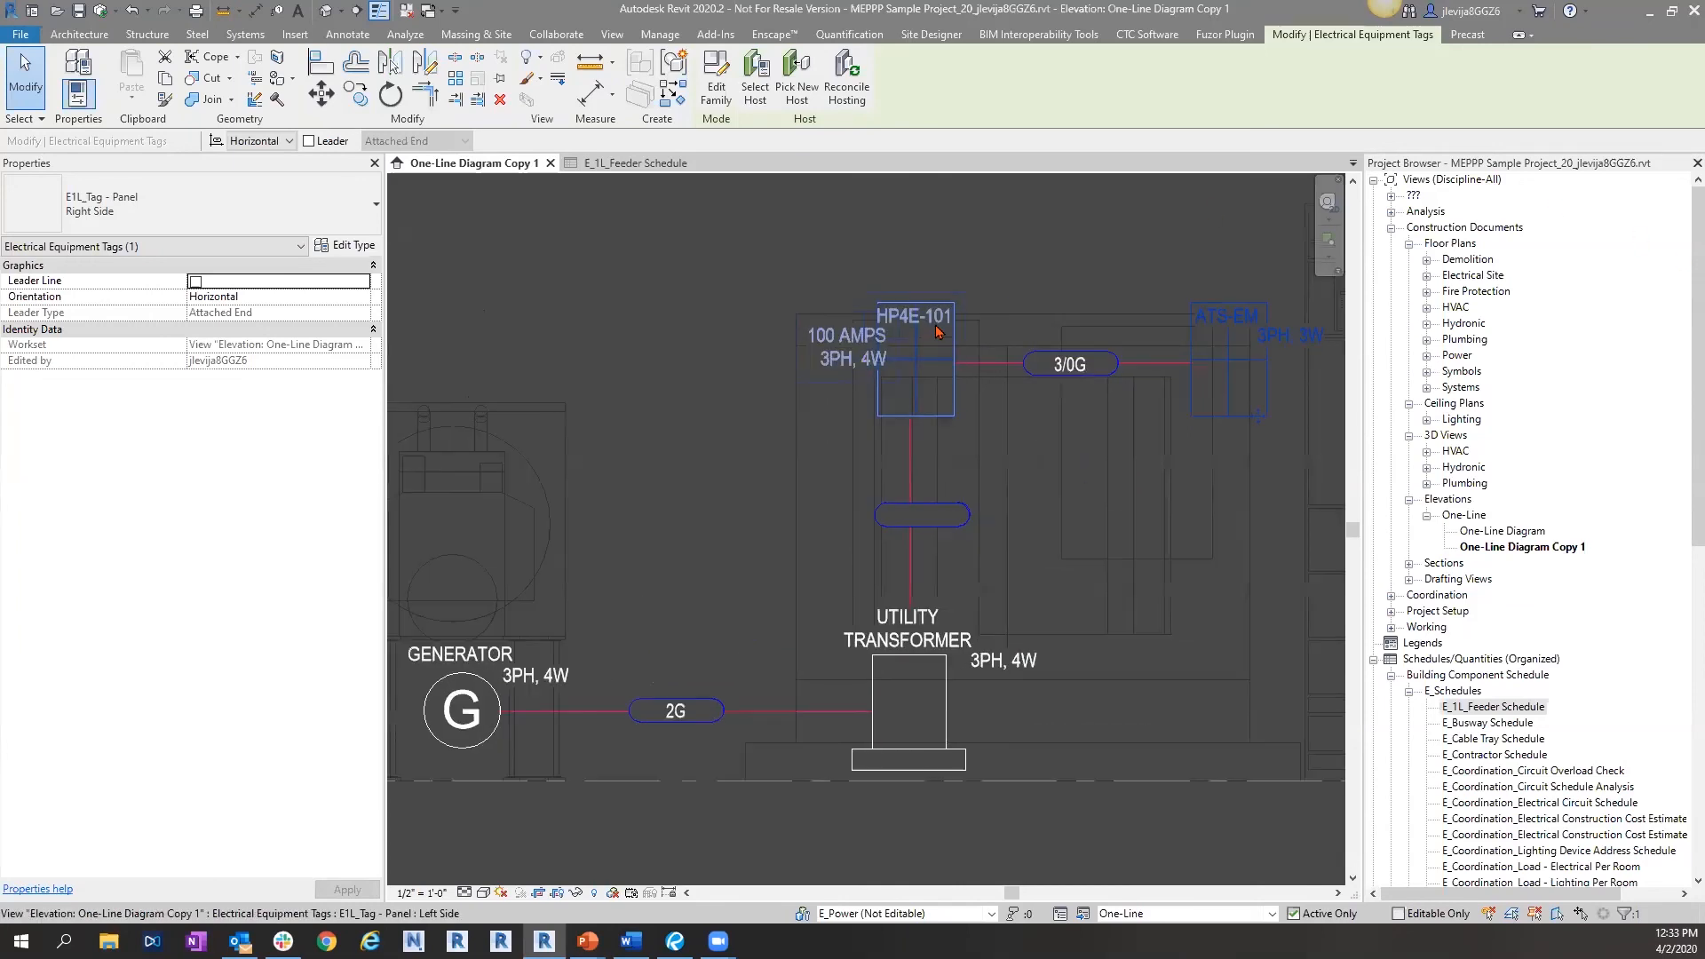
left_click(926, 331)
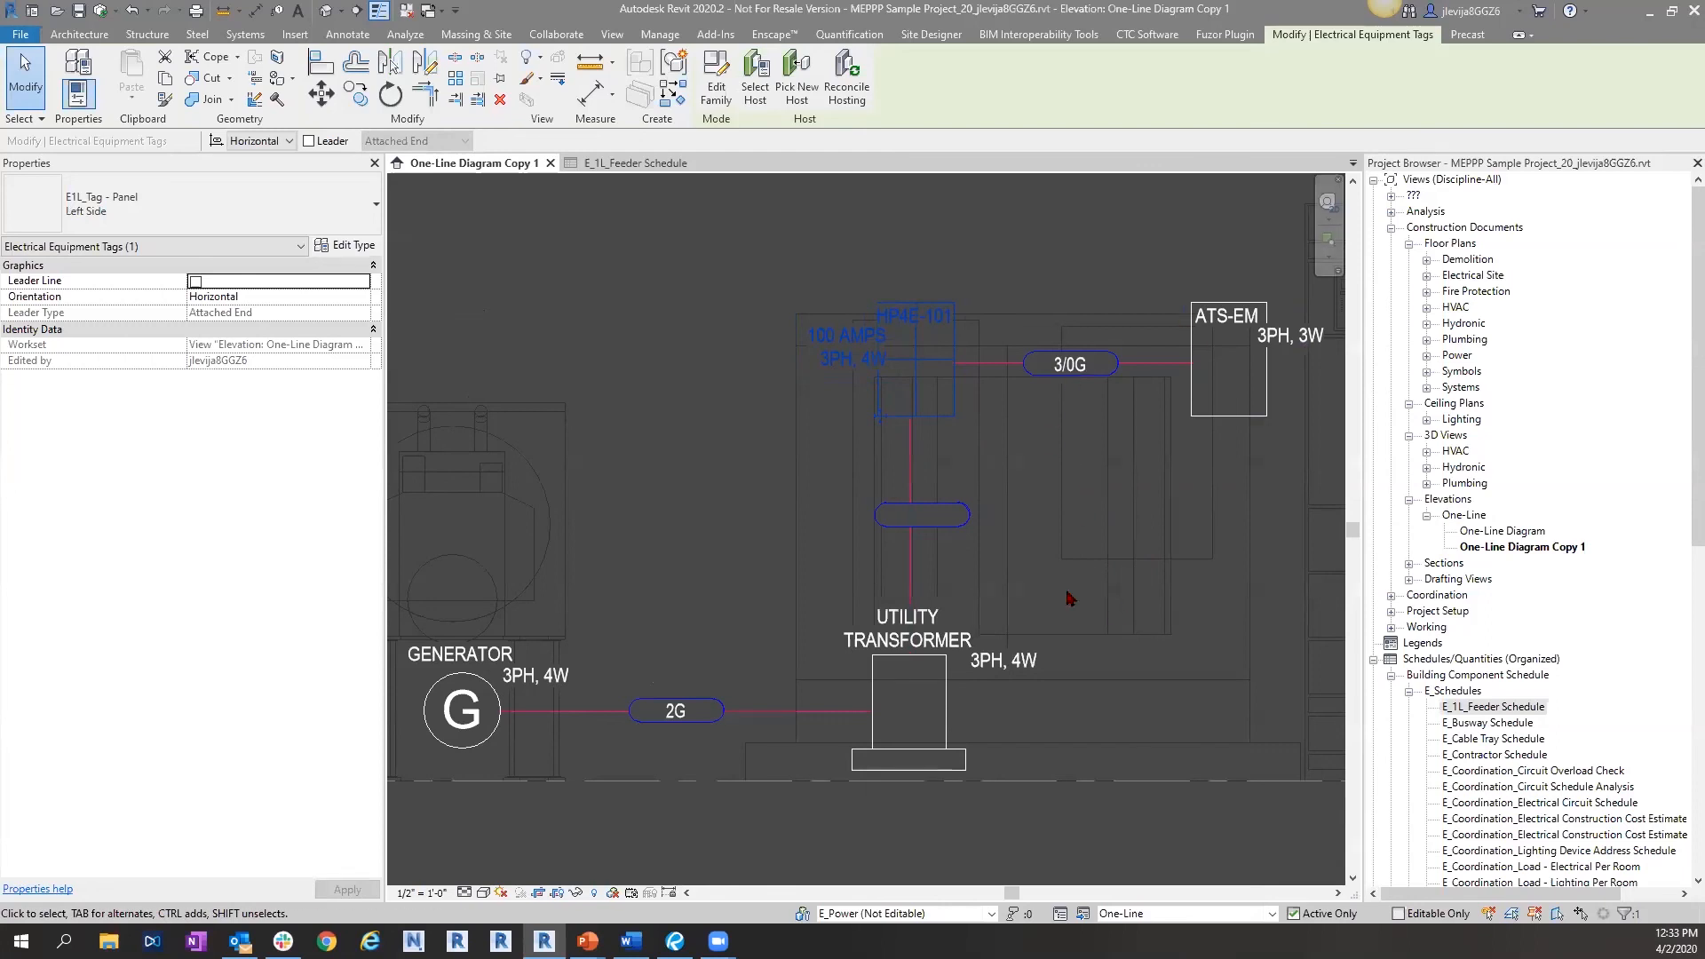
scroll(1066, 599, "down", 2)
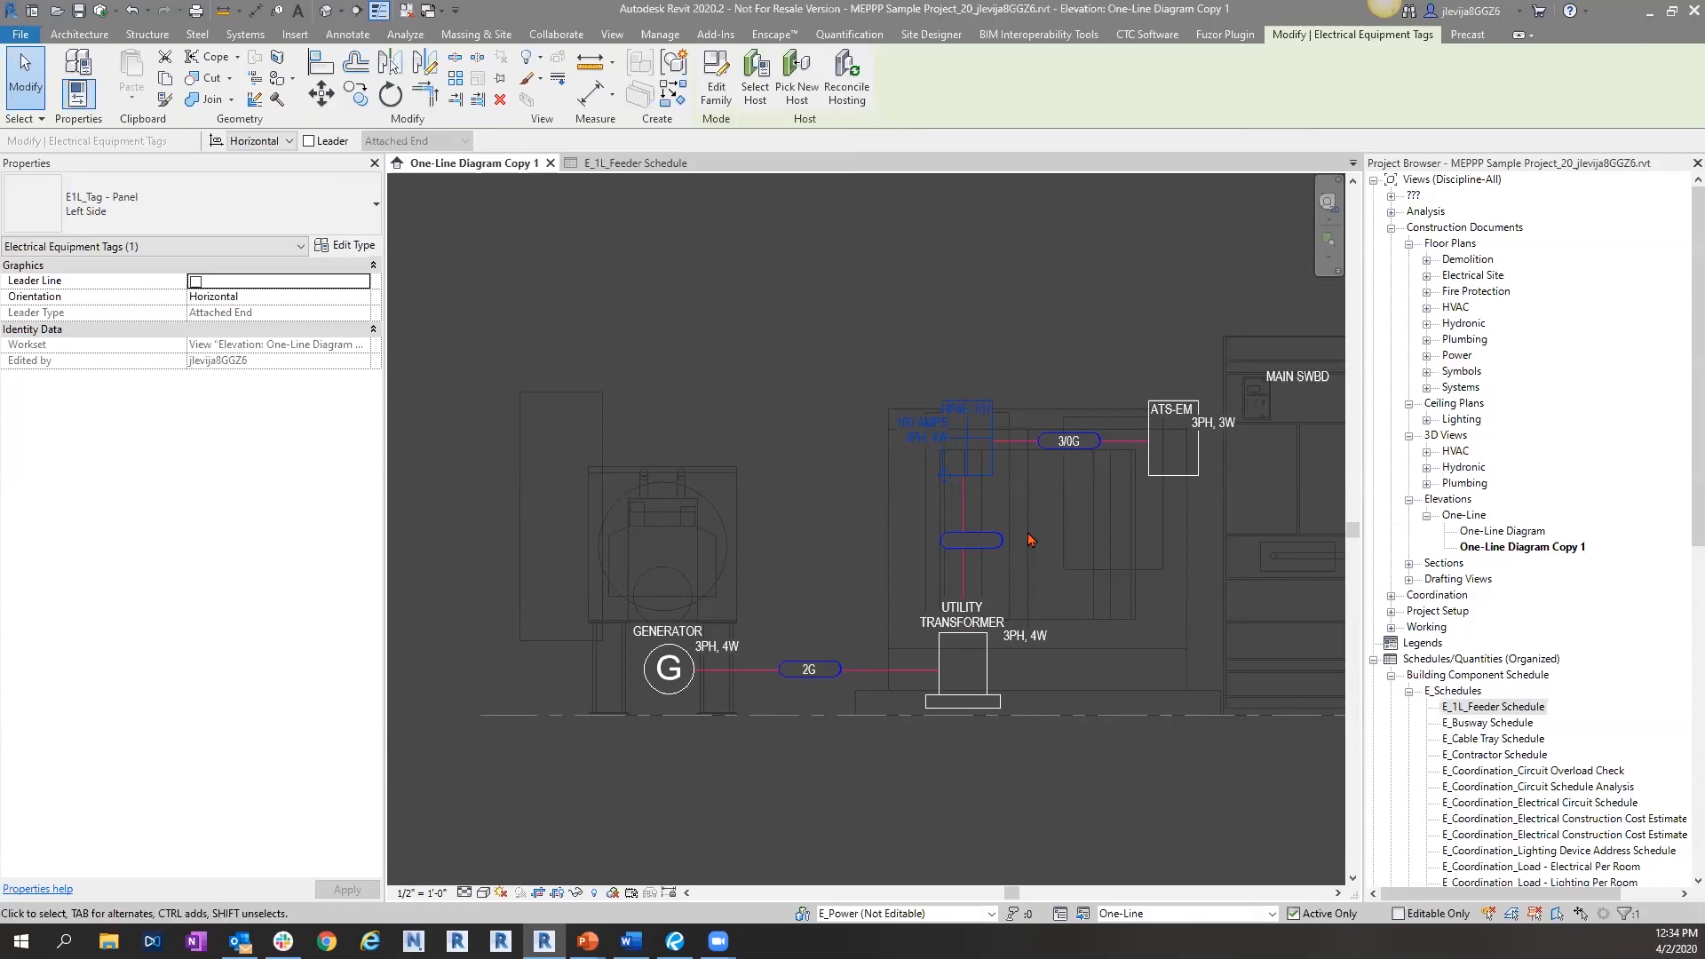
scroll(1065, 559, "down", 2)
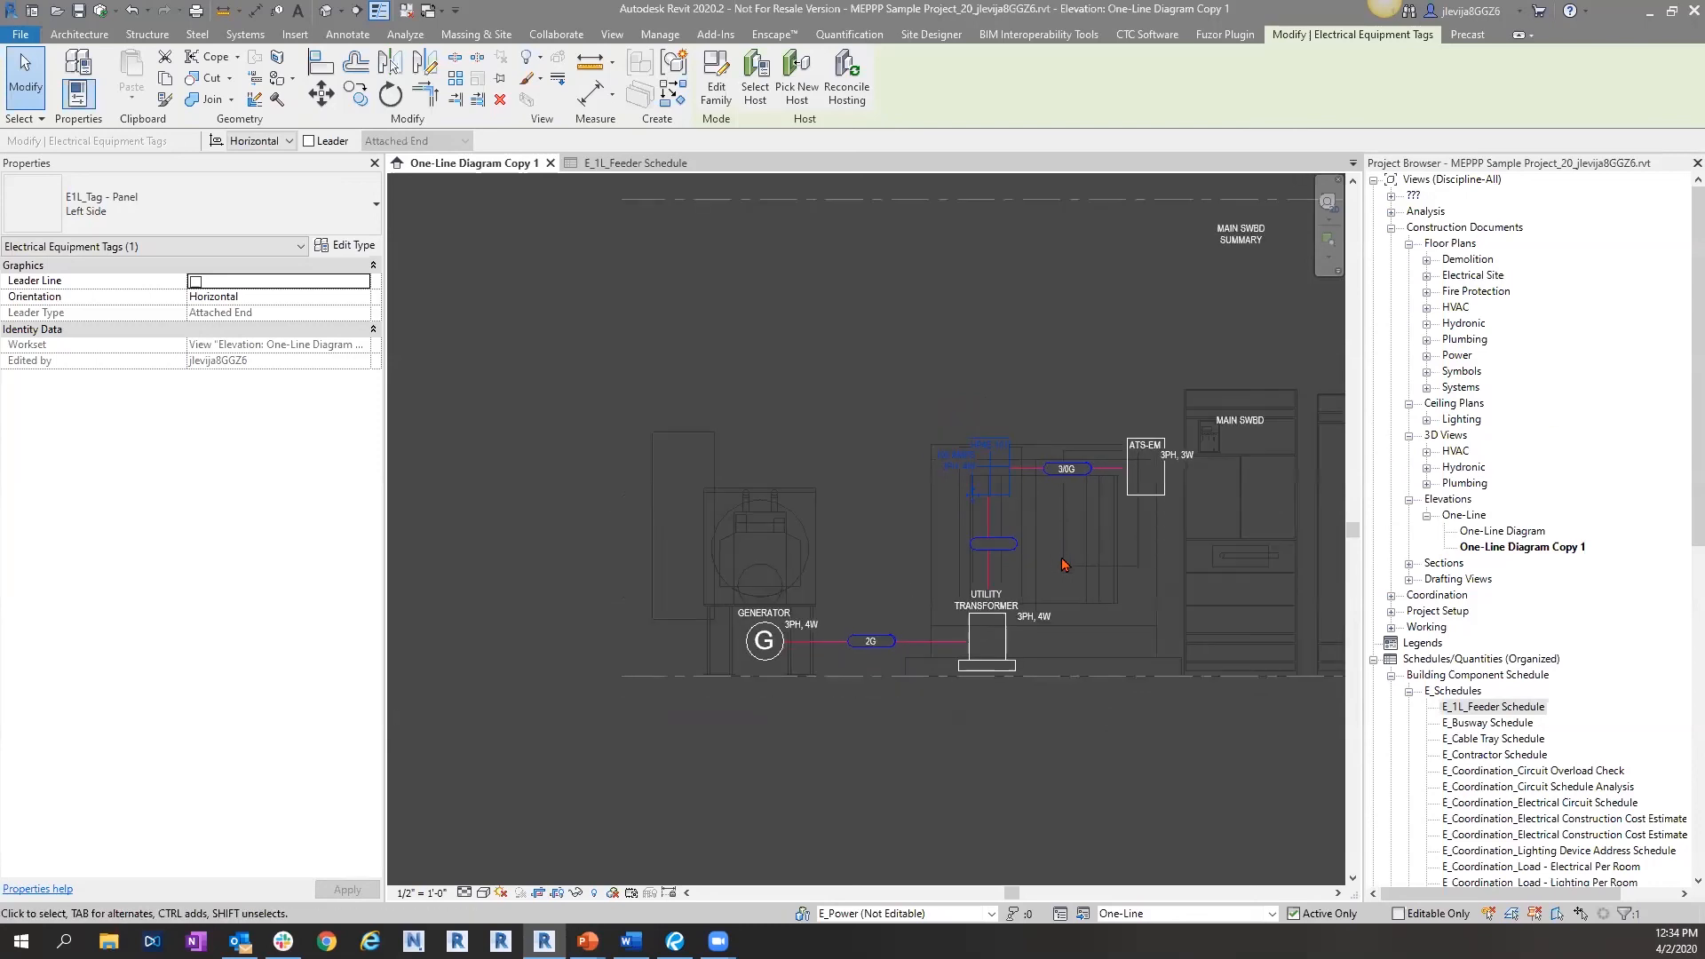